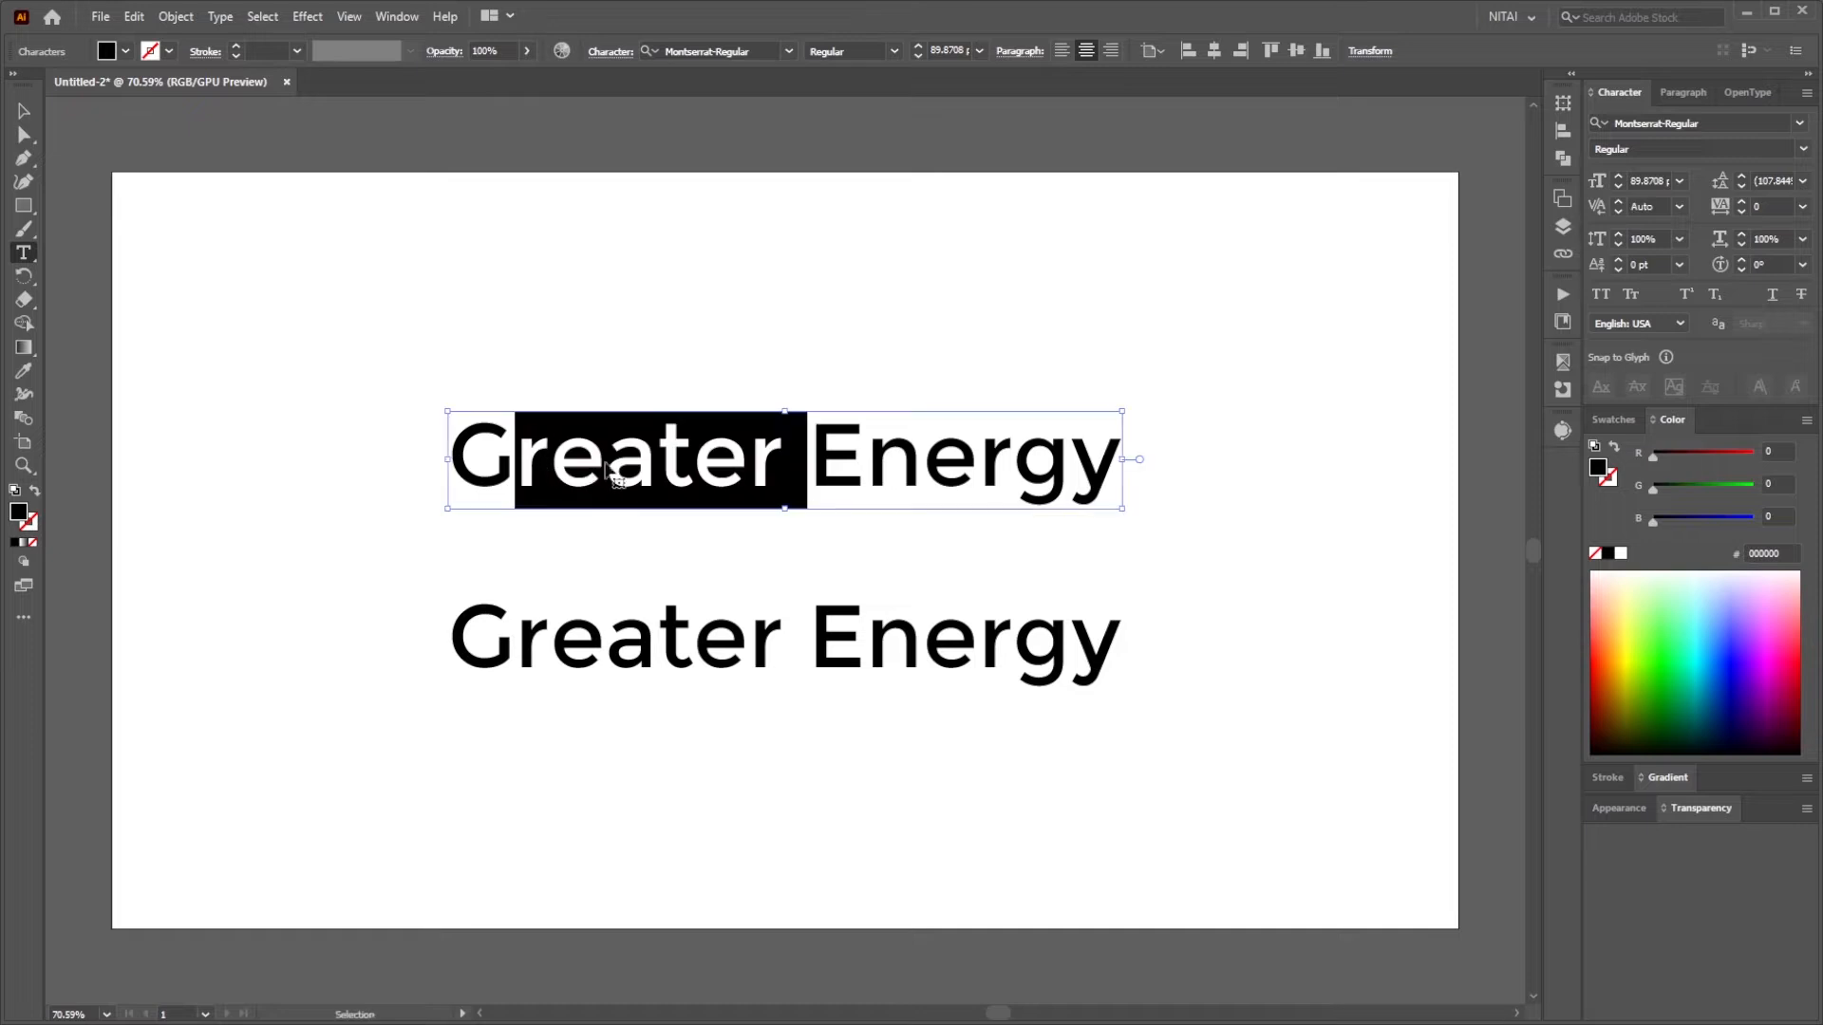
Shorten the upper Greater Energy text to the initials "GE" and enlarge it to about 234 pt
key(BackSpace)
key(BackSpace)
key(Escape)
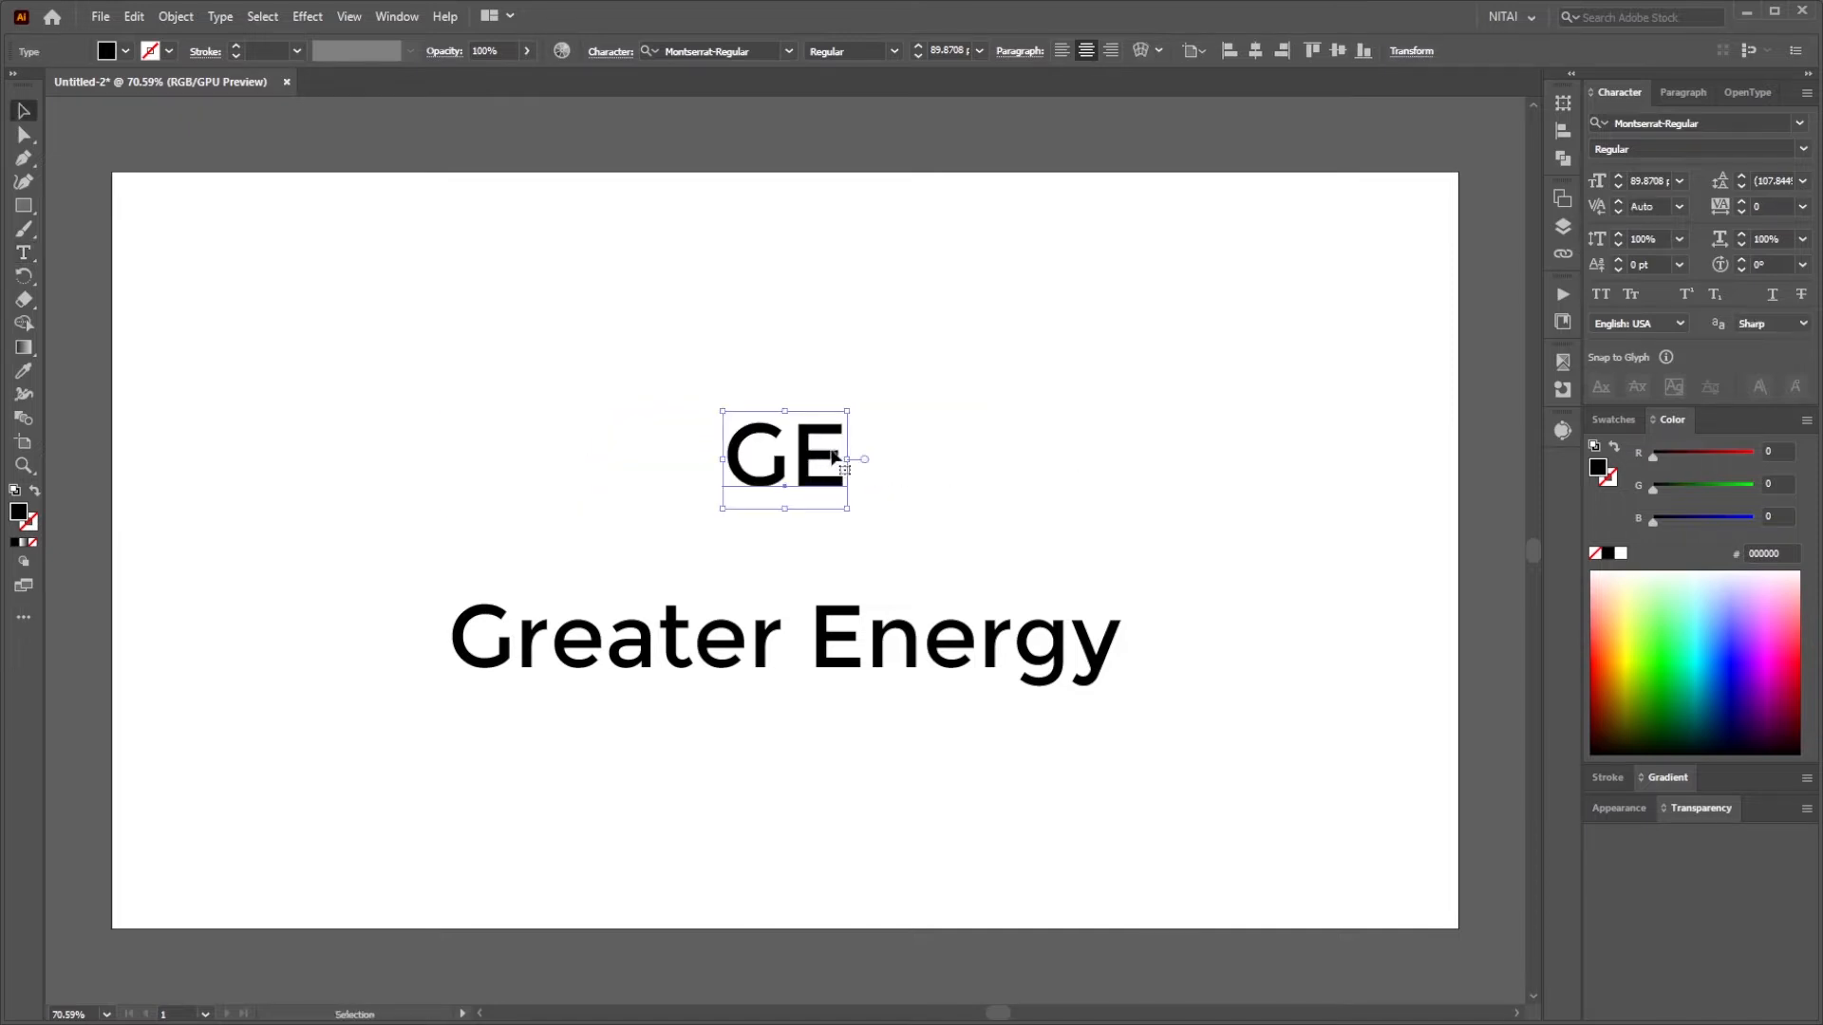
drag(850, 456, 948, 445)
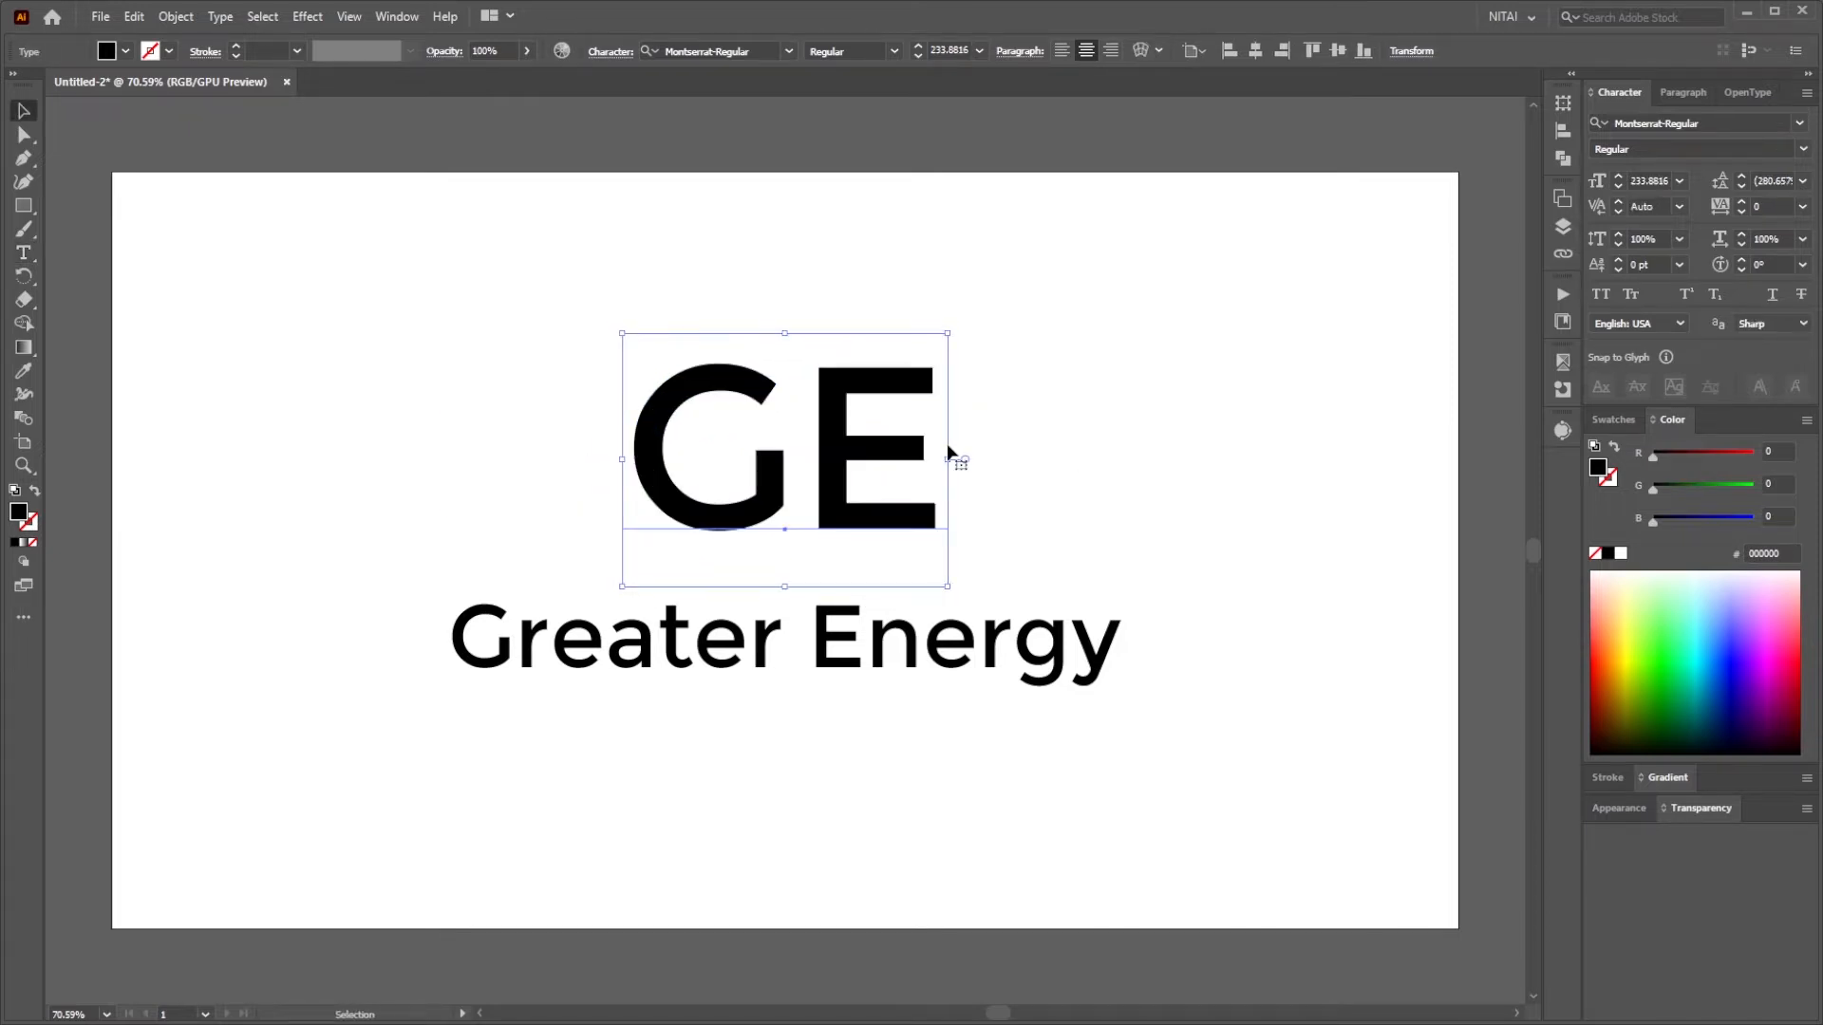
click(1072, 458)
click(888, 650)
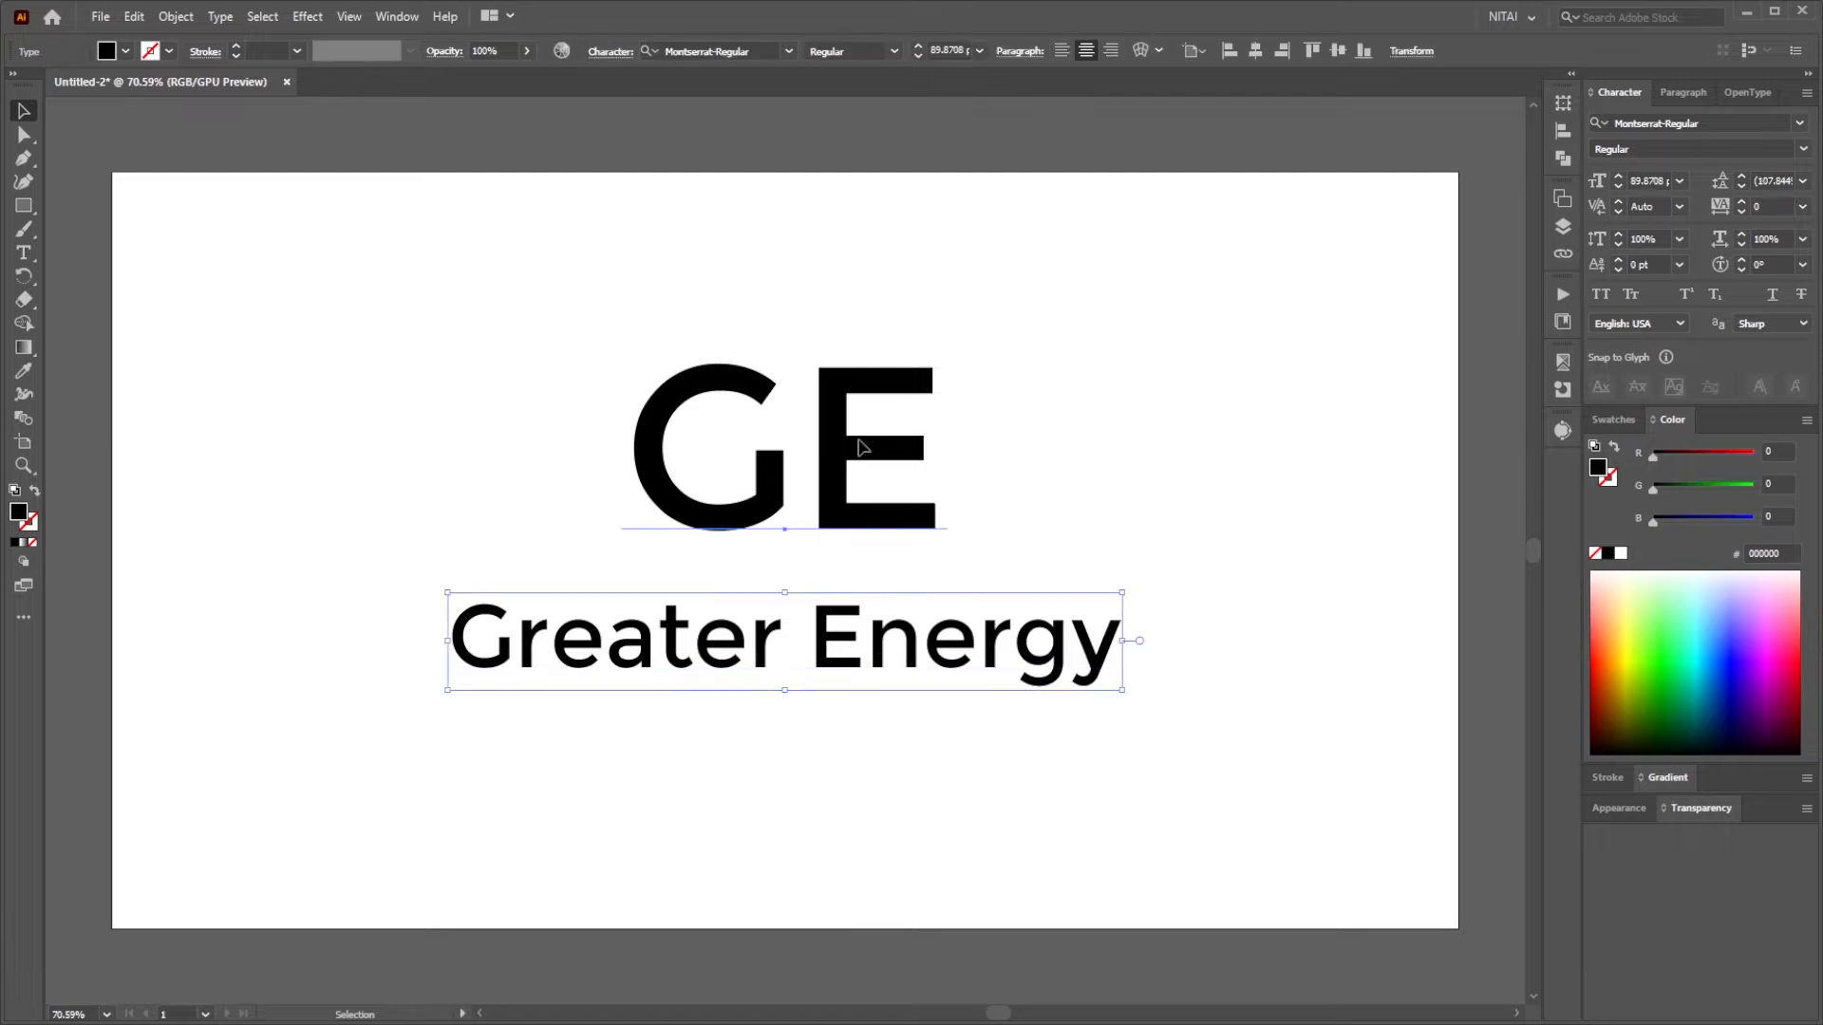
click(863, 444)
click(1061, 464)
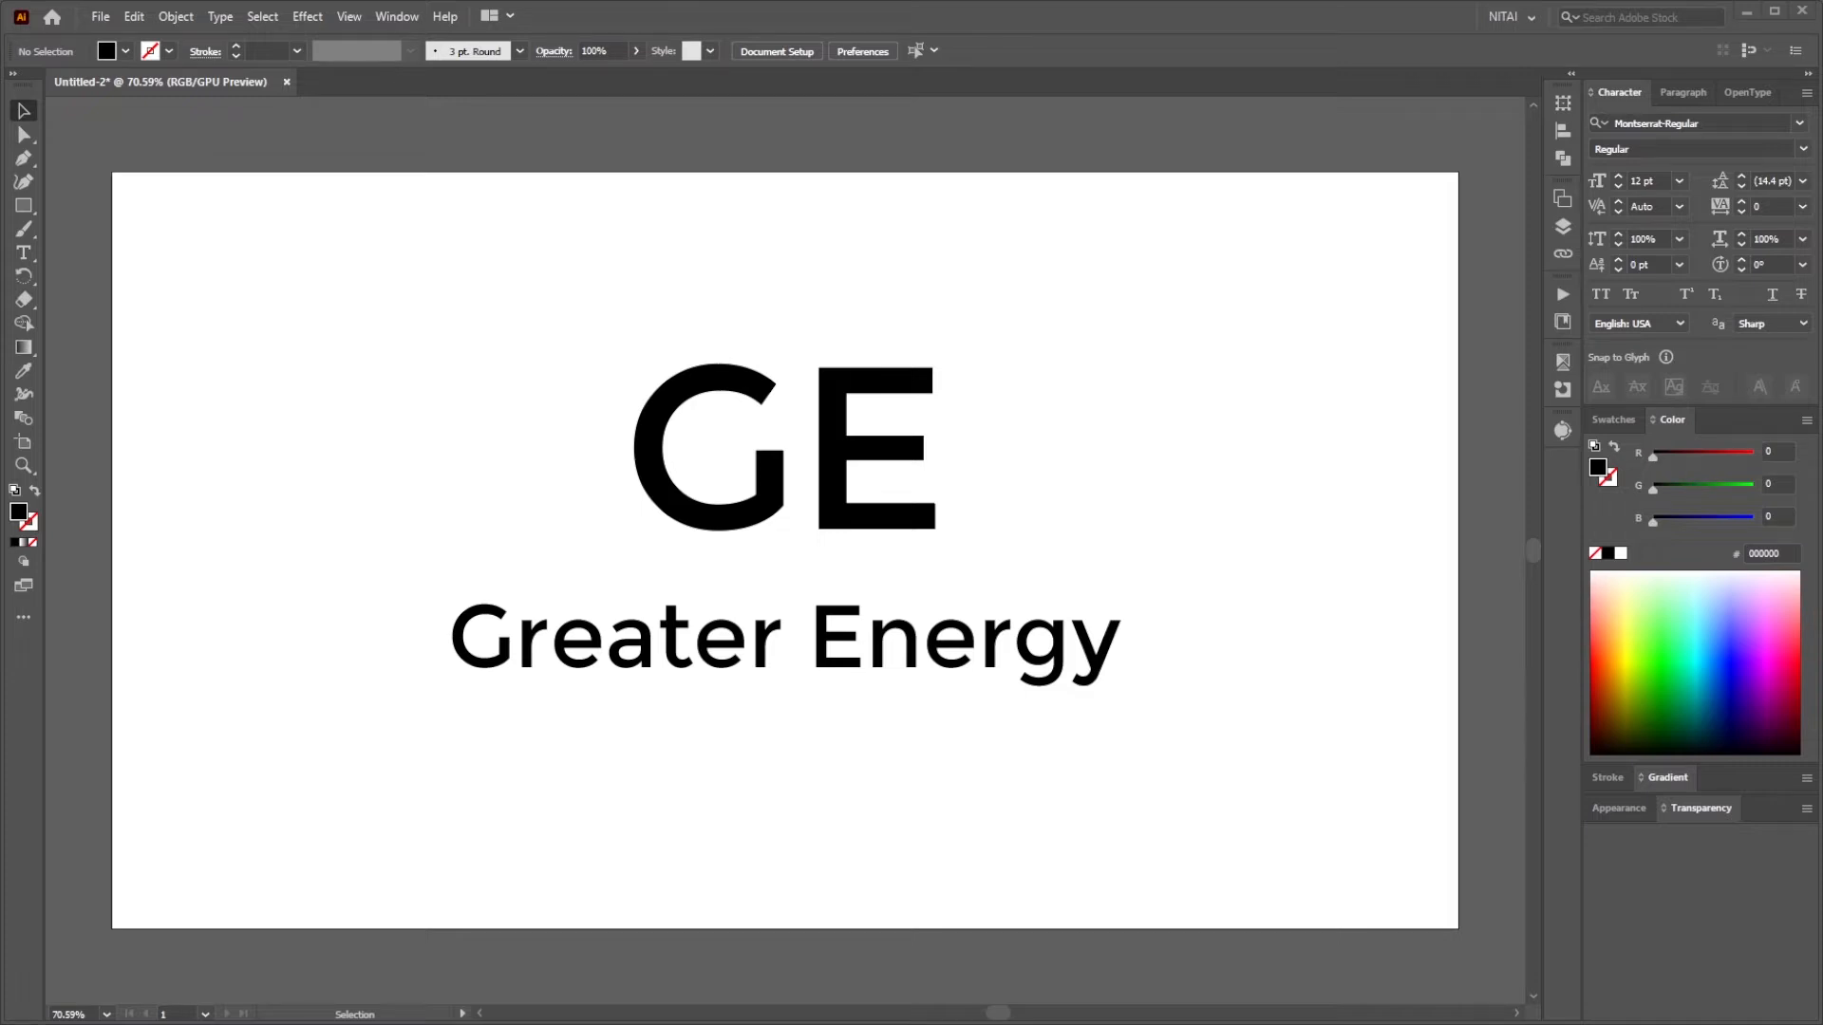
Move the GE text to the artboard's upper-left corner and scale it down to about 207 pt
click(786, 503)
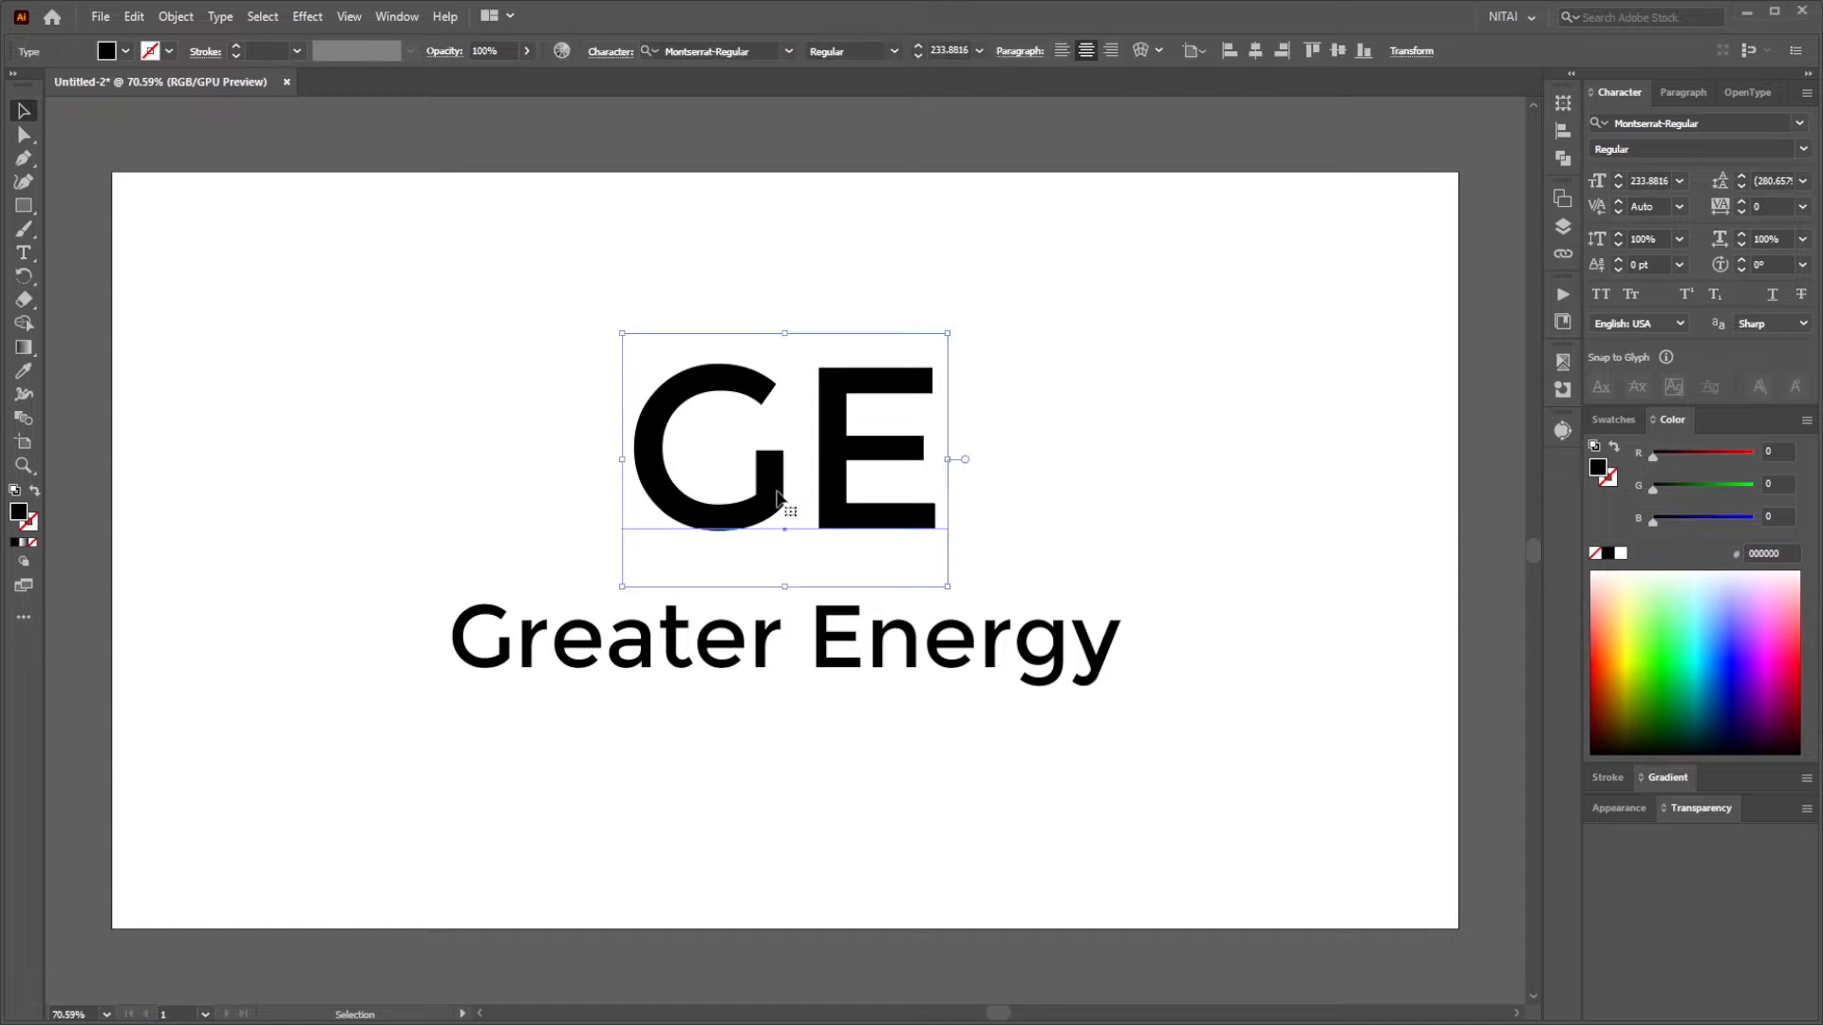
drag(831, 513, 330, 391)
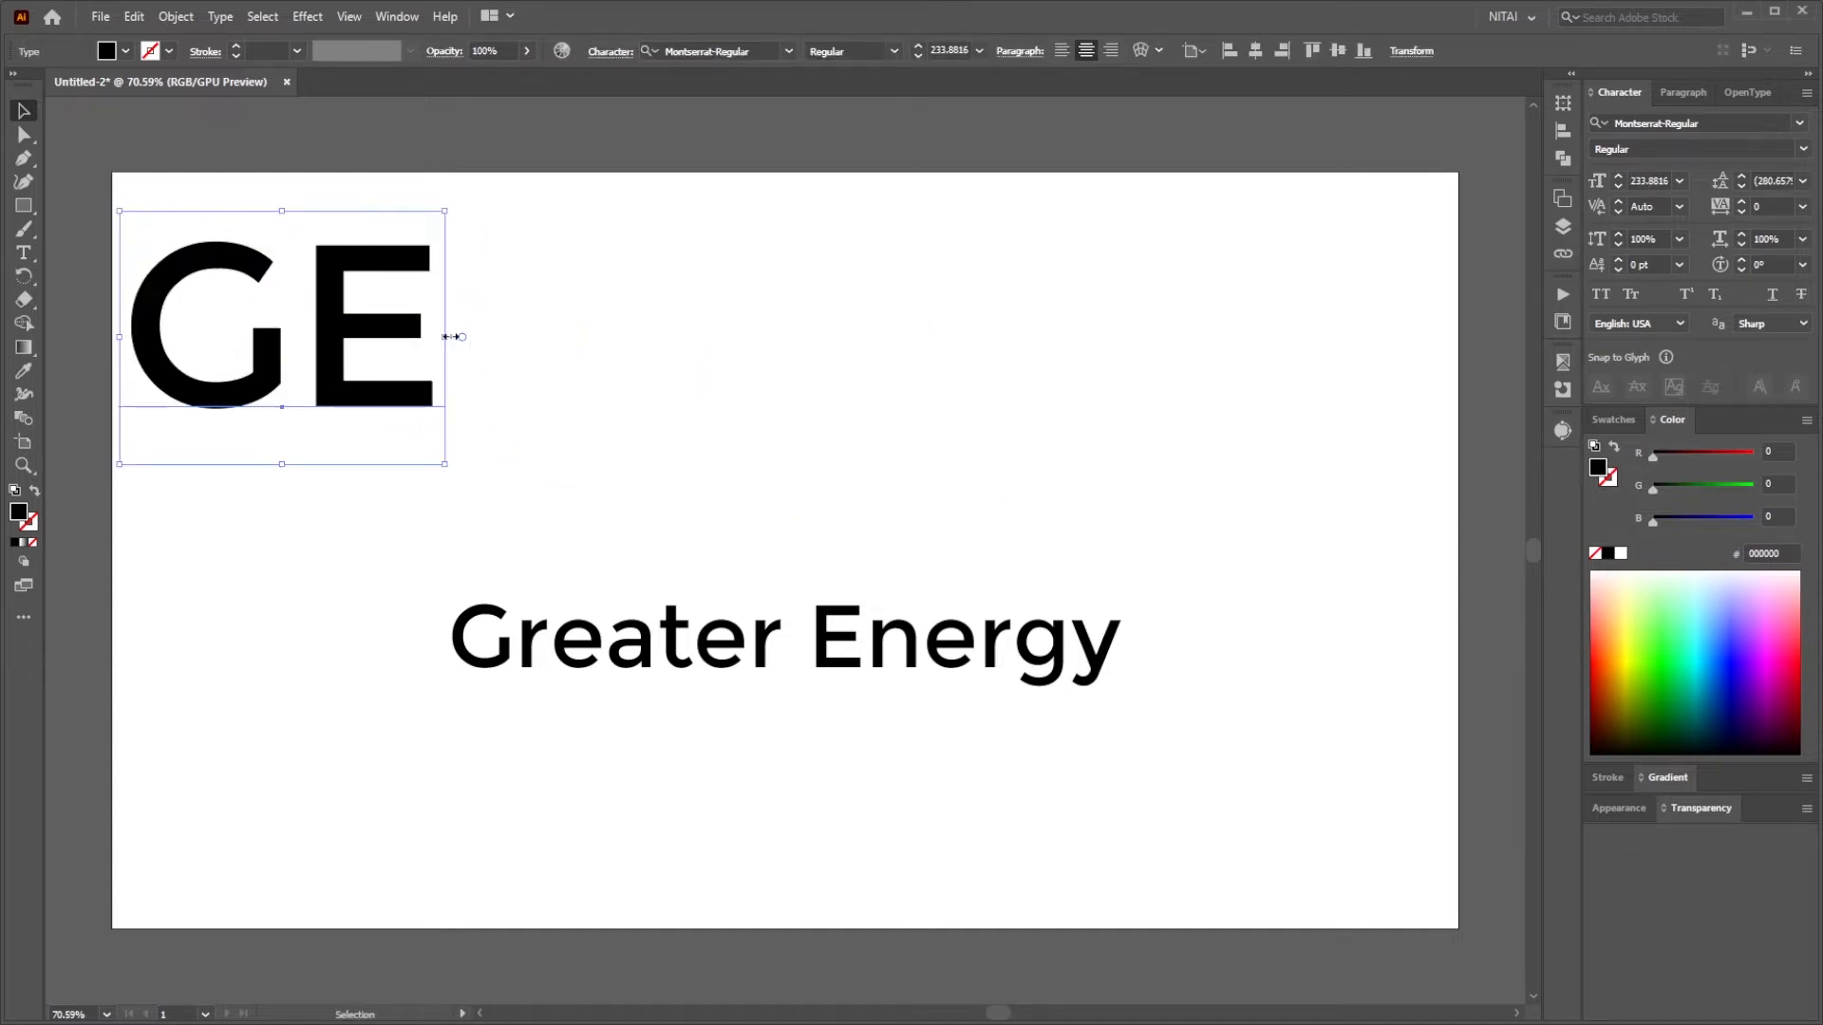
drag(450, 339, 410, 340)
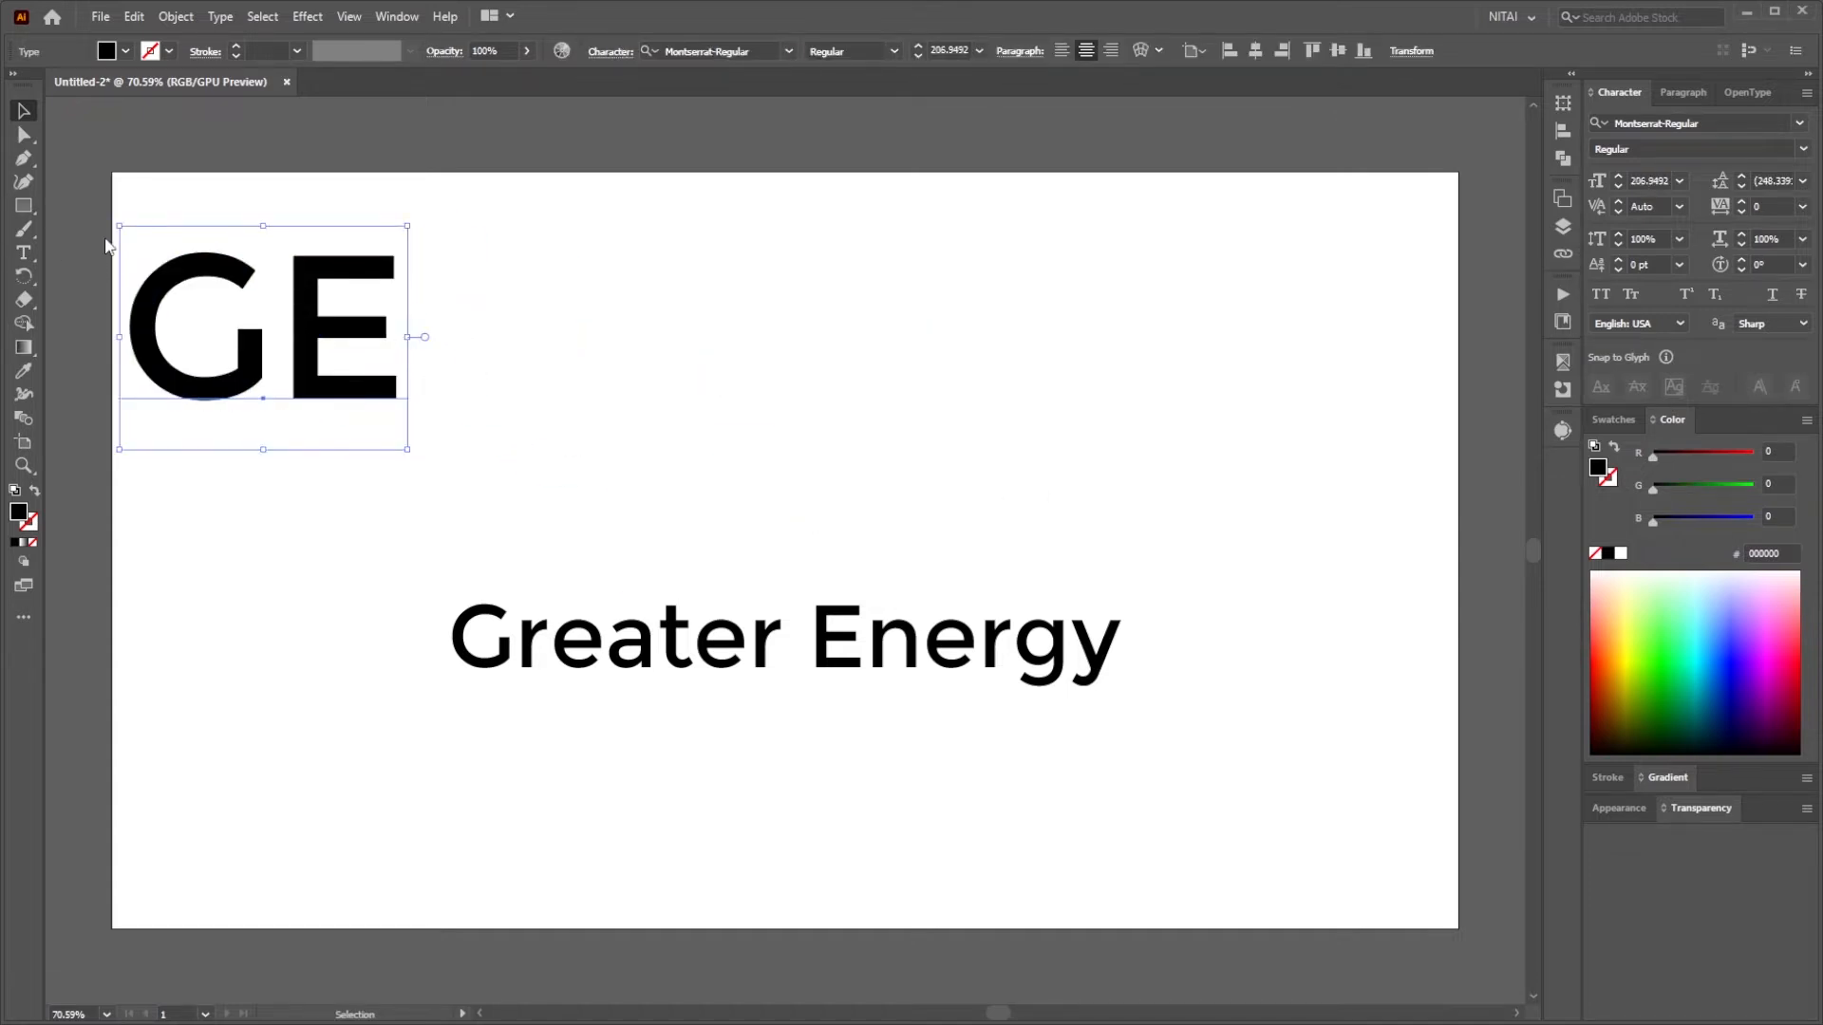
Draw a circle about 212 px in diameter above the Greater Energy text
key(l)
drag(796, 393, 897, 497)
key(v)
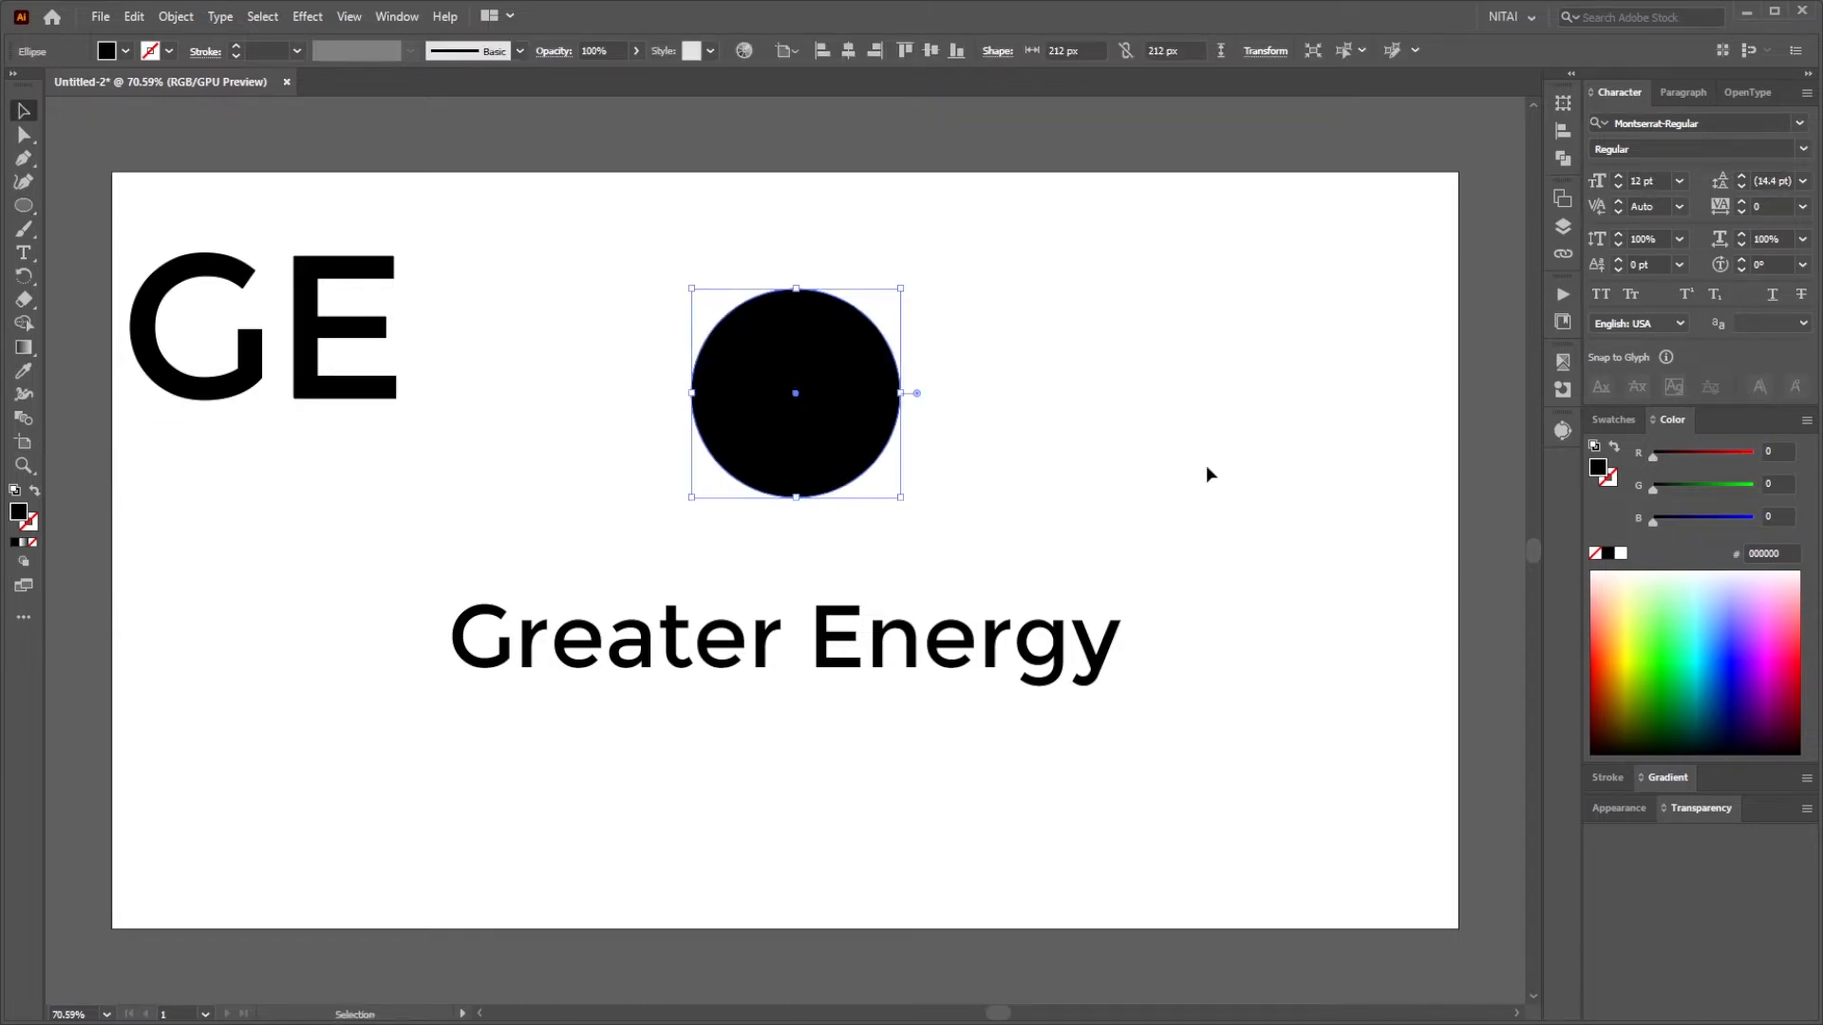
Fill the circle with a dark green swatch after trying lighter greens
click(1752, 487)
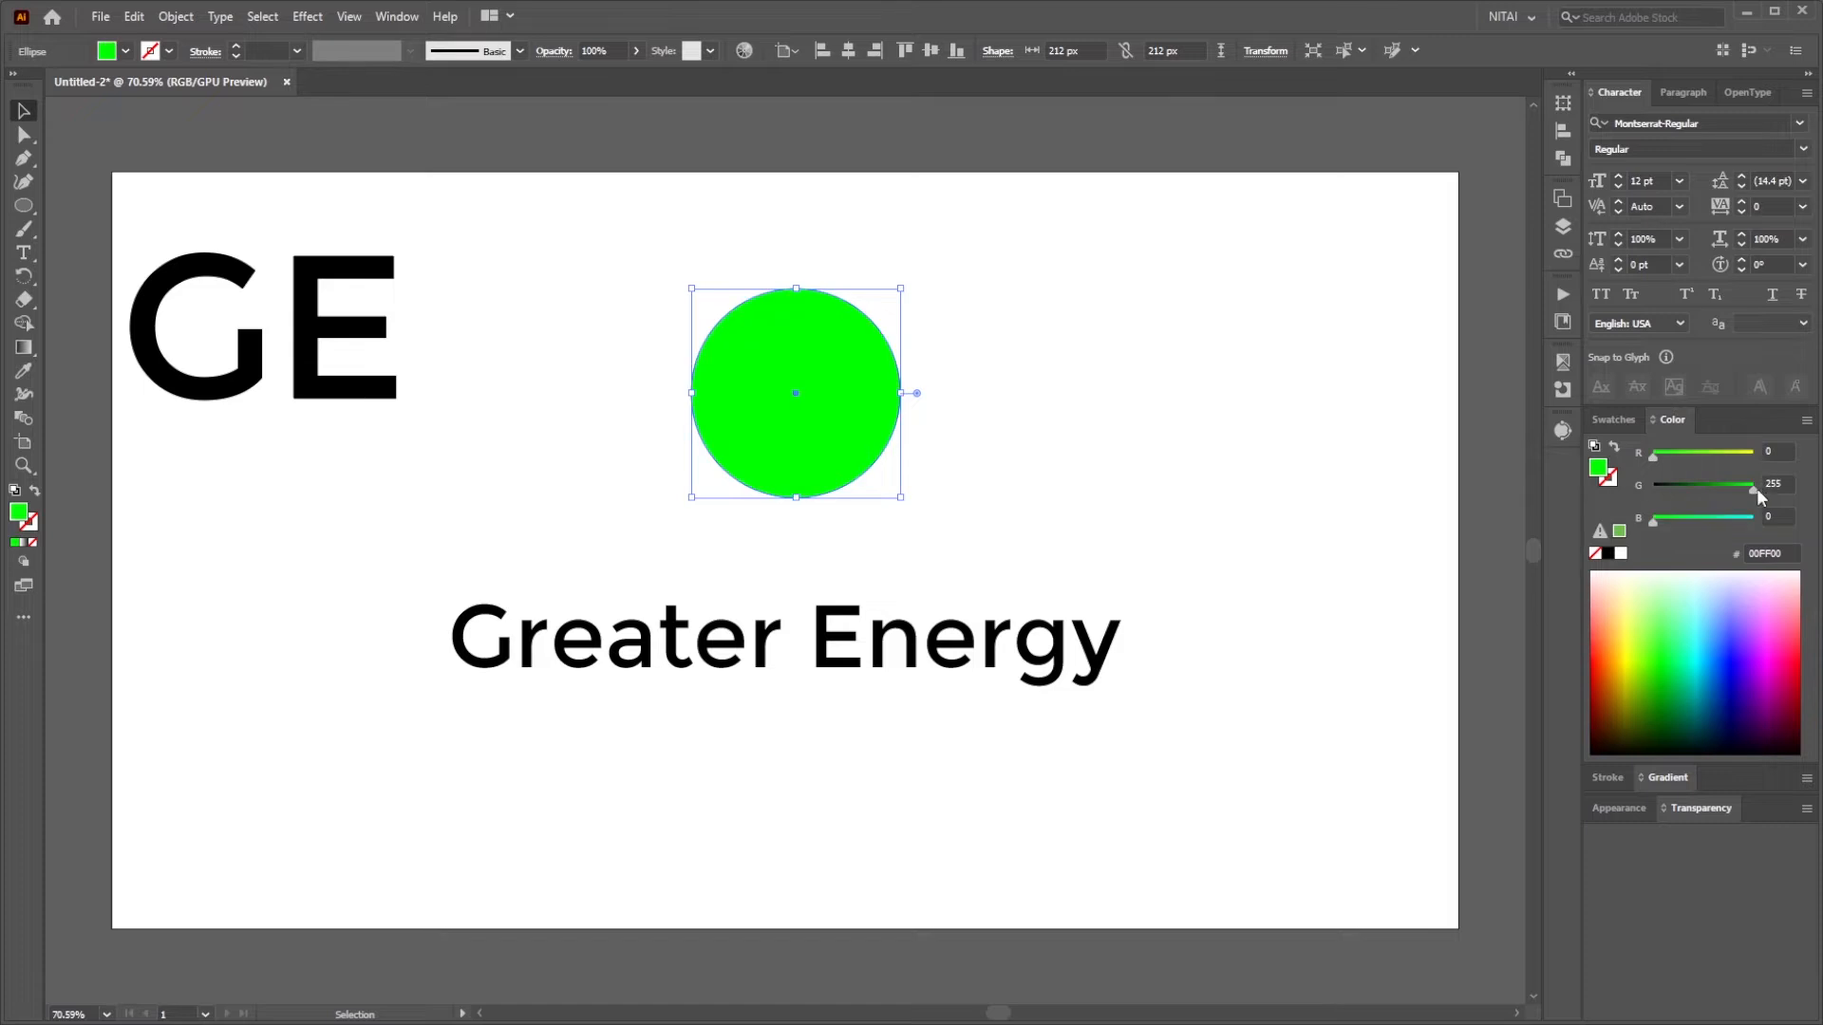
click(1614, 420)
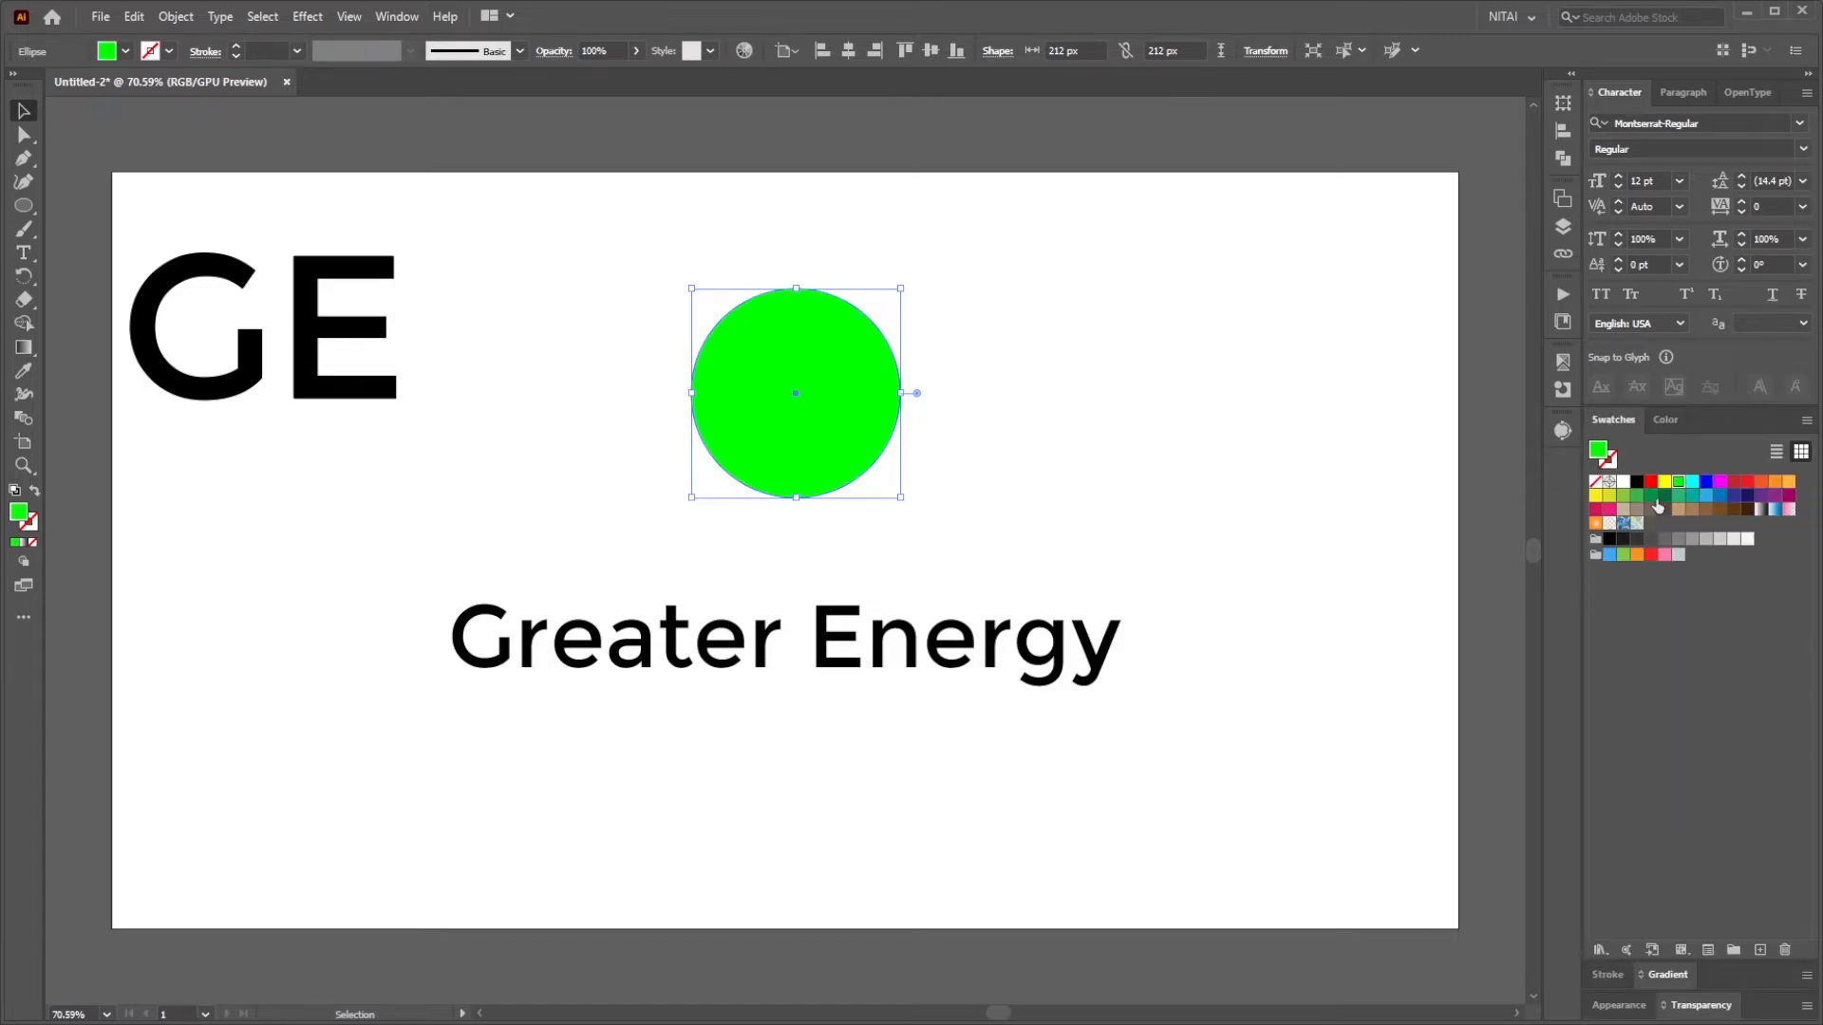
click(1664, 496)
click(1650, 497)
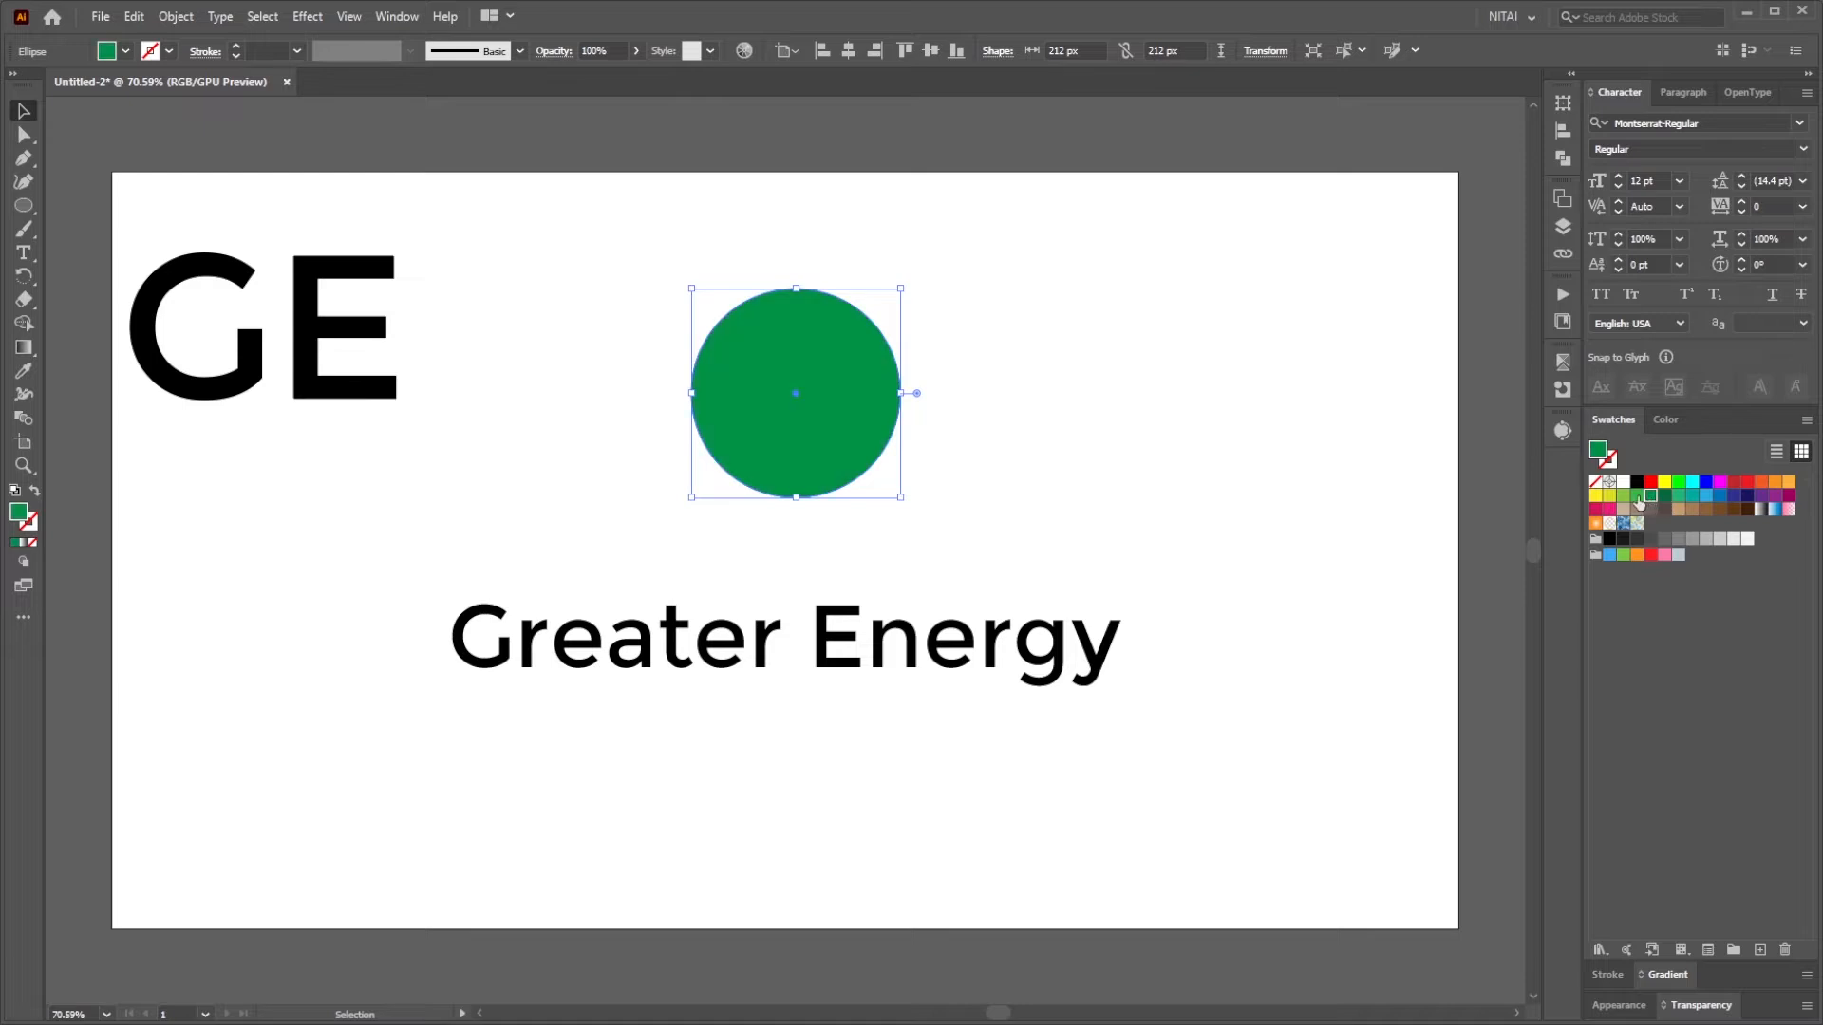
click(1637, 497)
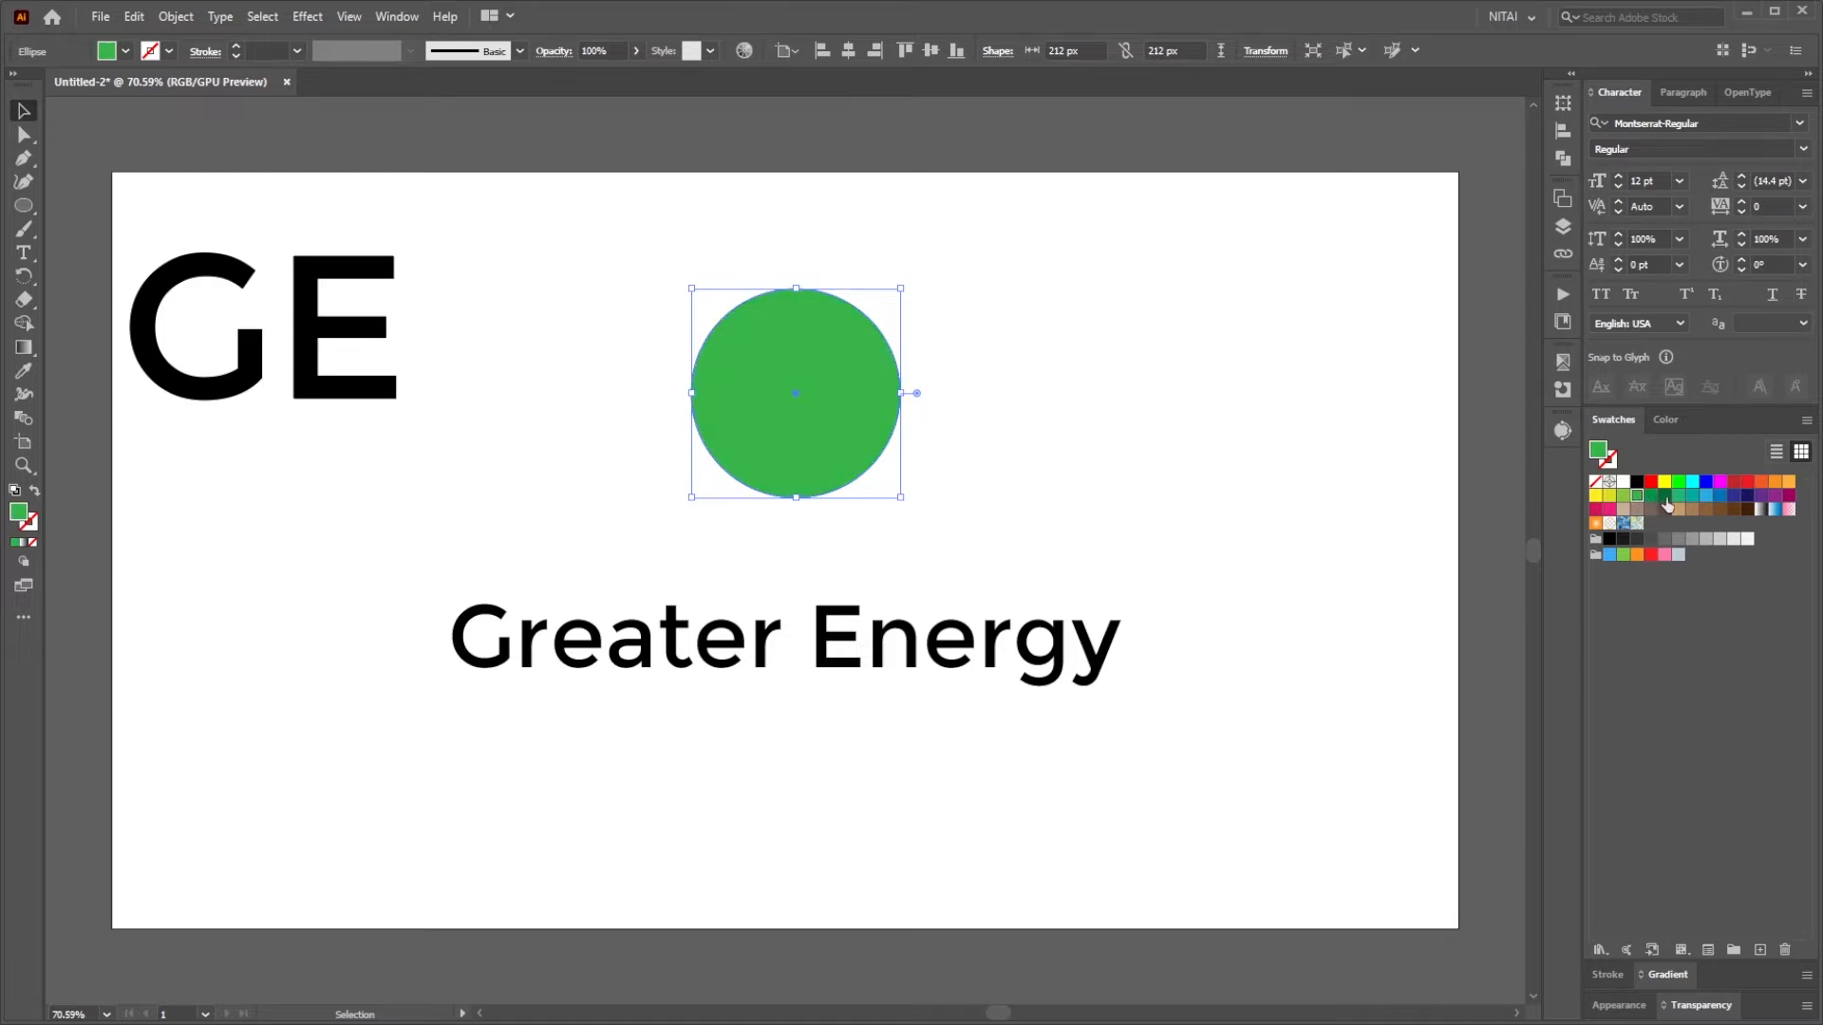
click(1650, 496)
click(978, 423)
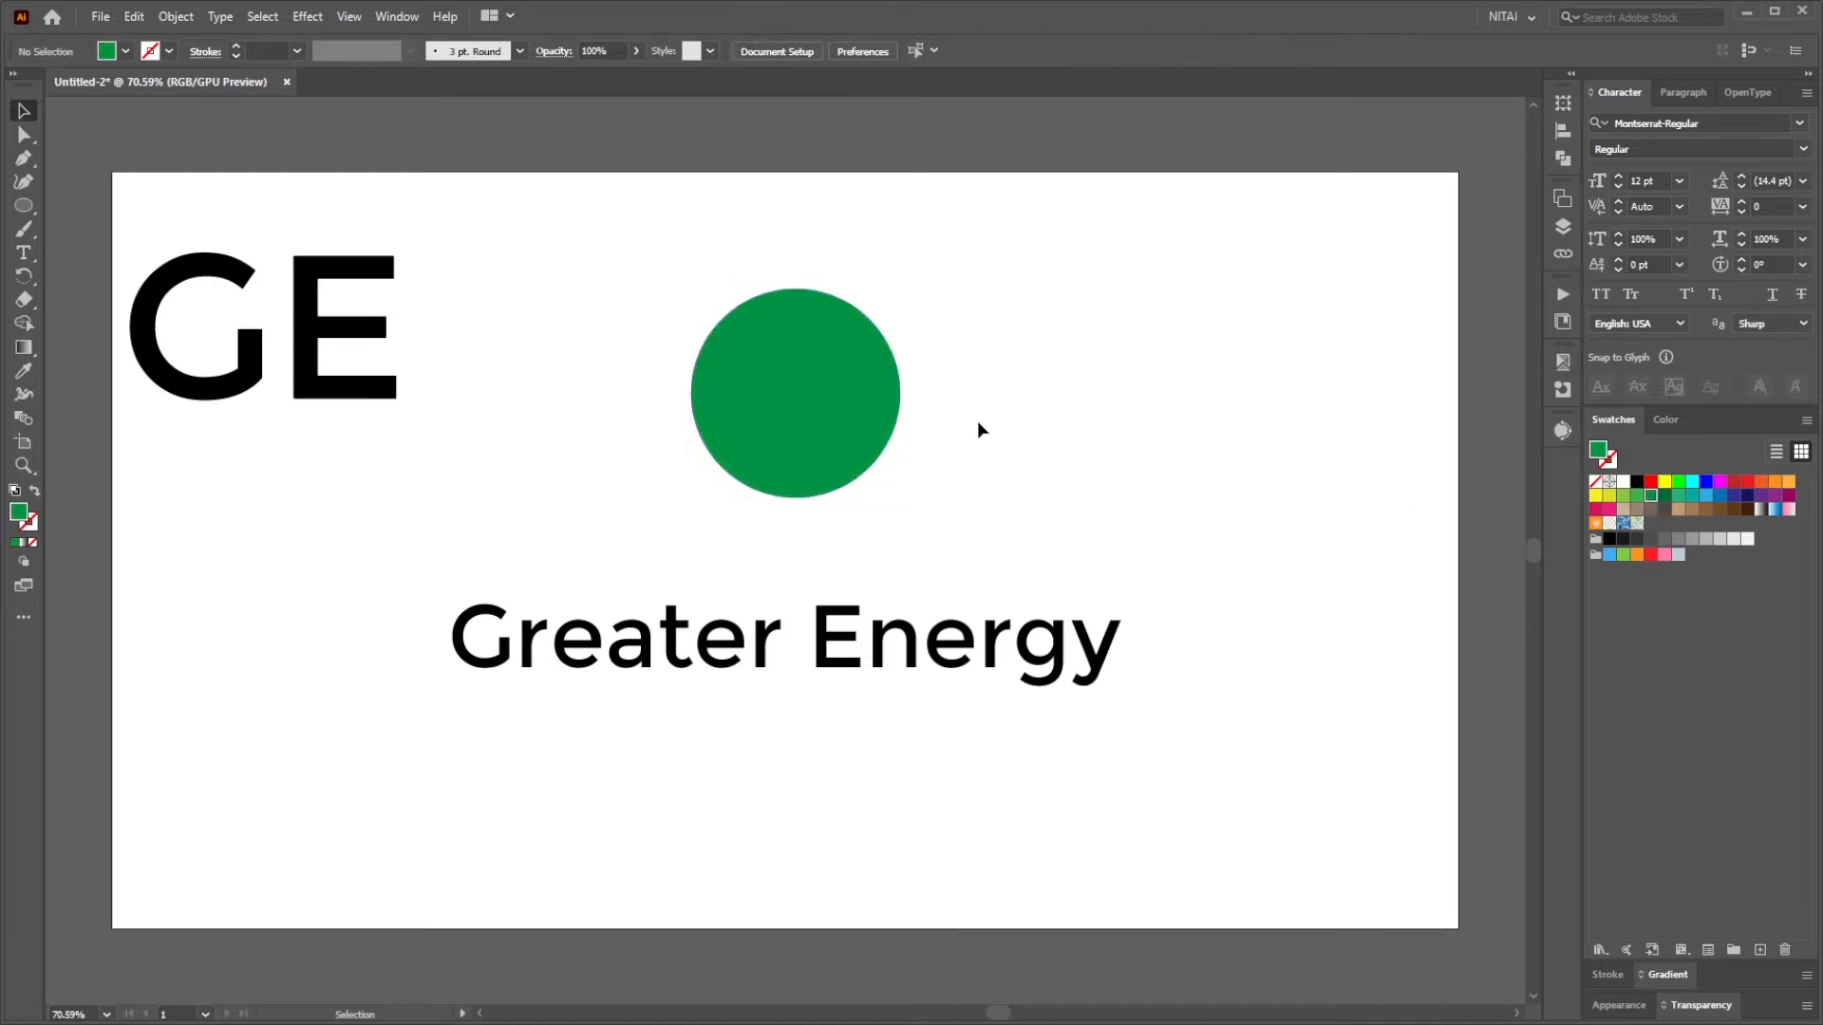
Scale the Greater Energy text down around its centre and move the green circle slightly down towards it
click(804, 413)
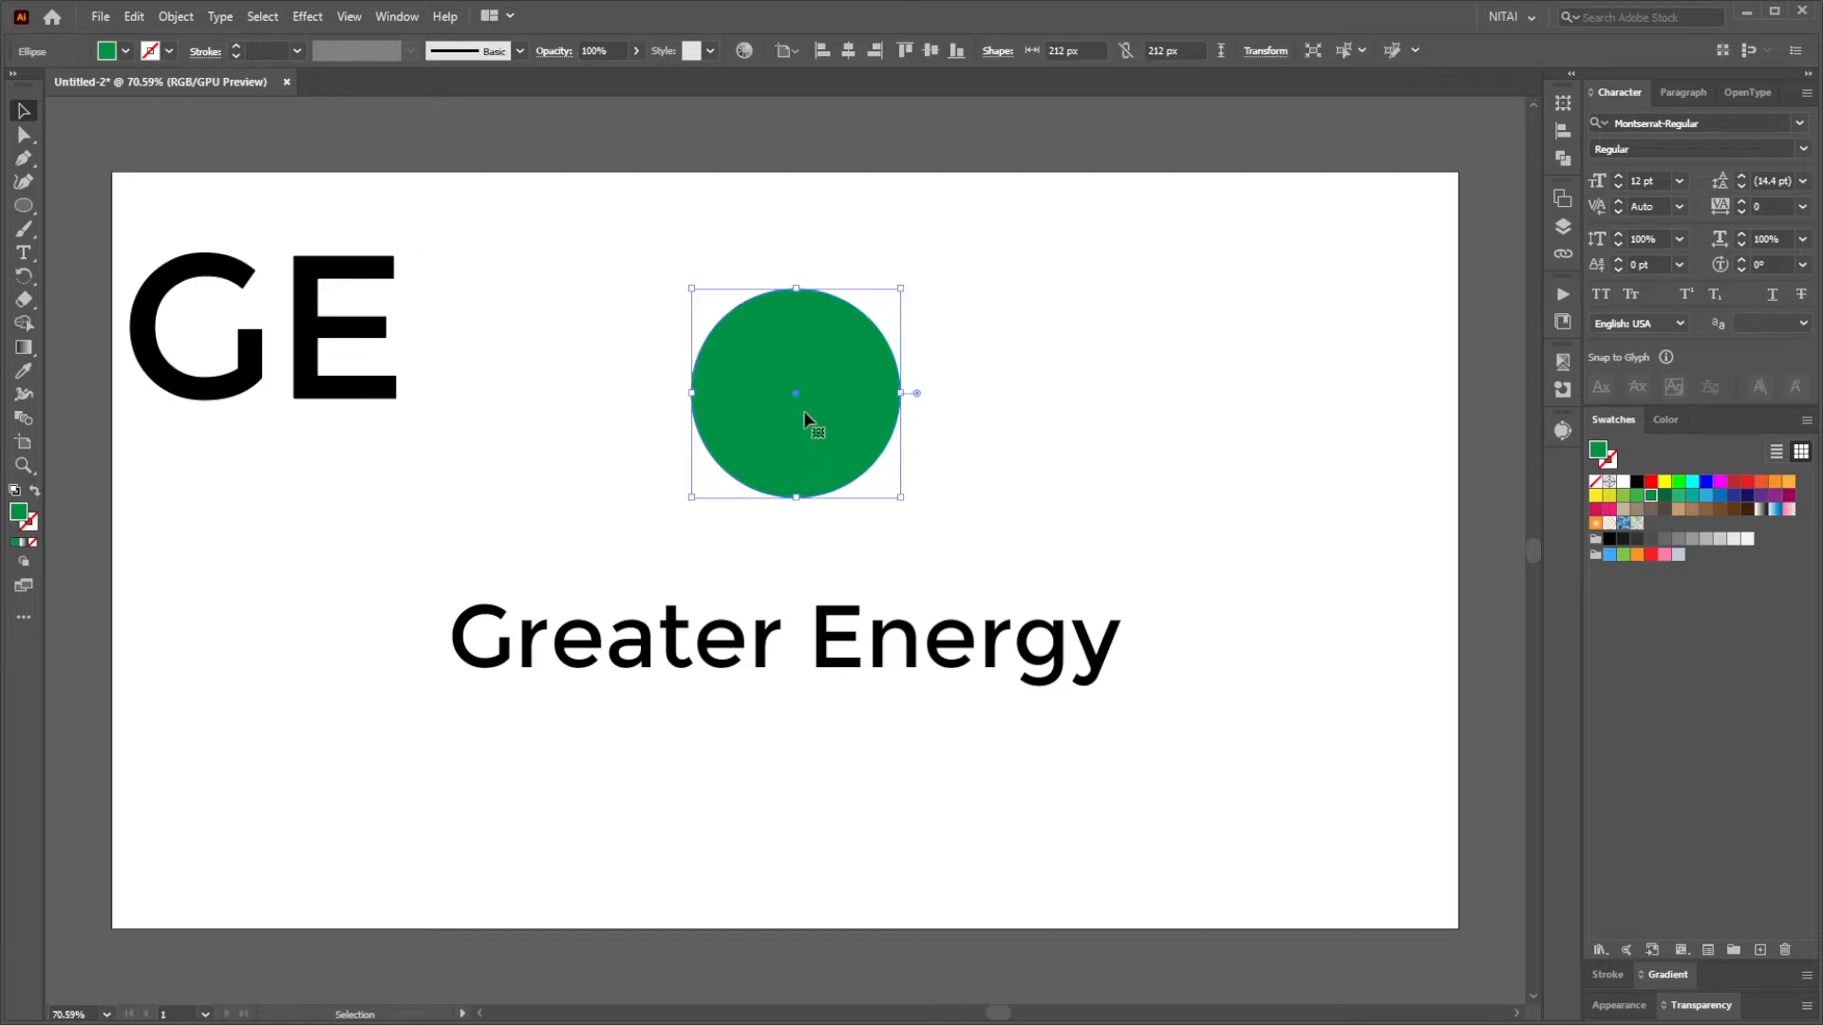
key(a)
scroll(804, 418, up, 1)
key(v)
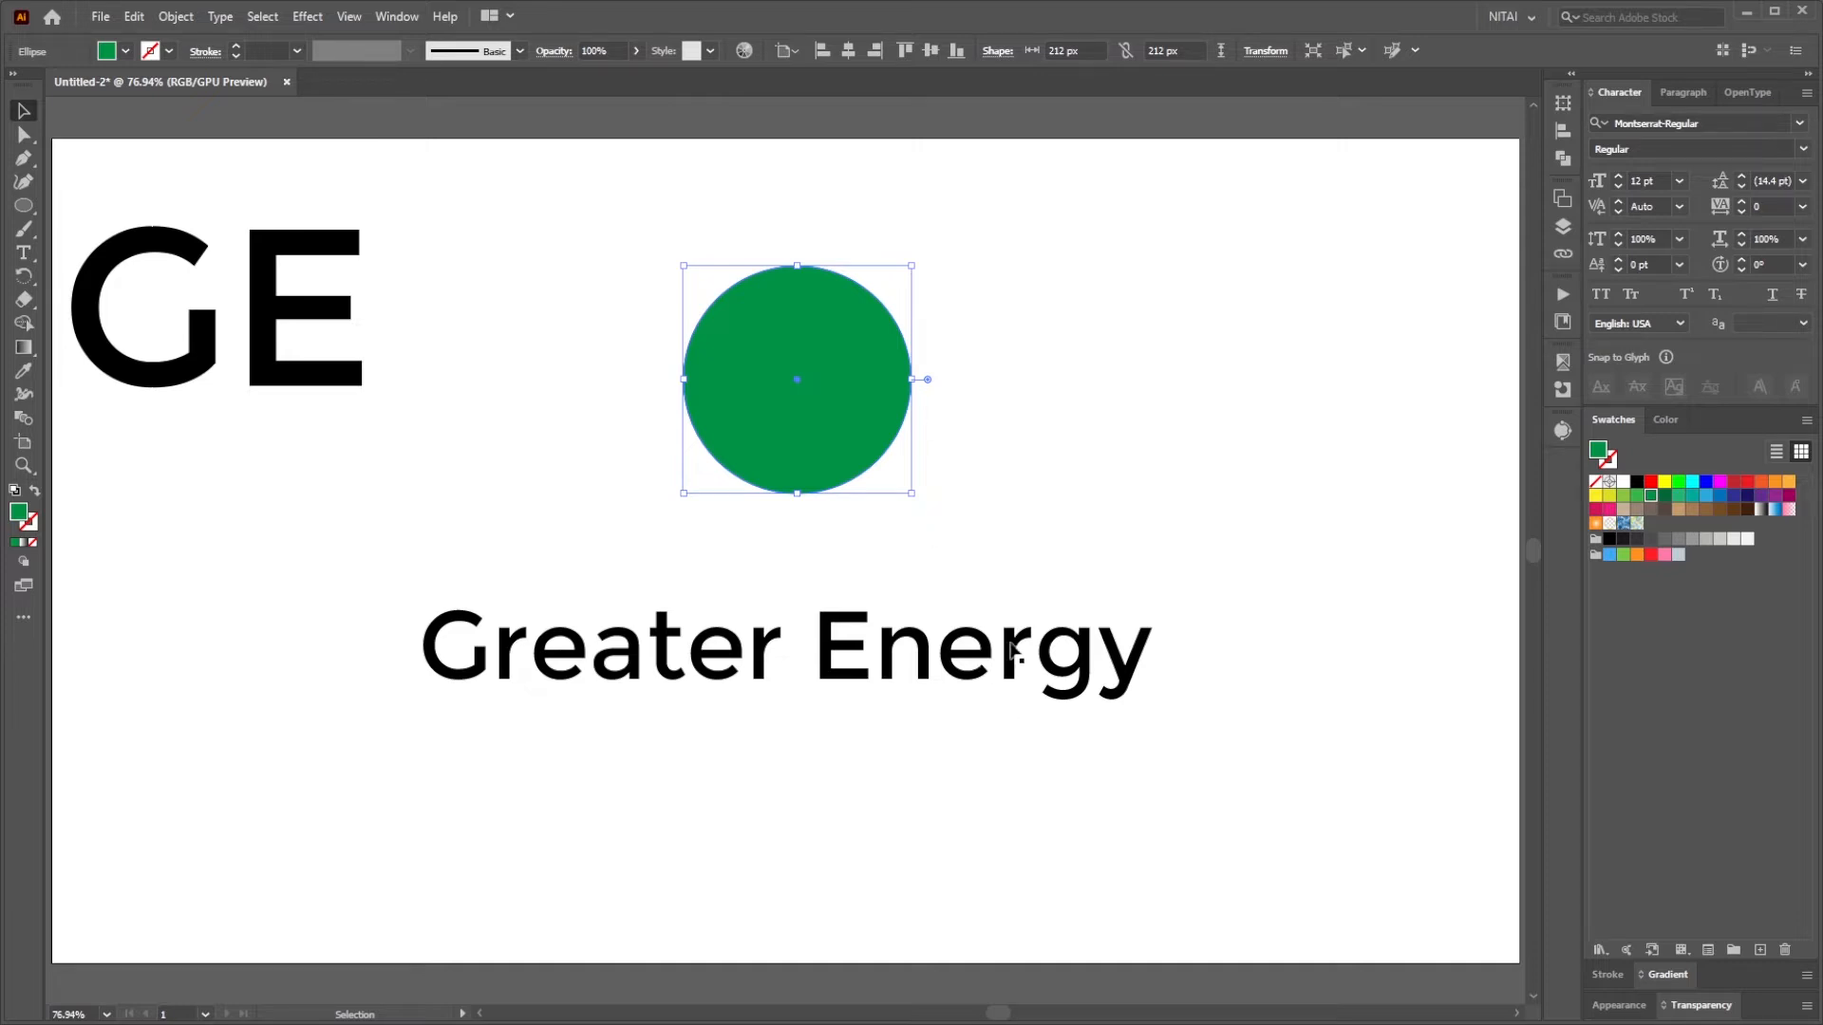
click(793, 631)
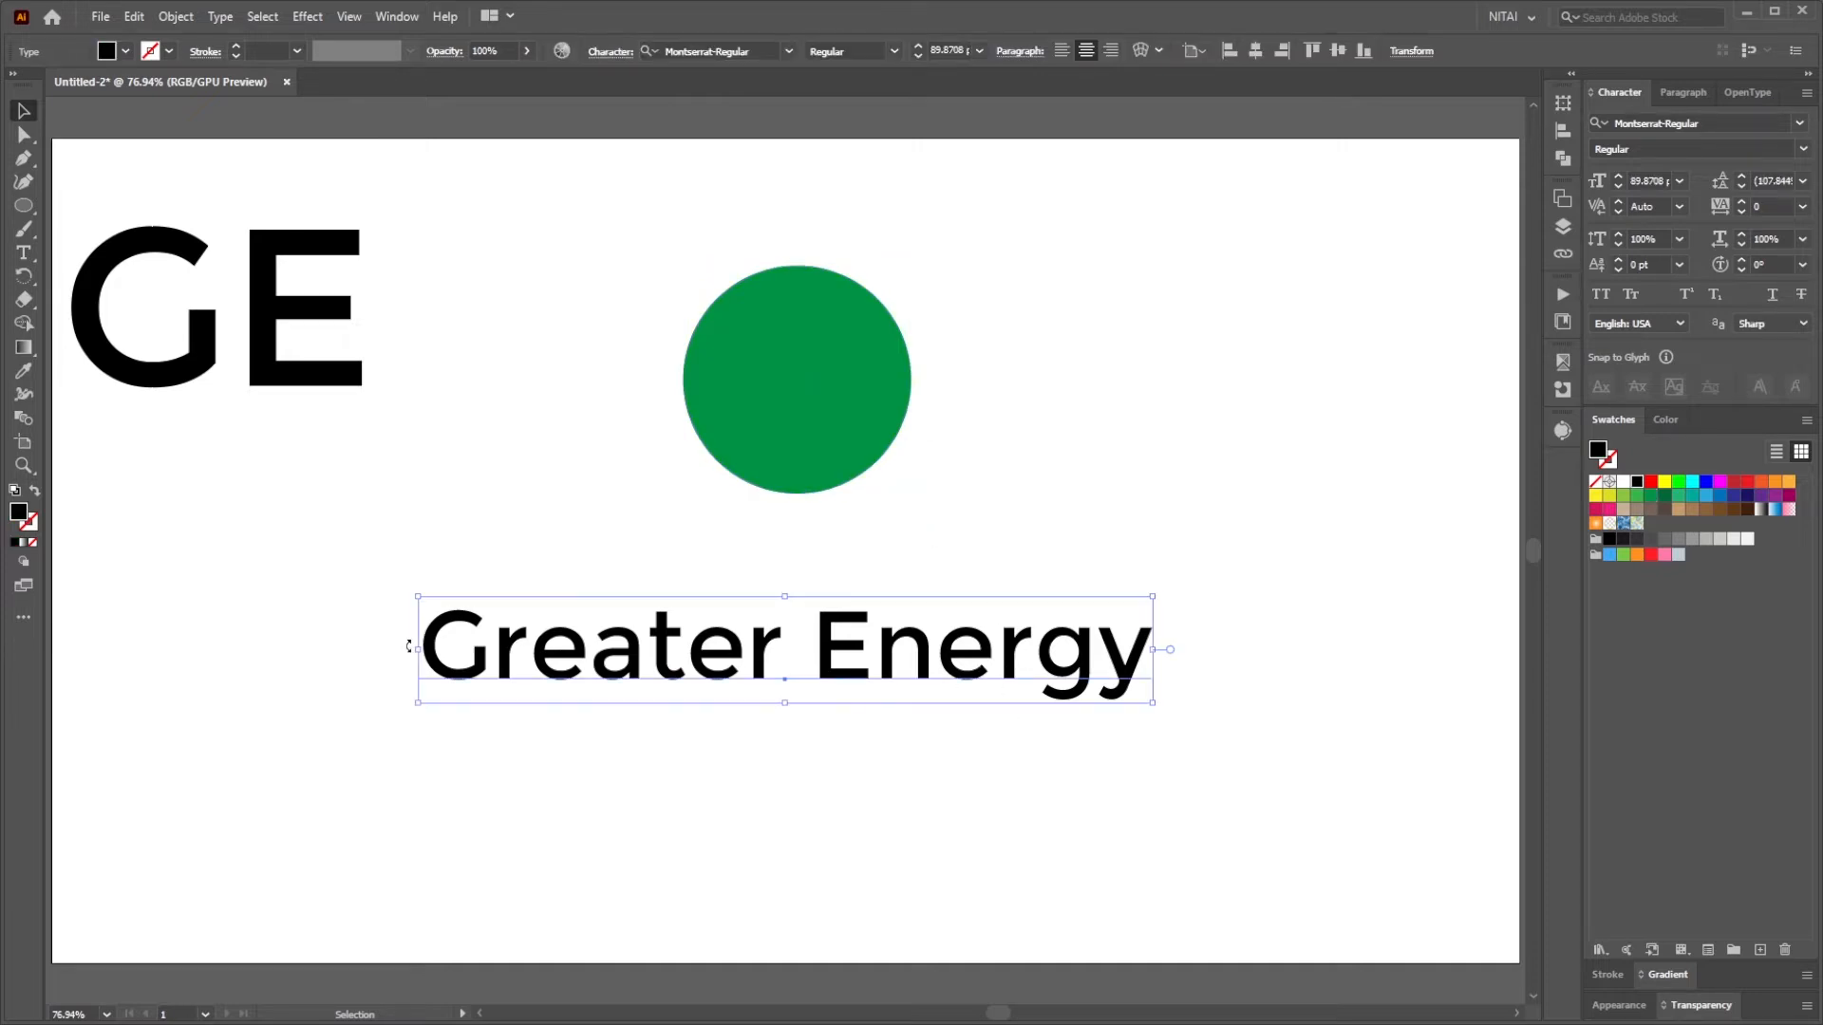
drag(415, 649, 520, 652)
drag(800, 429, 796, 475)
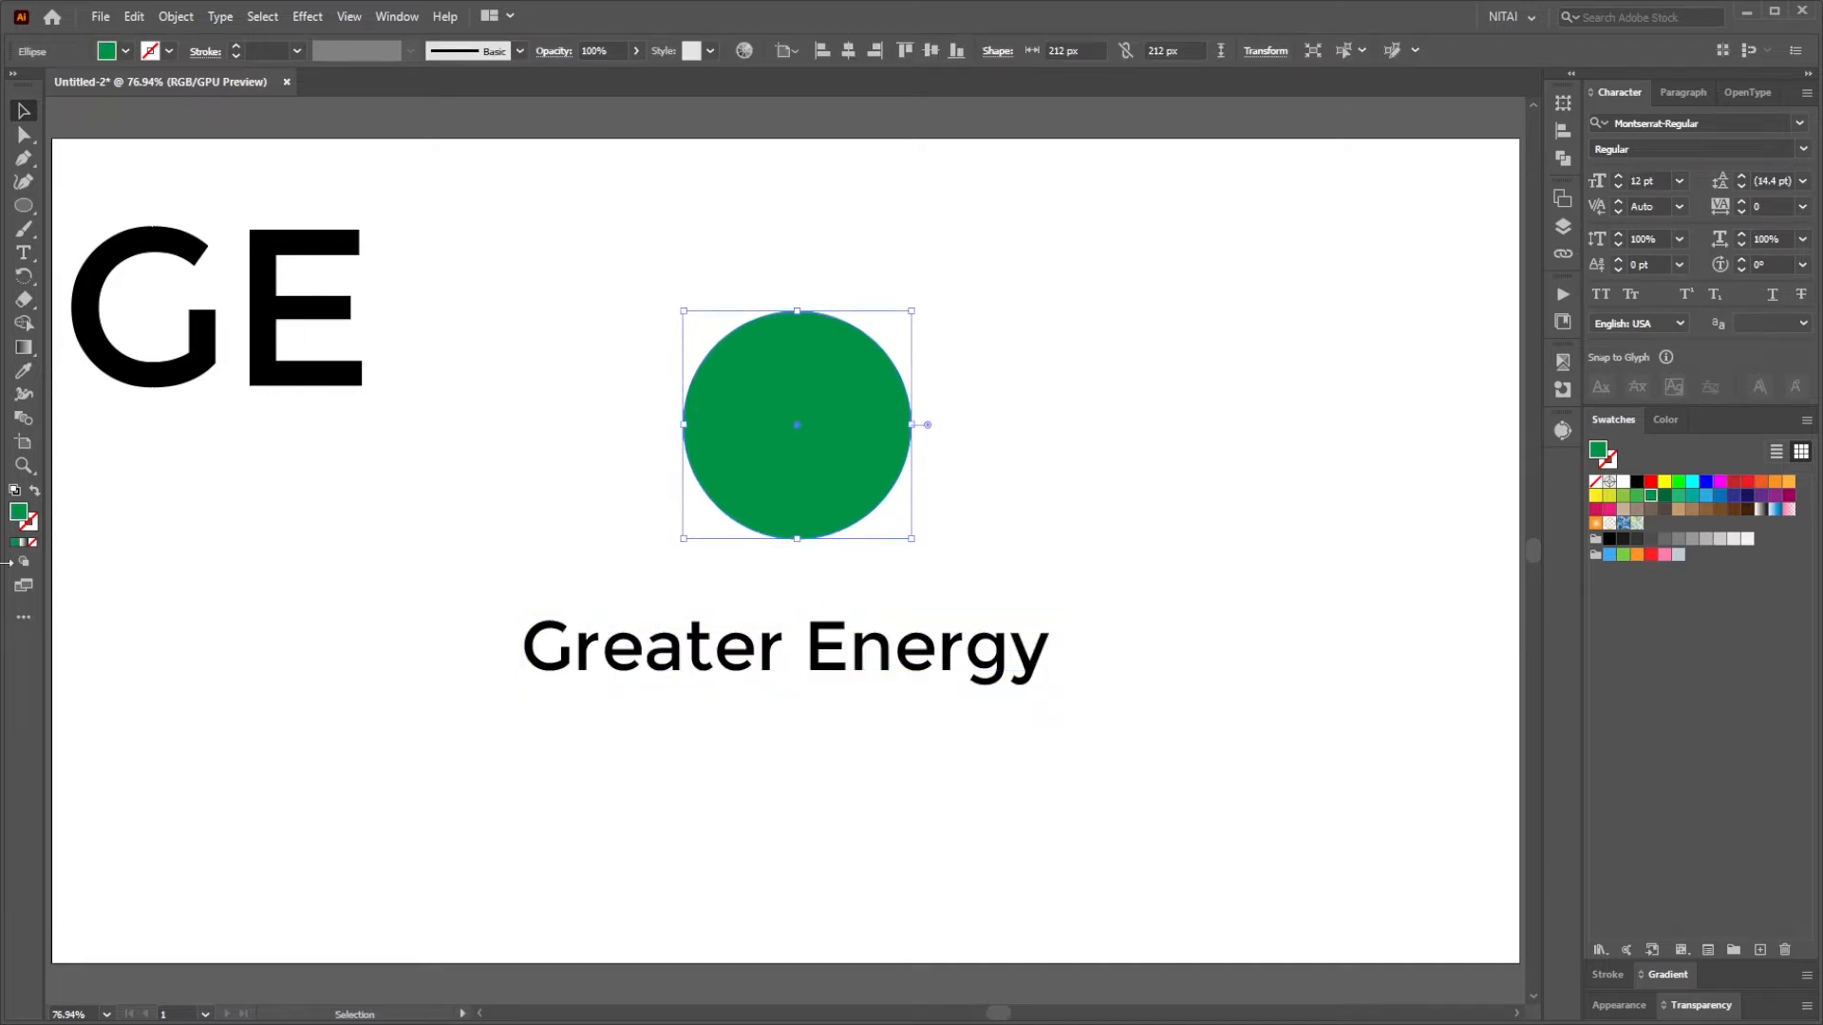
Swap the circle's fill and stroke and set the green stroke weight to 21 pt
click(34, 491)
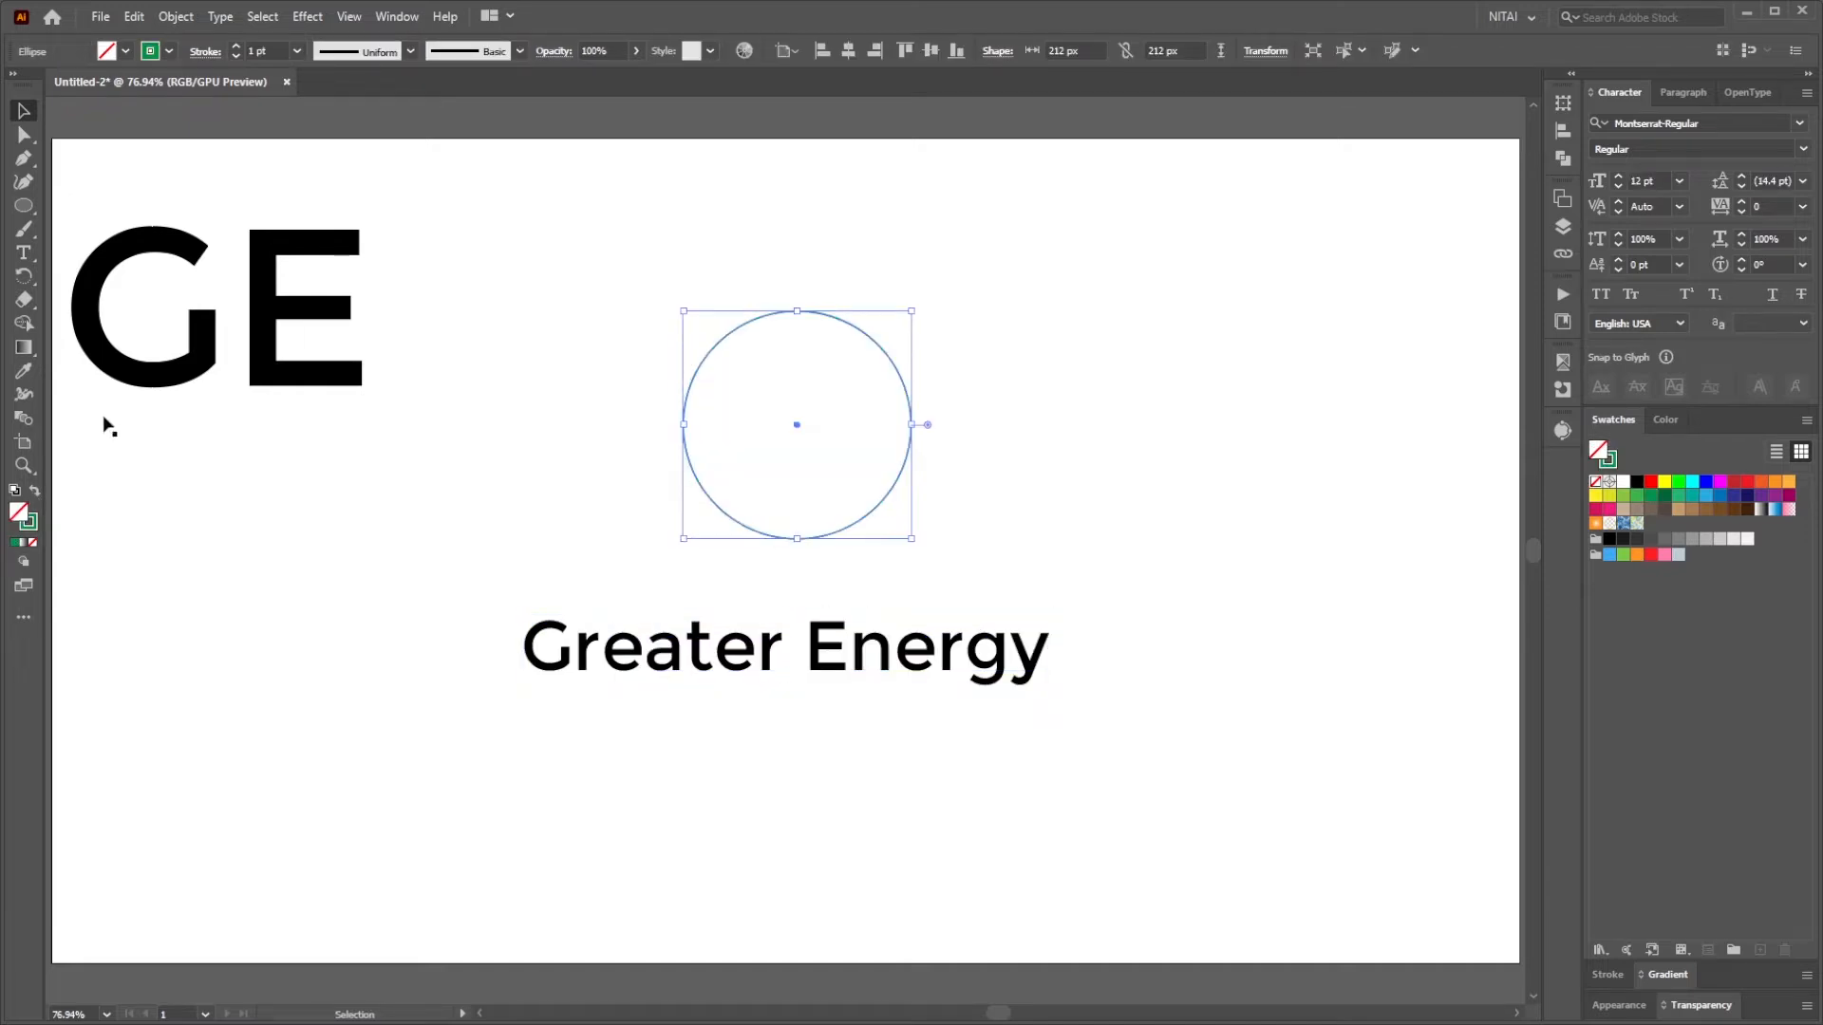
click(237, 45)
click(237, 46)
click(237, 45)
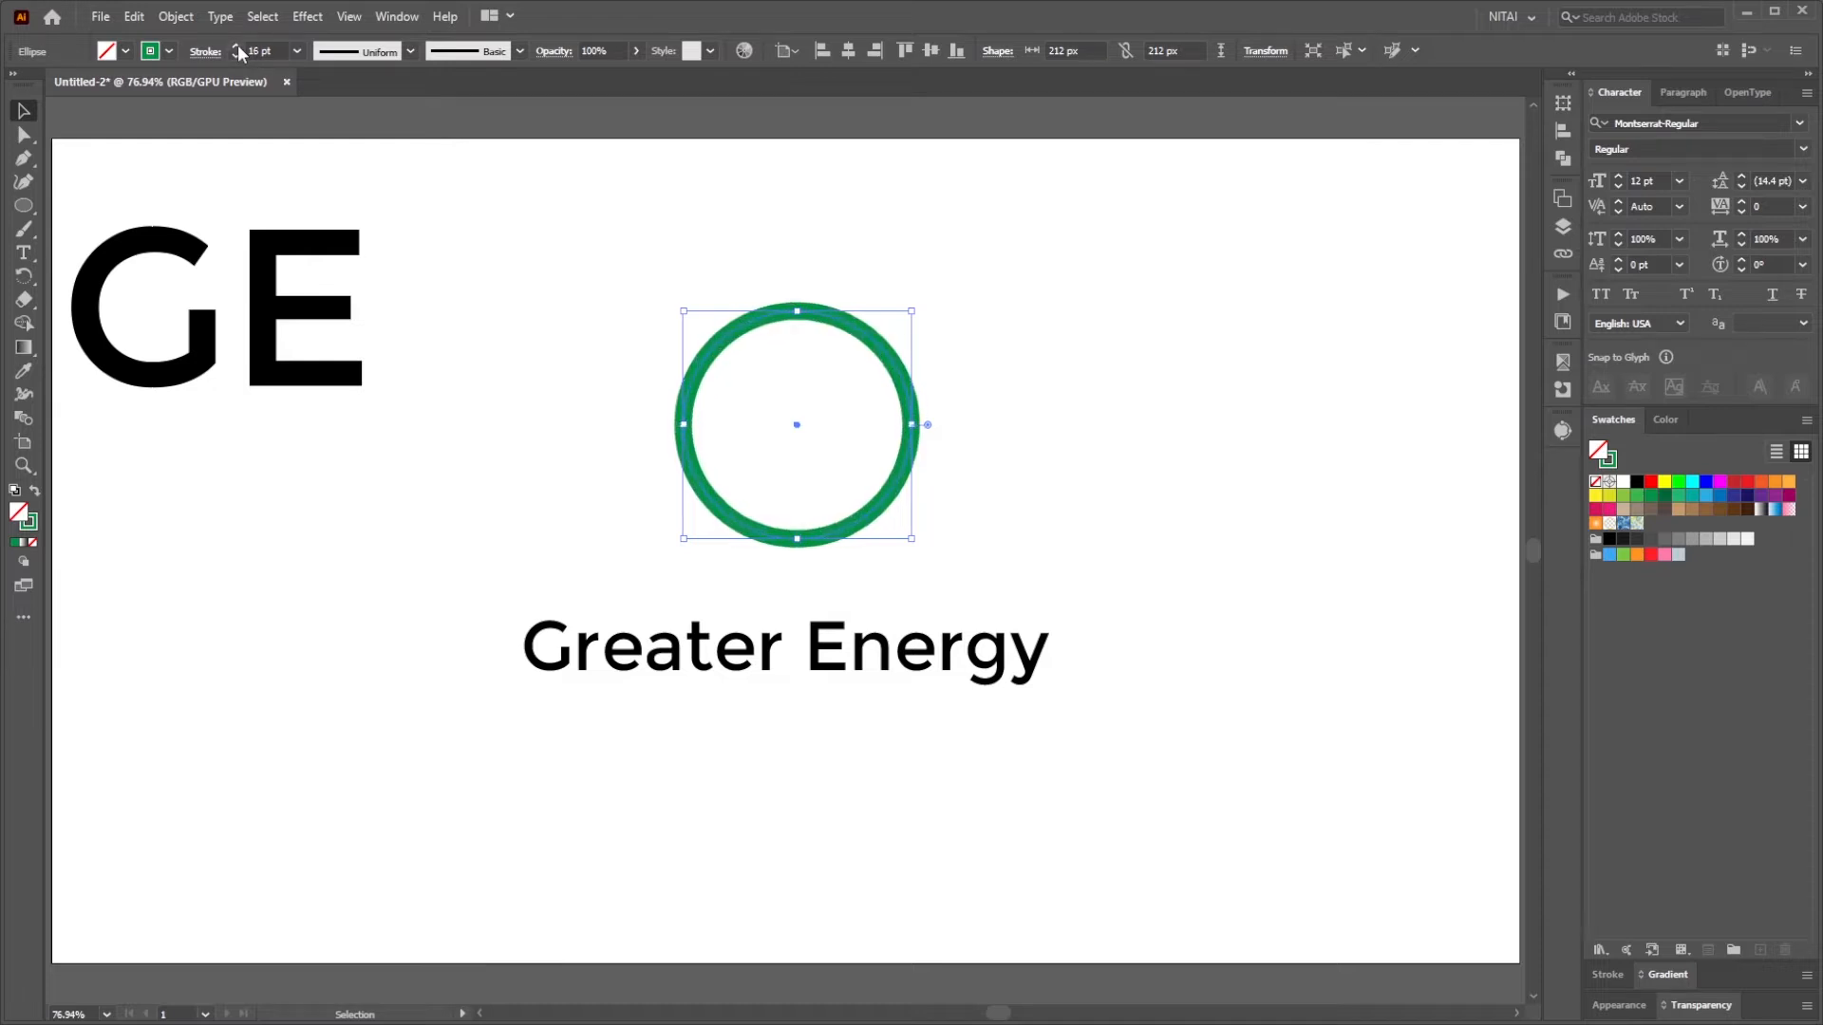
click(238, 45)
click(237, 45)
click(237, 46)
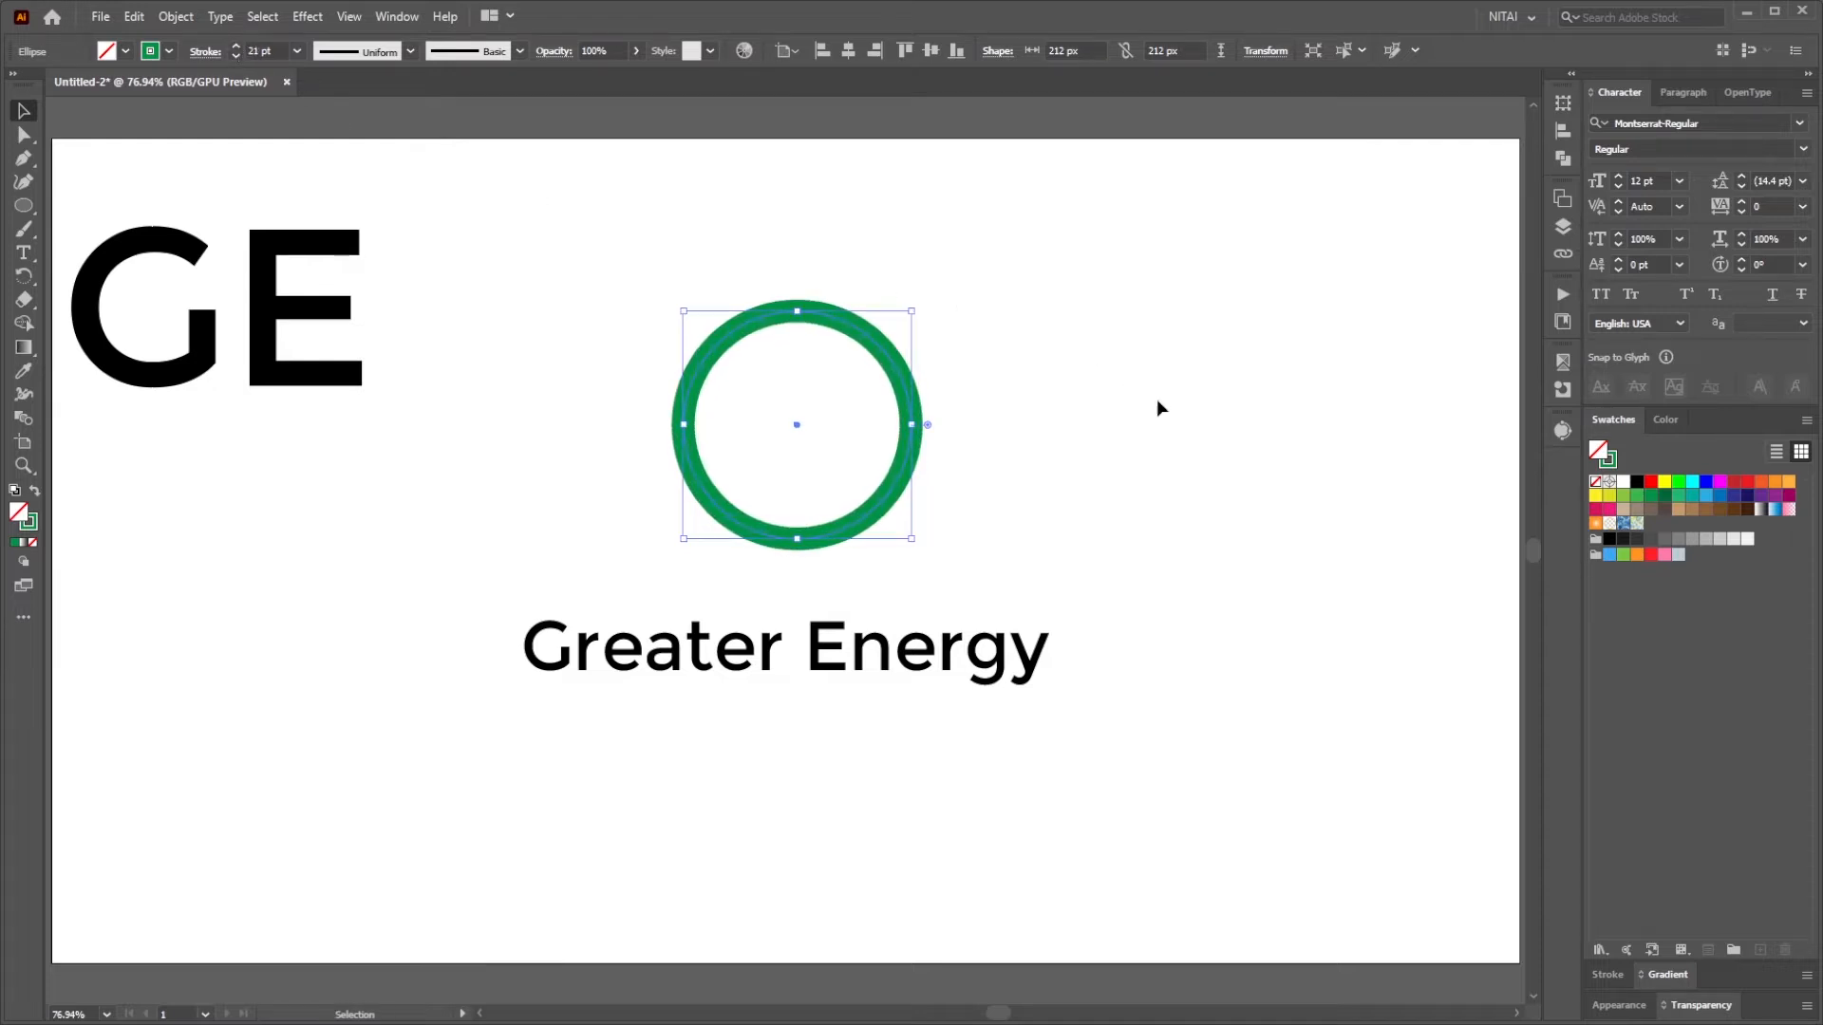
click(1097, 420)
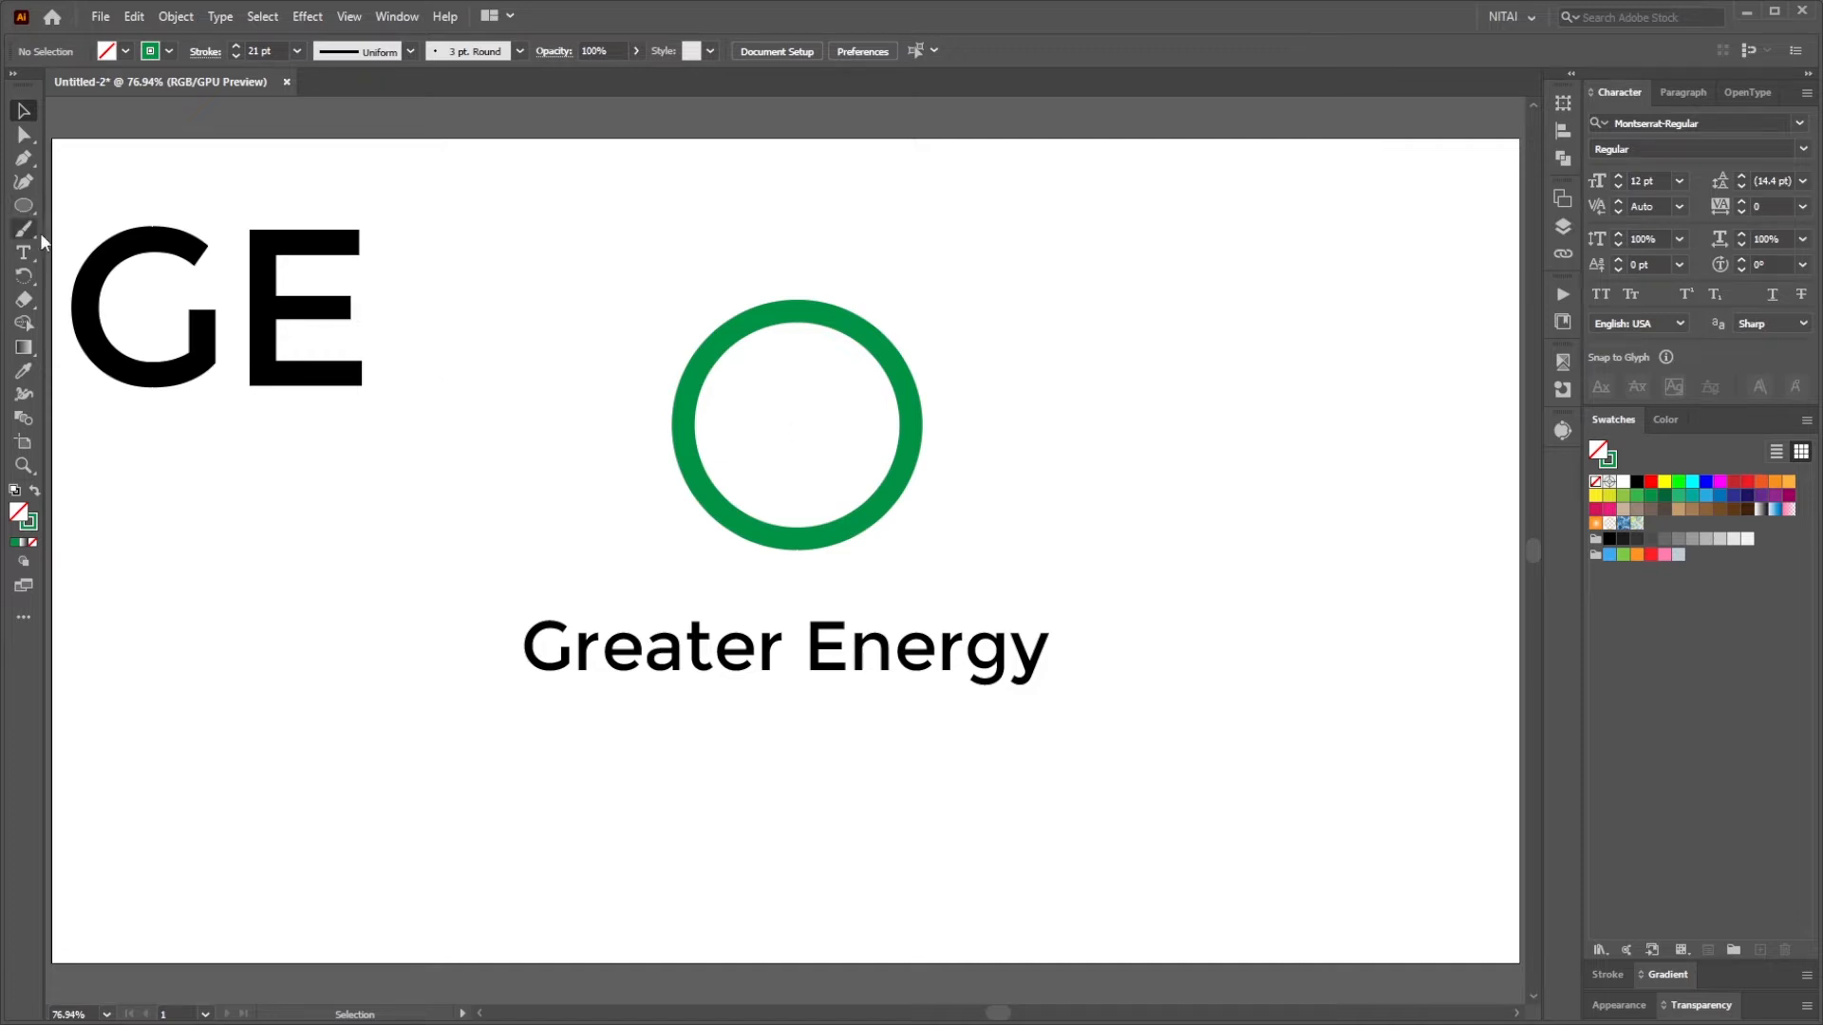
Draw a vertical line about 137 px long from near the circle's centre down past its lower edge
key(backslash)
drag(819, 434, 844, 570)
key(v)
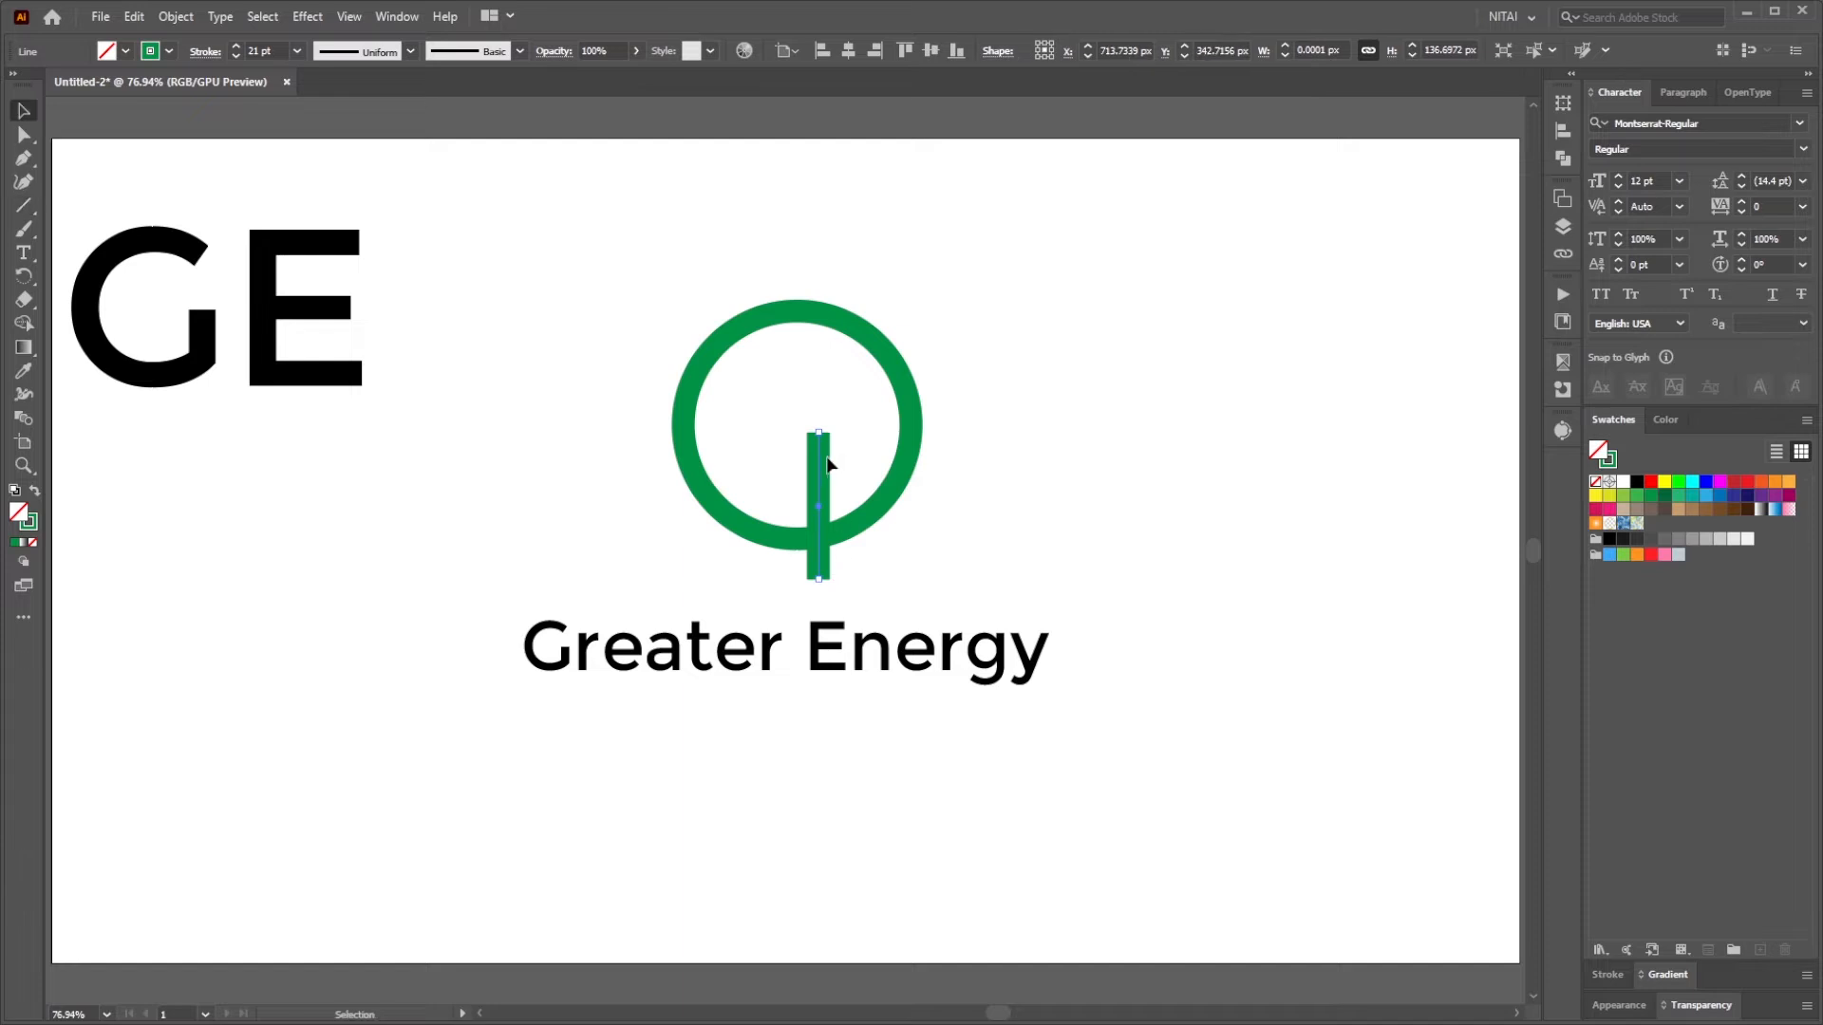
click(1023, 445)
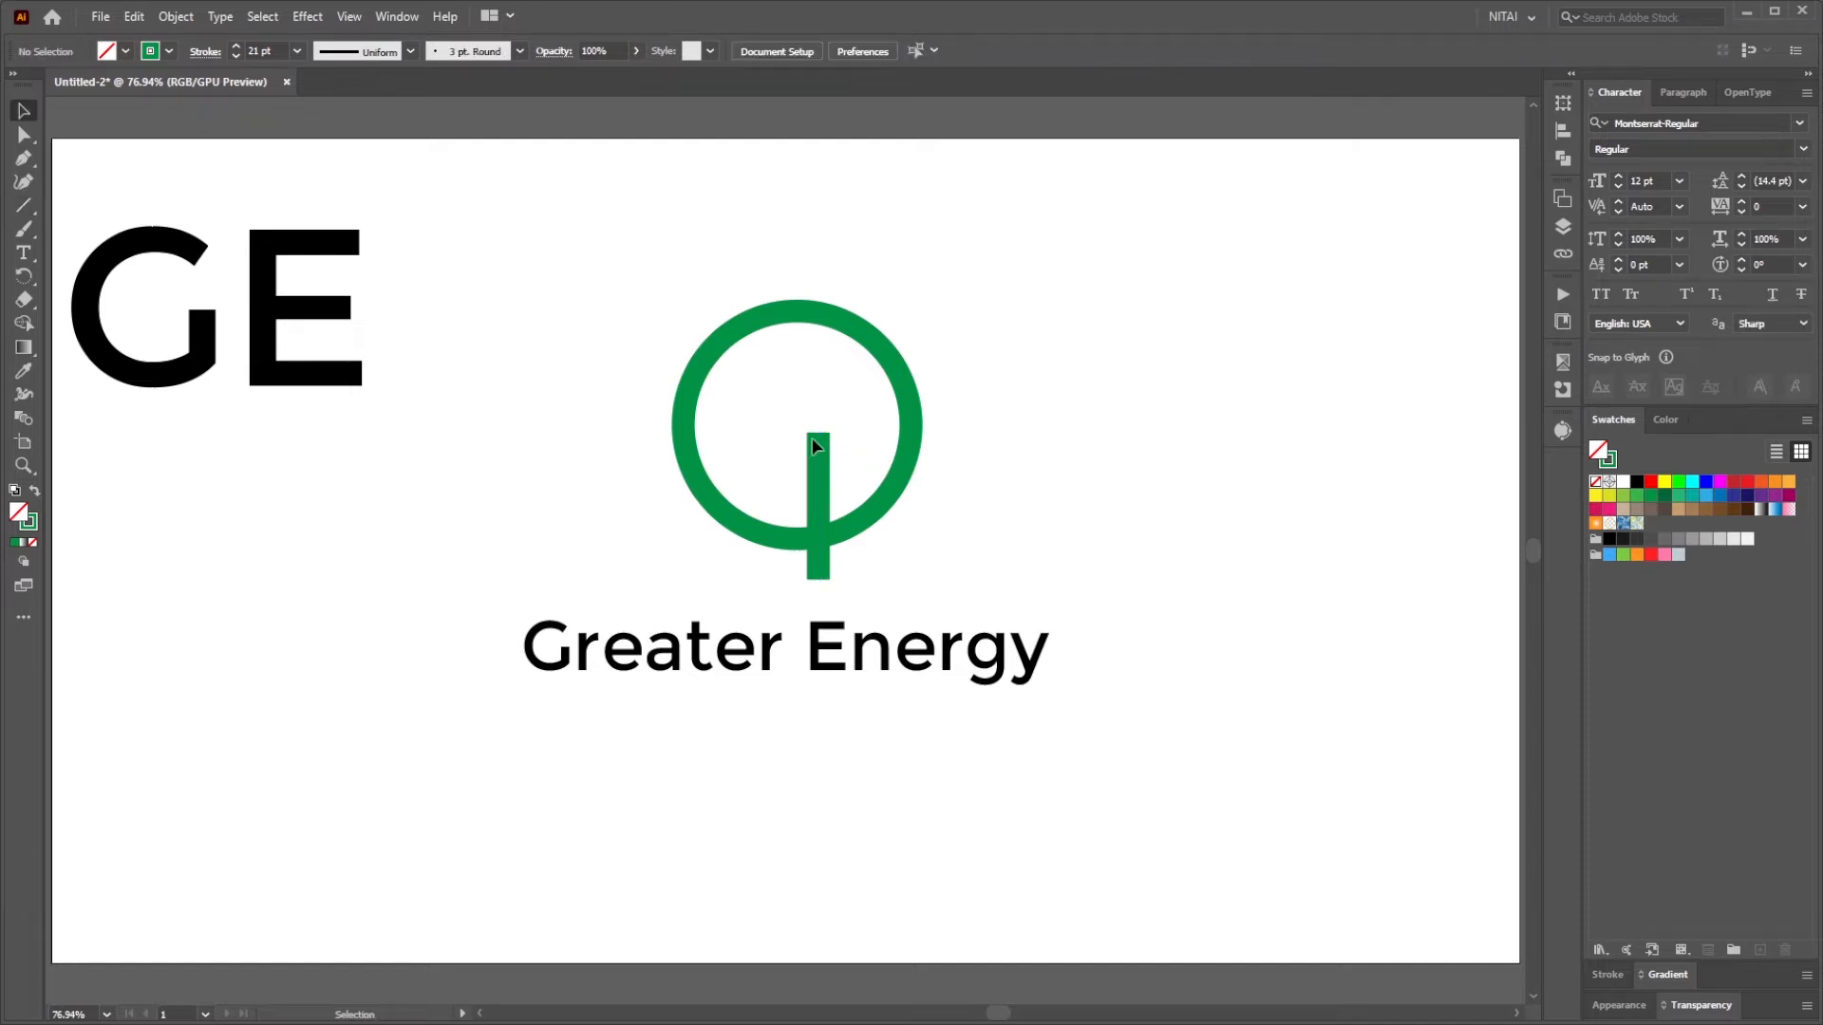
Draw a horizontal line about 197 px long from the circle's centre past its right edge and top-align it with the vertical line
click(25, 208)
drag(774, 437, 985, 437)
key(v)
shift+click(809, 495)
click(904, 50)
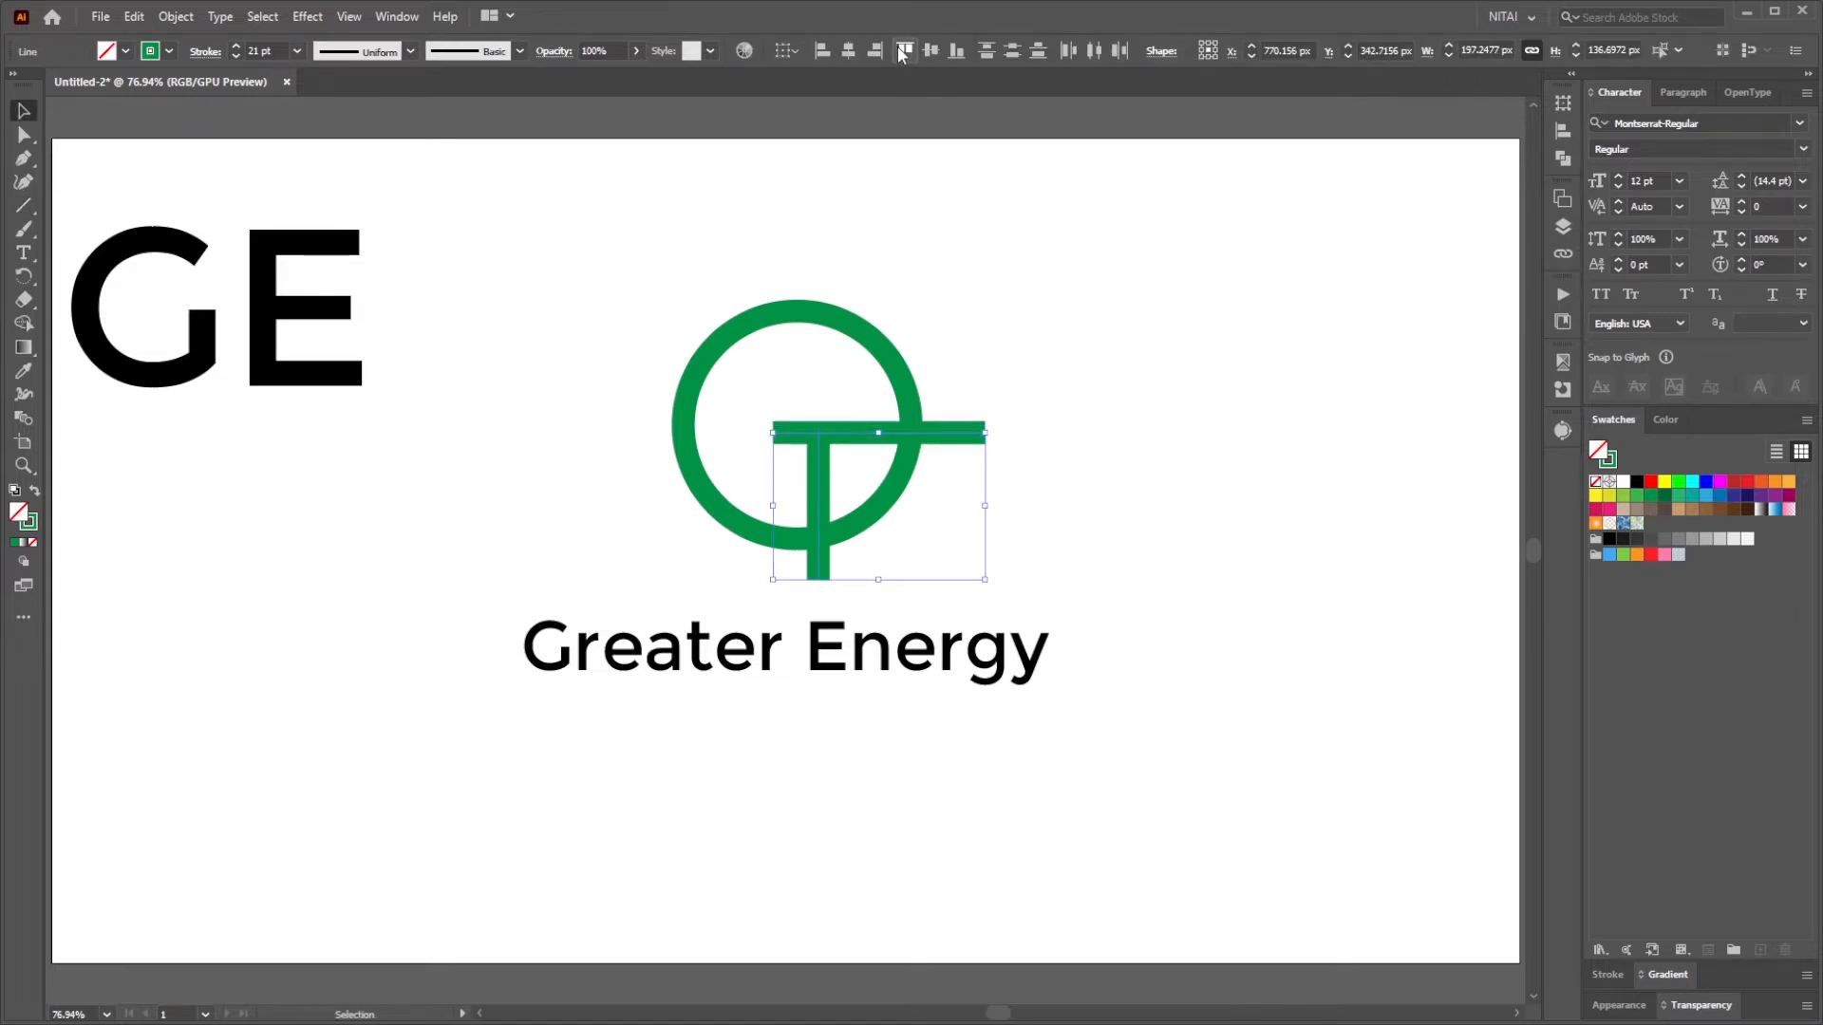
click(826, 380)
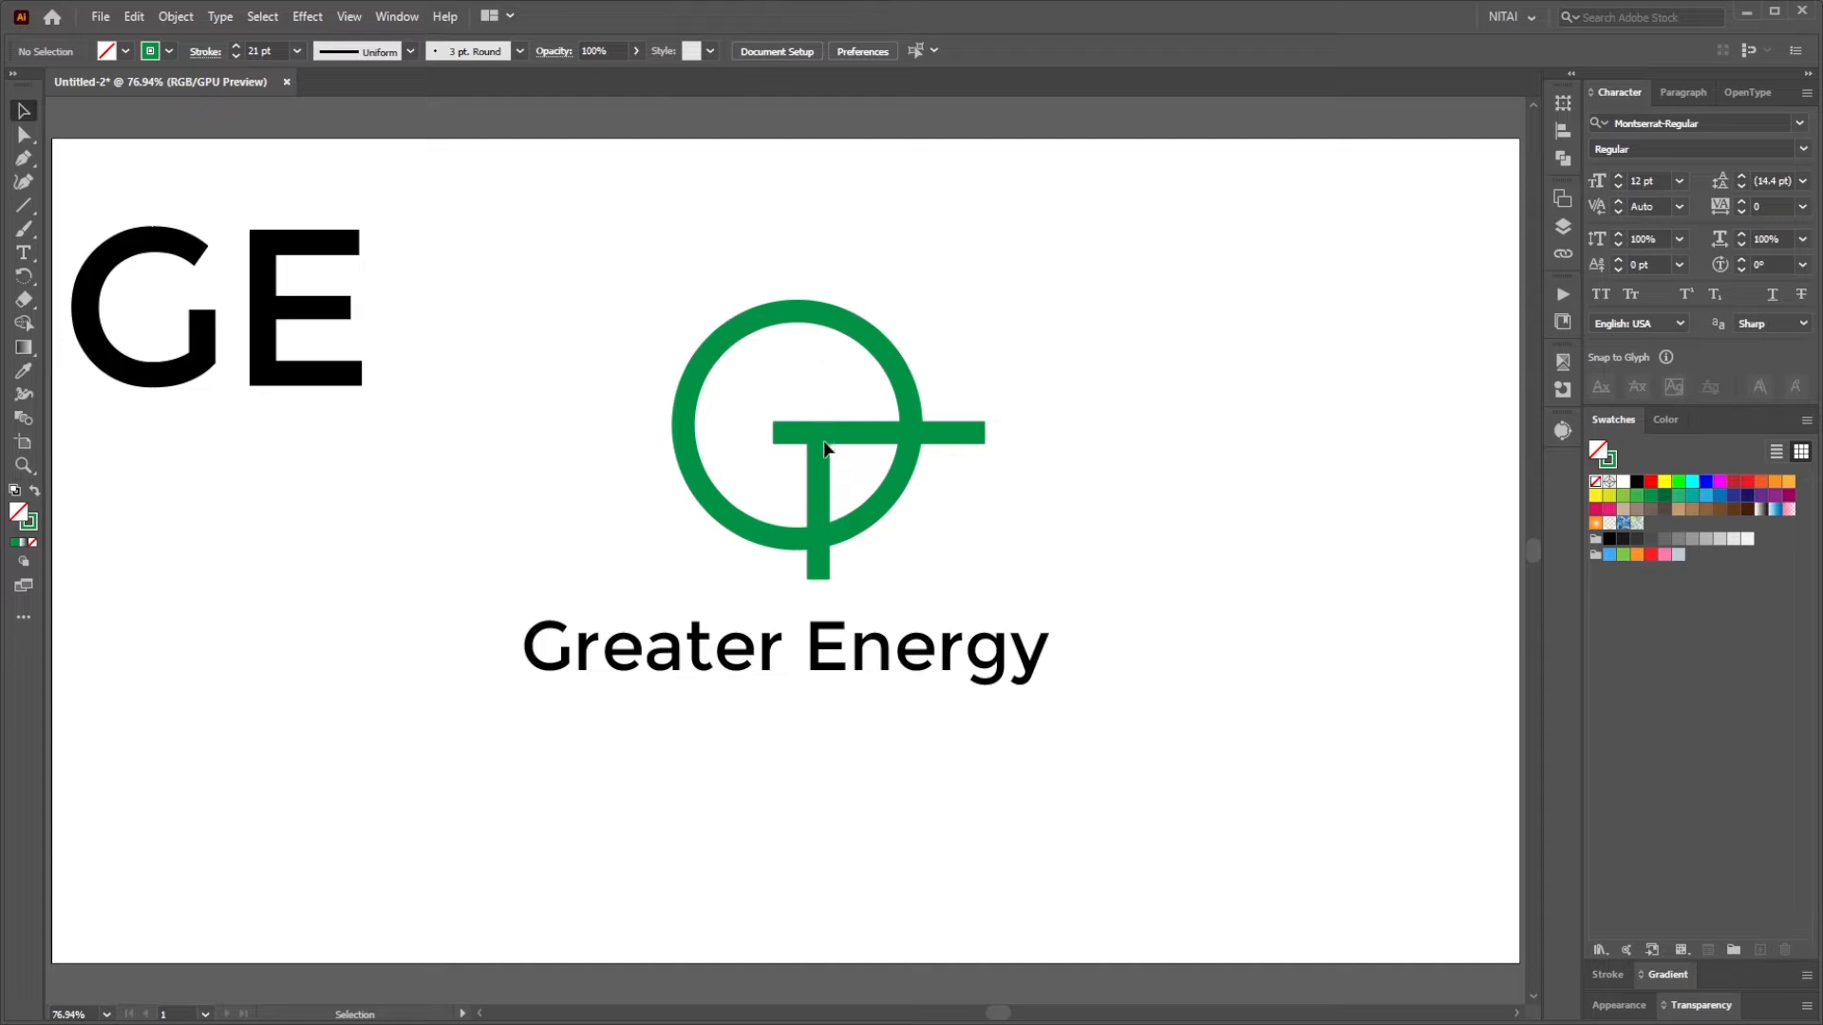
Shift the vertical line slightly right and place a copy of it straight above, crossing the circle's upper edge
drag(818, 475, 841, 476)
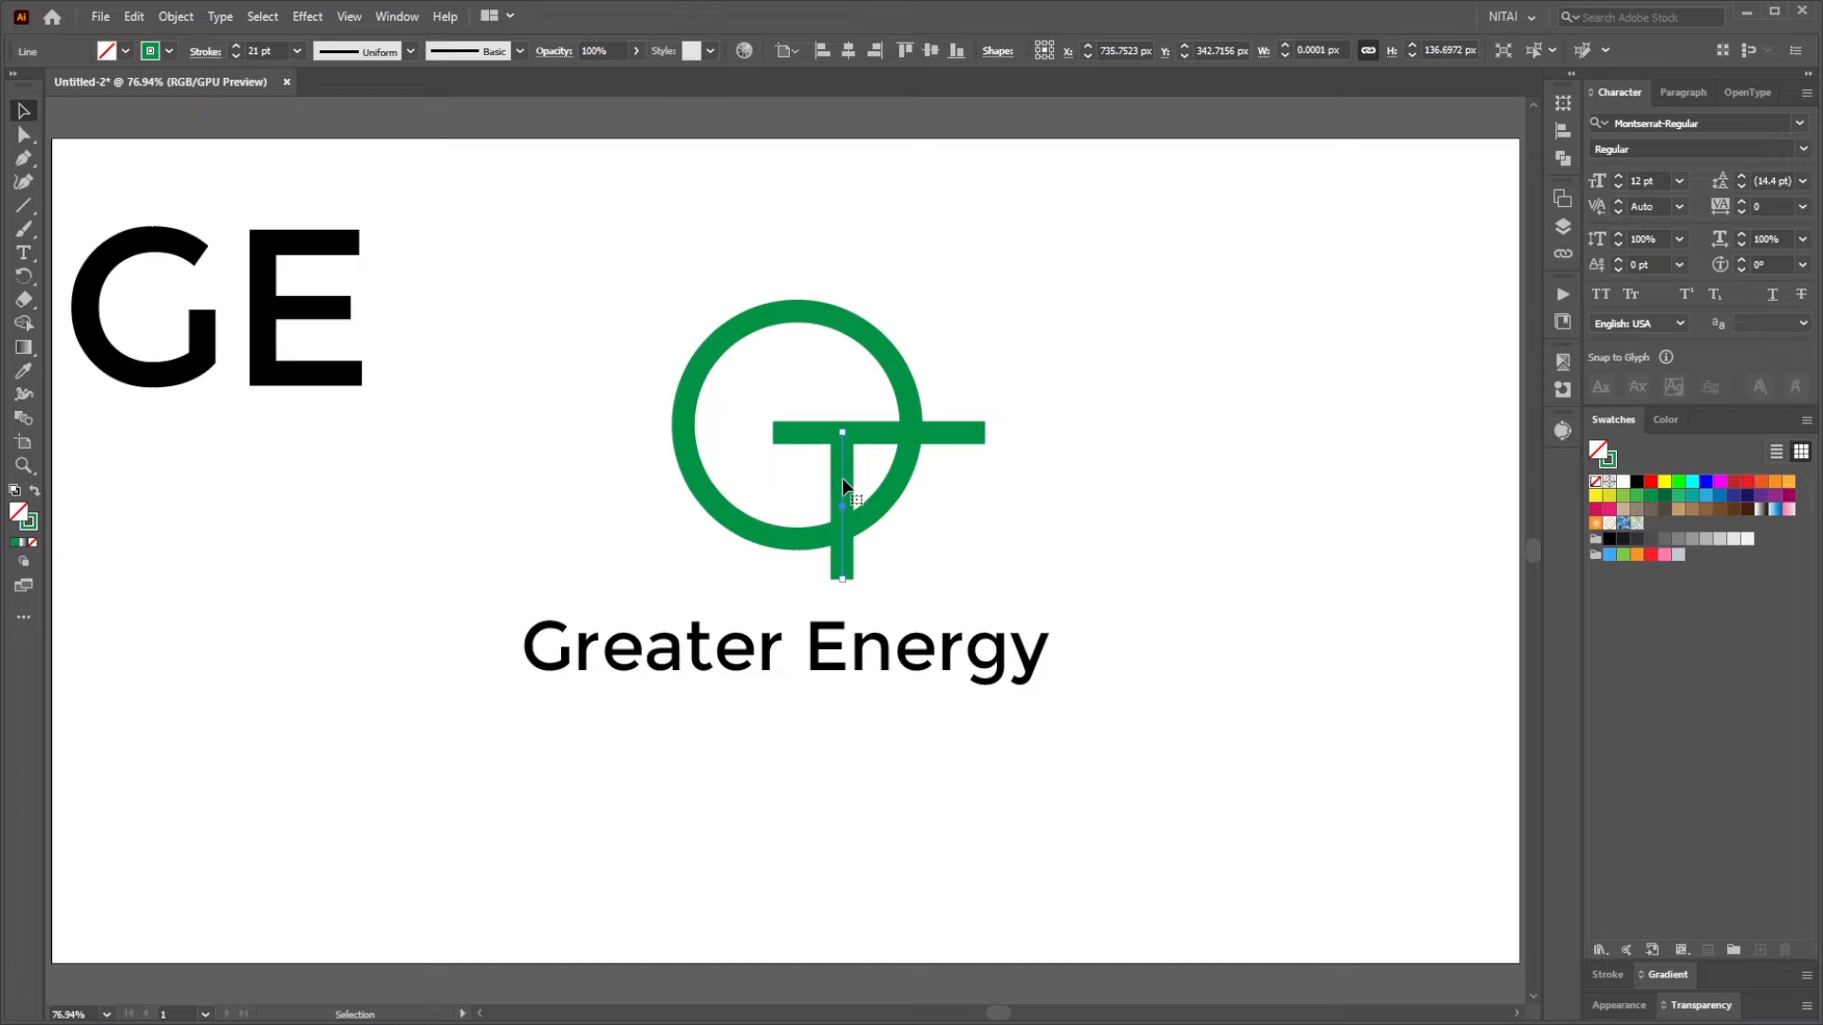
drag(841, 476, 842, 289)
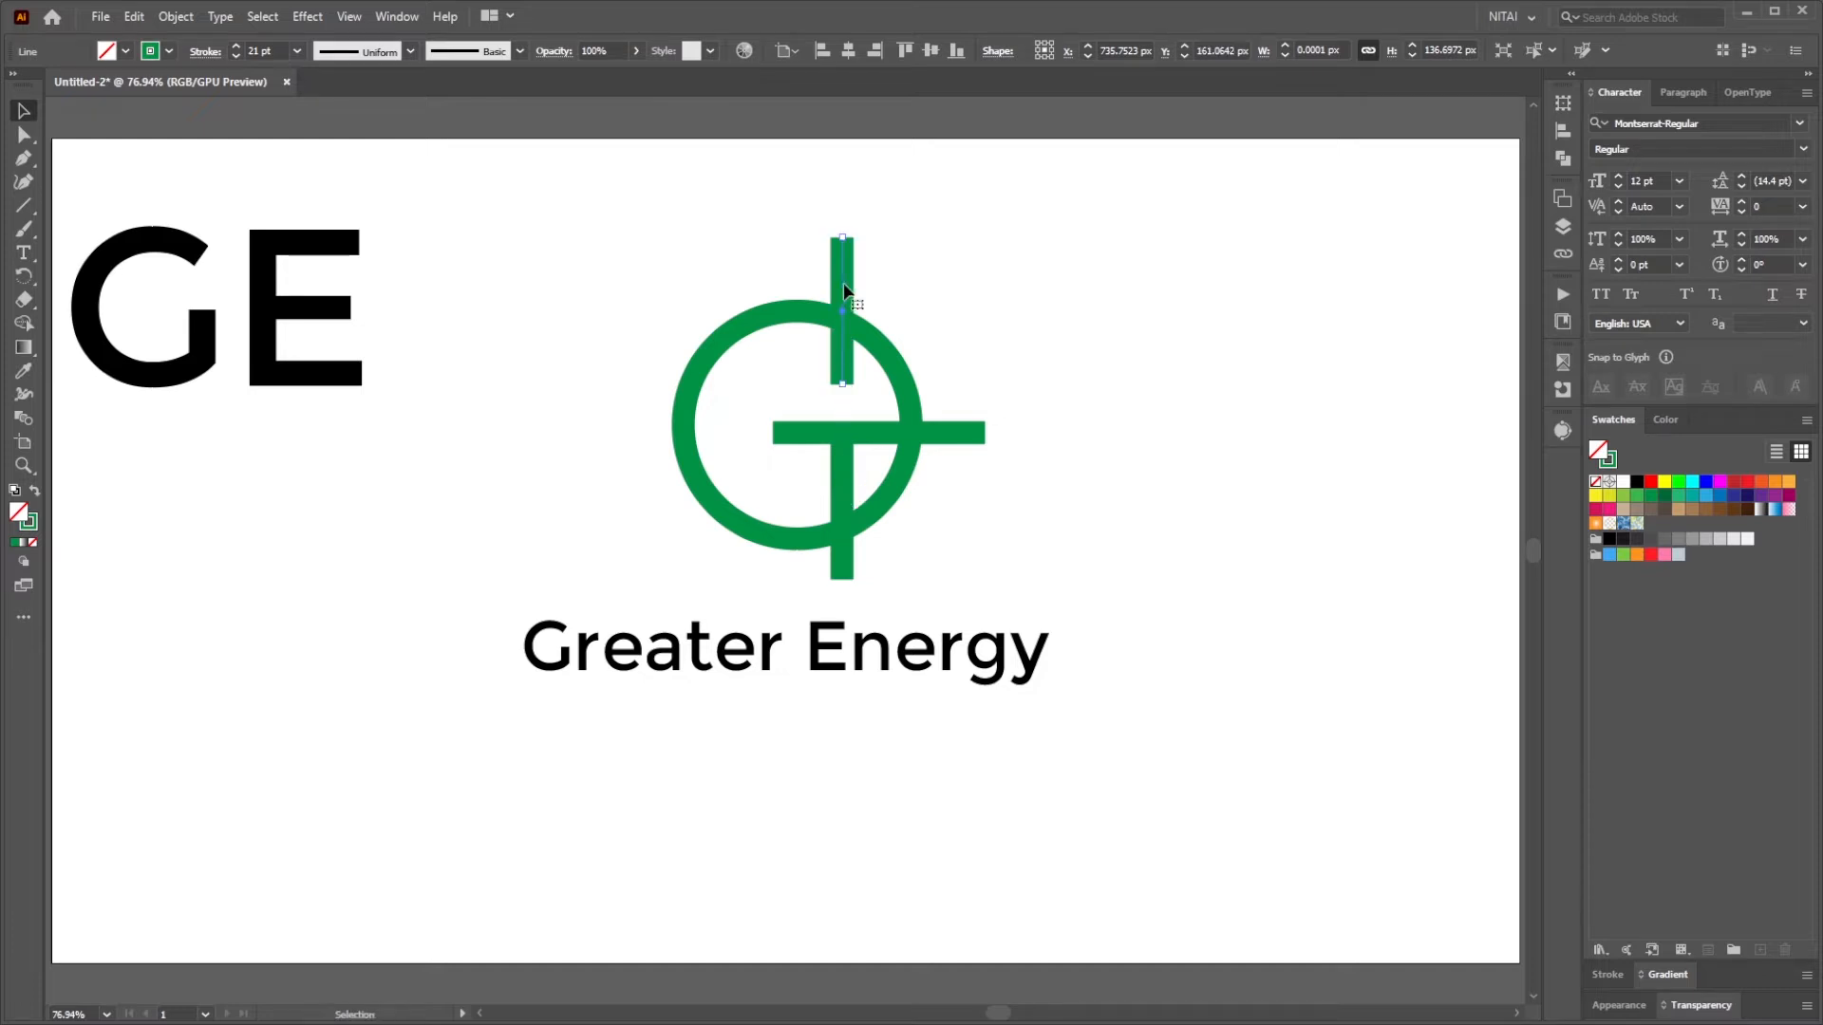
click(903, 288)
Select the circle and all lines and trim the horizontal line's overhang outside the circle with Shape Builder
drag(961, 287, 702, 491)
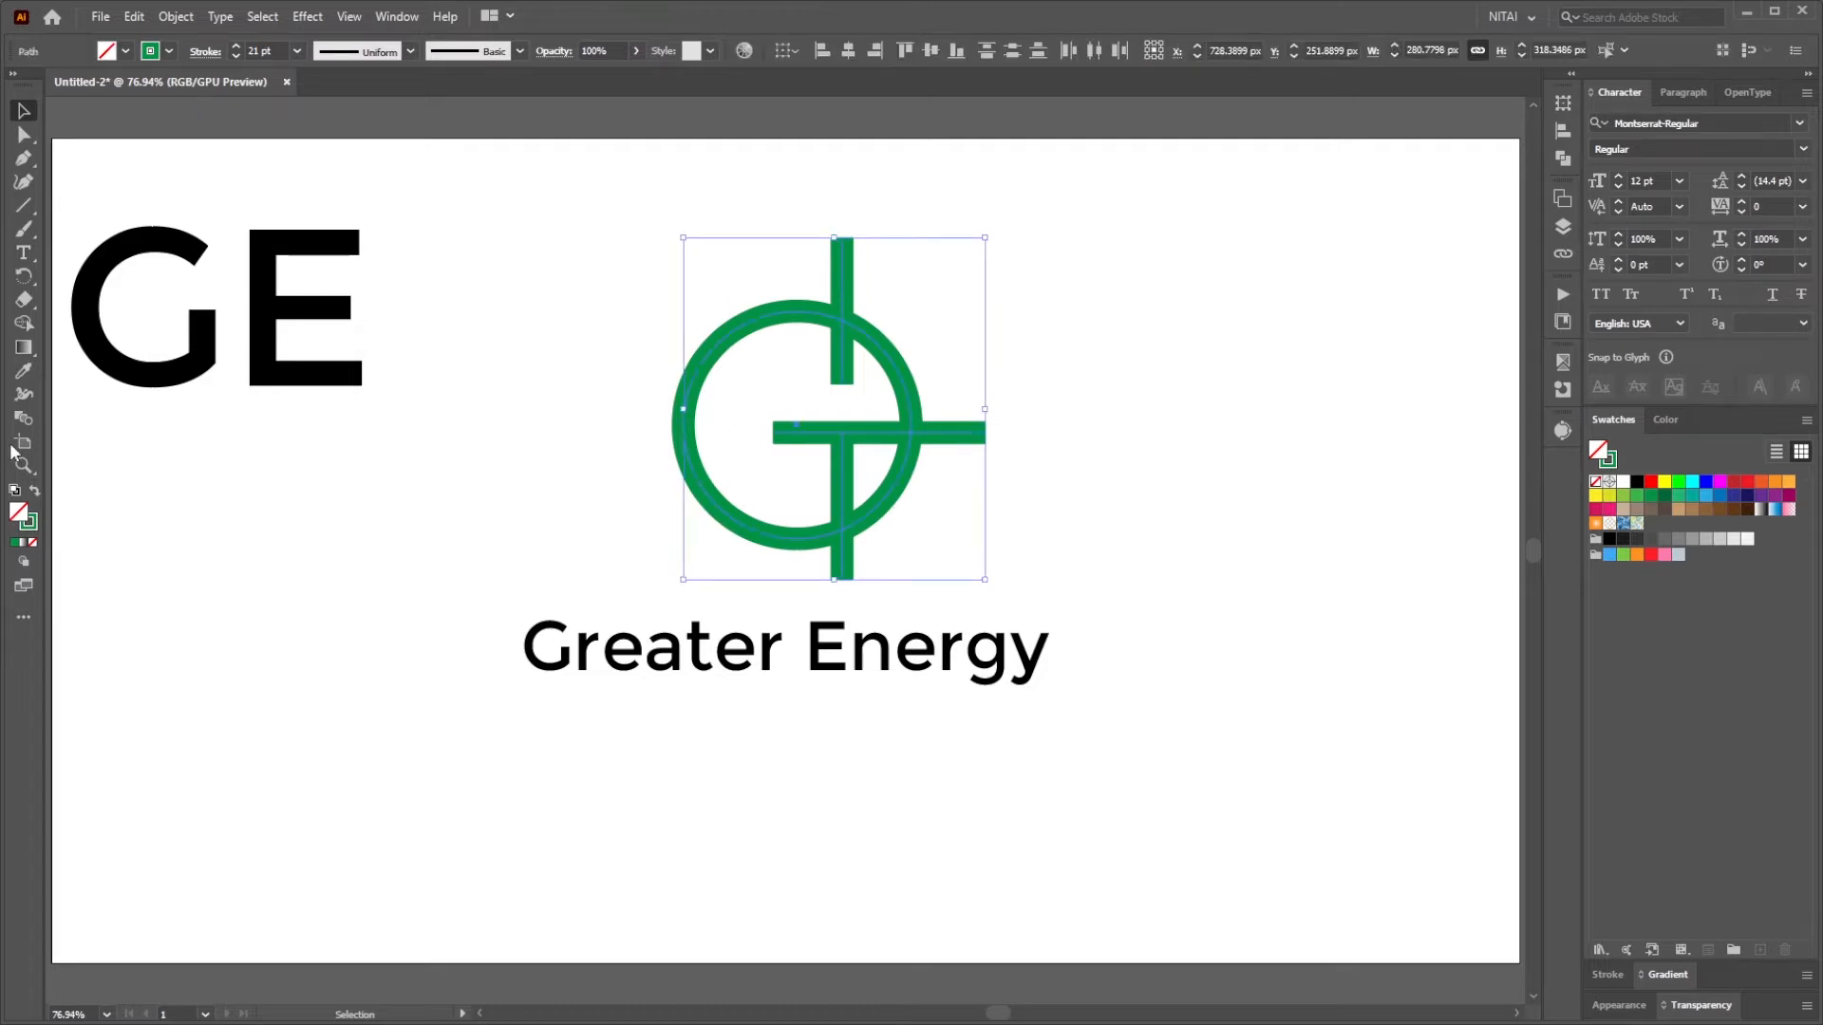
click(24, 323)
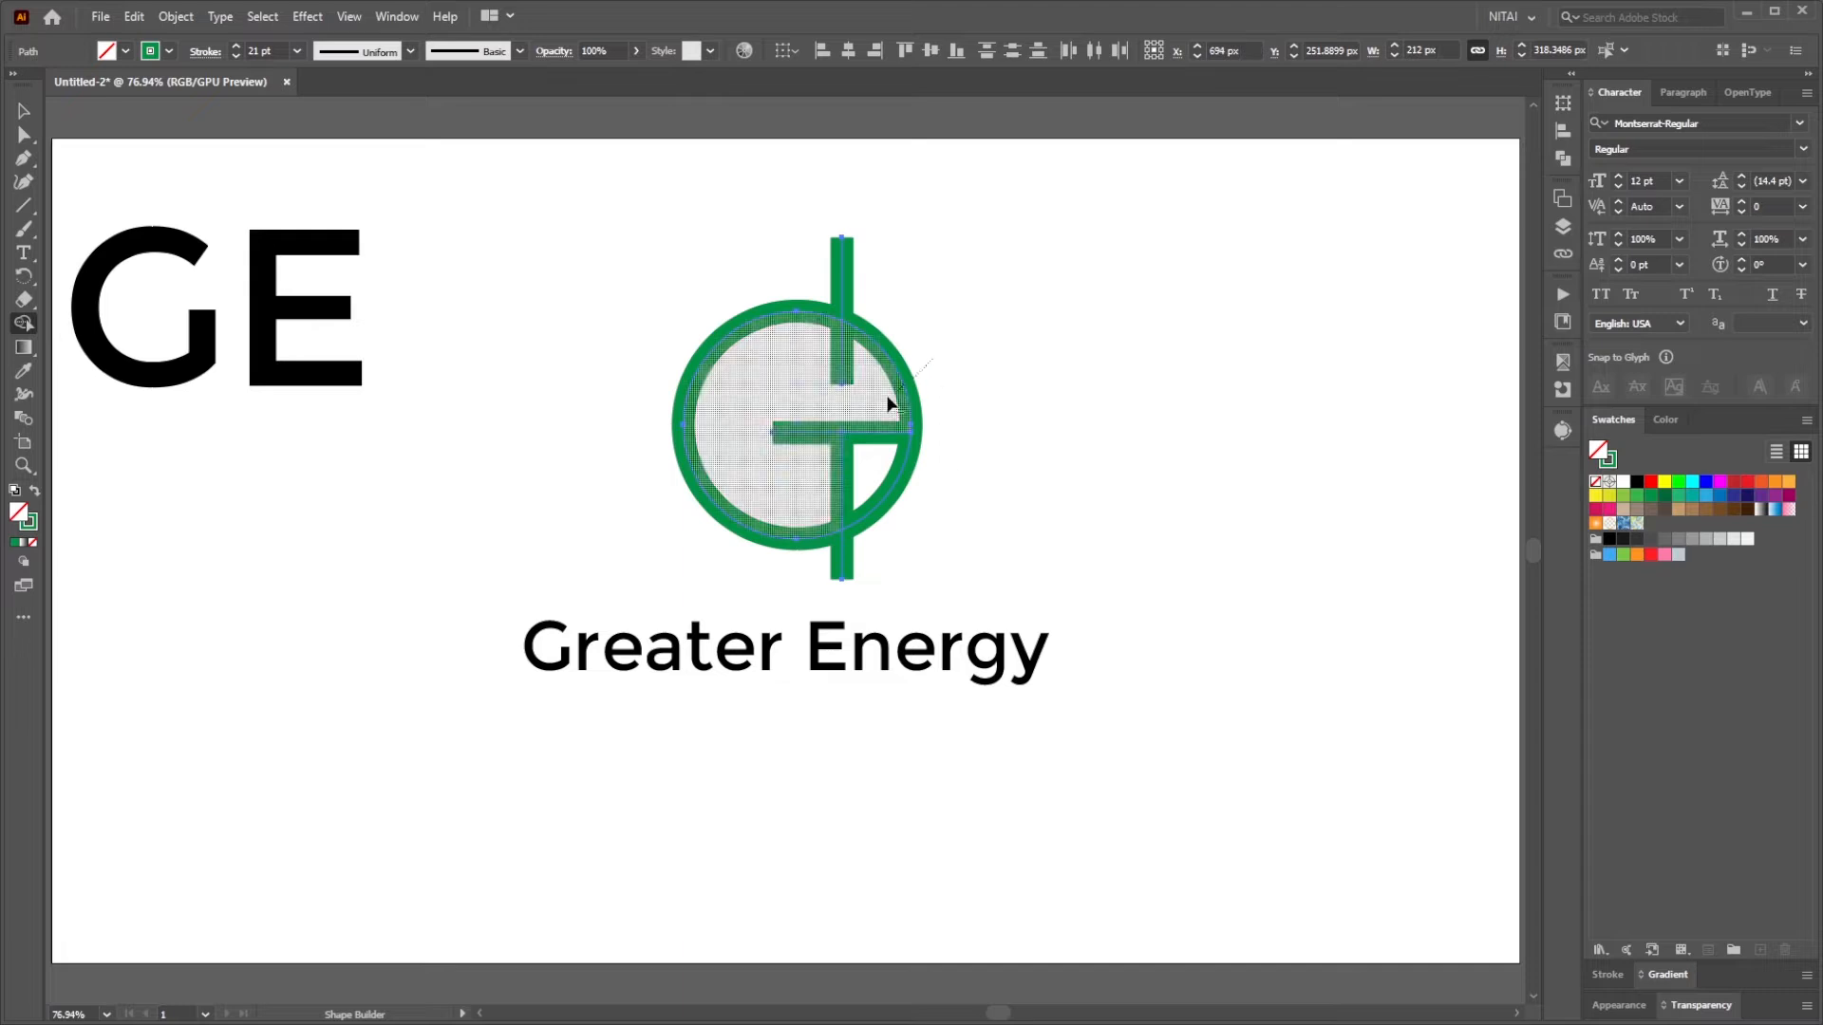
alt+click(860, 407)
key(ctrl+z)
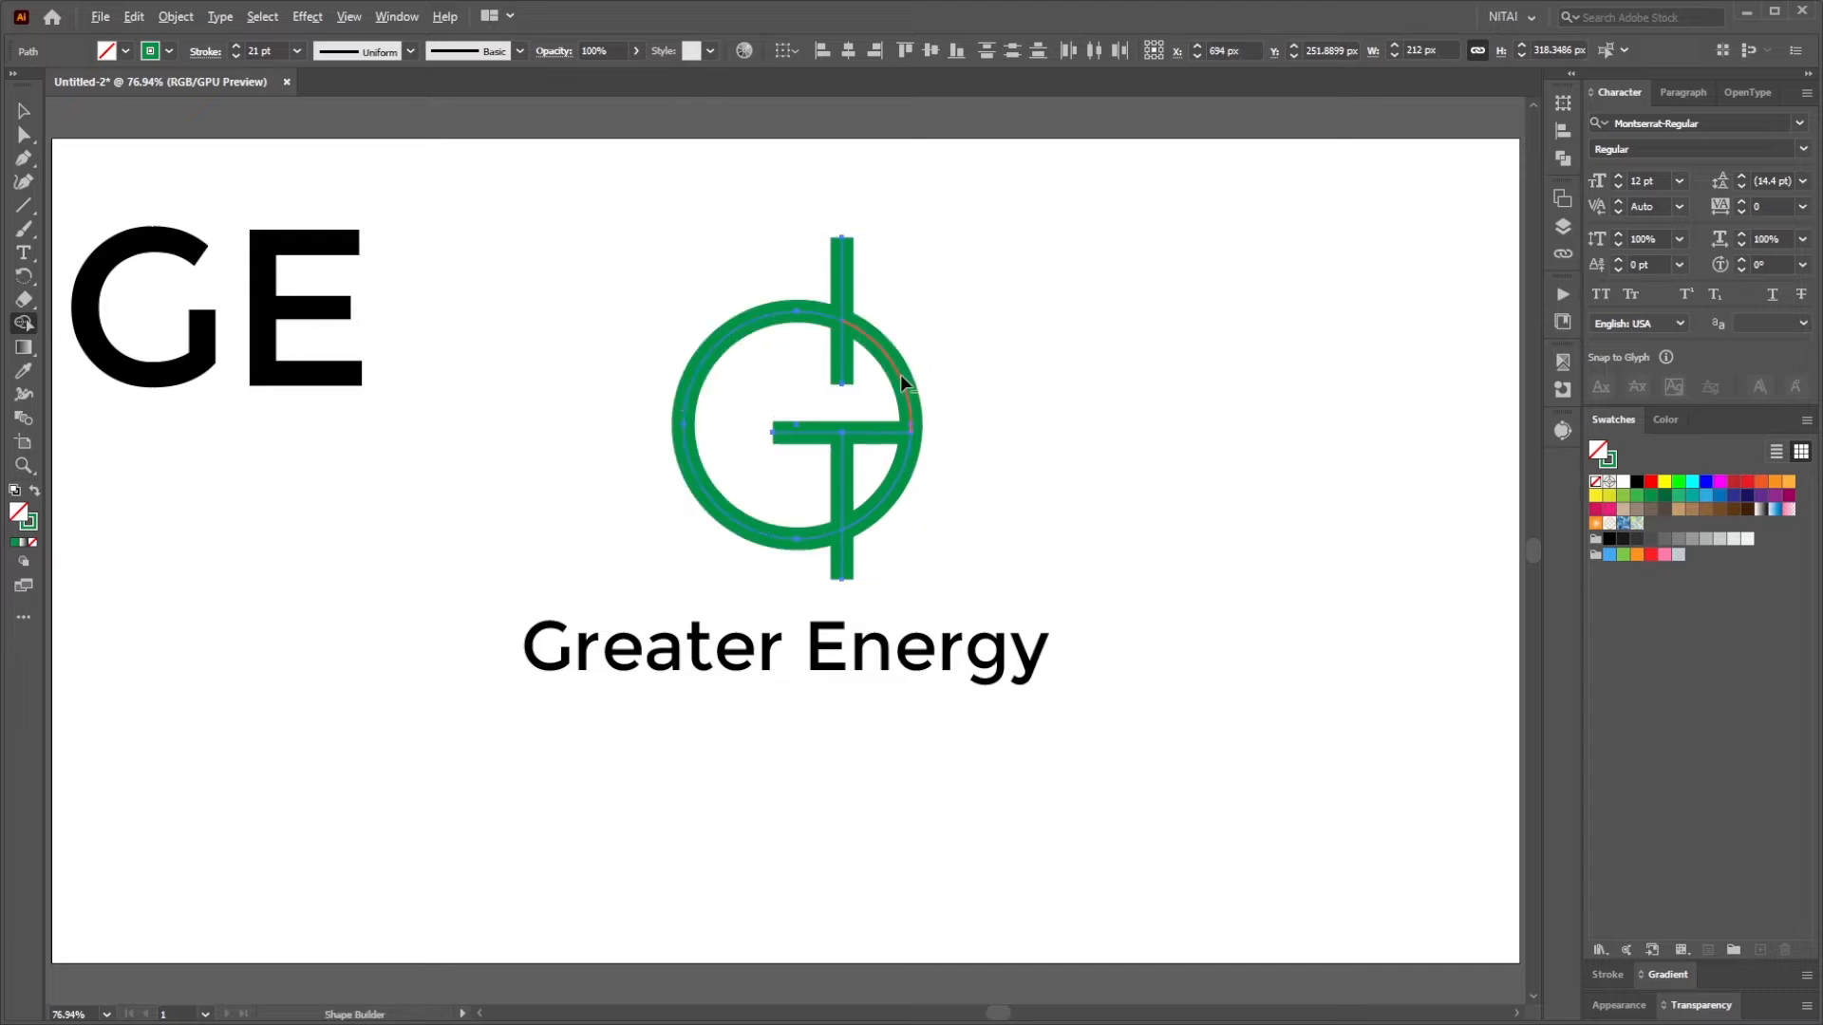
Try removing the circle's right-hand arcs and the excess line pieces with Shape Builder to form a G
alt+click(900, 374)
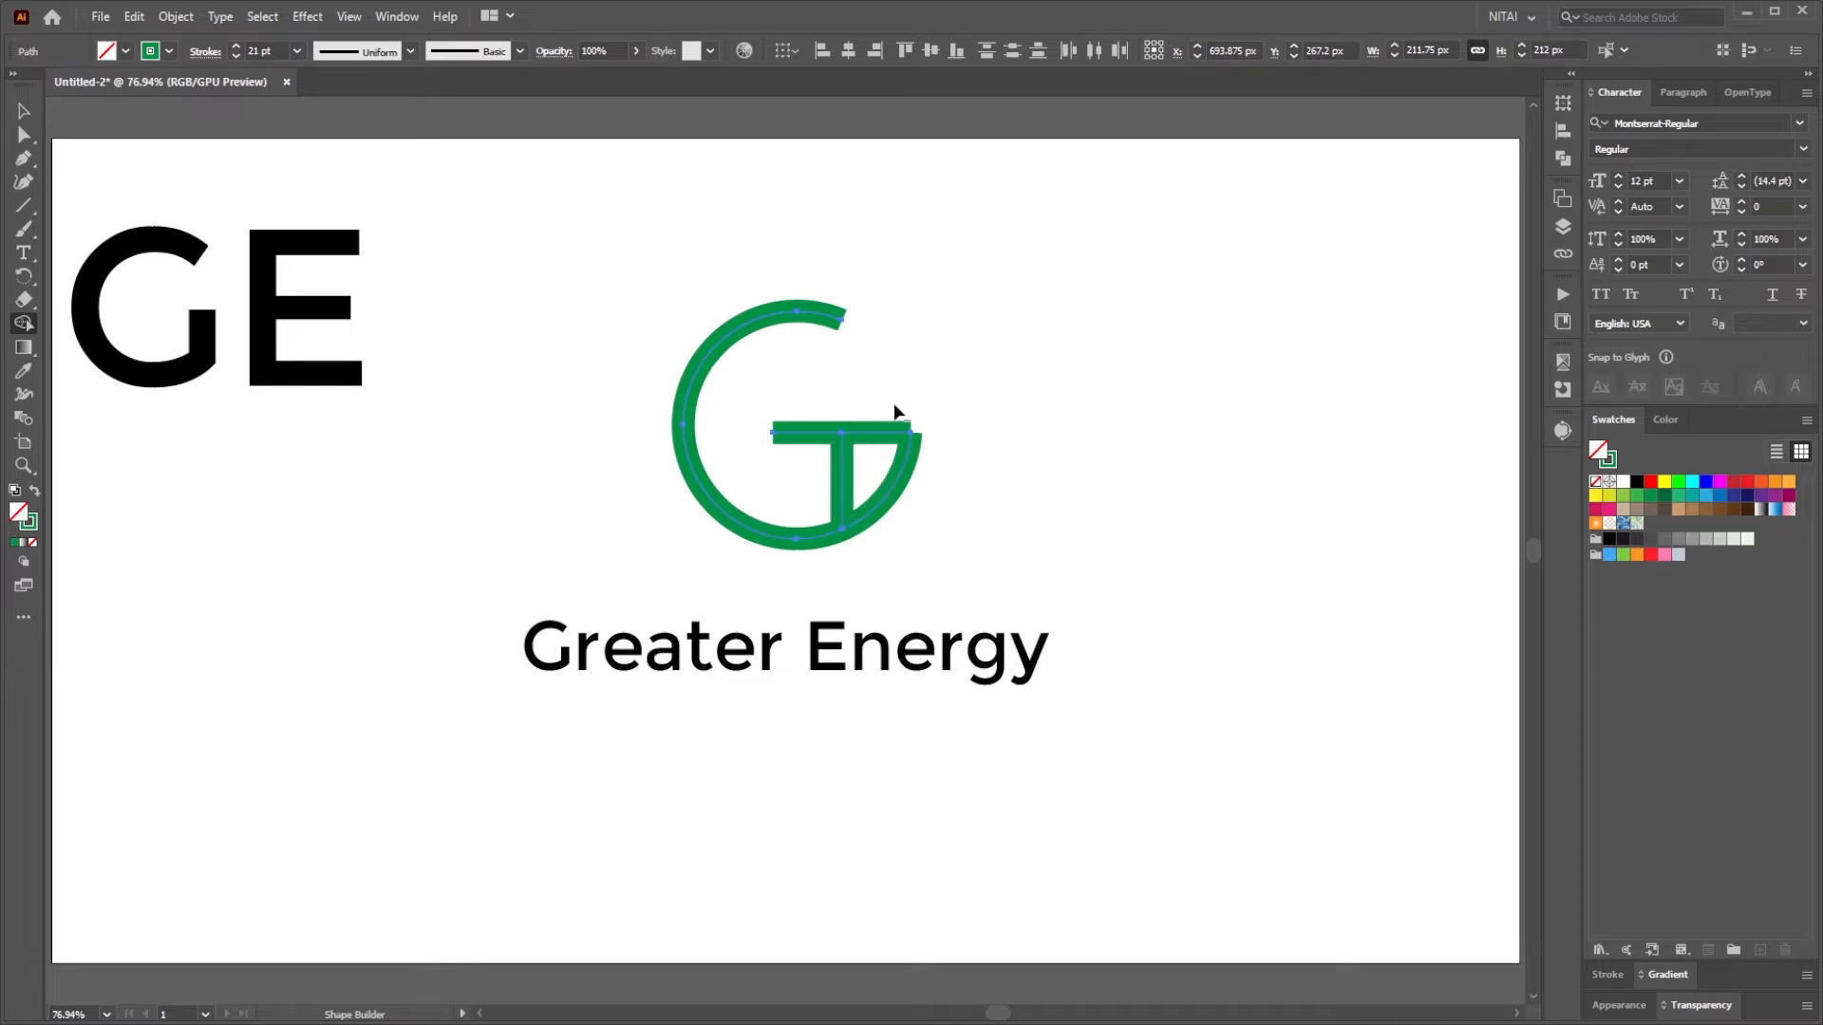
drag(894, 404, 919, 505)
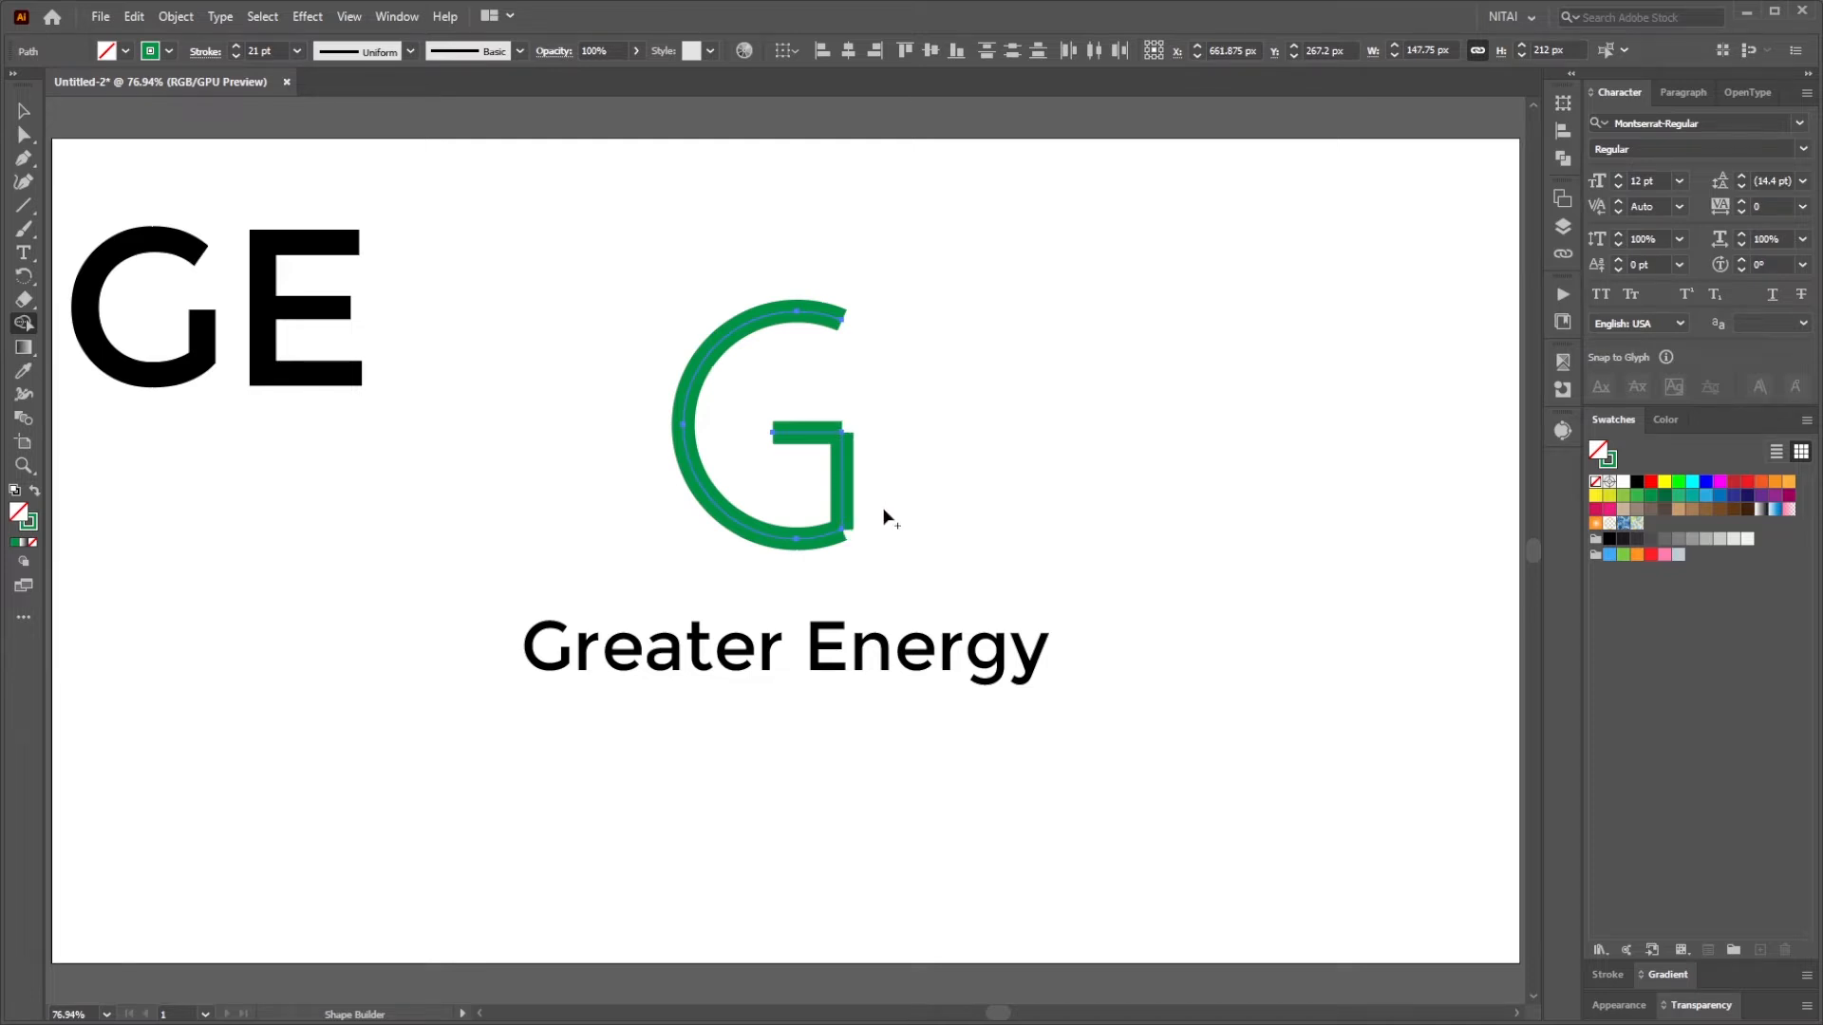
key(v)
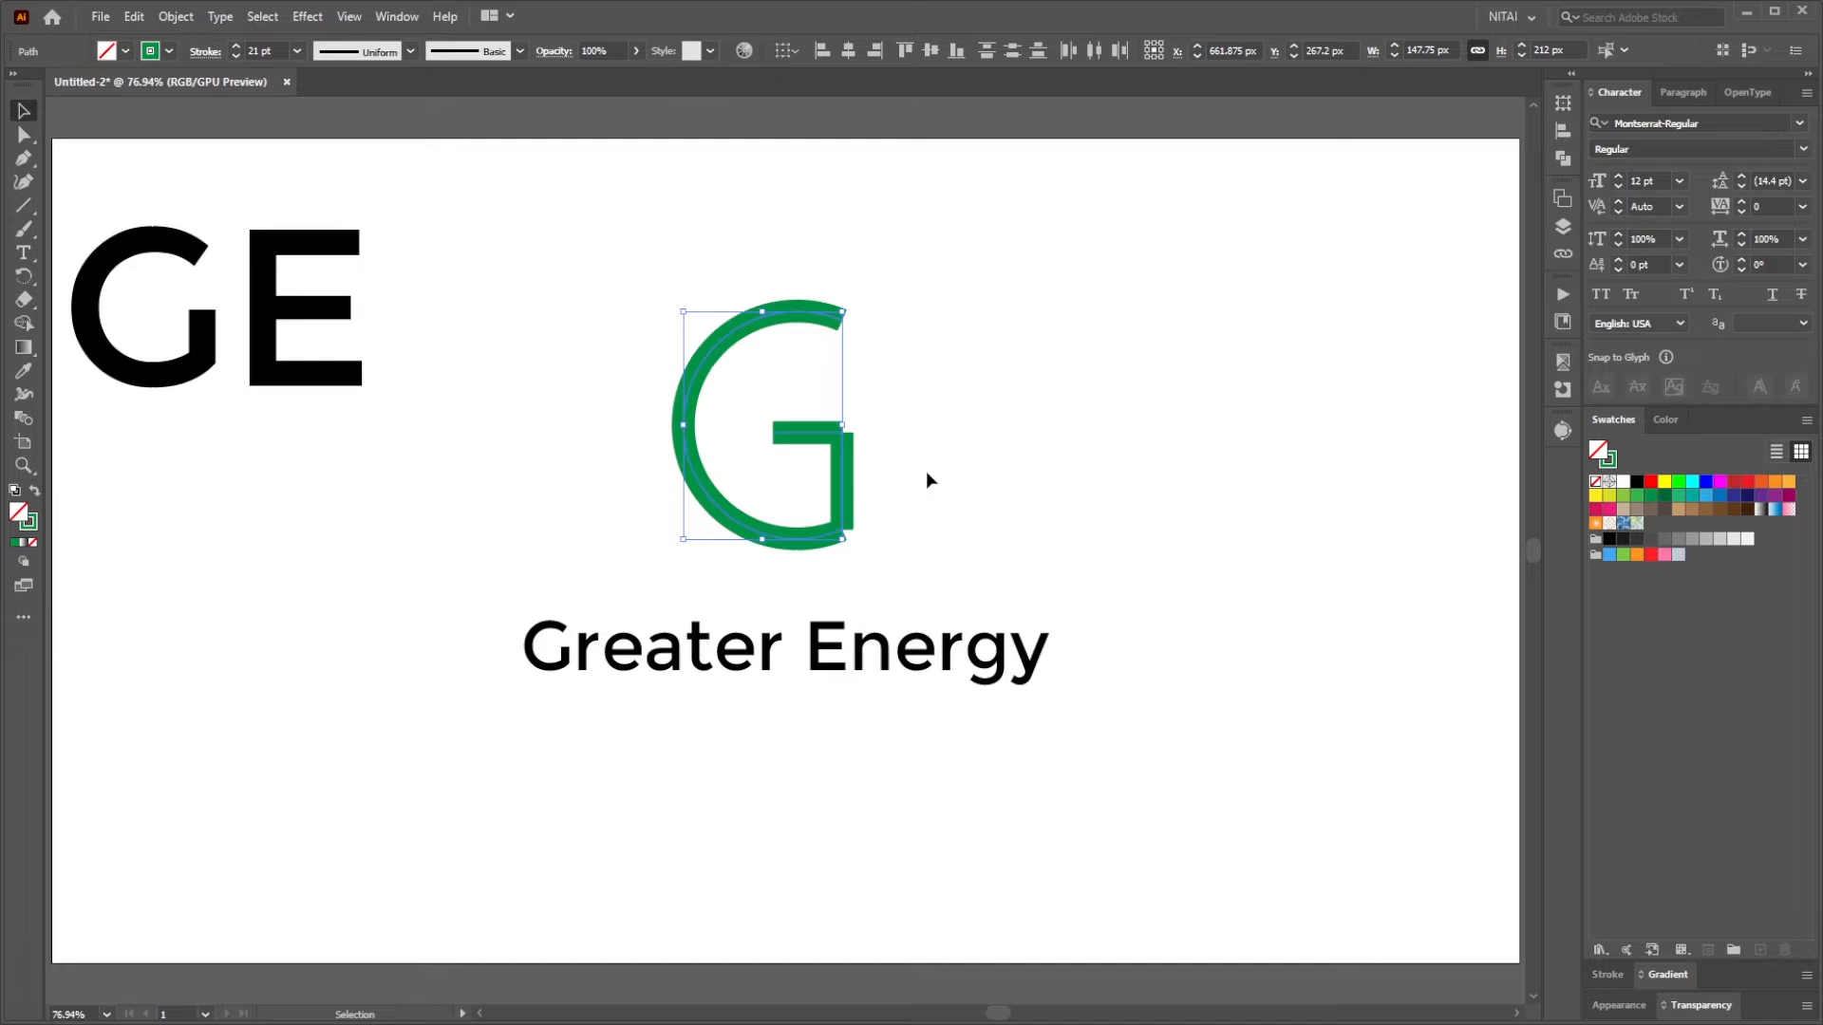
Undo the Shape Builder removals of the circle's right-hand arcs and the excess vertical and horizontal line pieces
key(a)
key(ctrl+z)
key(ctrl+z)
key(ctrl+z)
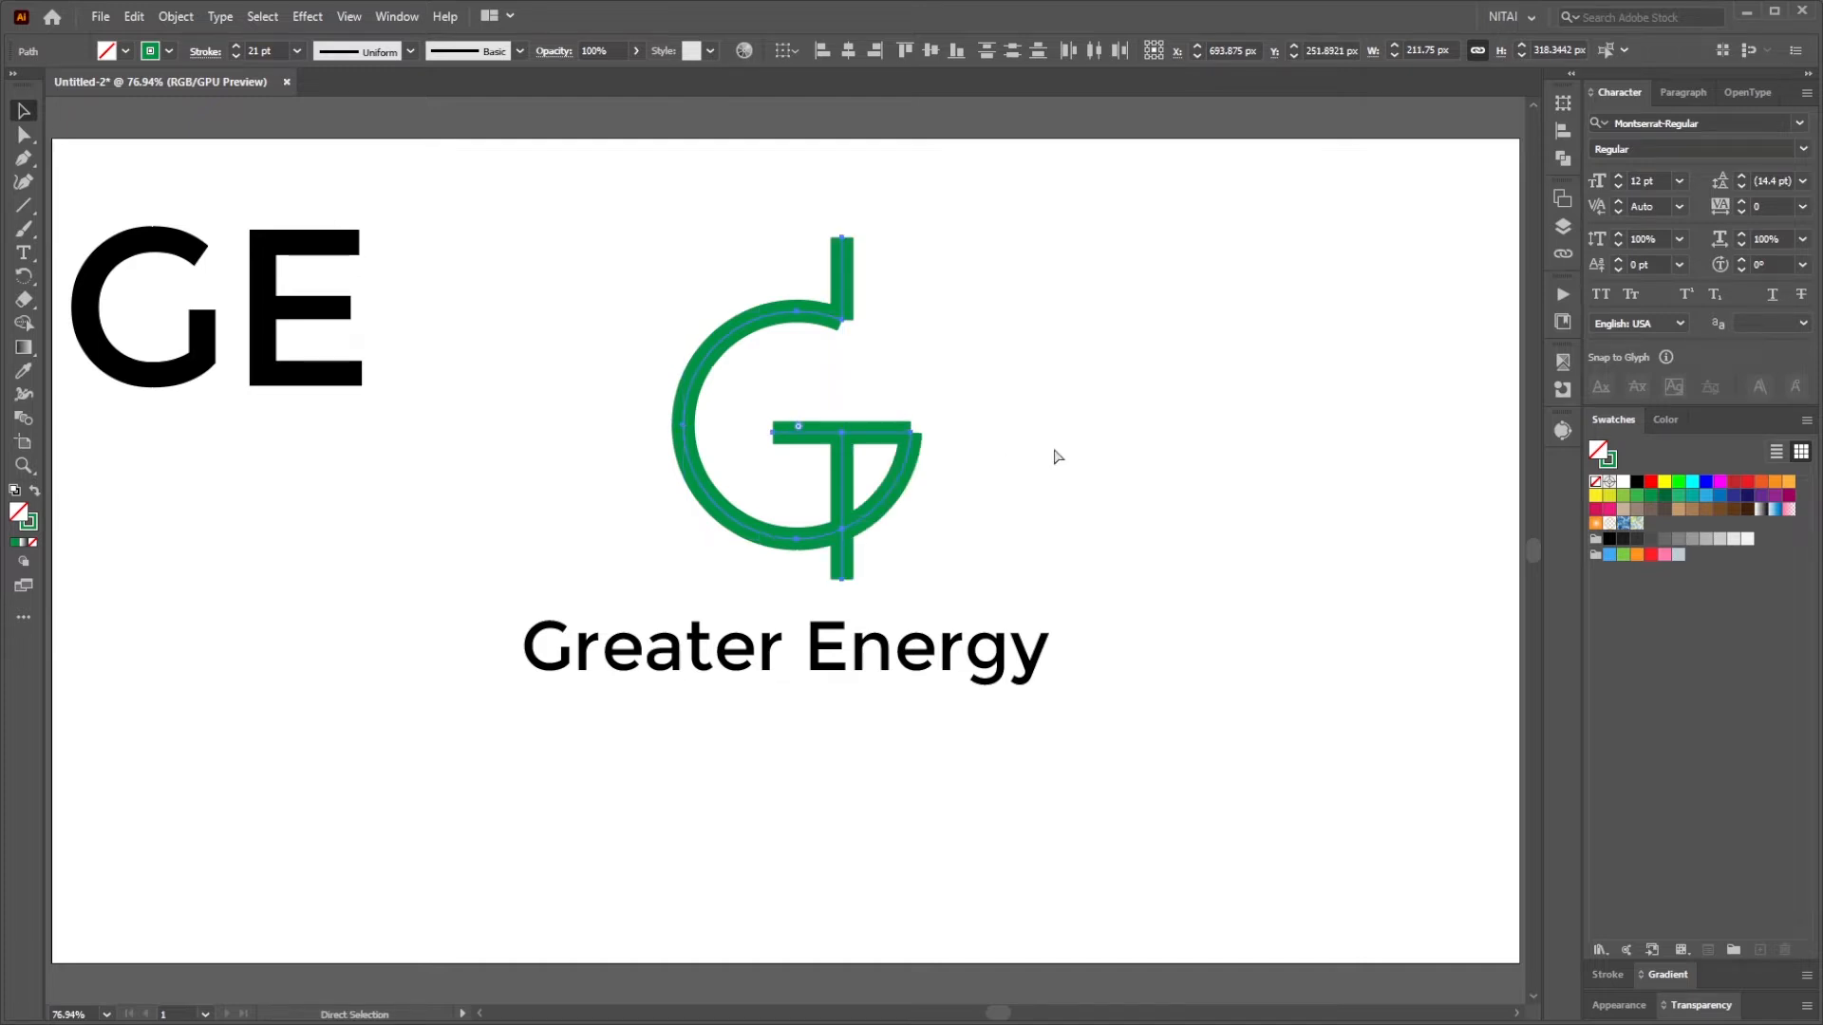
key(ctrl+z)
key(ctrl+z)
click(1062, 444)
click(874, 507)
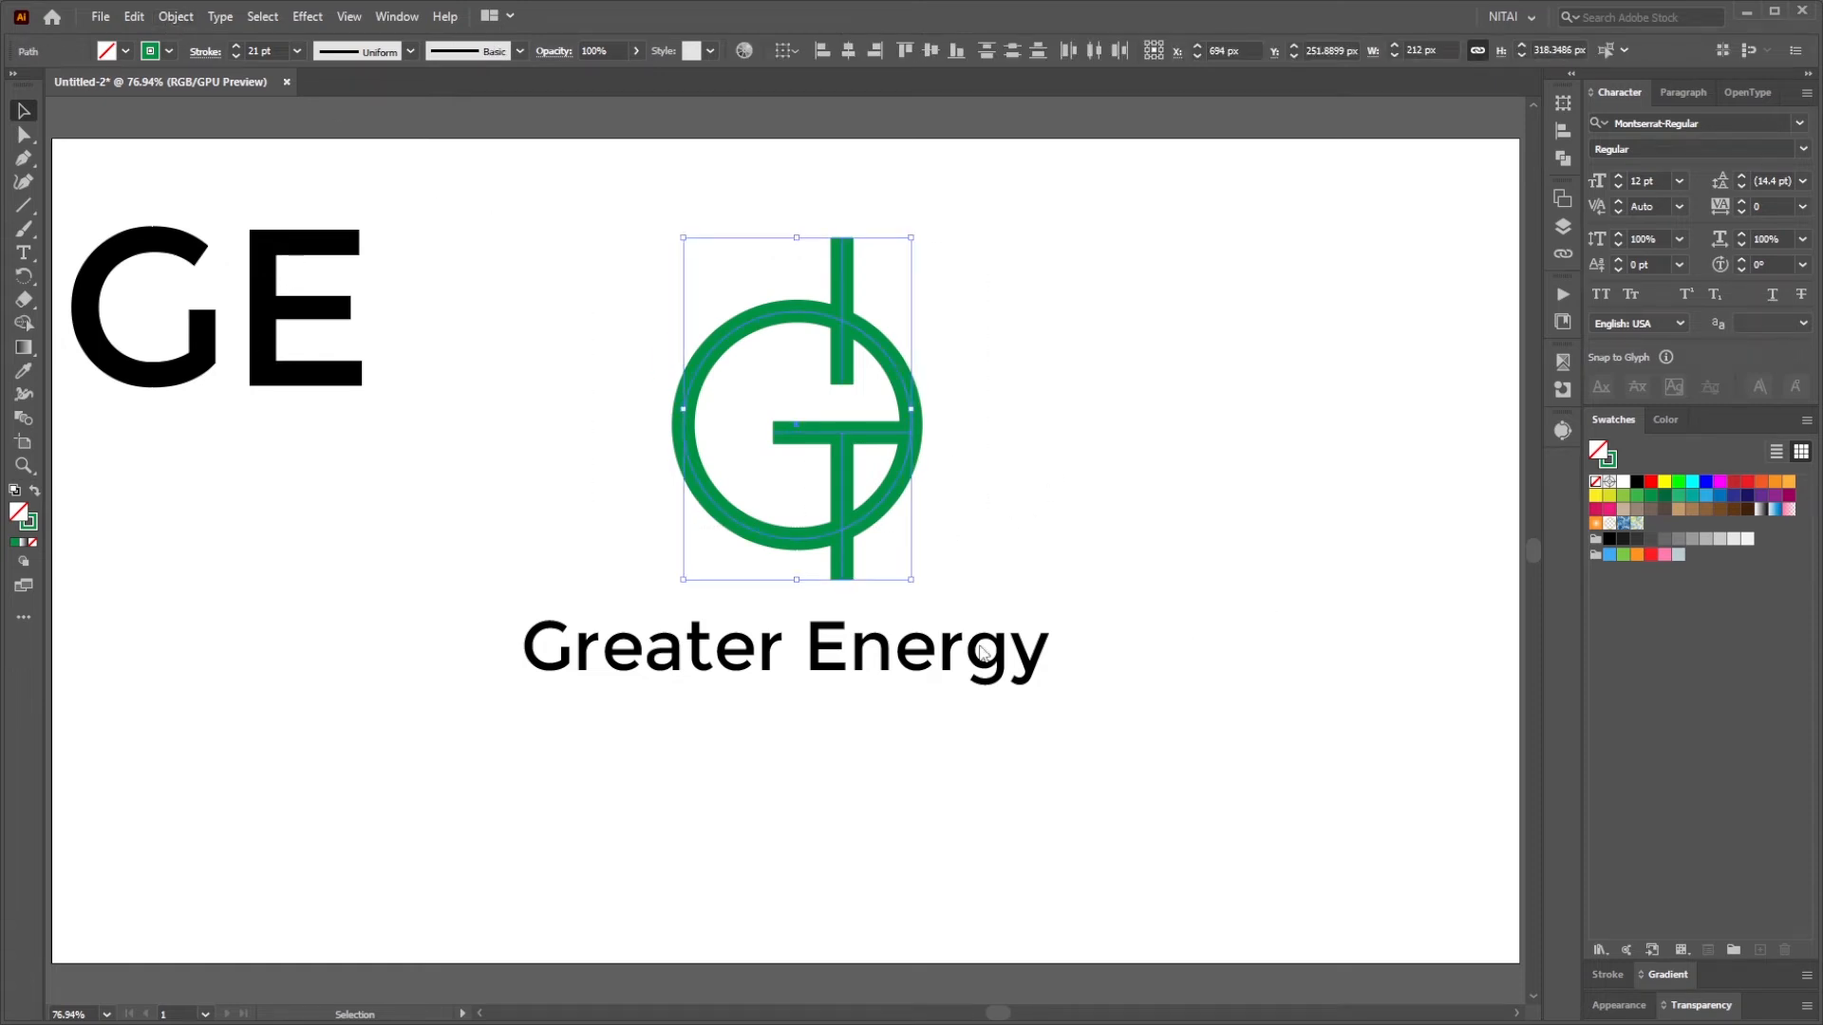
Remove the circle's right-hand arcs and the vertical lines' ends outside the circle with Shape Builder, keeping the horizontal bar
key(ctrl+shift+z)
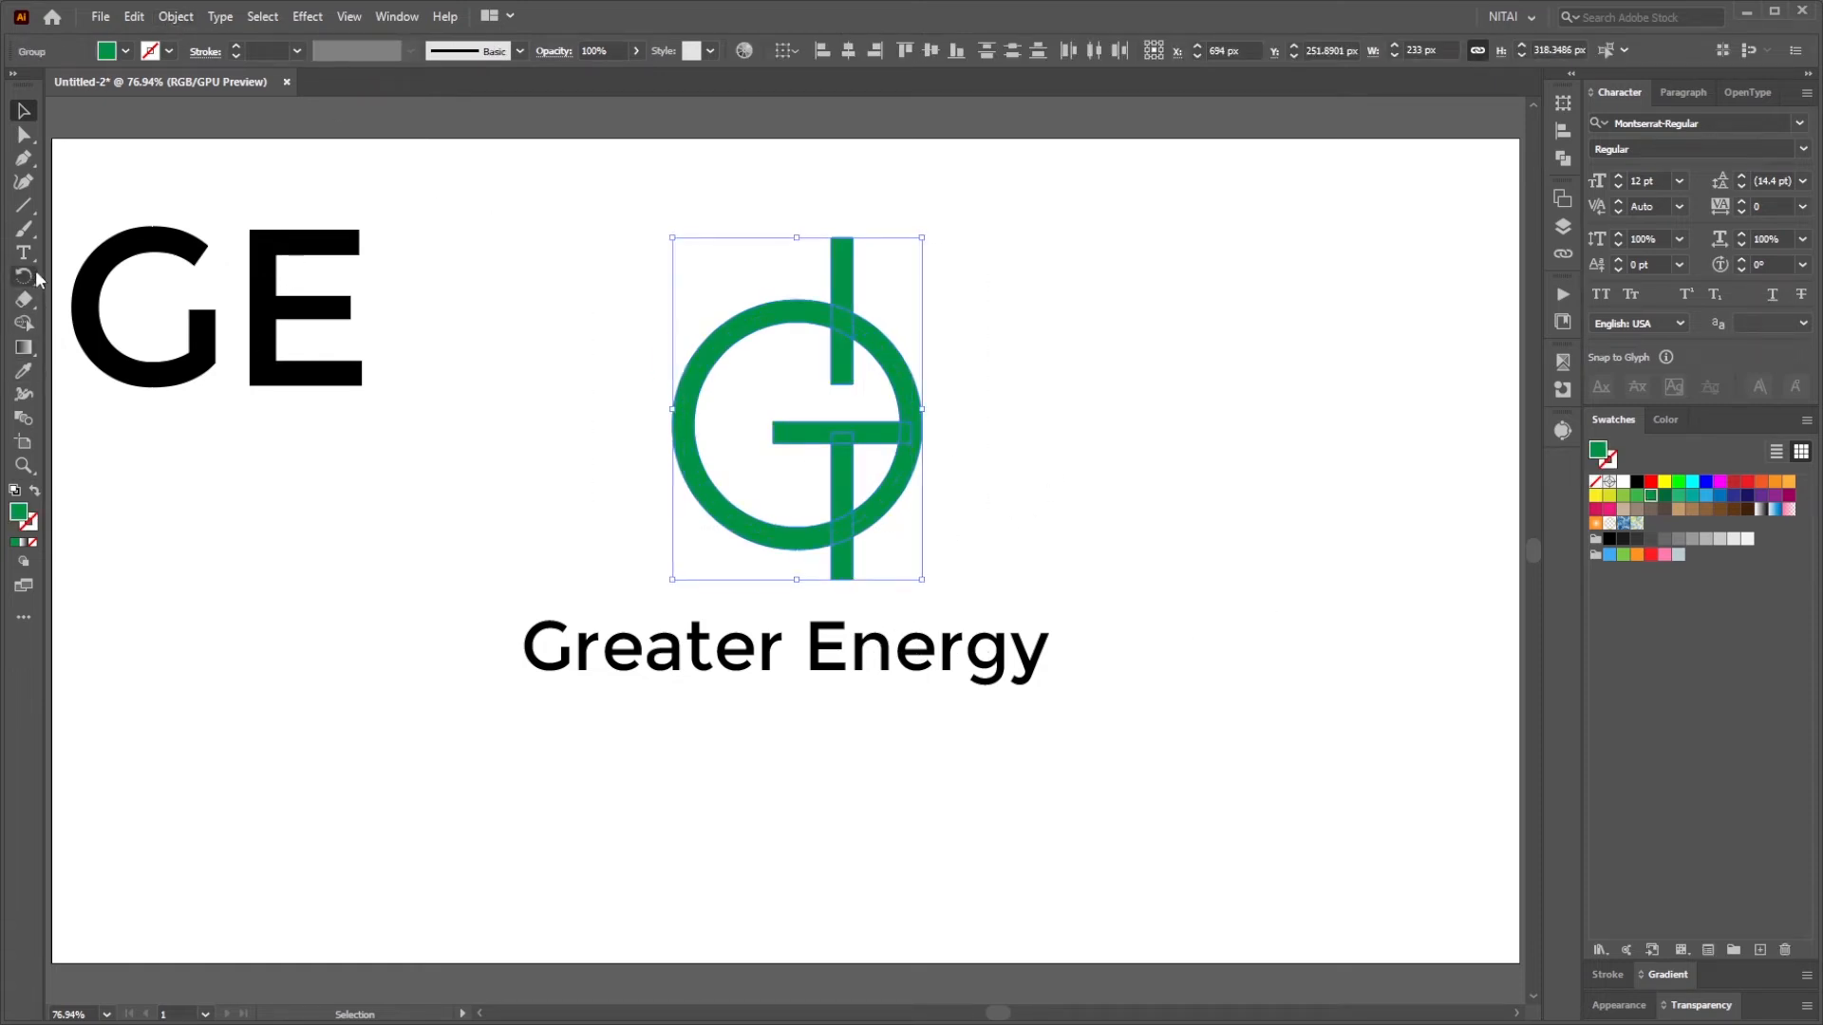
click(24, 322)
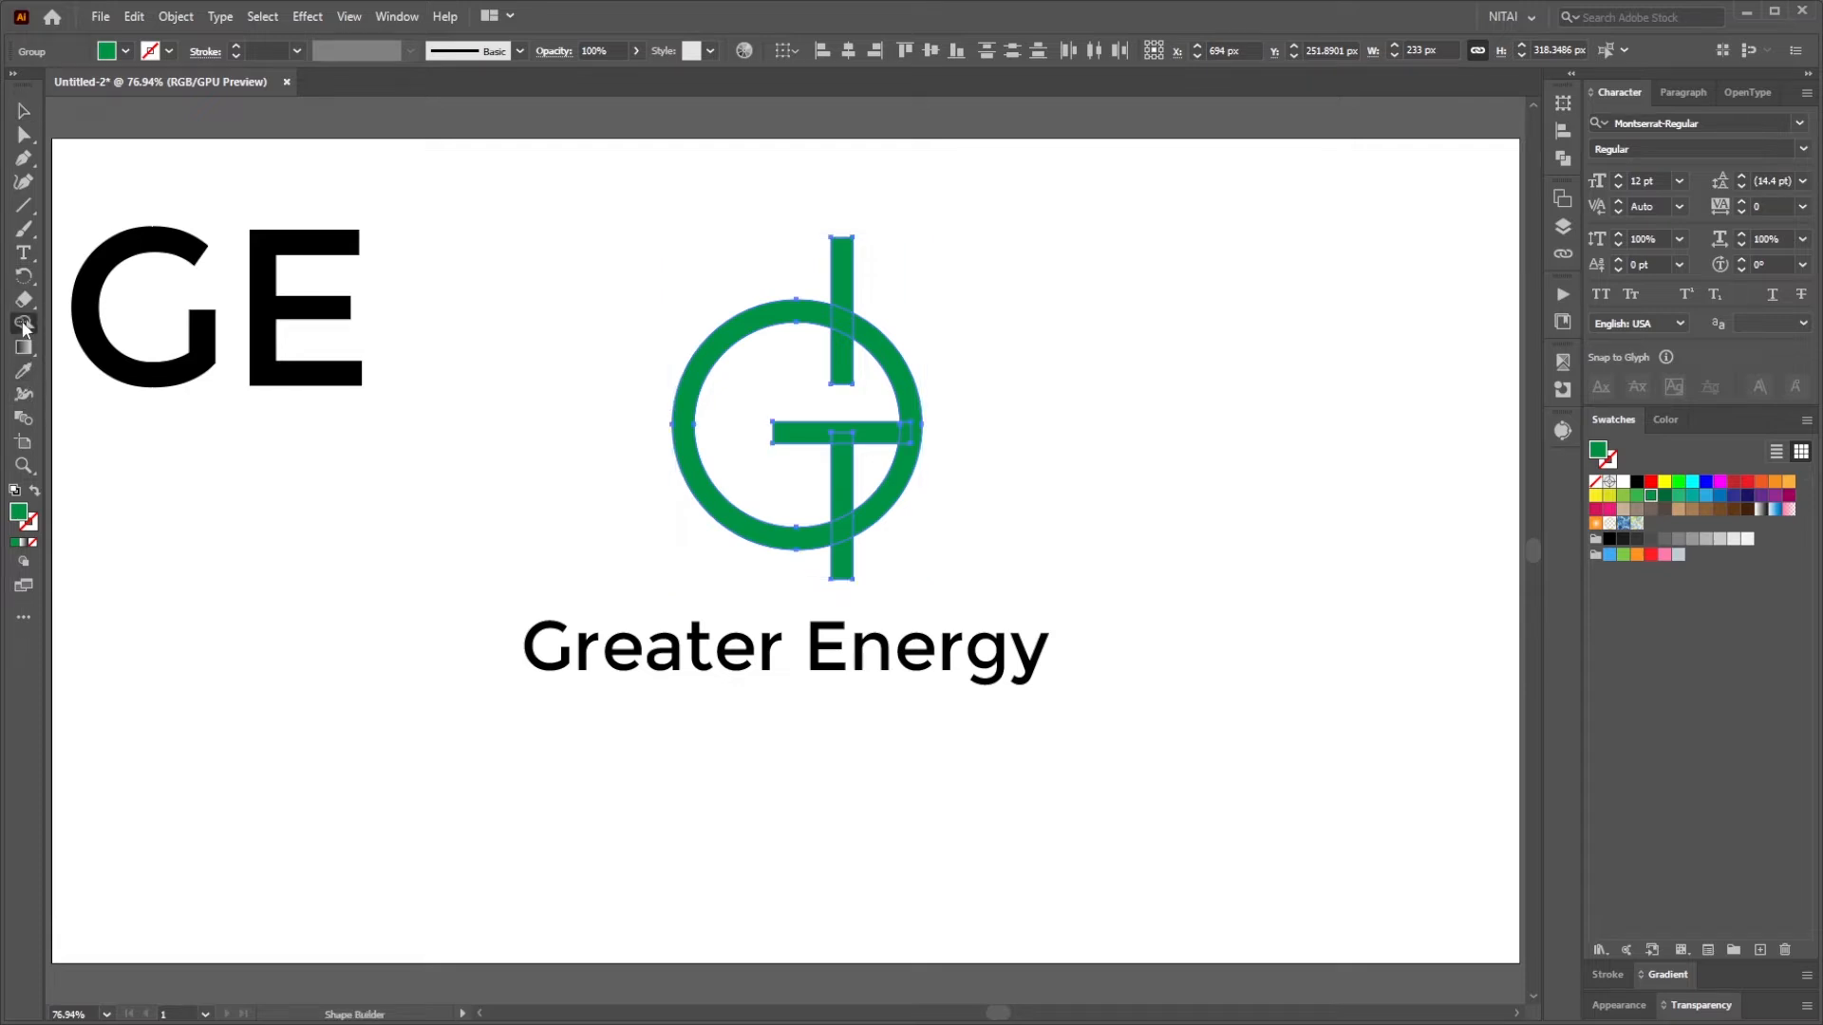
alt+click(891, 351)
alt+click(843, 271)
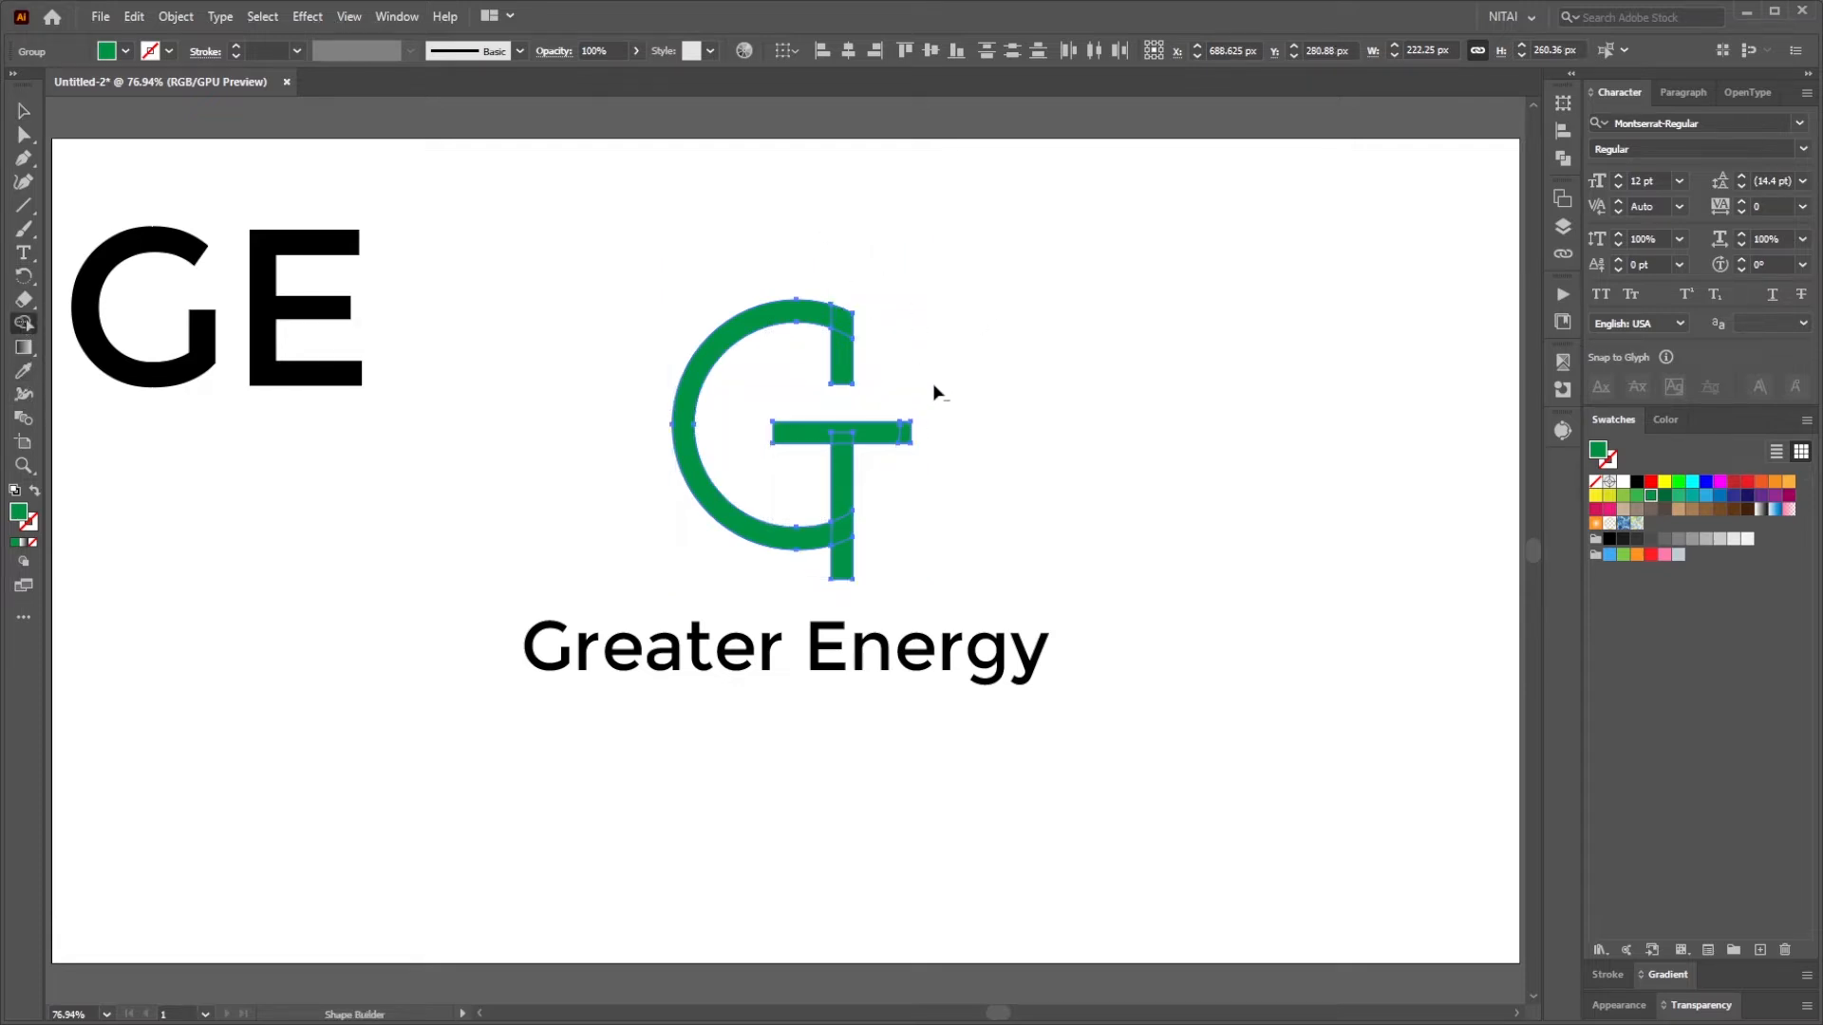
alt+click(887, 429)
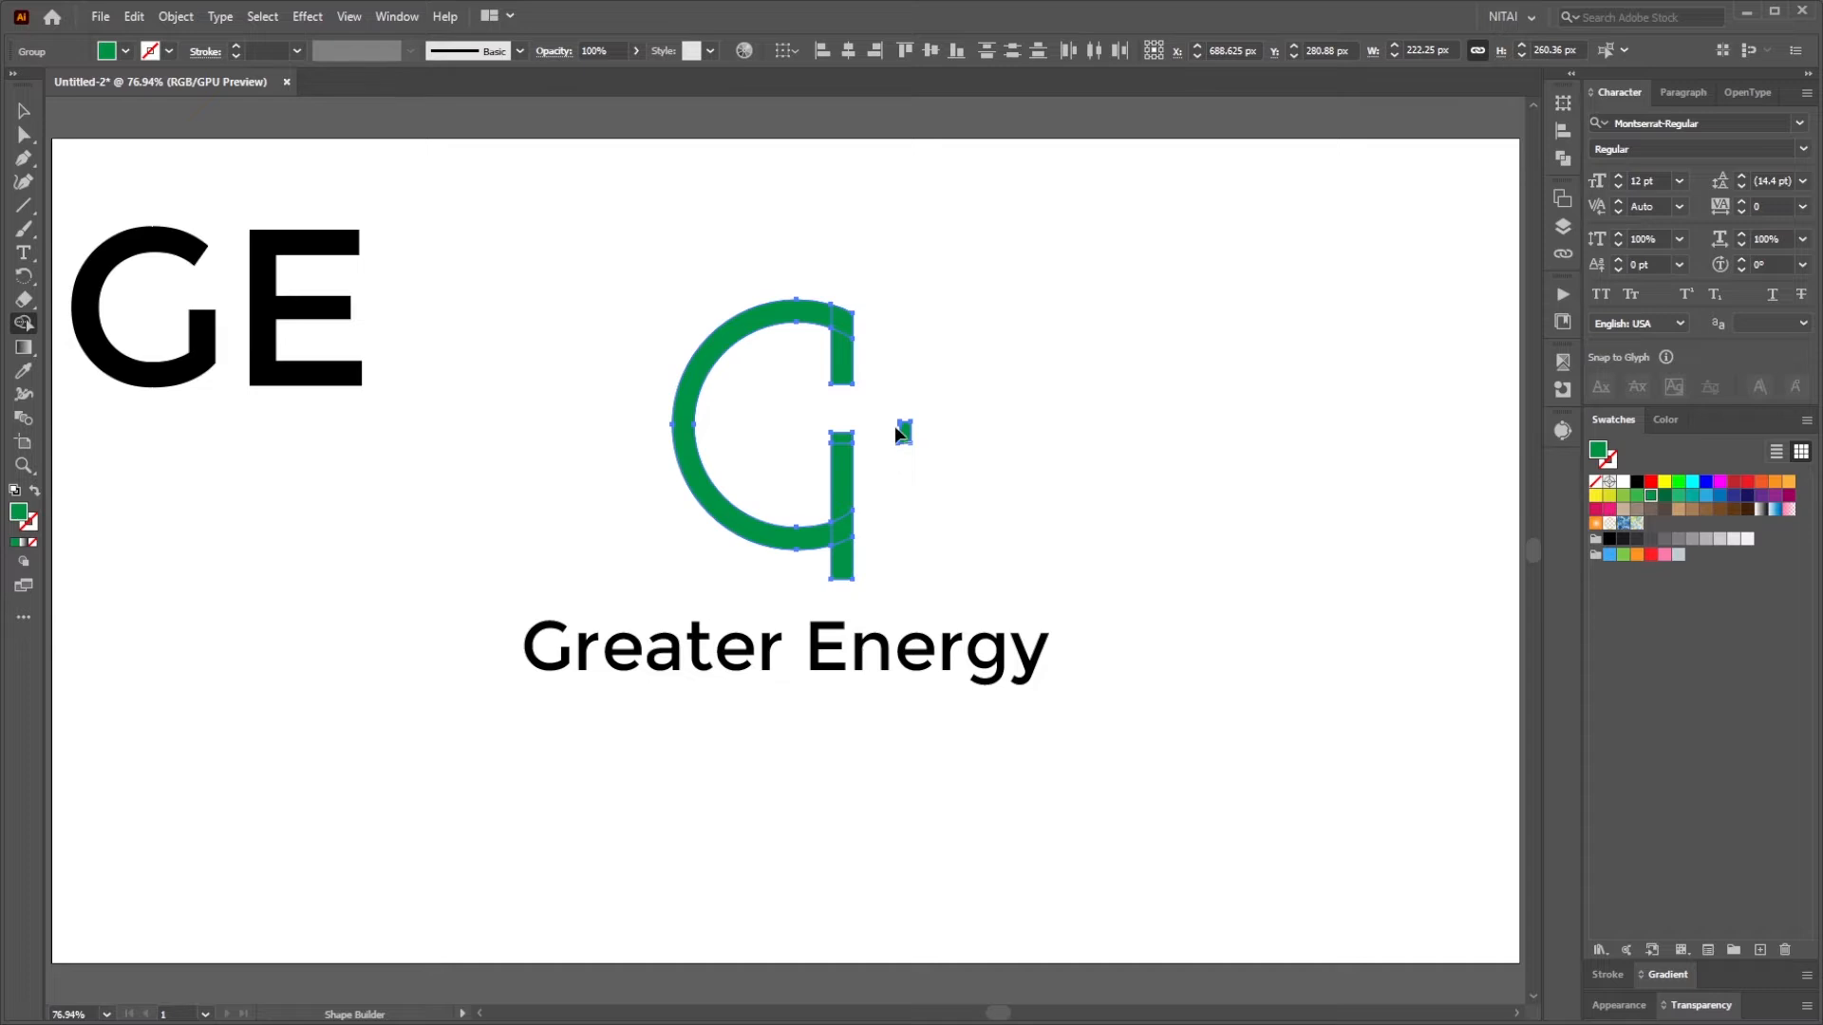
key(ctrl+z)
mouse_move(898, 408)
mouse_down()
mouse_move(914, 443)
mouse_move(891, 391)
mouse_up()
key(ctrl+z)
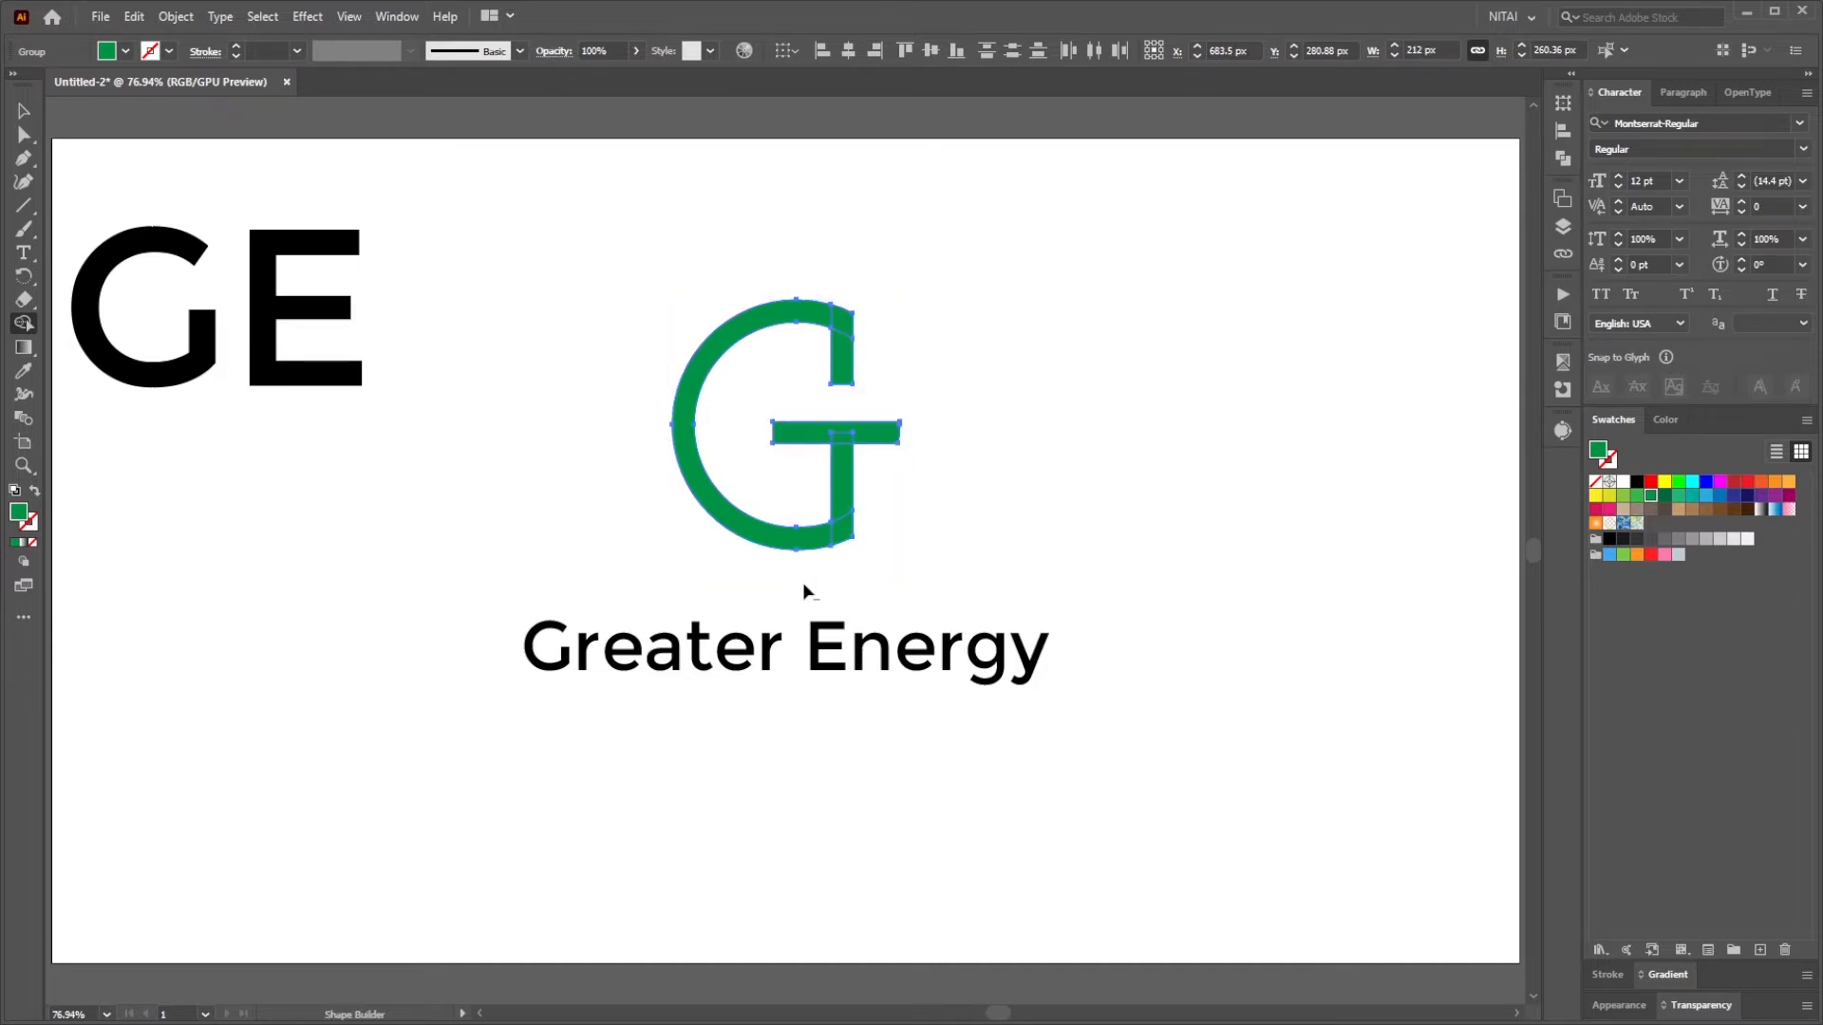
Move the horizontal bar down and extend the lower vertical bar's top end above it
key(ctrl+space)
drag(830, 451, 1319, 418)
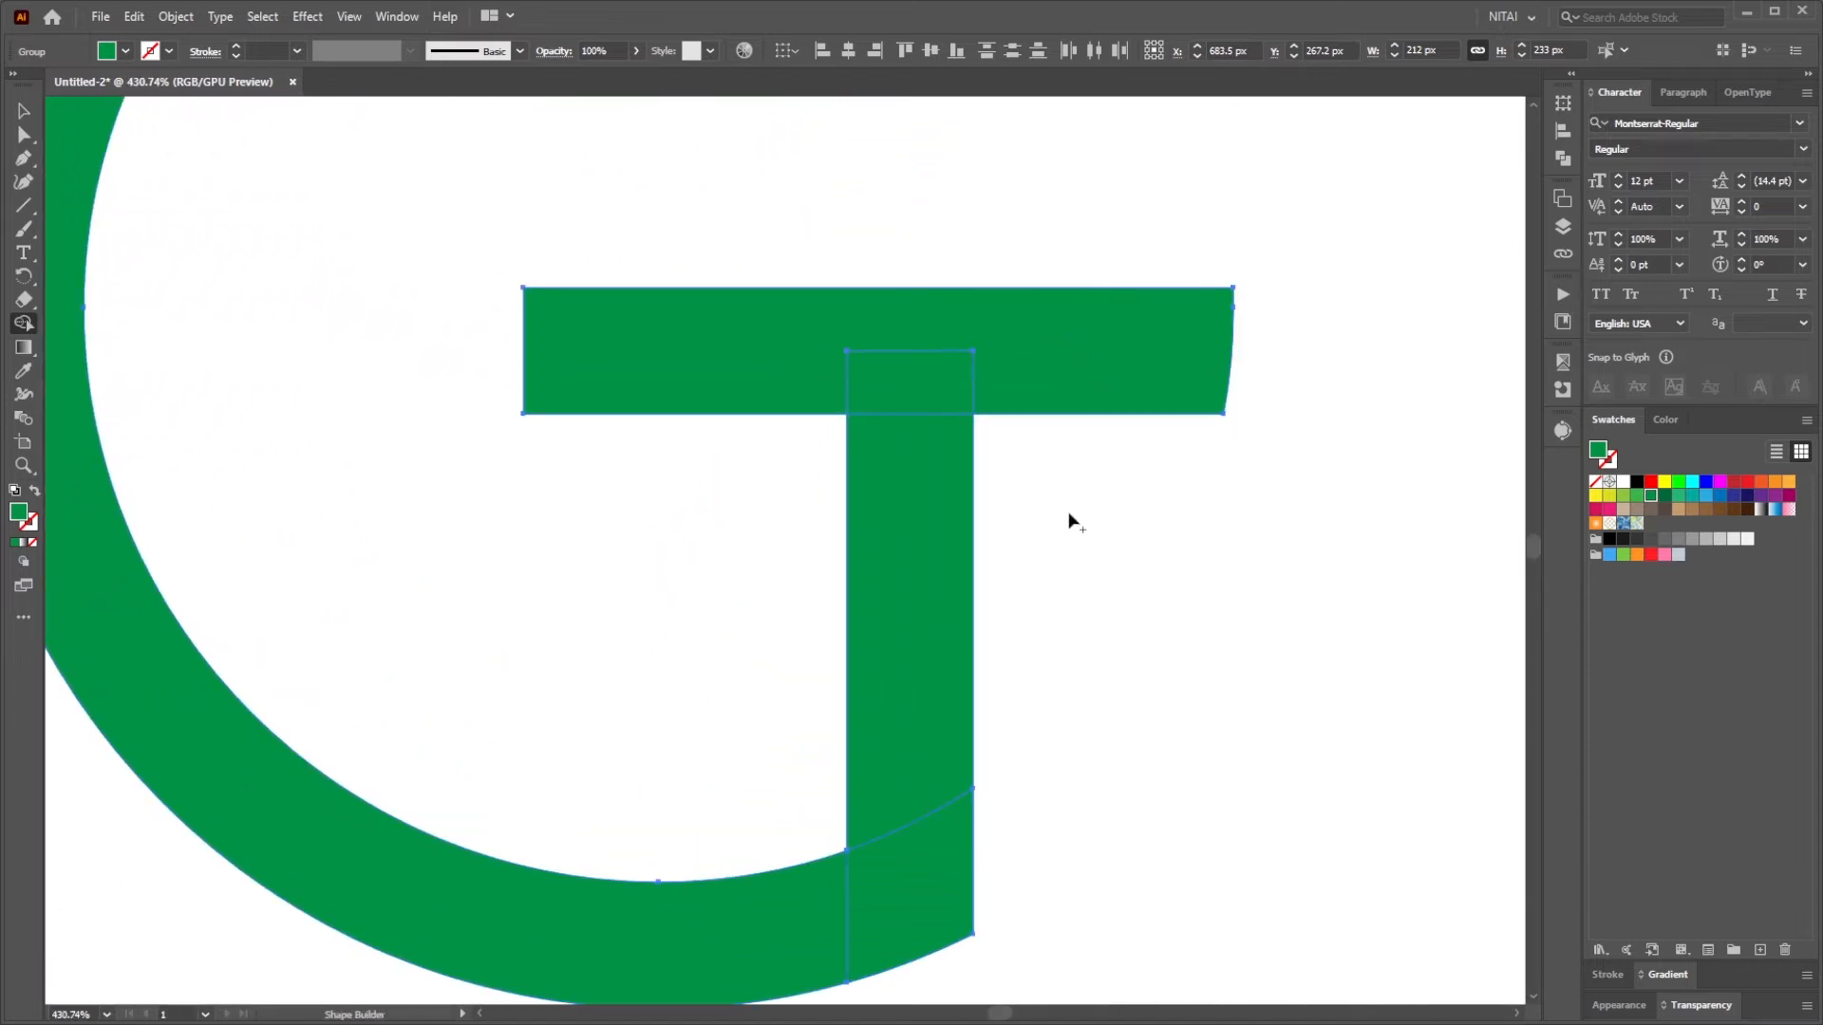
click(23, 135)
click(1164, 479)
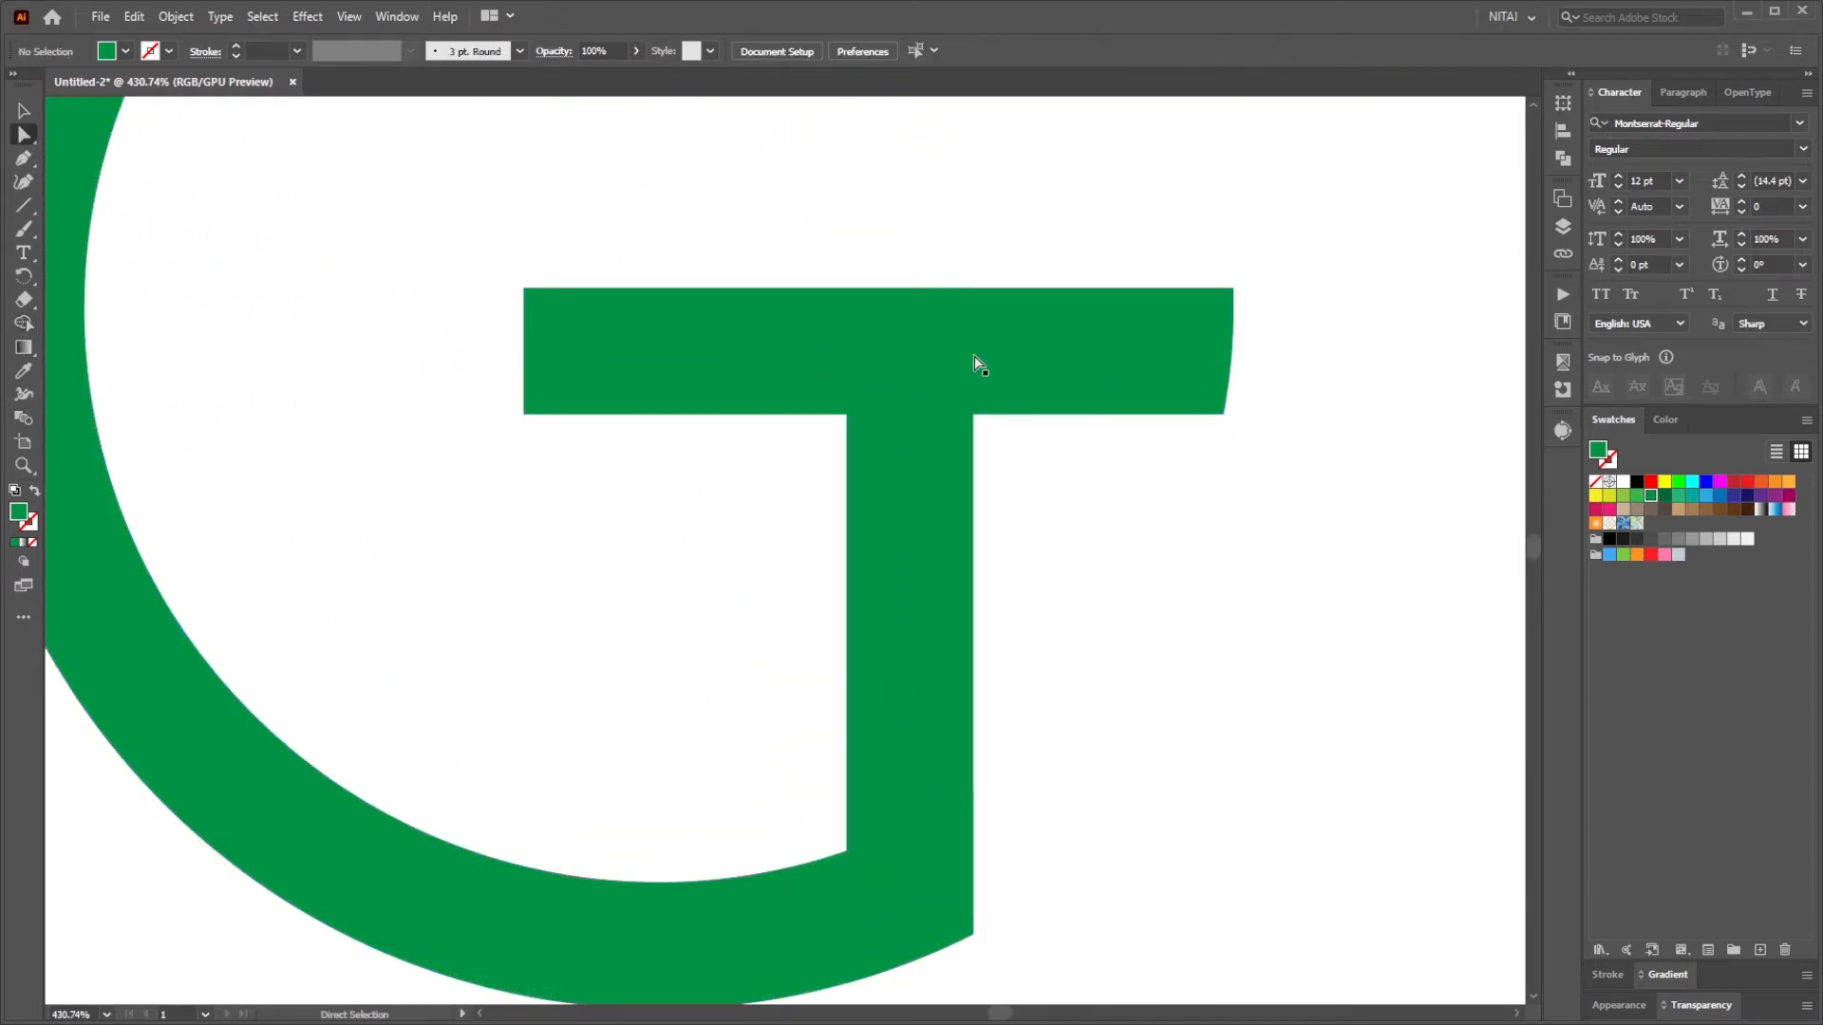
click(974, 360)
drag(1004, 368, 1024, 512)
drag(780, 316, 1014, 372)
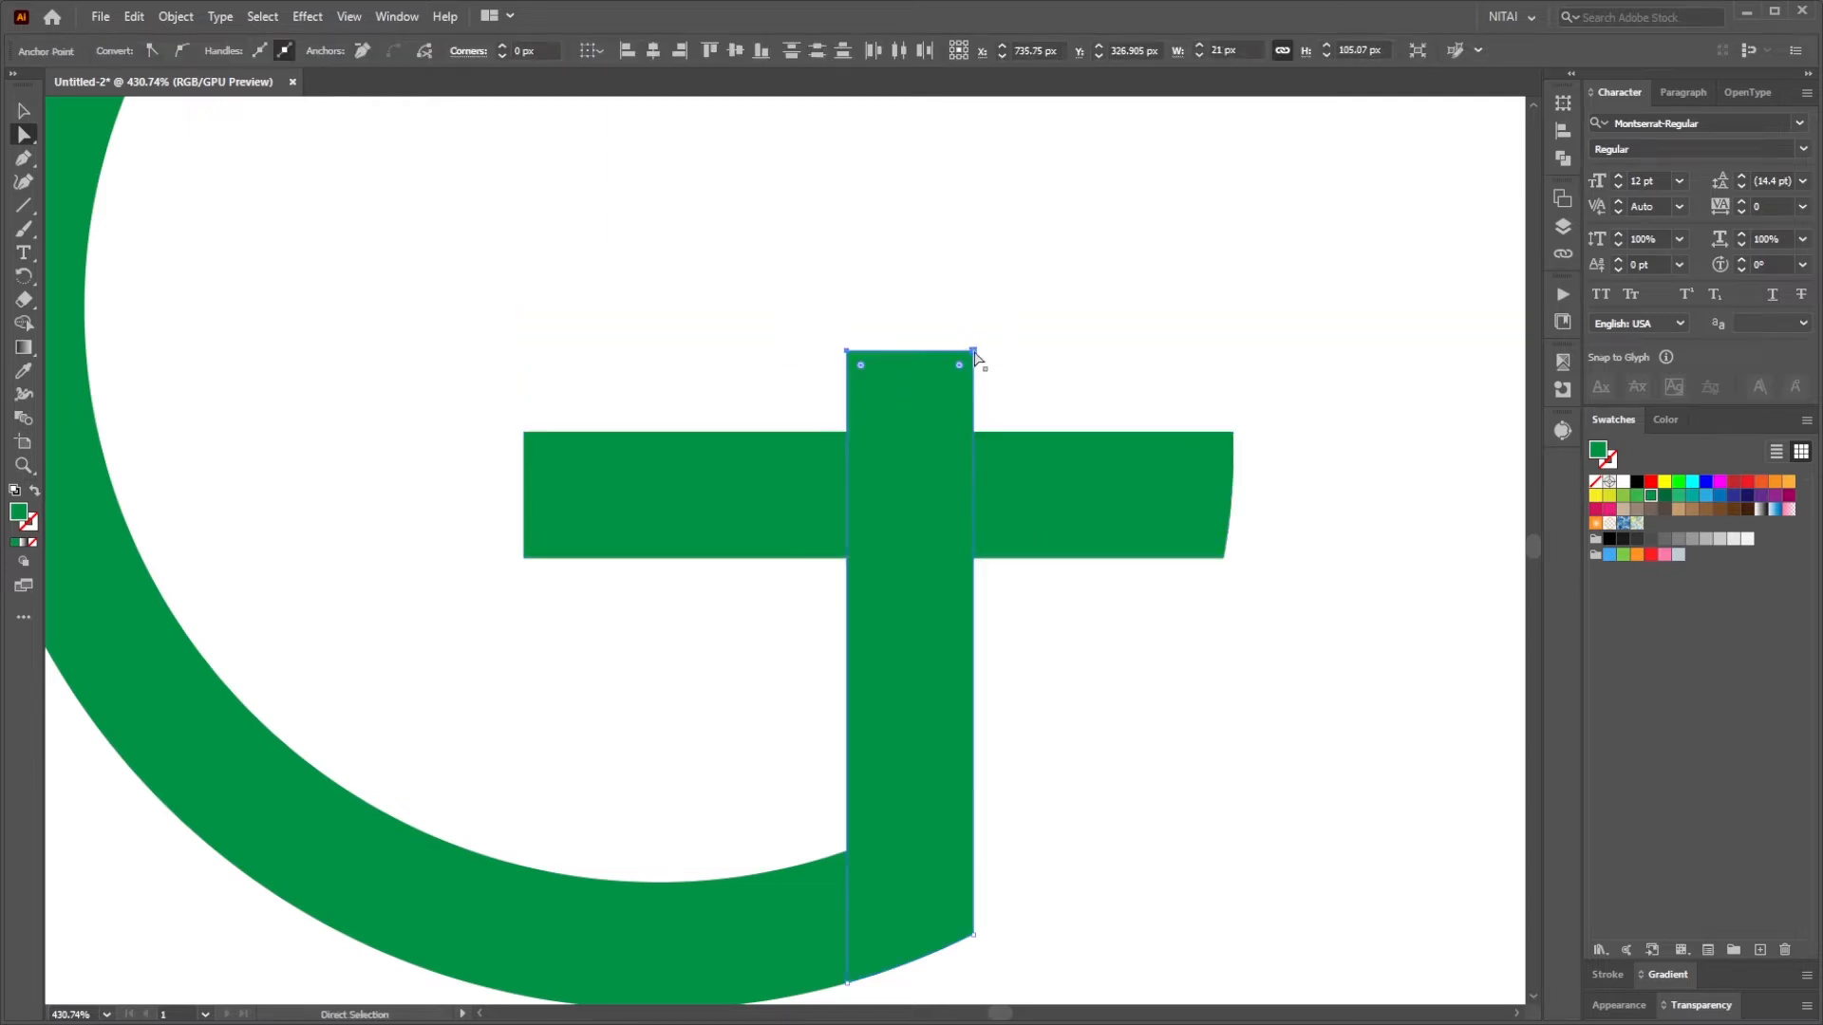
drag(750, 320, 978, 265)
click(1085, 369)
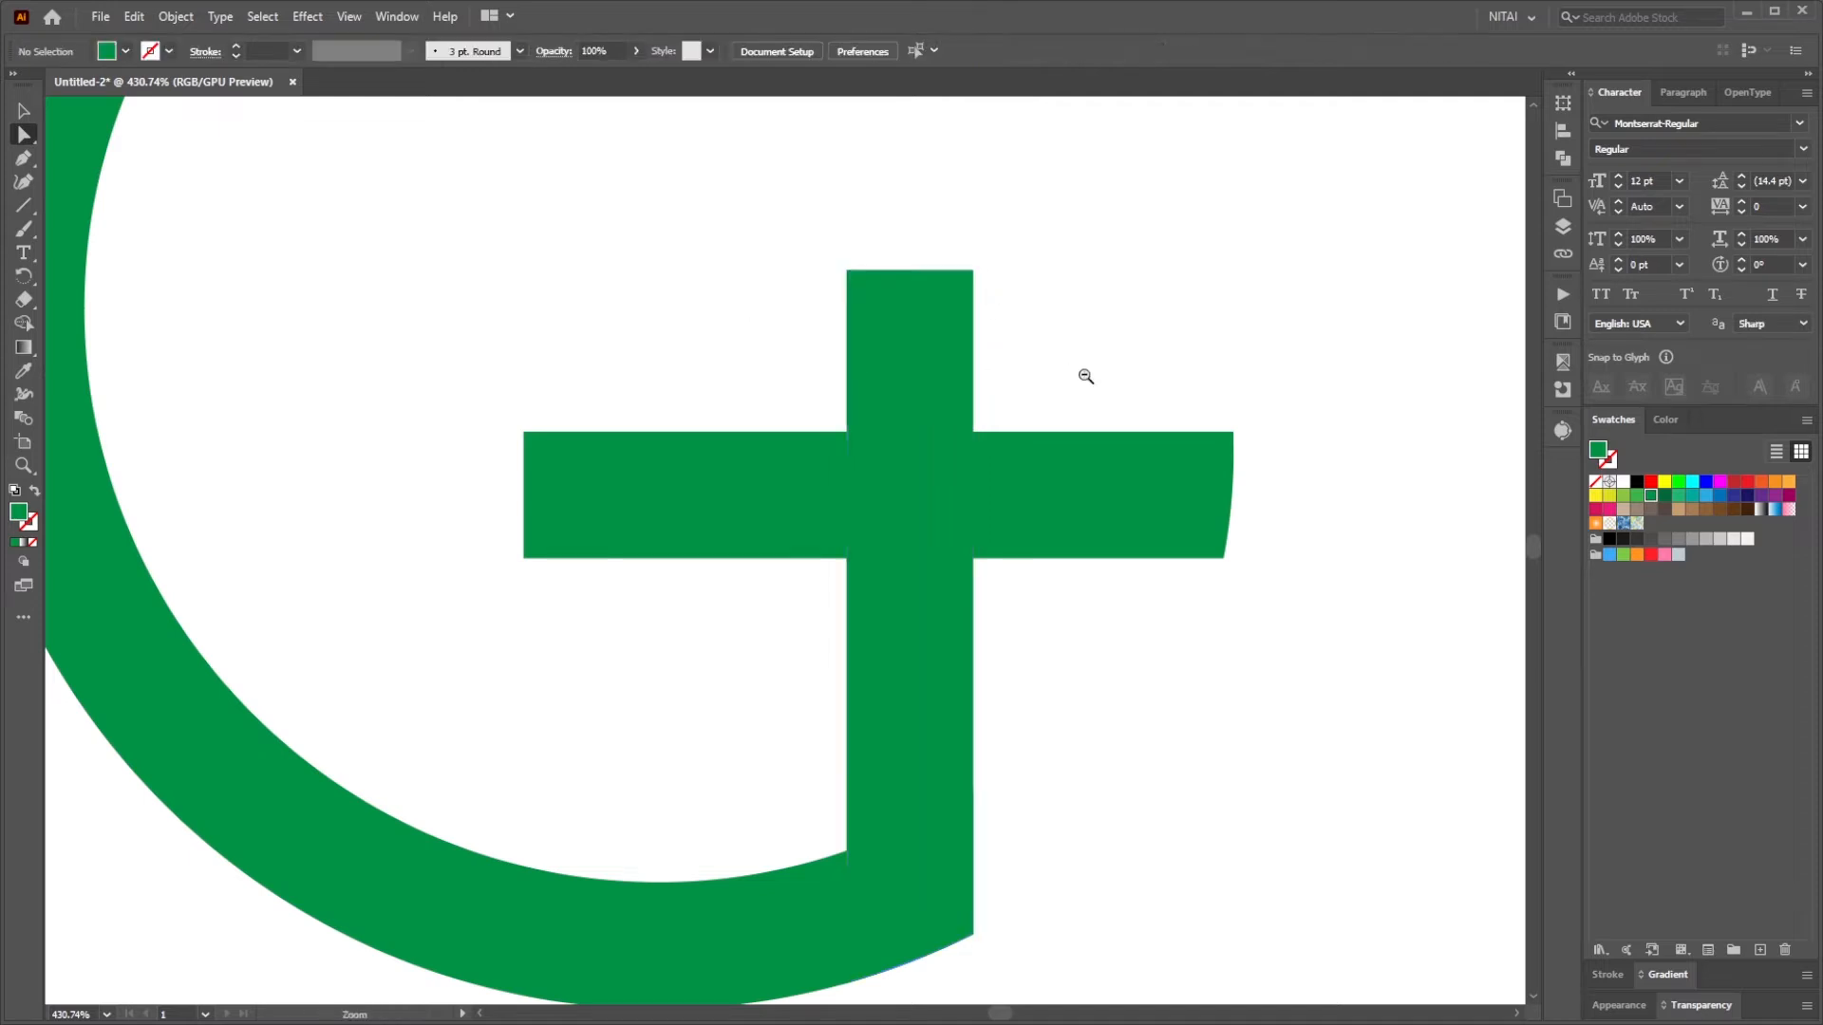
Select all pieces of the green G and group them
drag(1039, 437, 718, 437)
drag(1008, 459, 1079, 440)
click(1118, 500)
drag(1006, 558, 907, 514)
key(v)
drag(1103, 678, 417, 197)
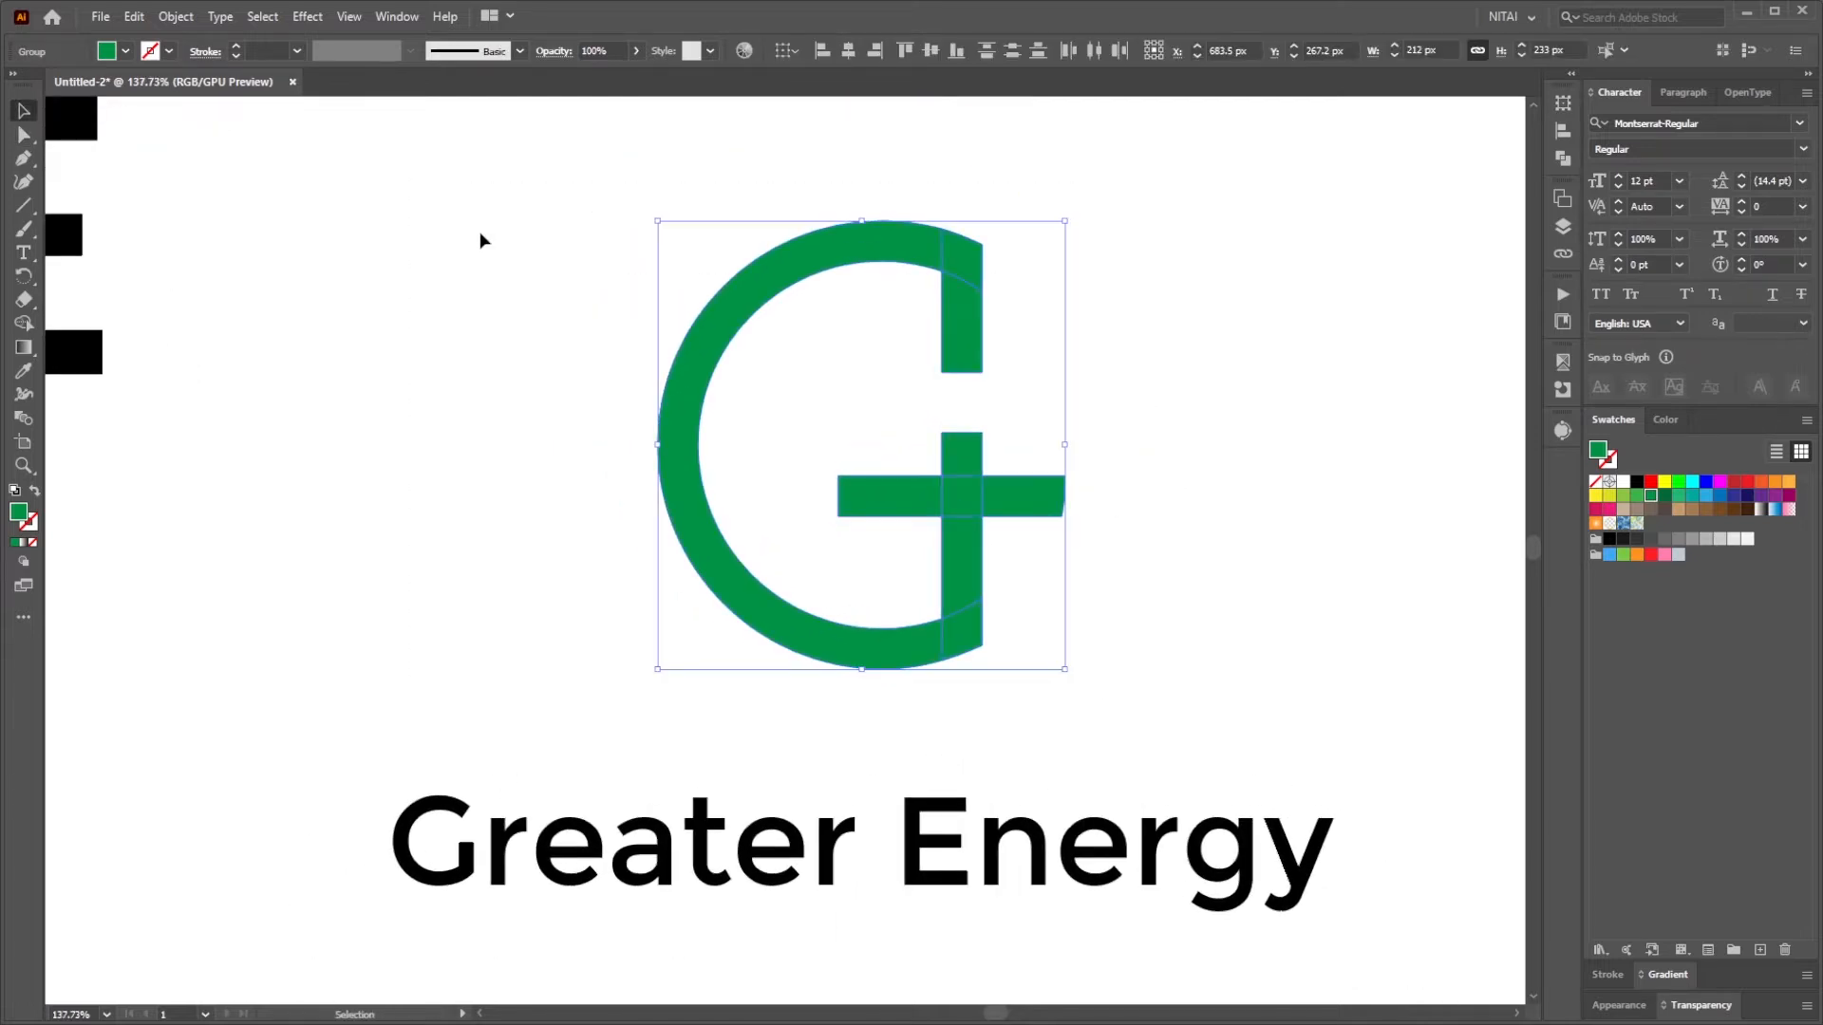
key(ctrl+g)
key(ctrl+0)
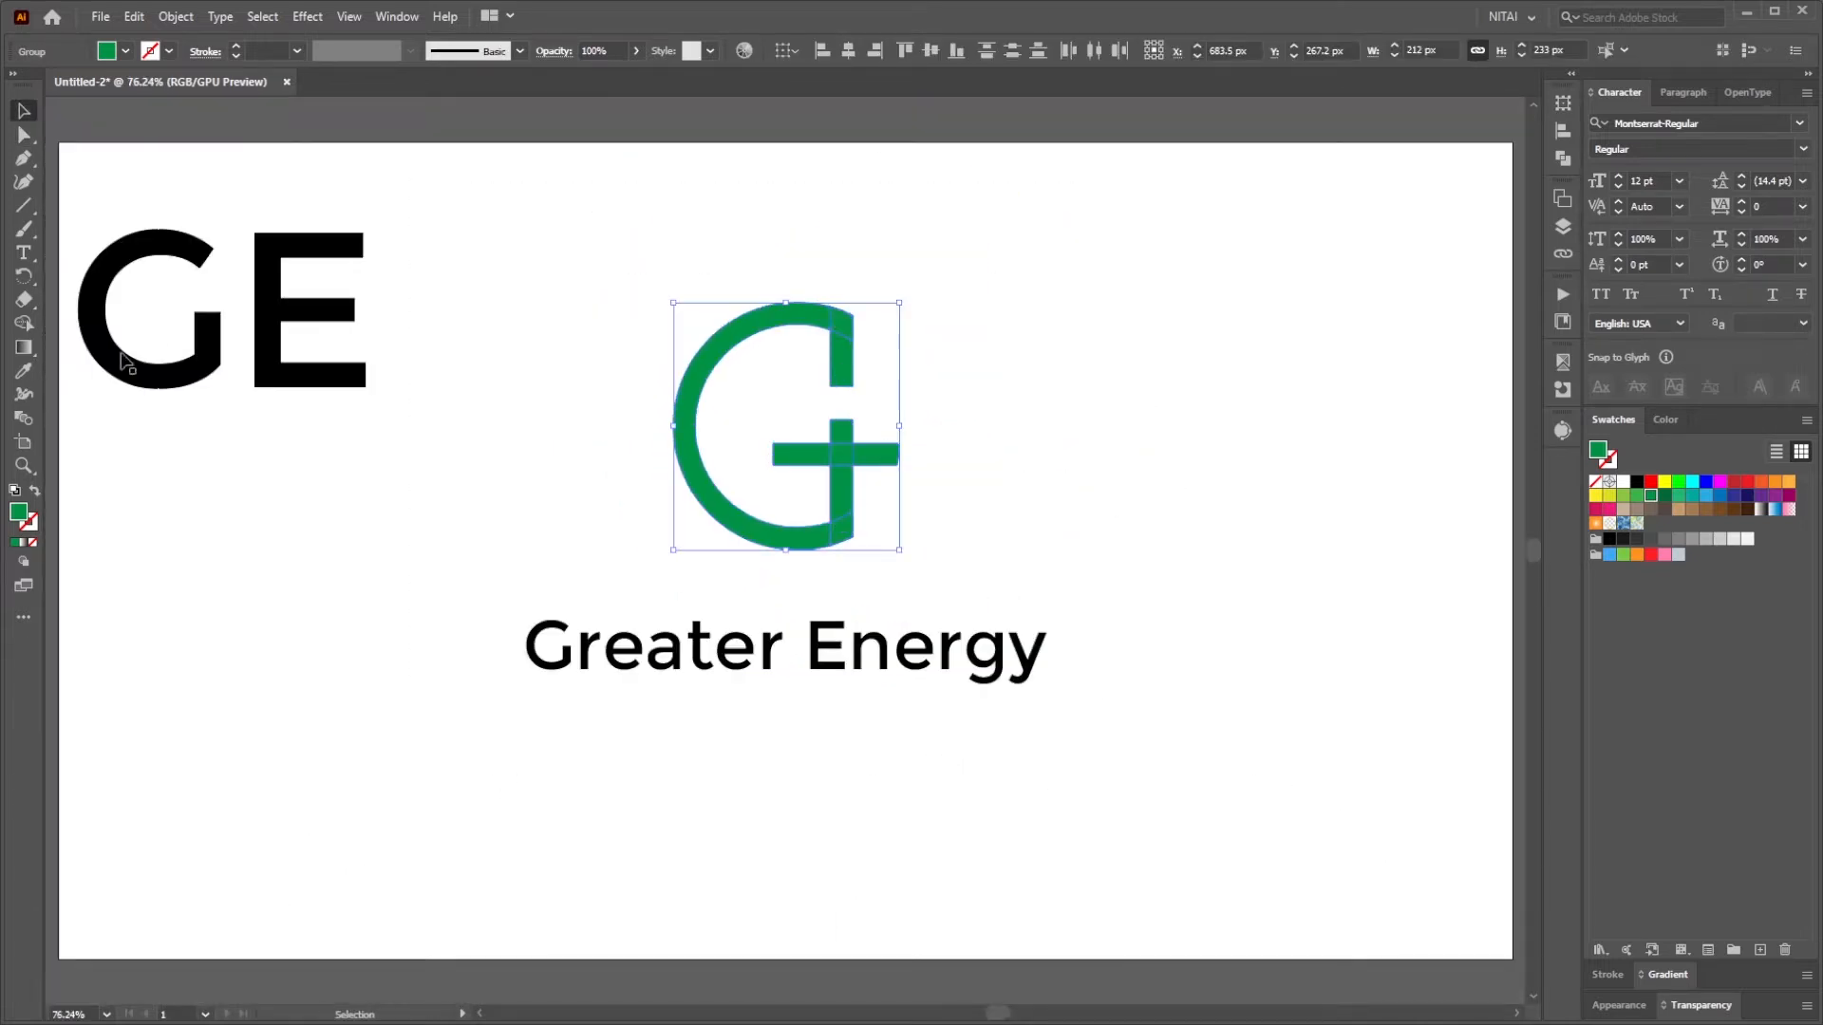
Remove the crossbar's right-hand part, the stub above it and the upper vertical piece hanging inside the G with Shape Builder
click(24, 323)
drag(875, 515, 876, 517)
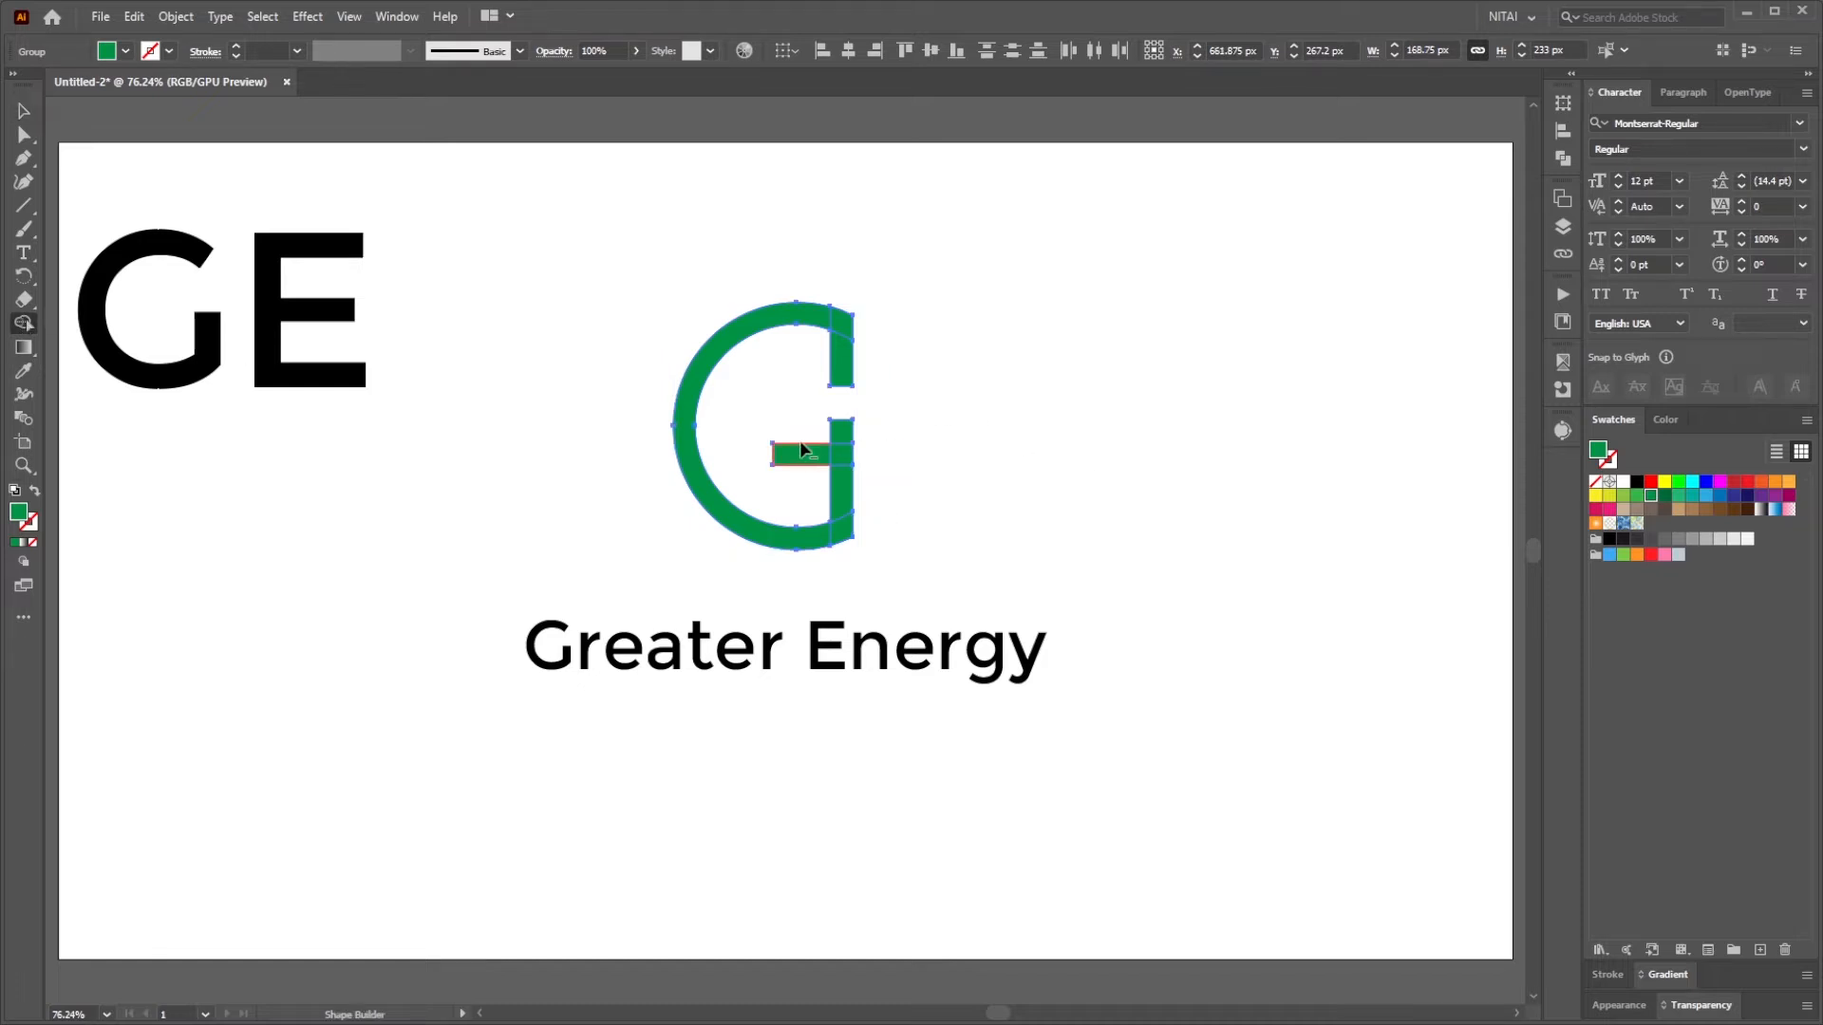
alt+click(841, 430)
alt+drag(905, 371, 796, 378)
key(v)
click(1001, 383)
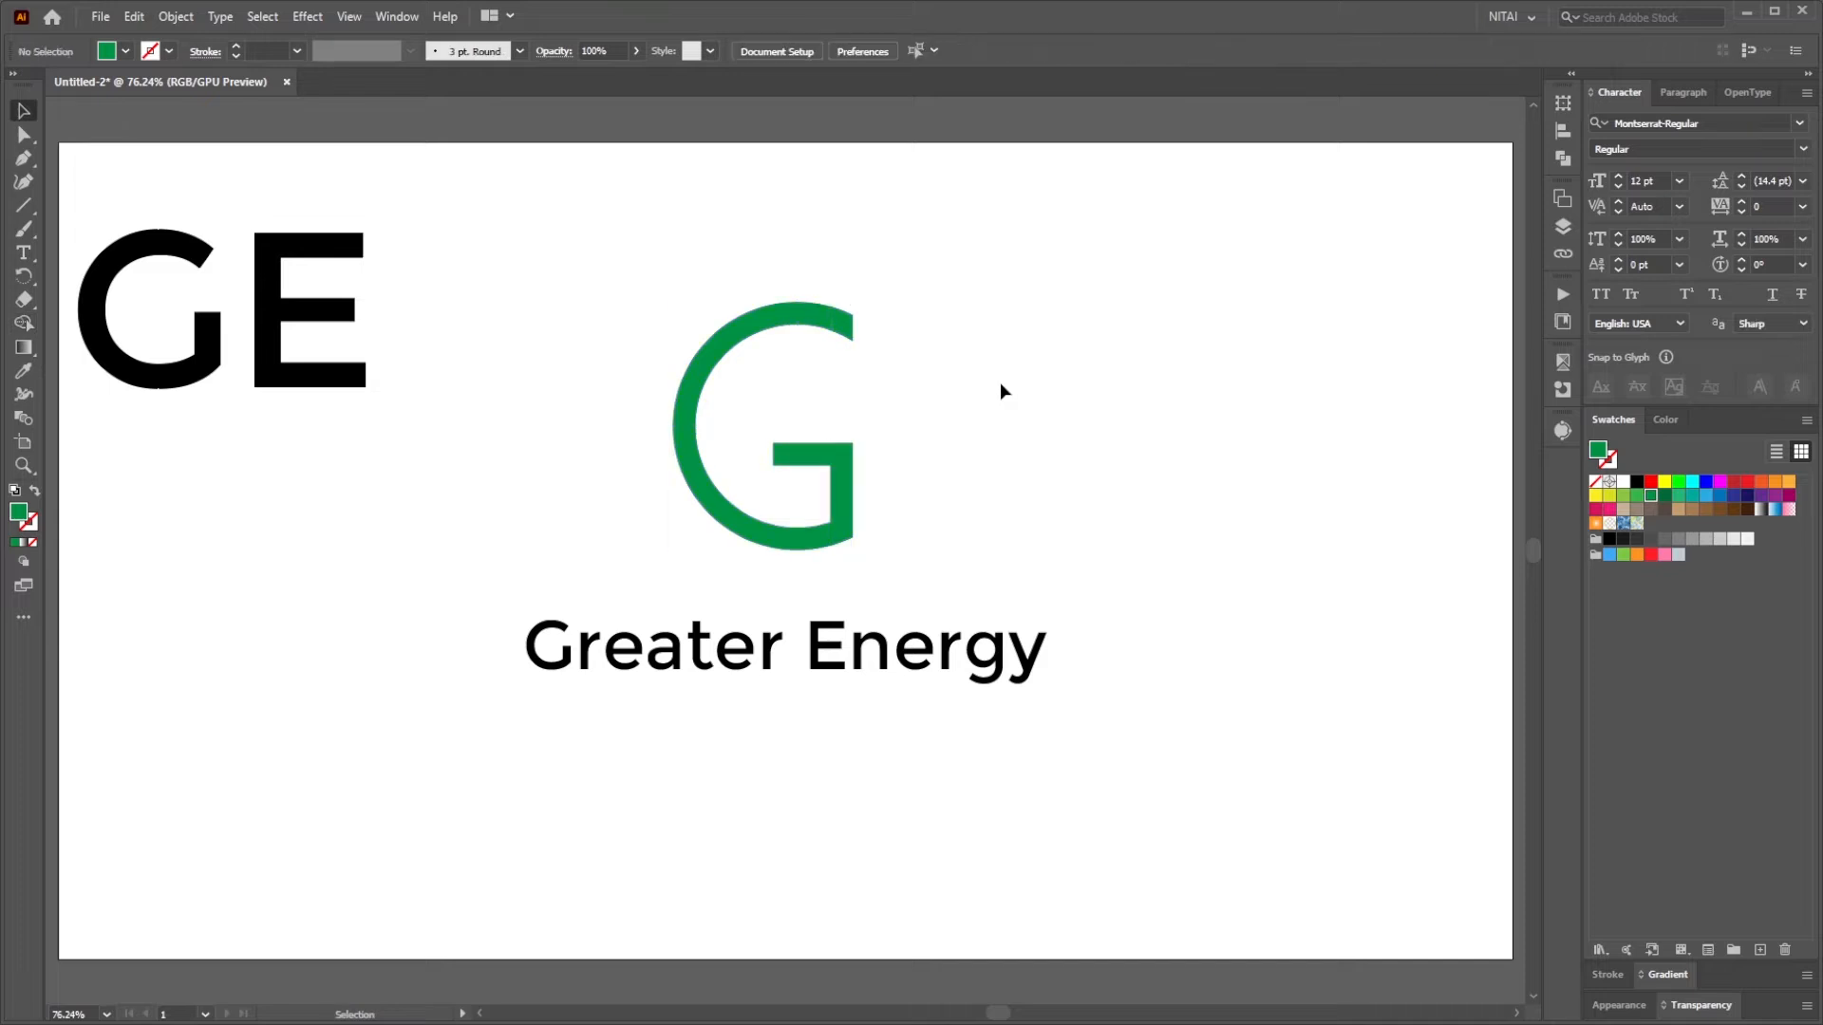
Raise the G's crossbar slightly together with the top end of its stem
key(a)
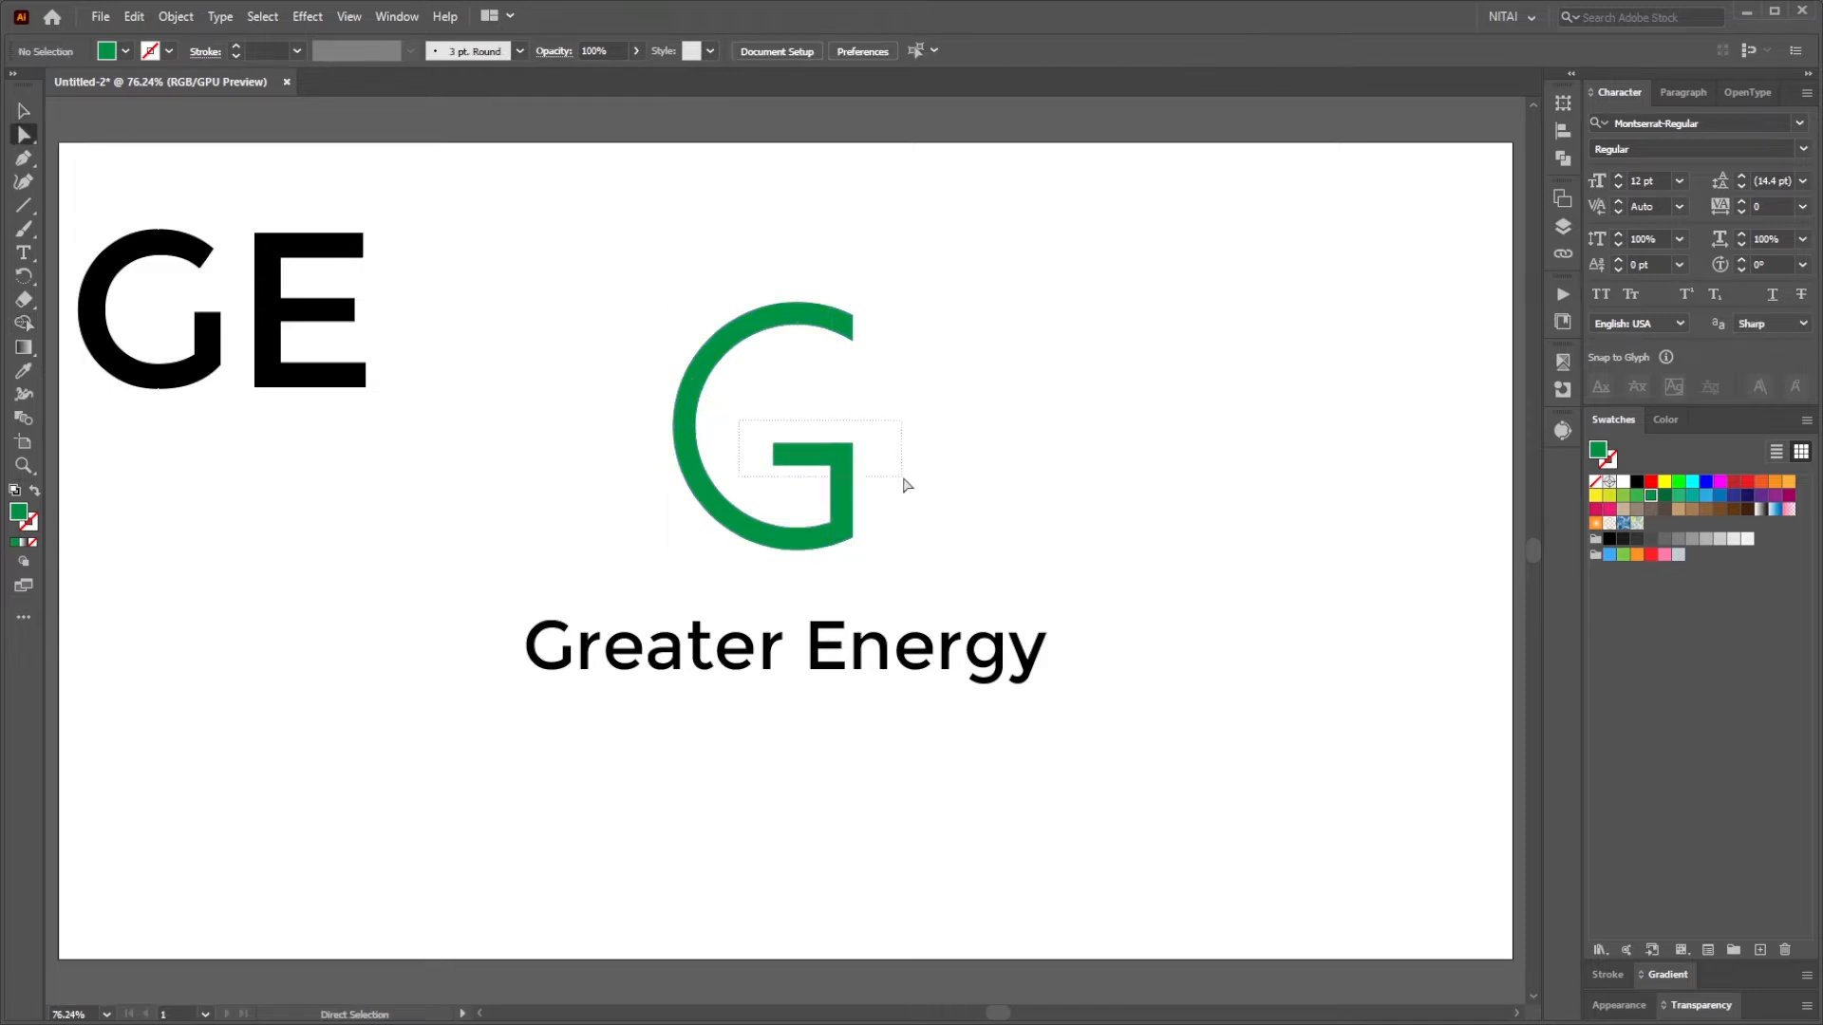
click(845, 454)
drag(845, 454, 854, 429)
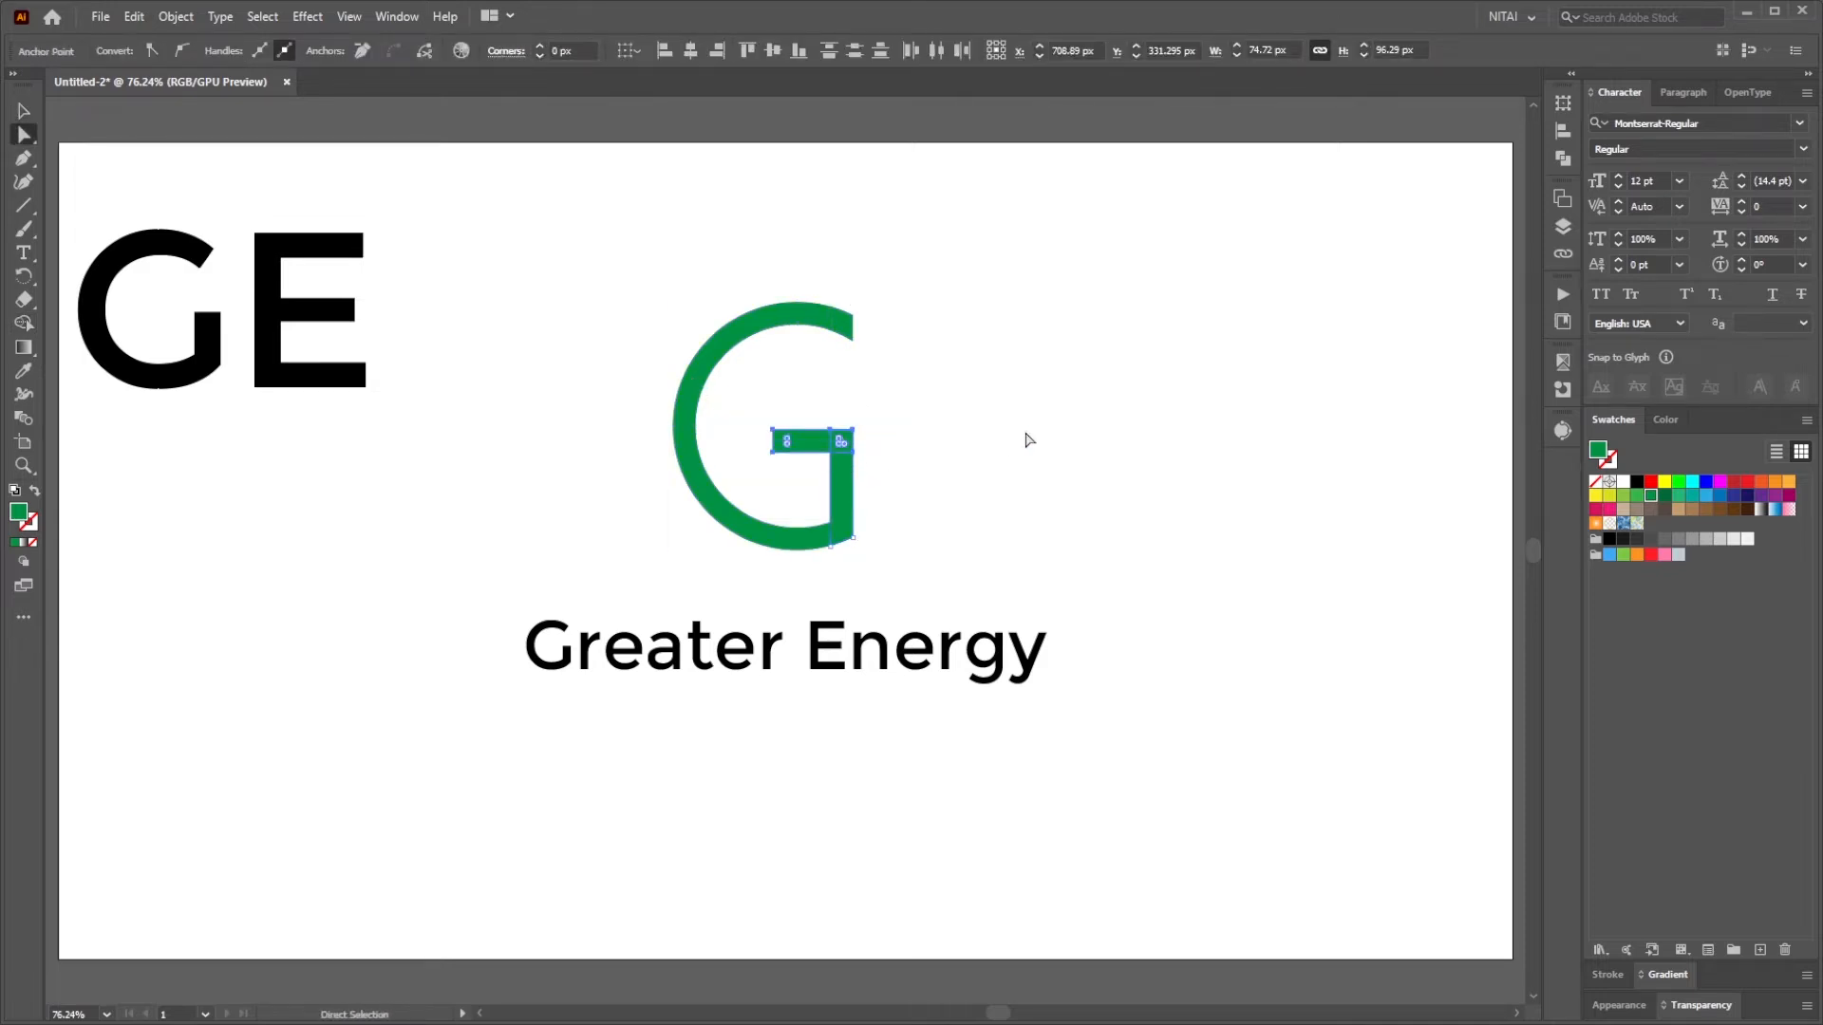
click(584, 329)
key(v)
drag(531, 285, 943, 568)
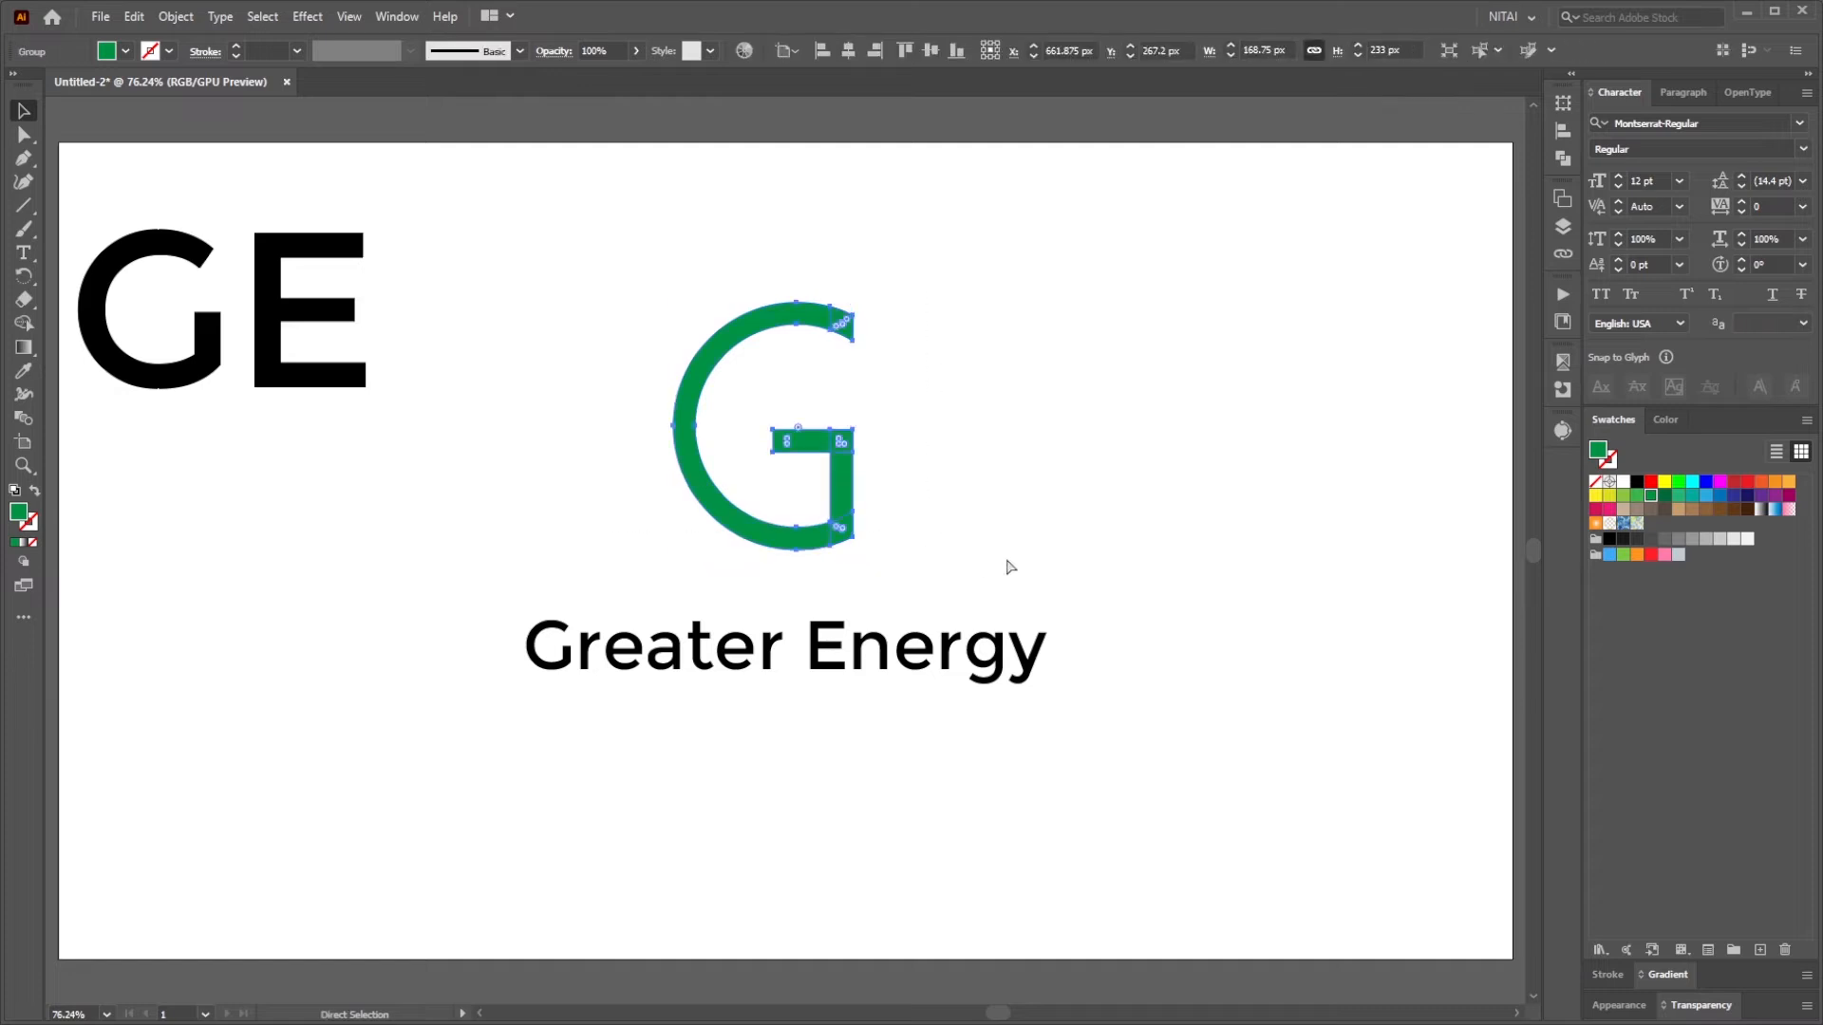
click(1008, 445)
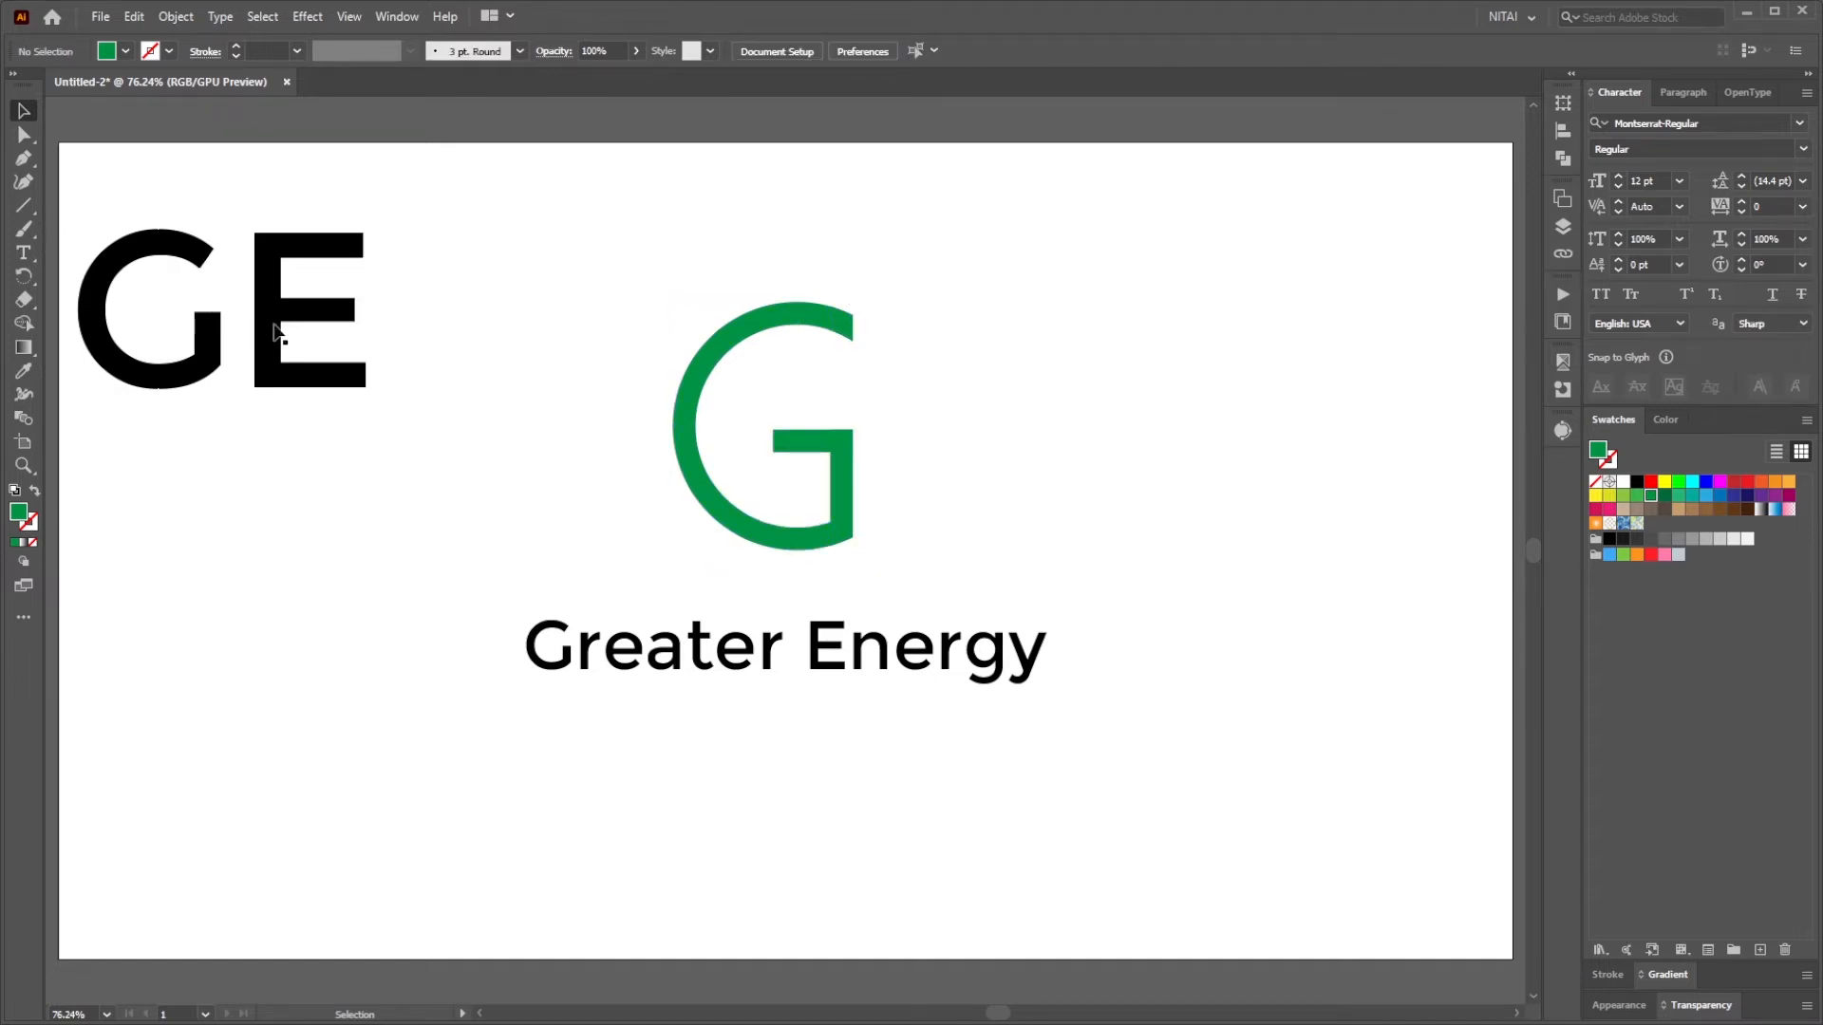
Convert the black GE text to outlines, ungroup it and delete its letter G
drag(265, 326, 344, 365)
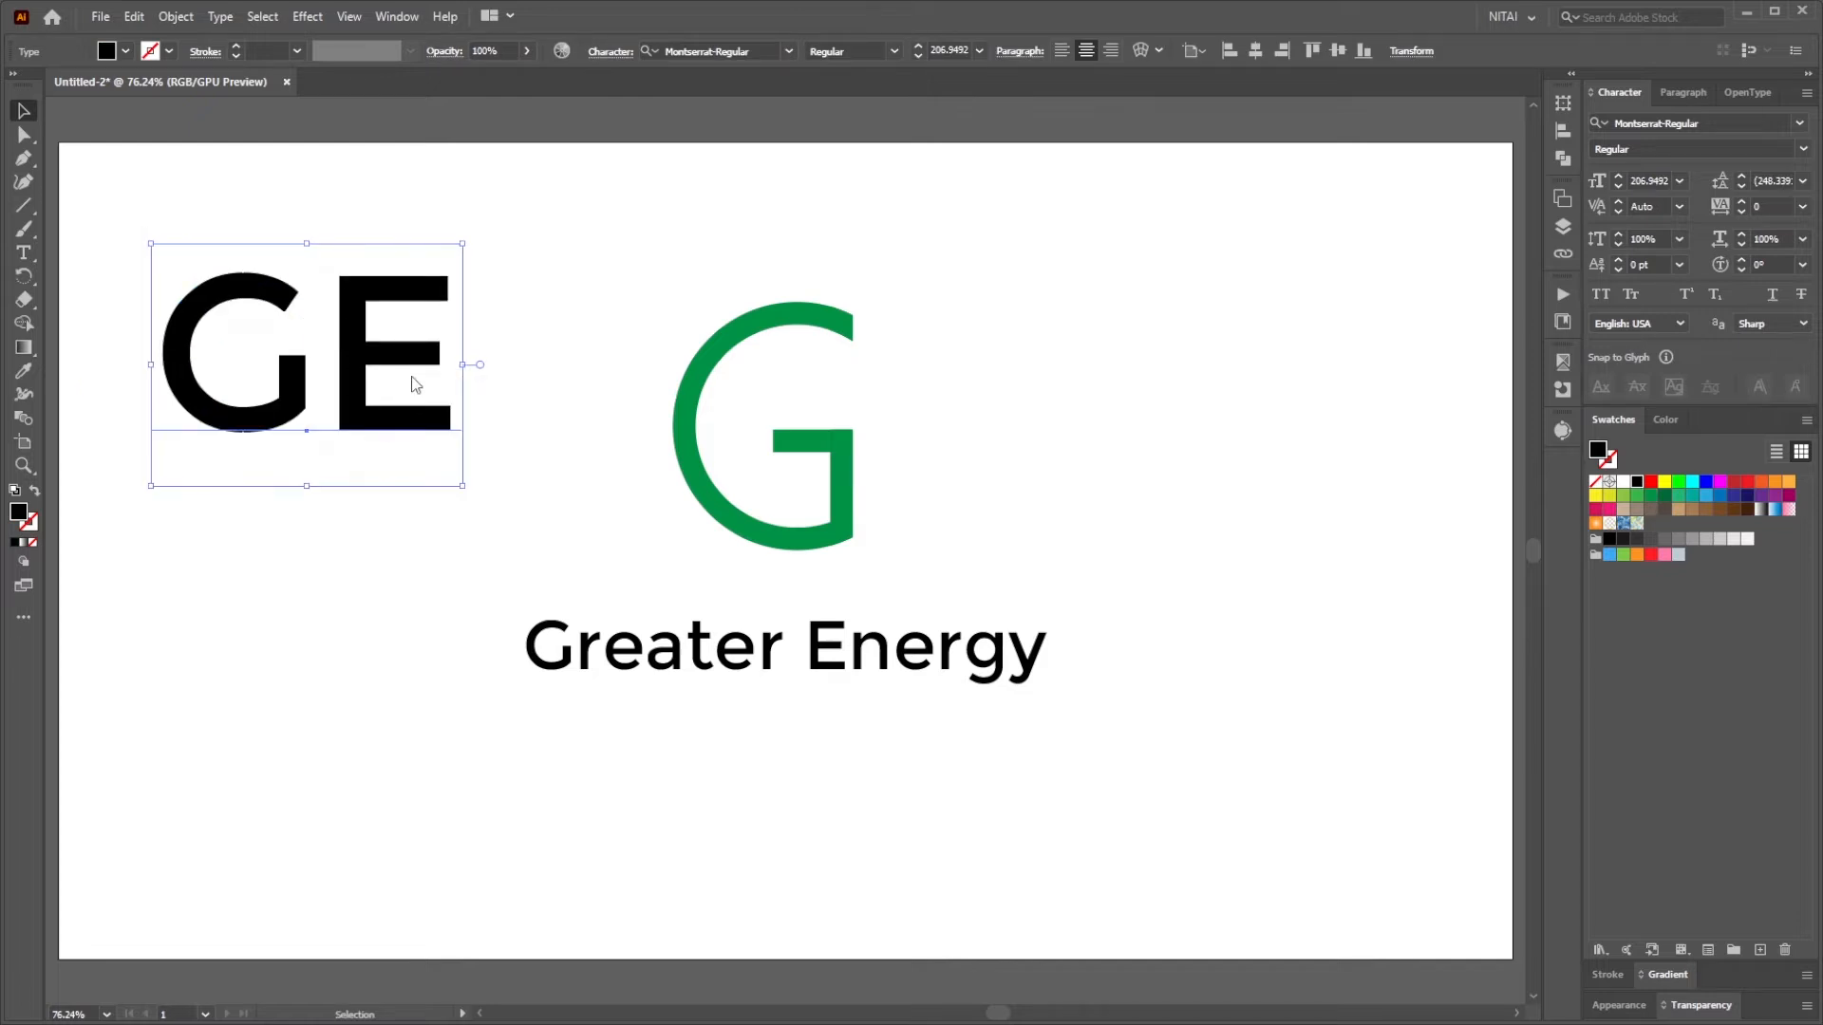
key(ctrl+shift+o)
key(ctrl+shift+g)
click(321, 392)
click(236, 418)
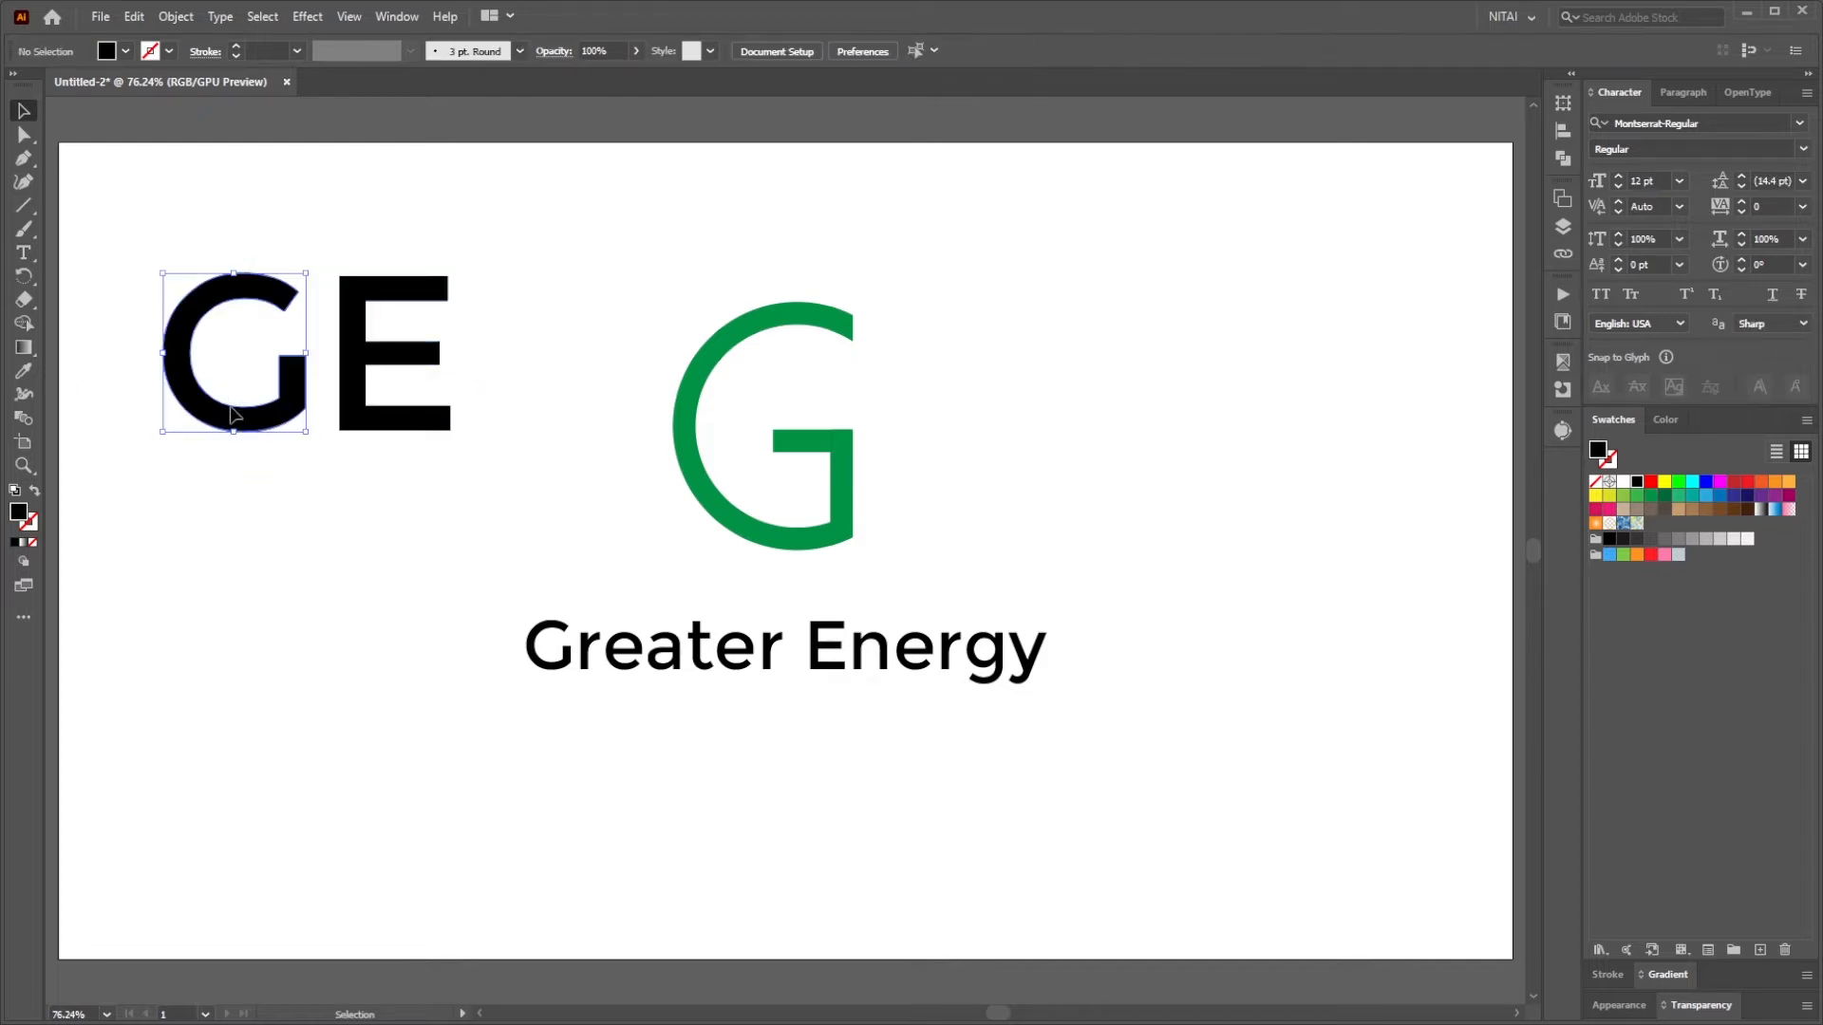
key(Delete)
Place the black E over the green G's stem and fill it with dark blue
drag(366, 382, 854, 486)
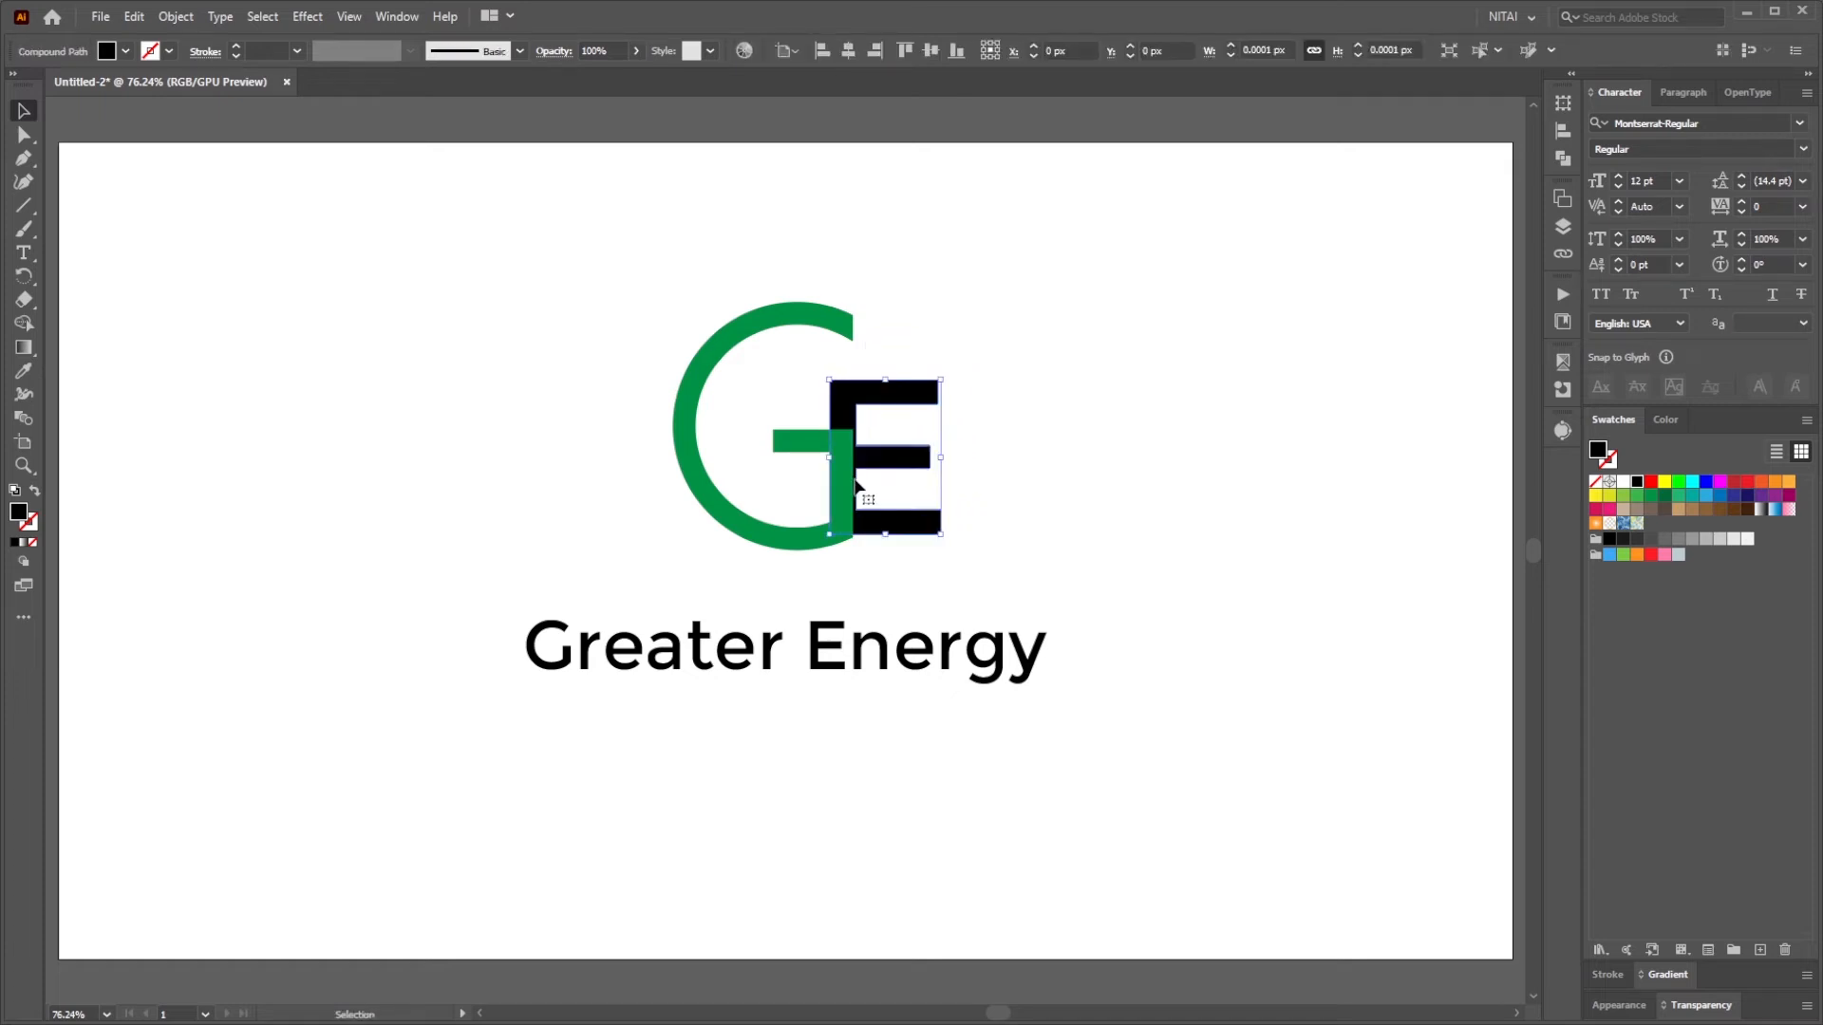
key(i)
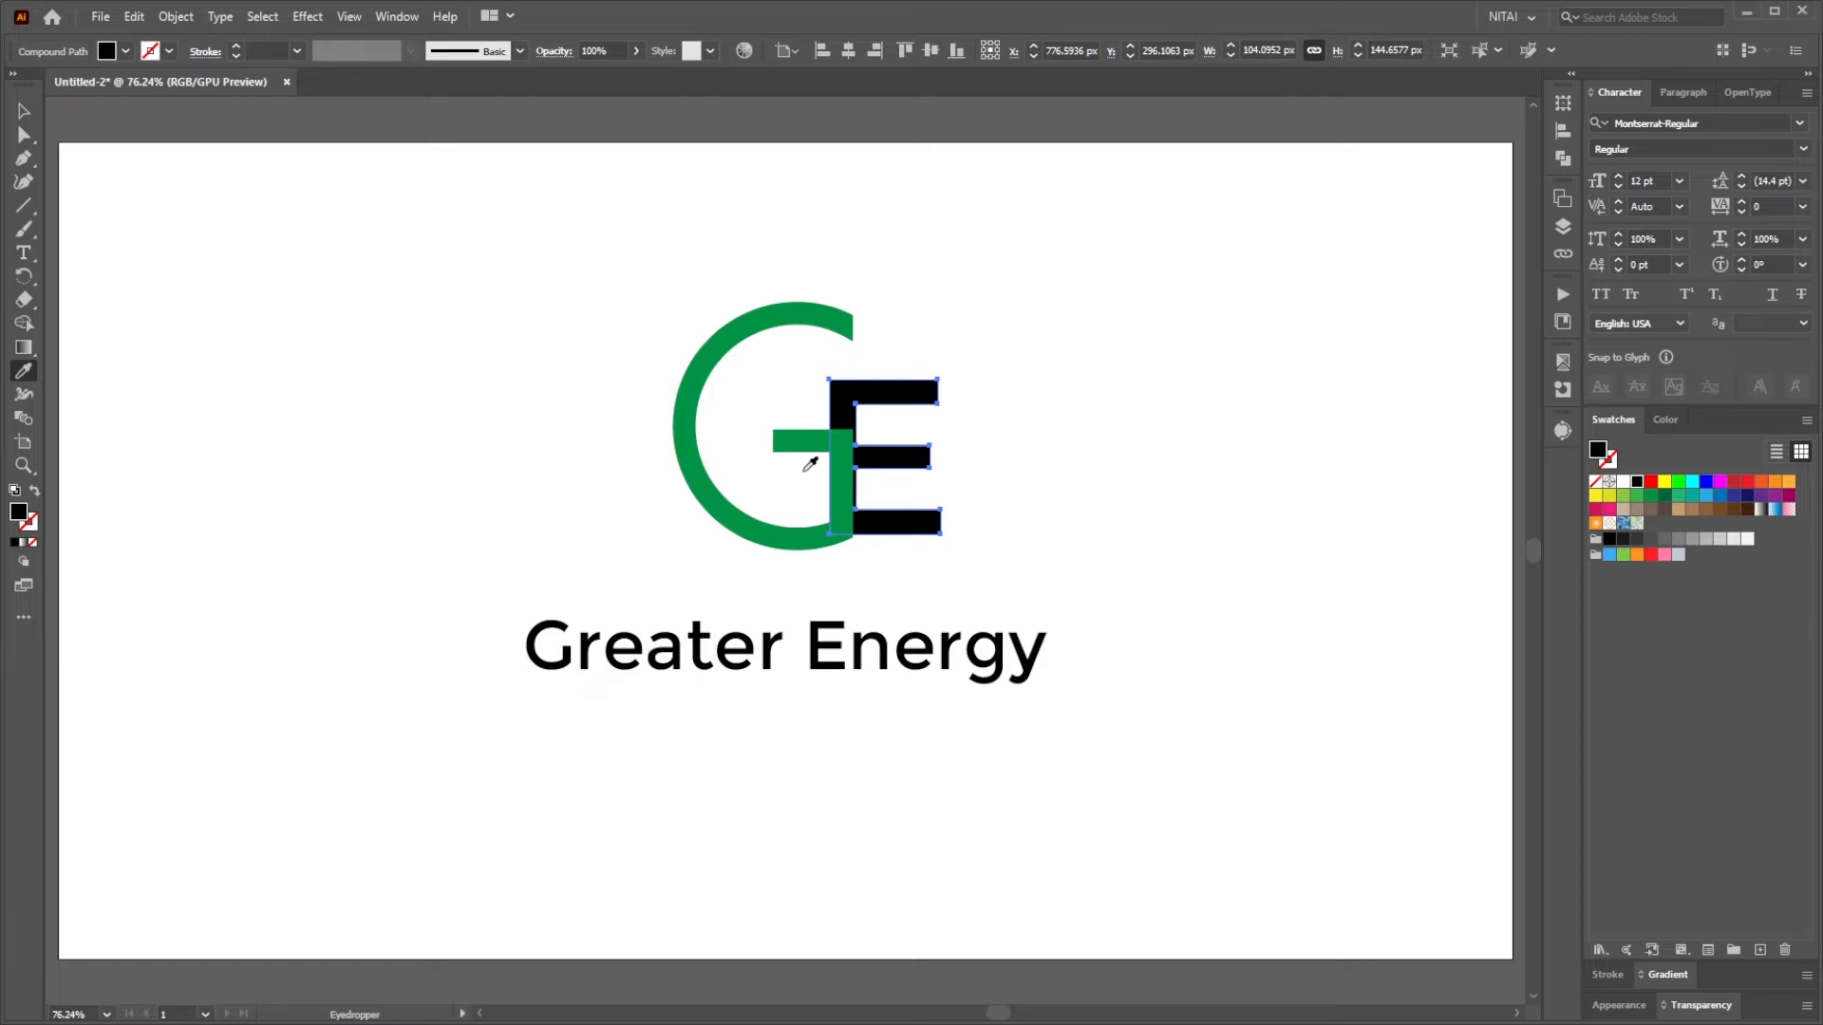
key(v)
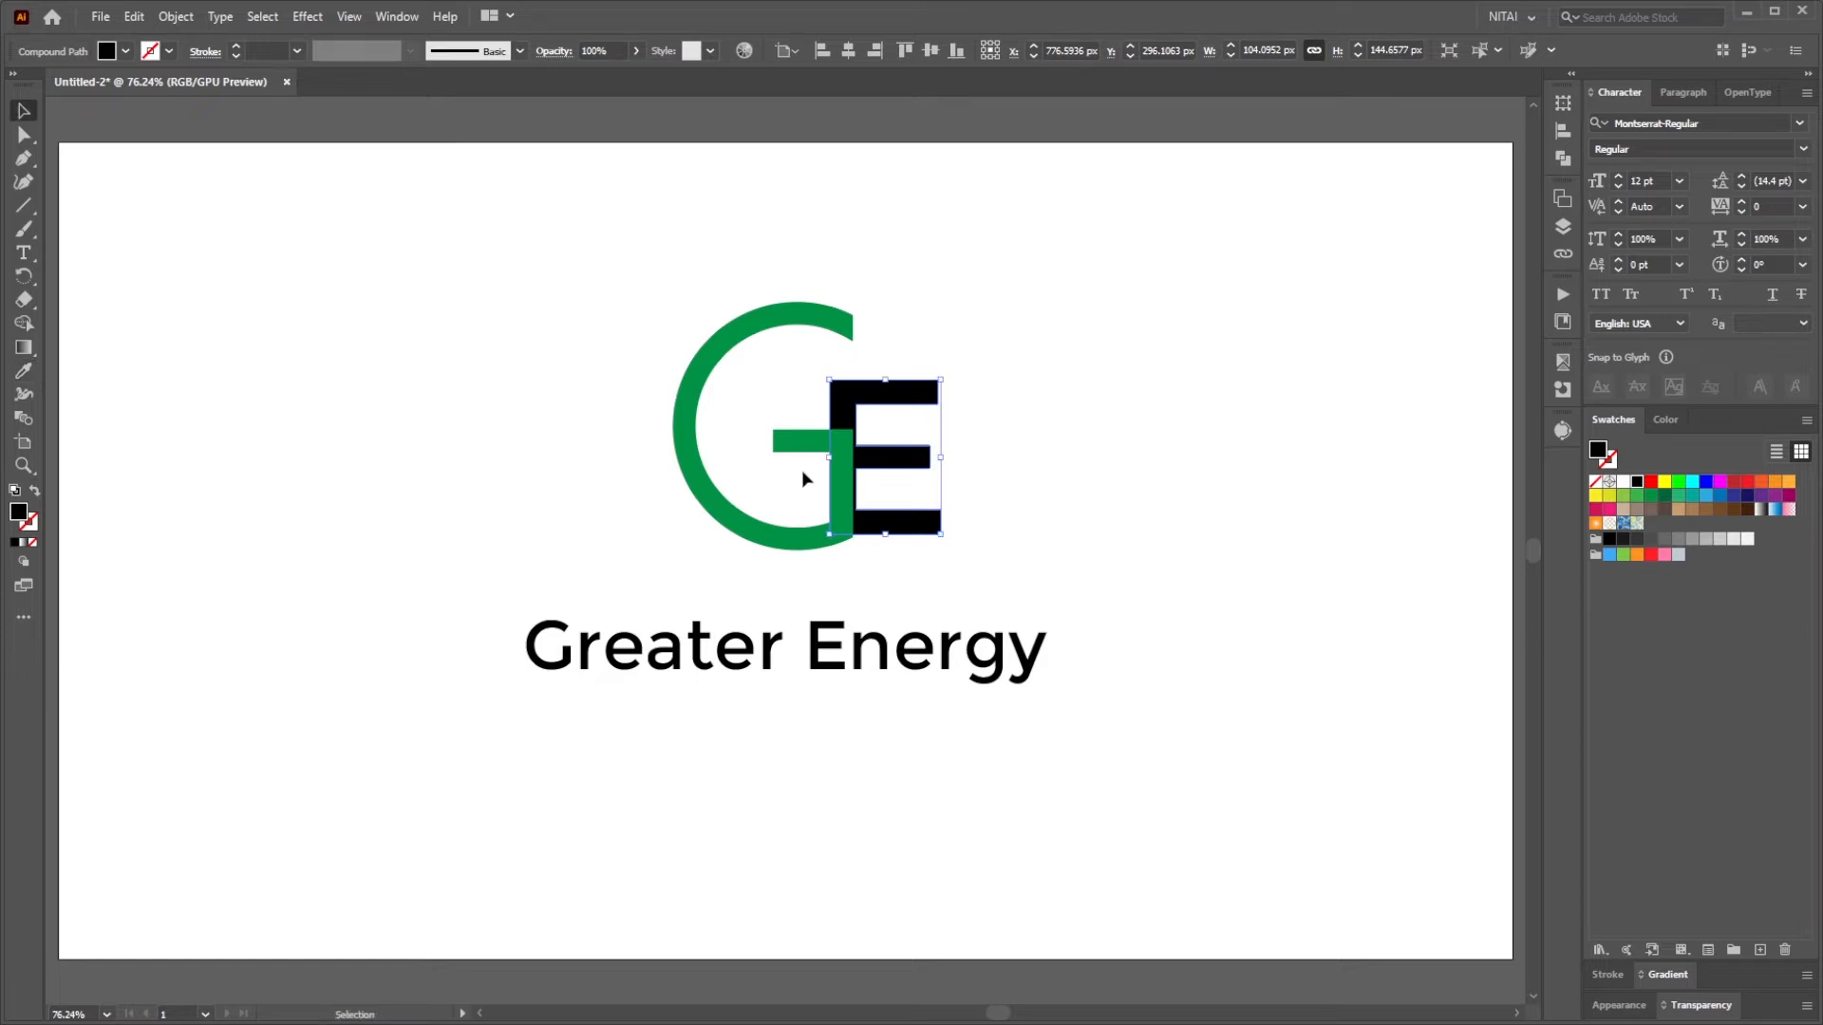
click(1706, 481)
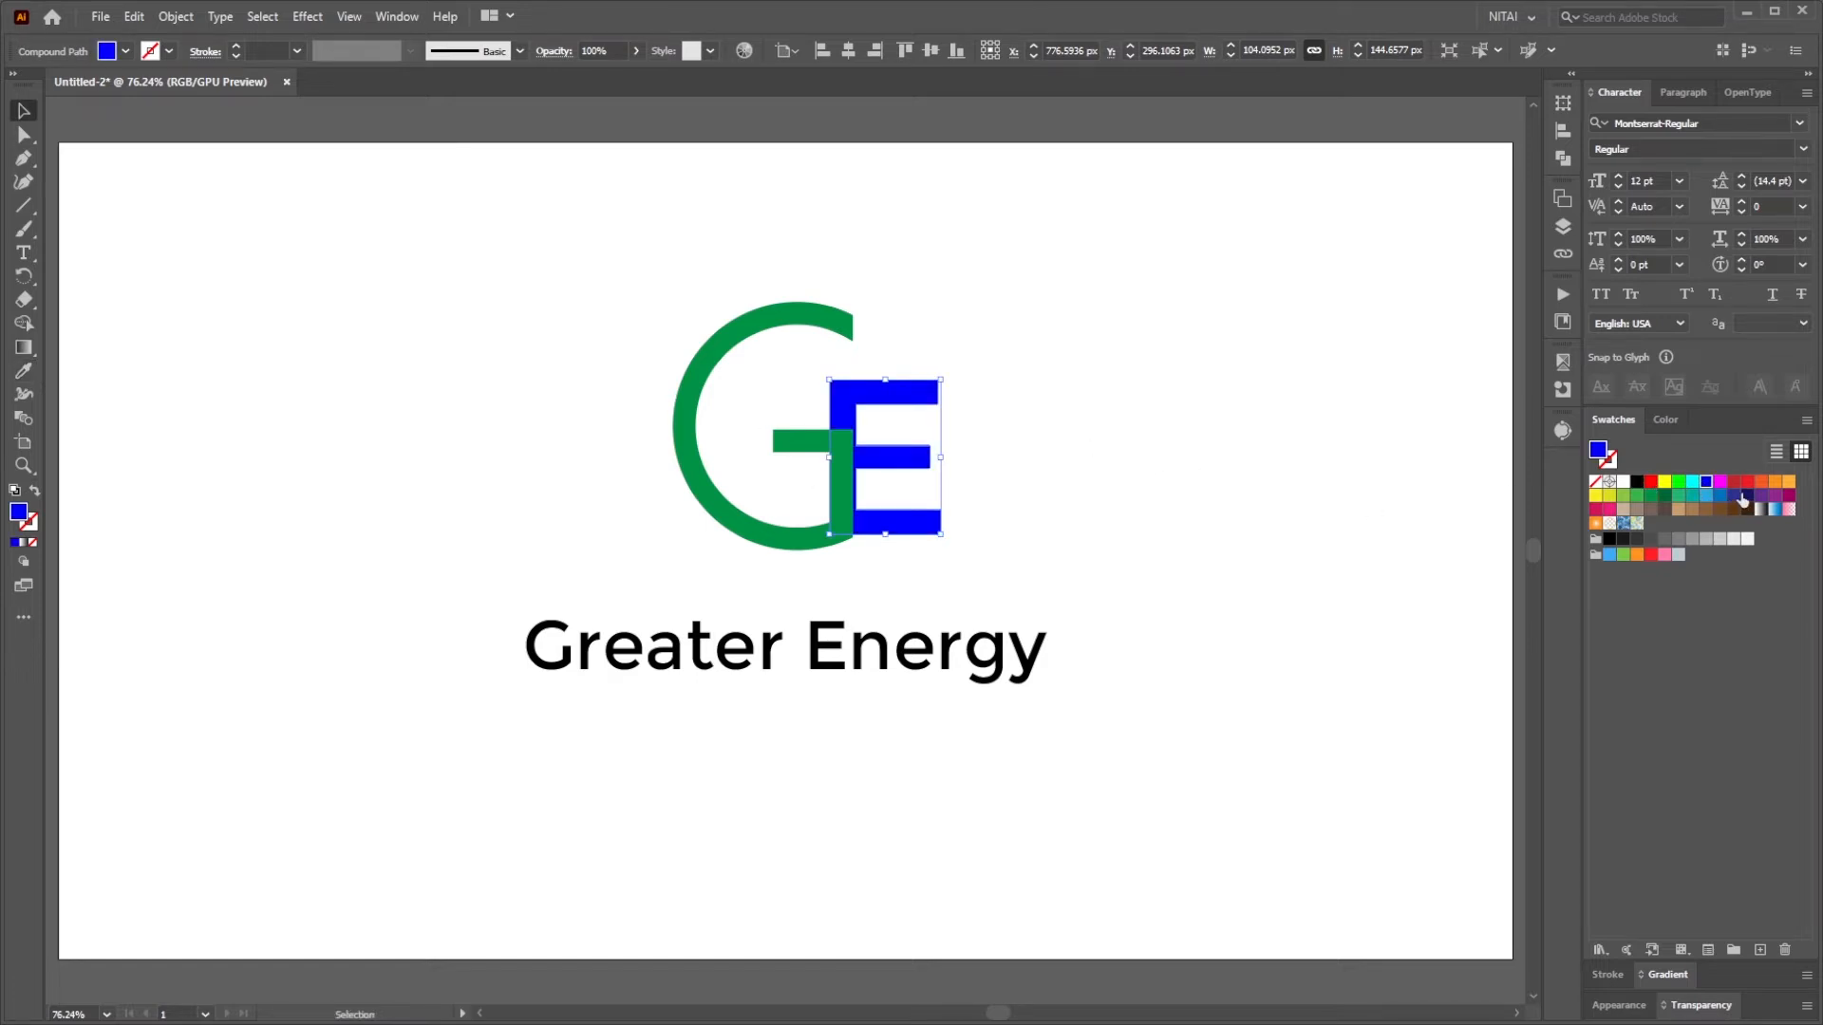
click(1745, 496)
click(1734, 495)
click(1092, 493)
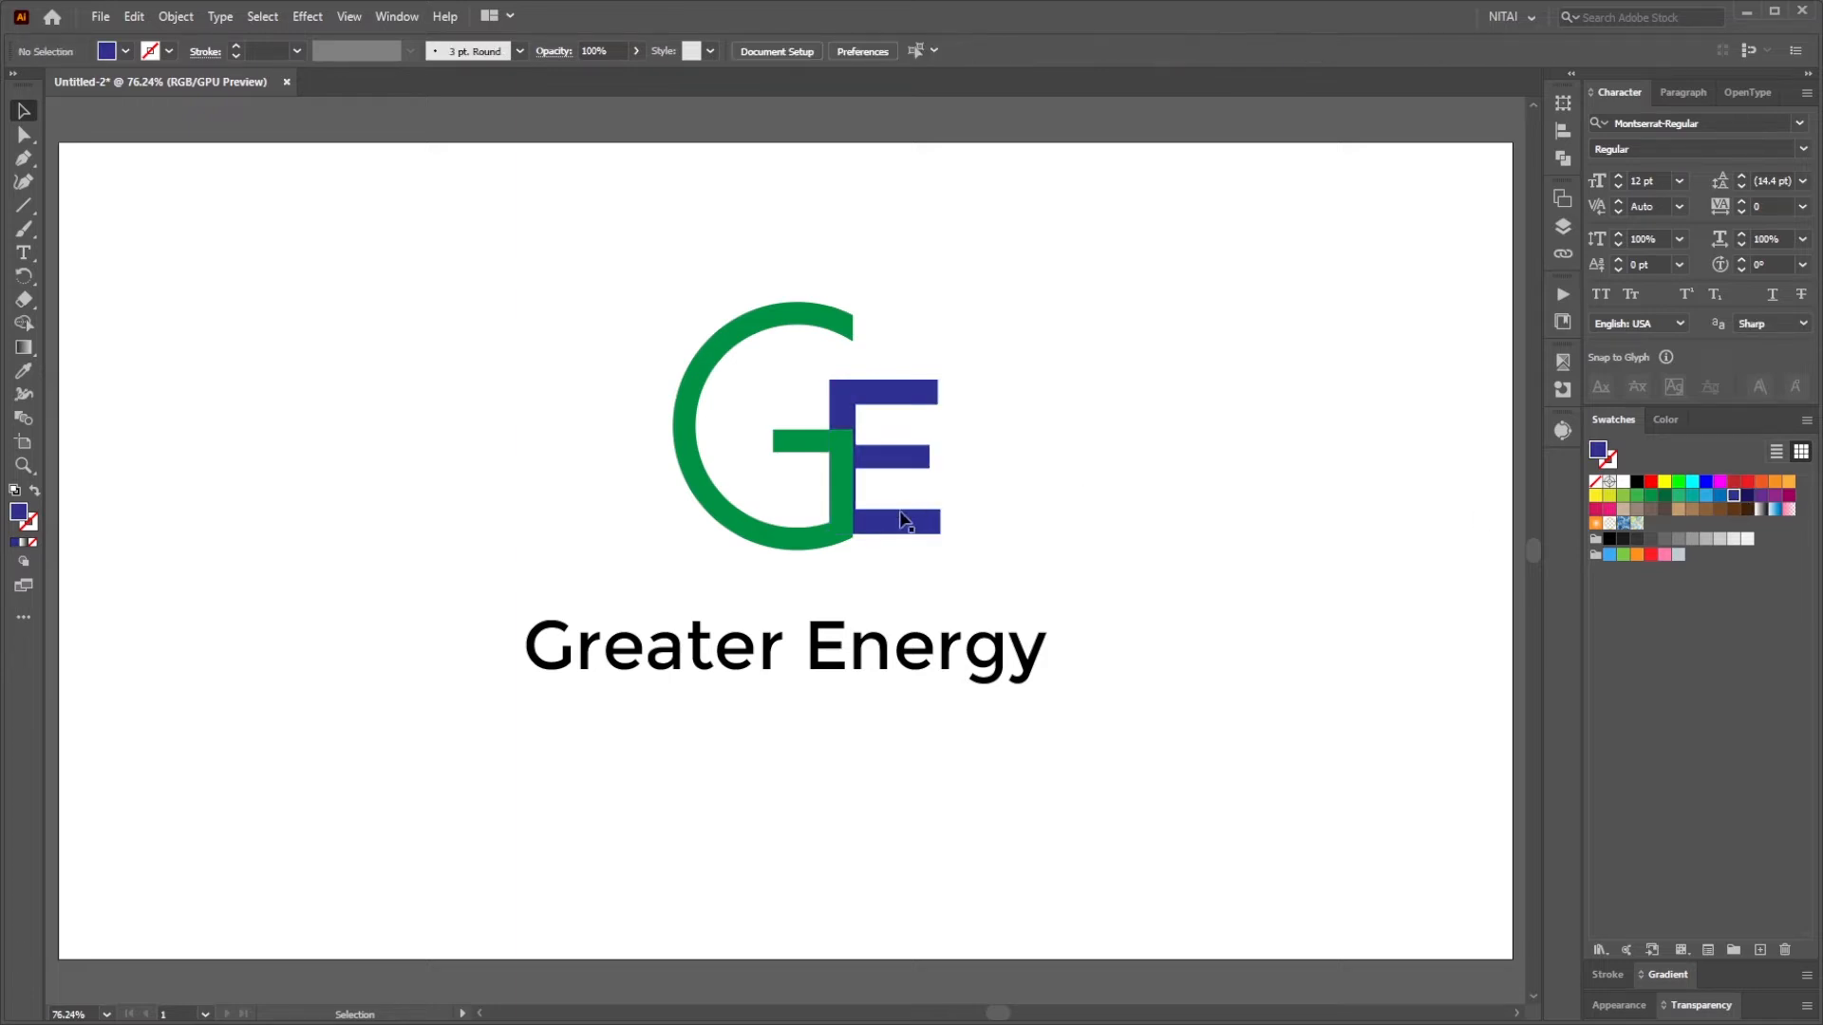
Bring the blue E in front of the green G
click(901, 522)
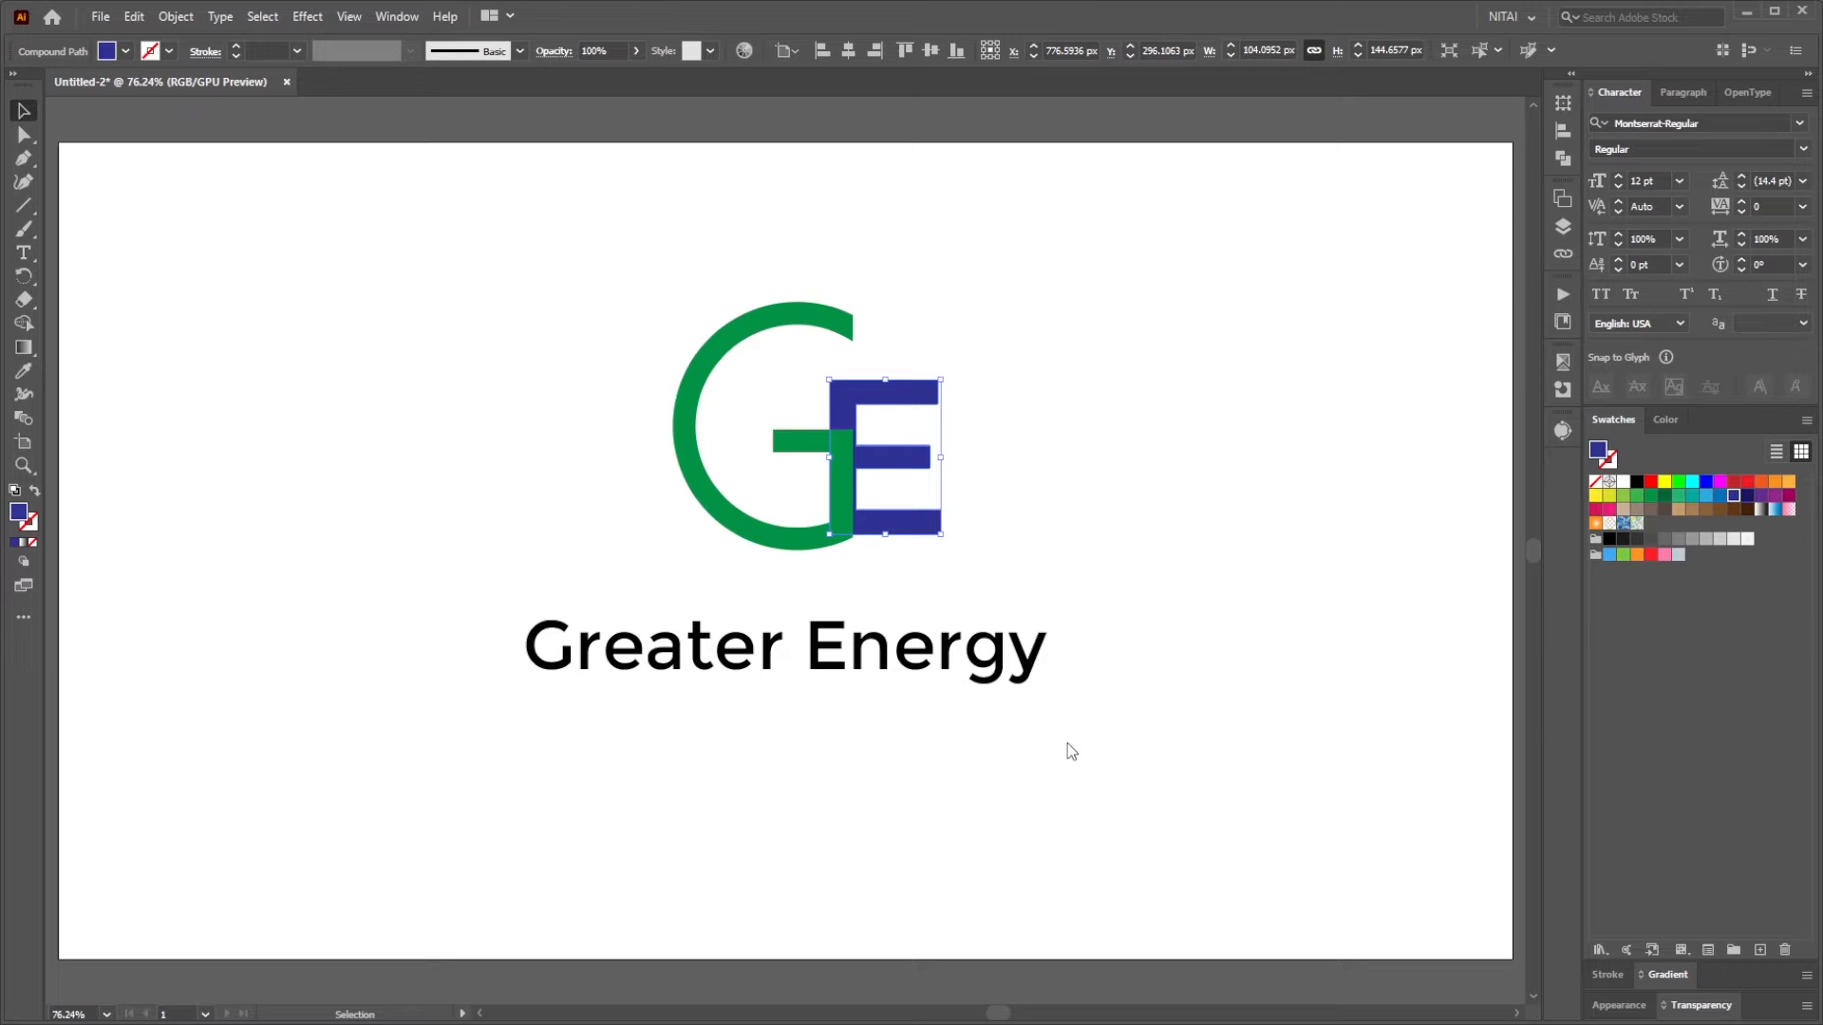
key(ctrl+shift+])
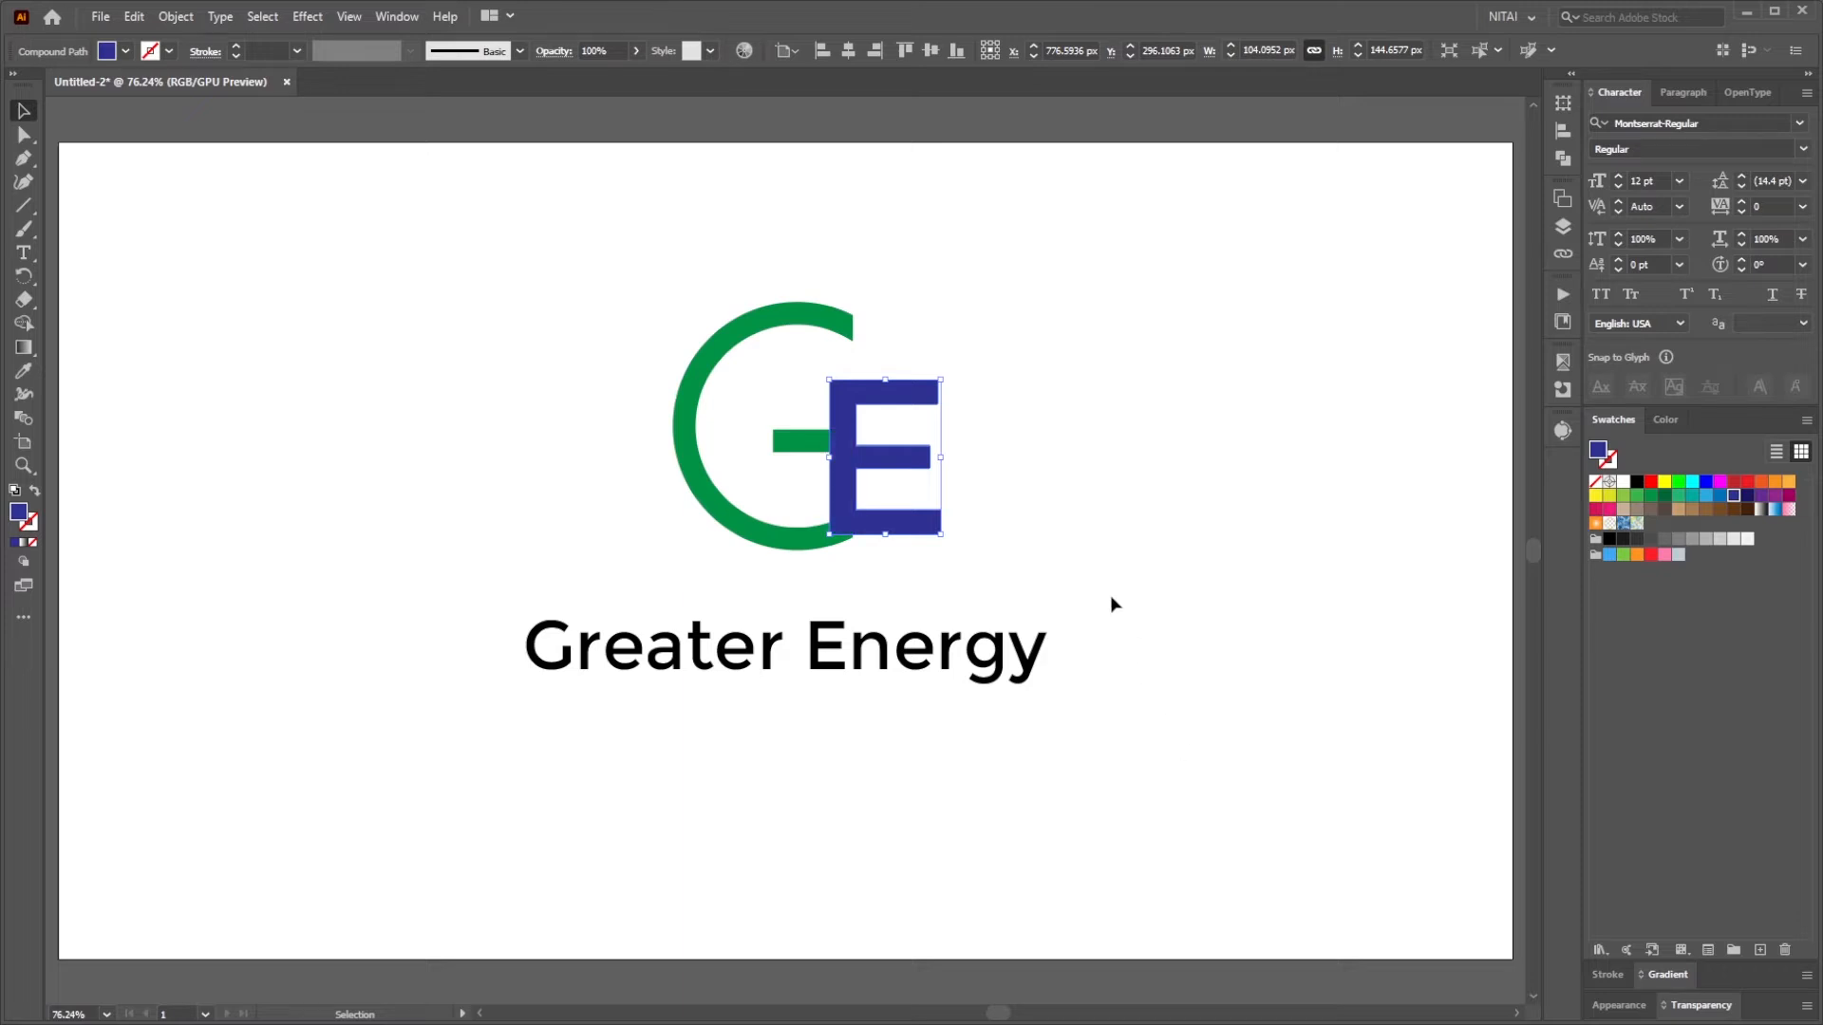
click(1113, 605)
drag(891, 574, 1298, 602)
key(ctrl+0)
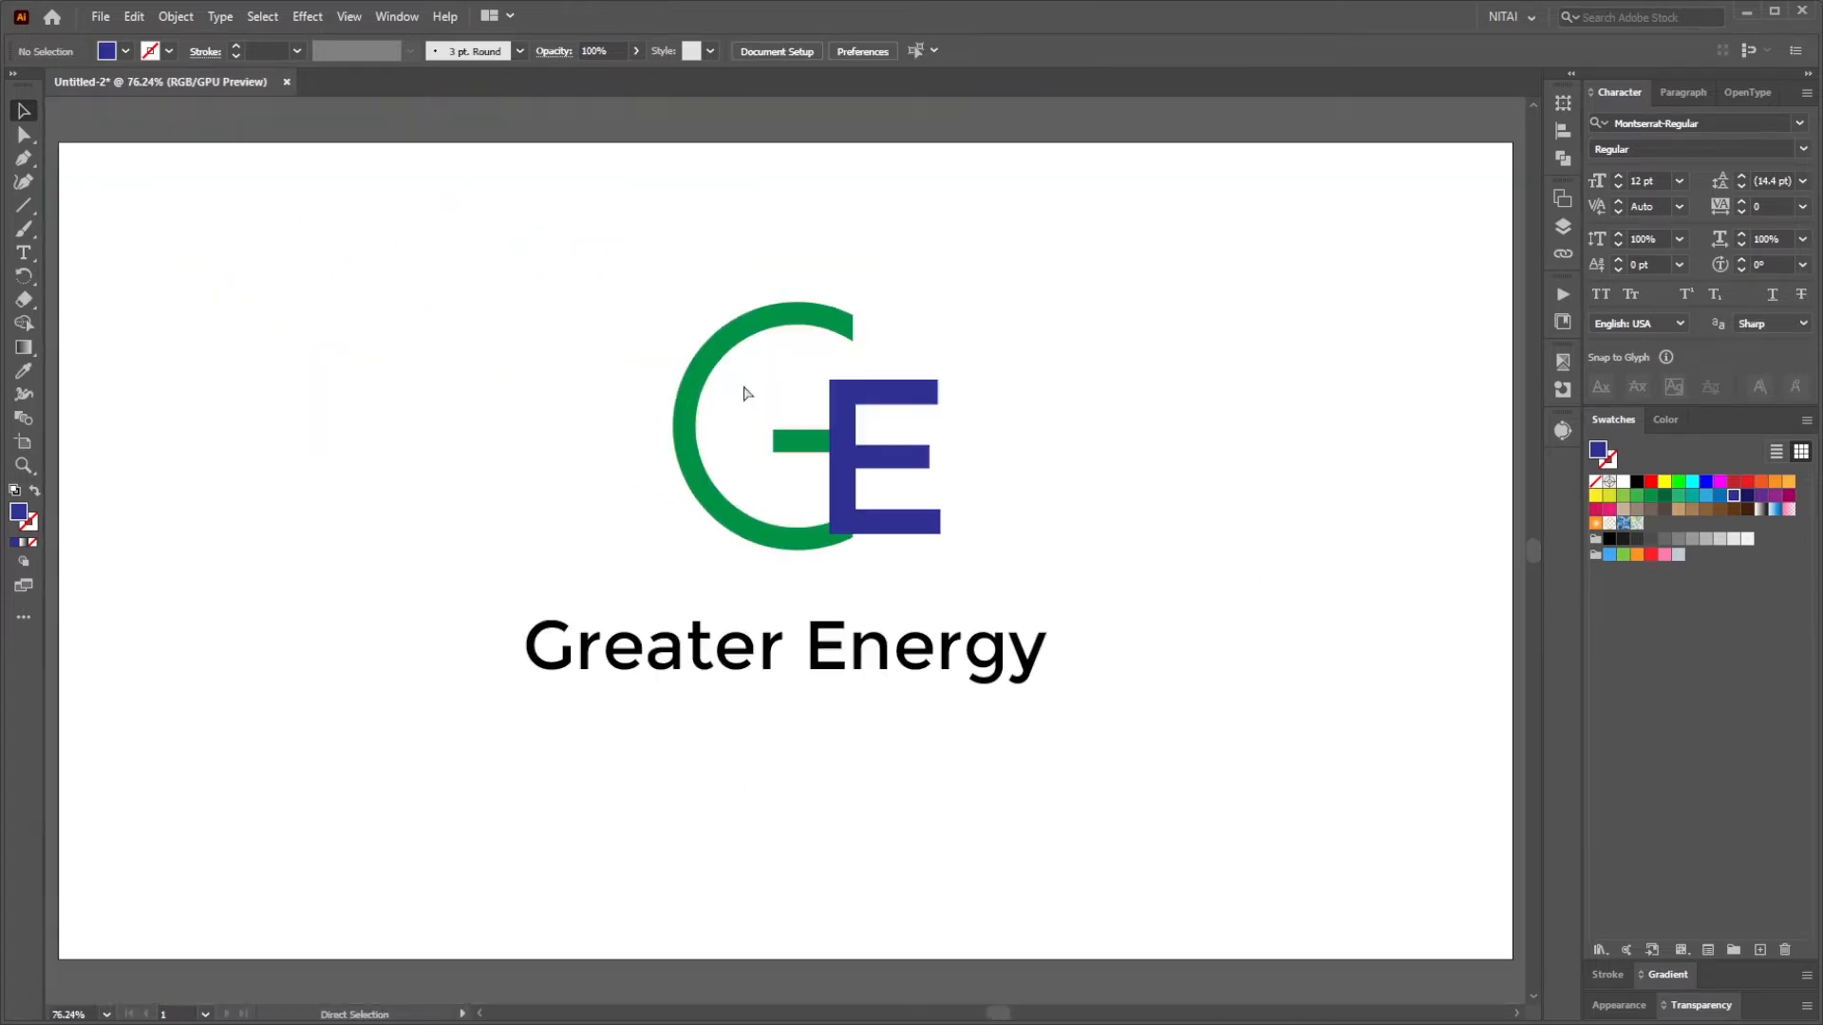
Align the E's stem with the G's stem and enlarge the E up and to the right
drag(913, 526, 914, 527)
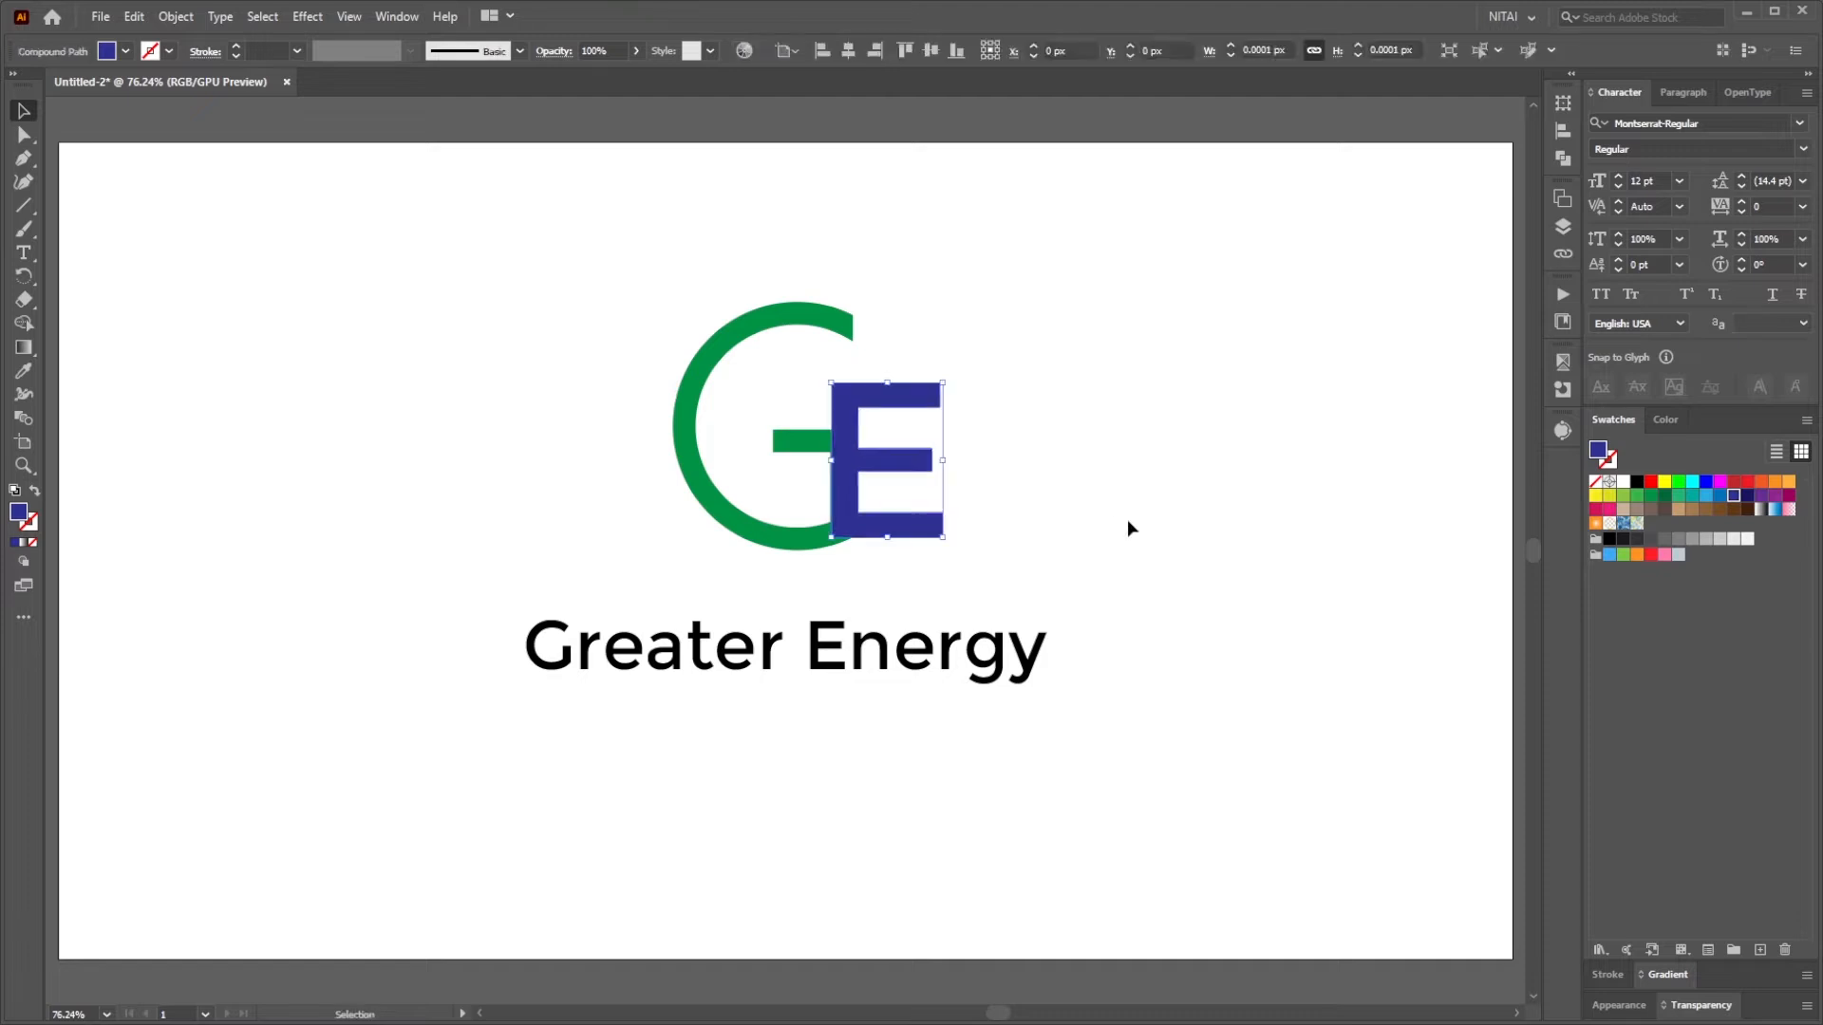
click(1126, 520)
drag(850, 472, 840, 470)
click(1137, 476)
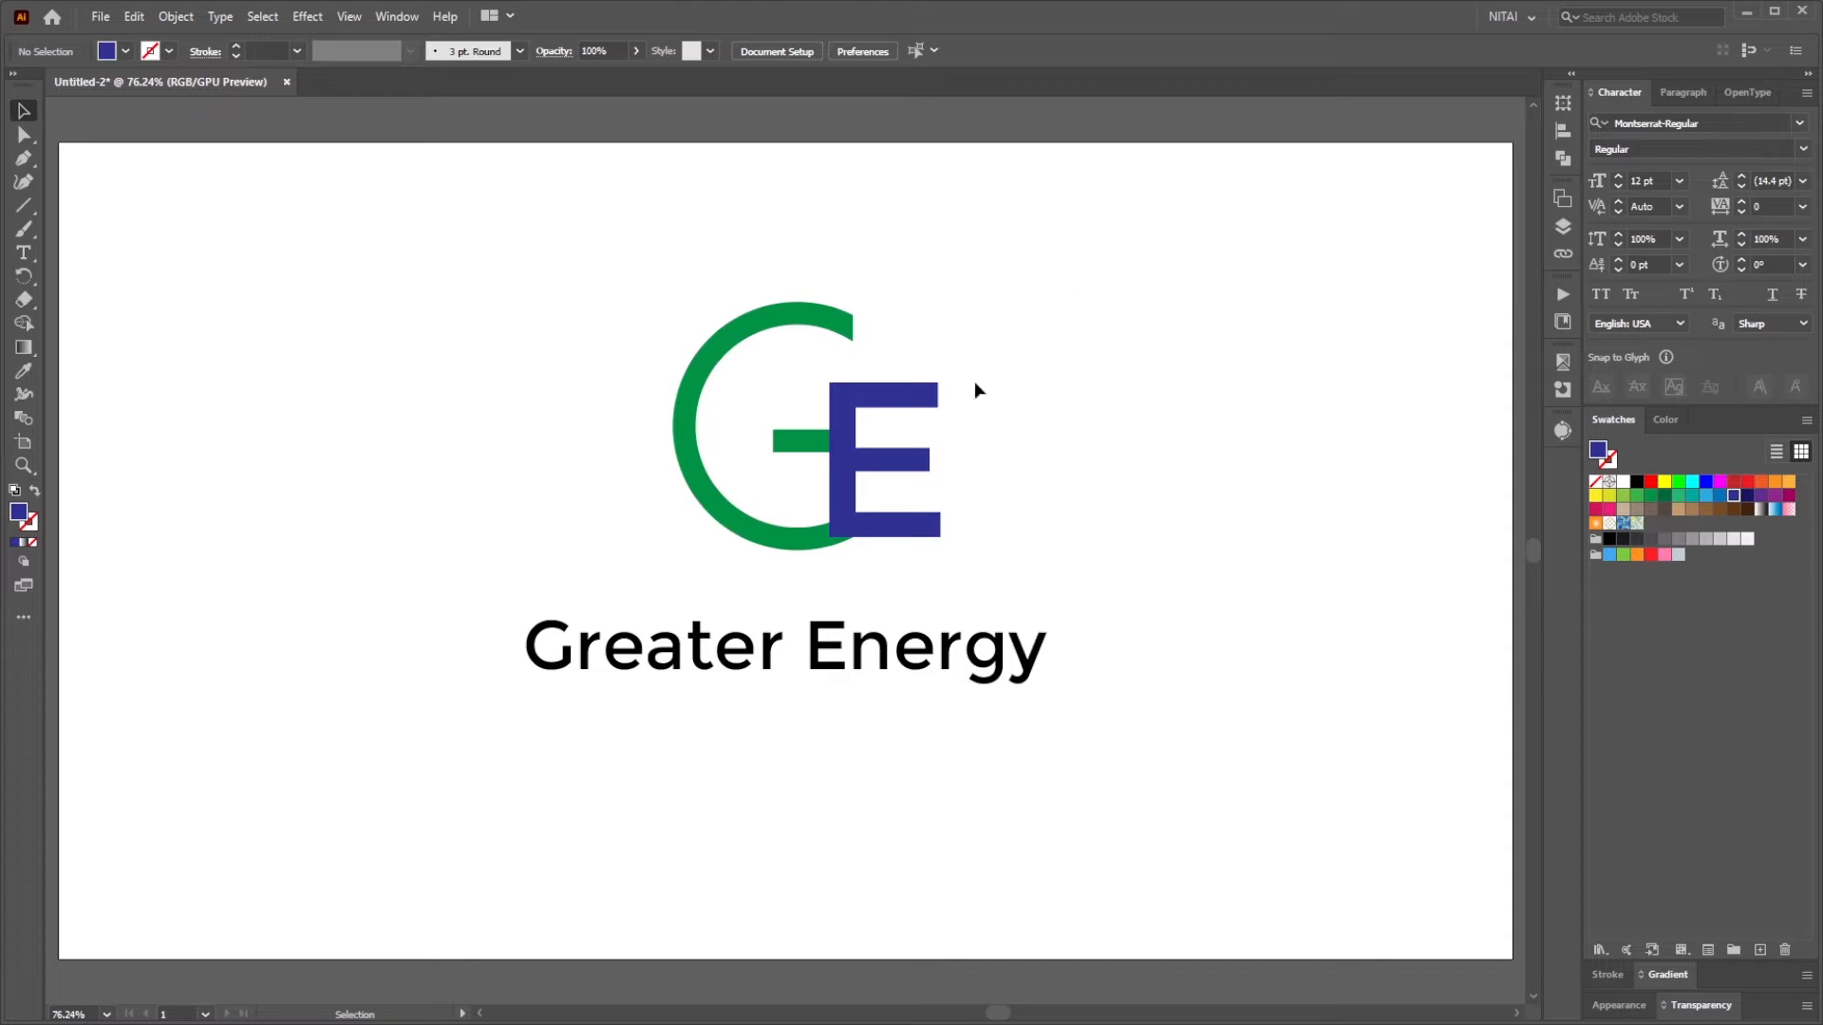
click(914, 395)
drag(946, 380, 958, 358)
click(1059, 420)
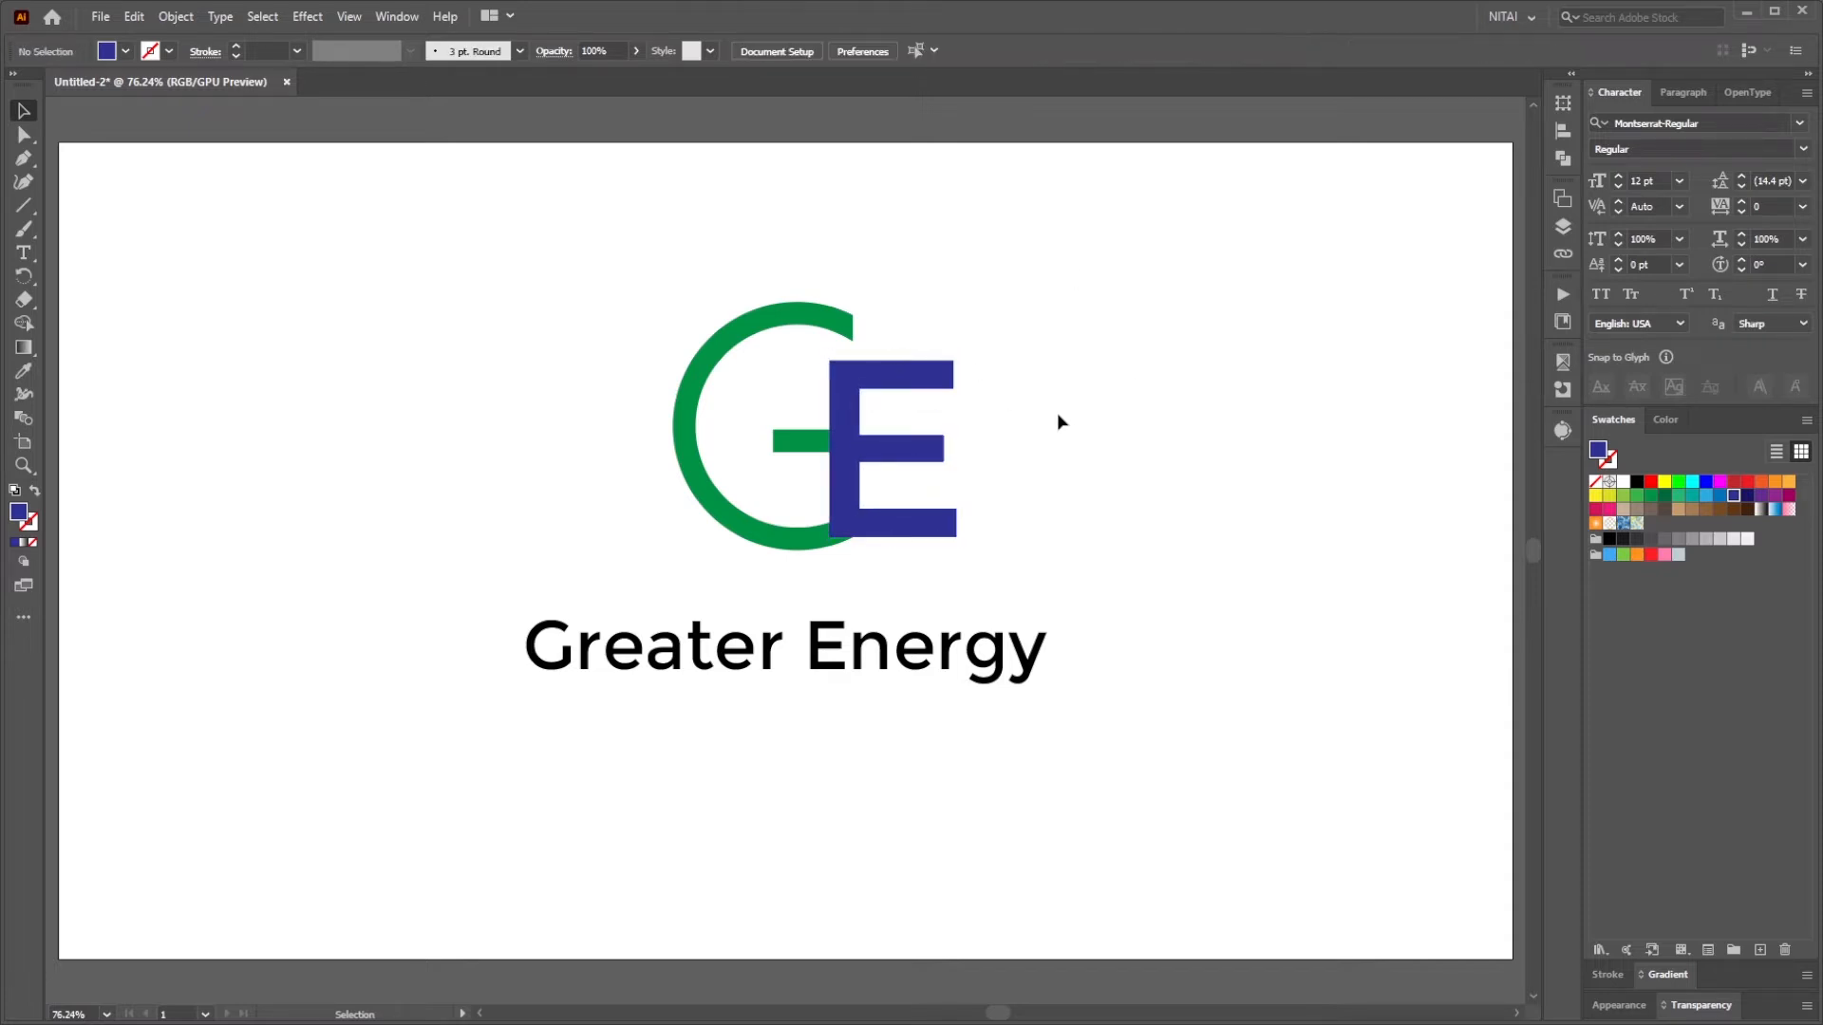
Thicken the G with a green 3 pt stroke
click(782, 330)
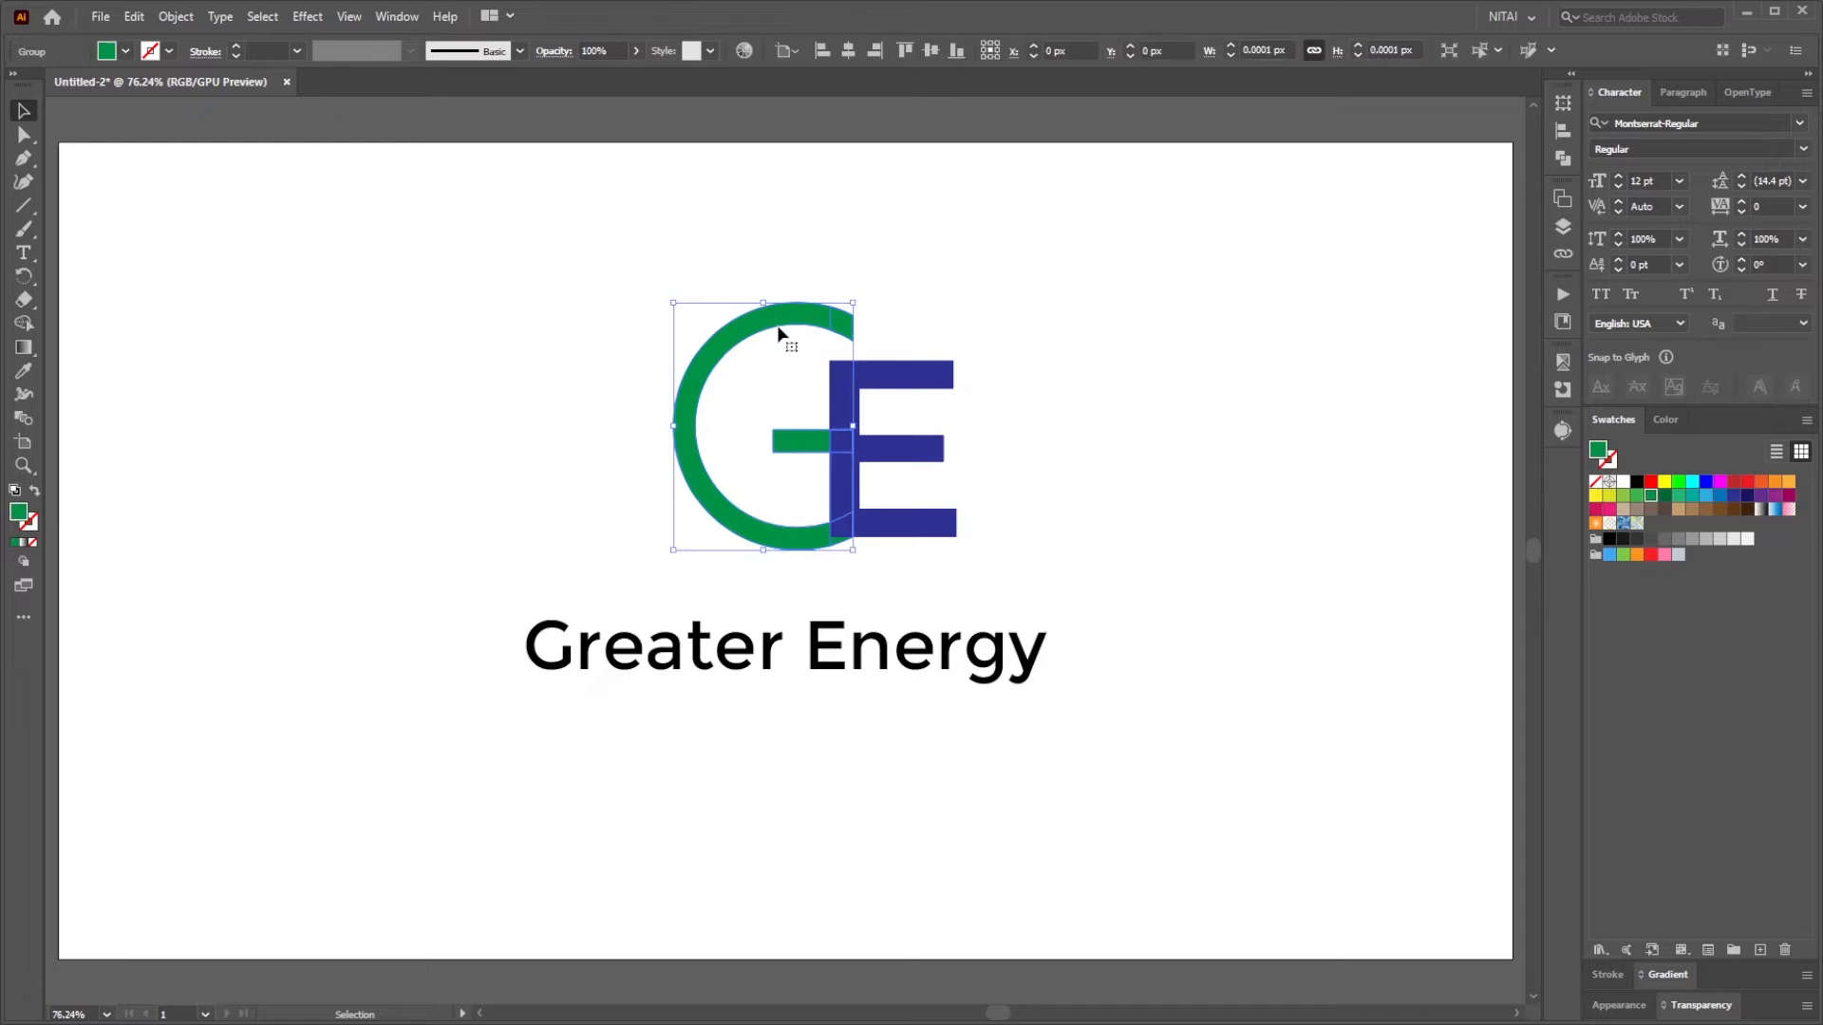
click(235, 46)
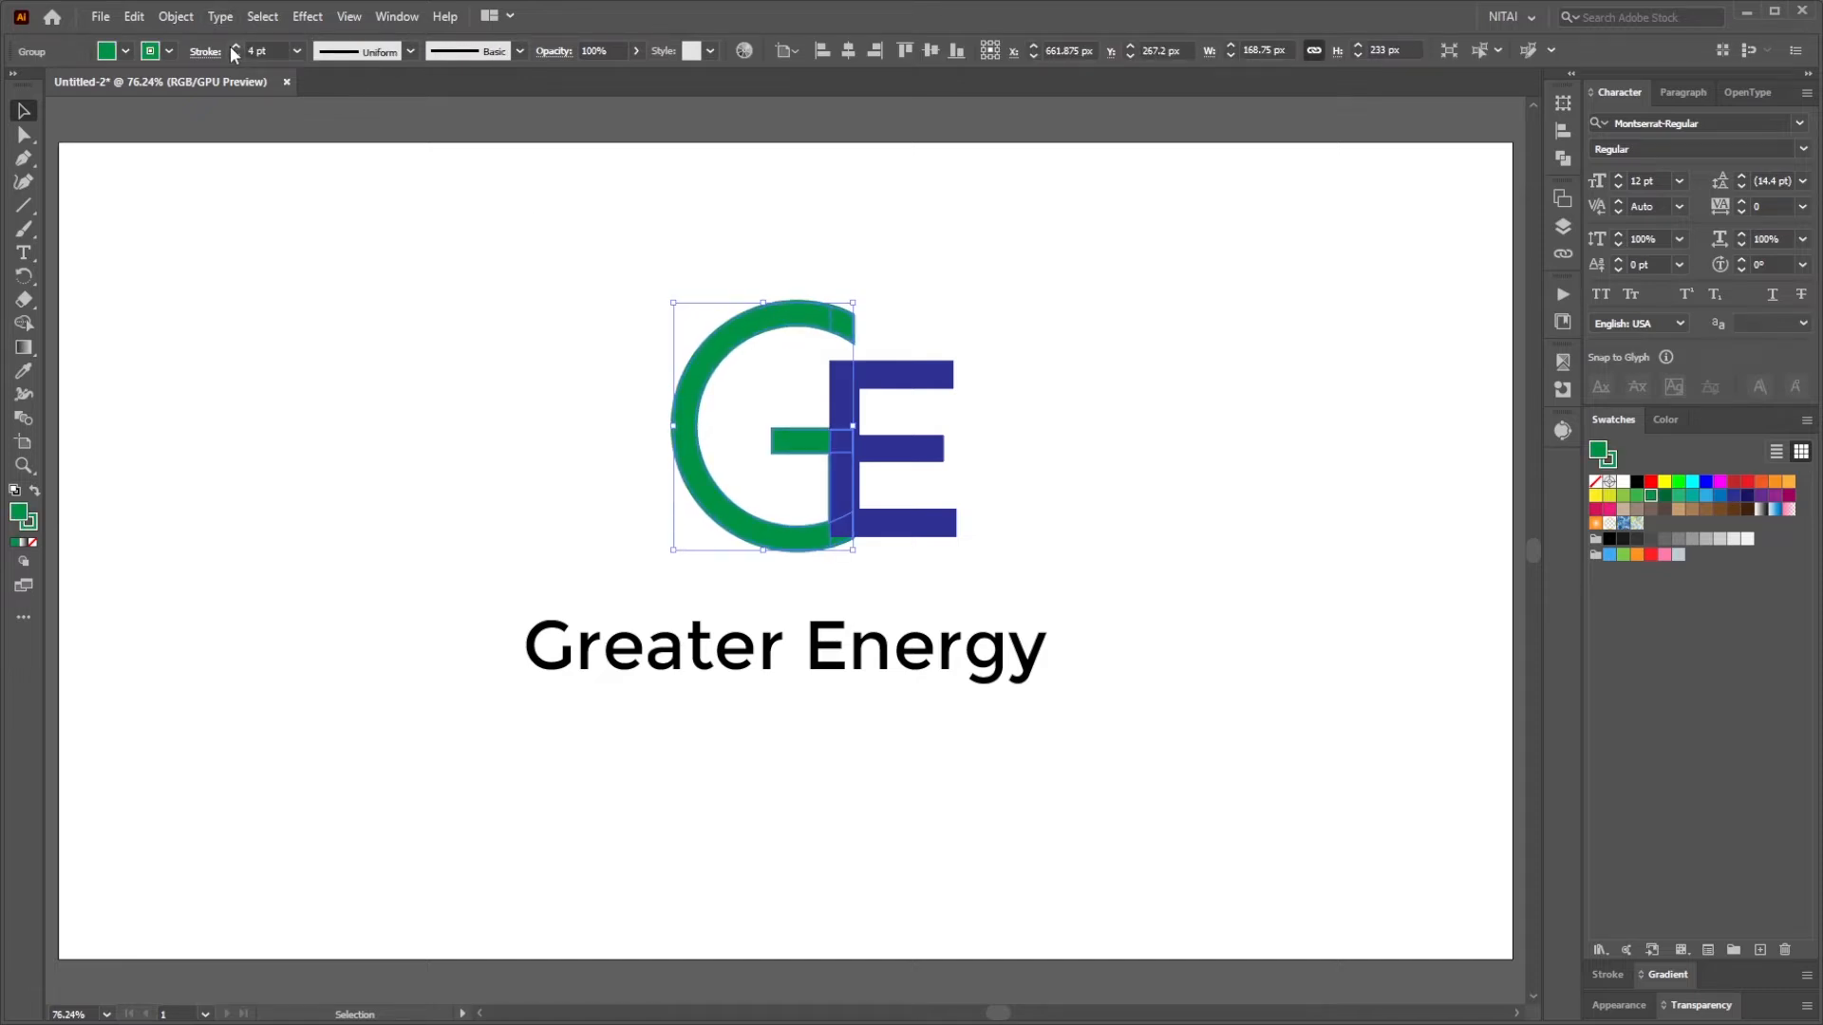
key(a)
click(412, 370)
key(v)
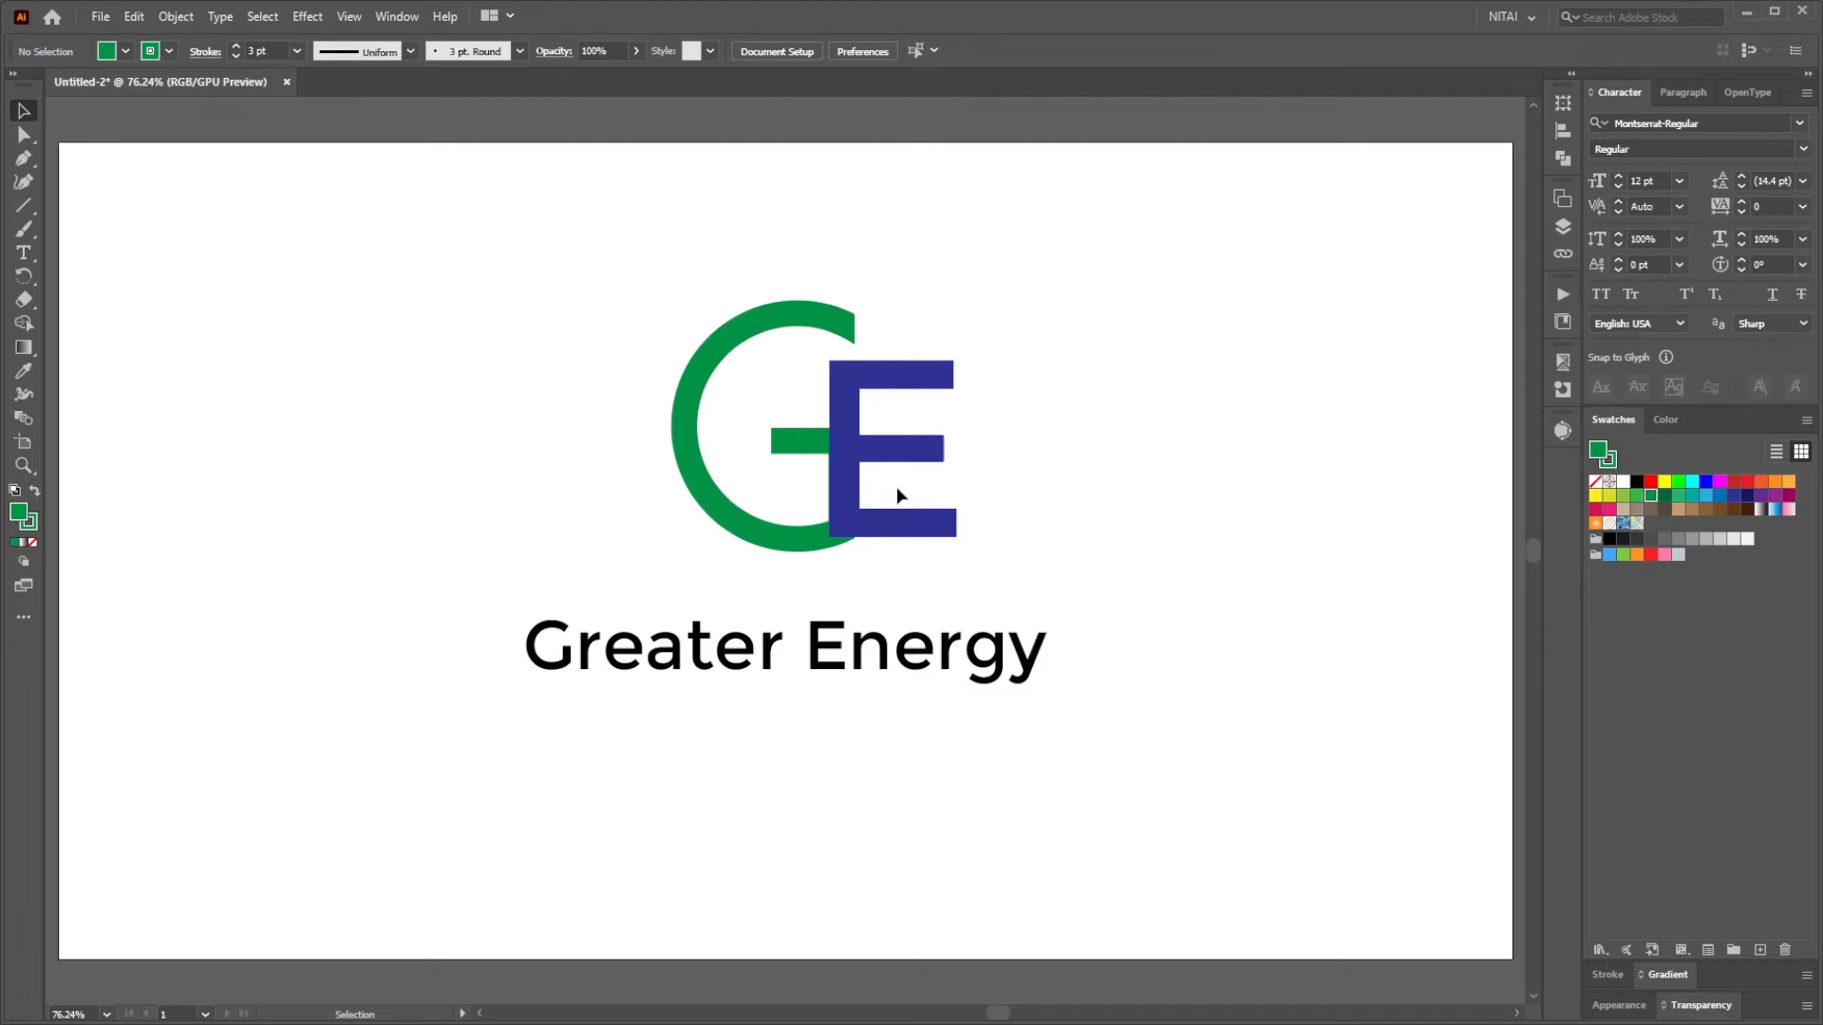
Select the GE monogram and the Greater Energy text and move them straight down on the artboard
key(p)
key(backslash)
key(v)
drag(410, 249, 1167, 772)
drag(879, 541, 879, 672)
click(970, 338)
Draw a slanted line above the G, about 102 px wide and 151 px high, running down to the left
click(25, 207)
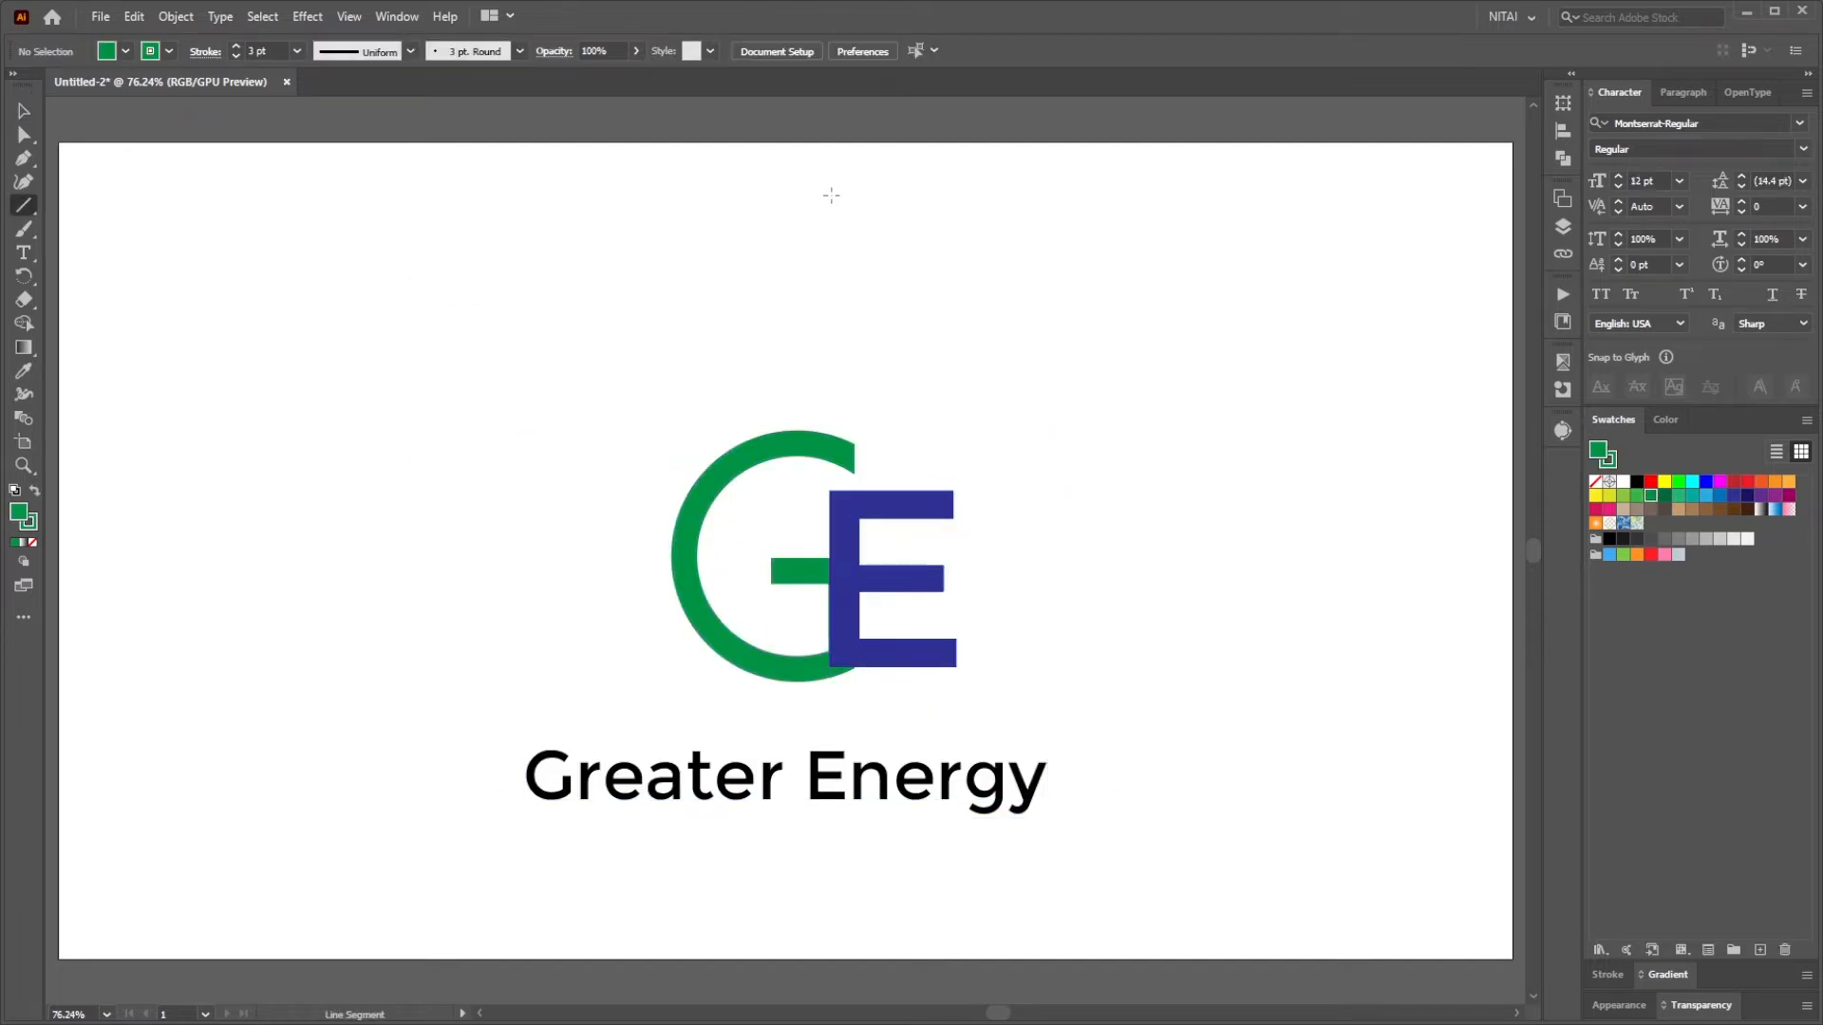
drag(847, 169, 739, 328)
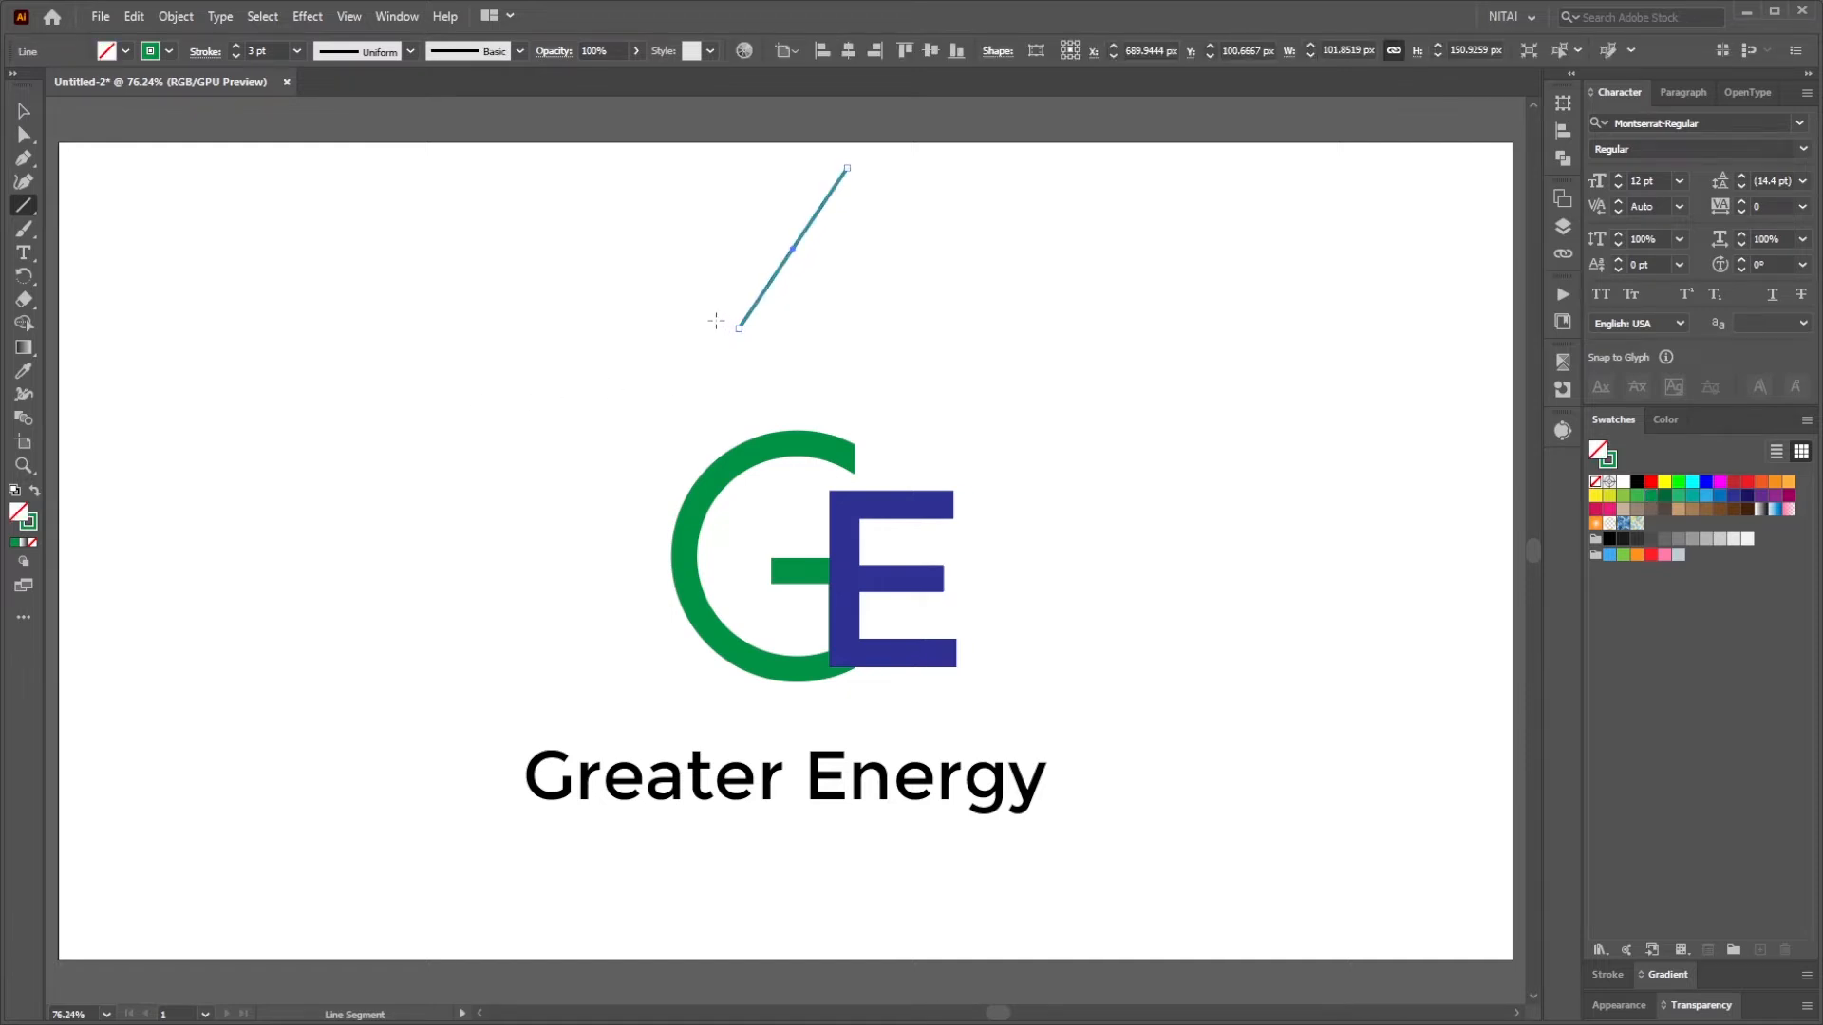
Draw a horizontal line about 190 px wide above the G and align it with the slanted line's left and bottom edges
drag(715, 321, 919, 319)
key(v)
shift+click(759, 294)
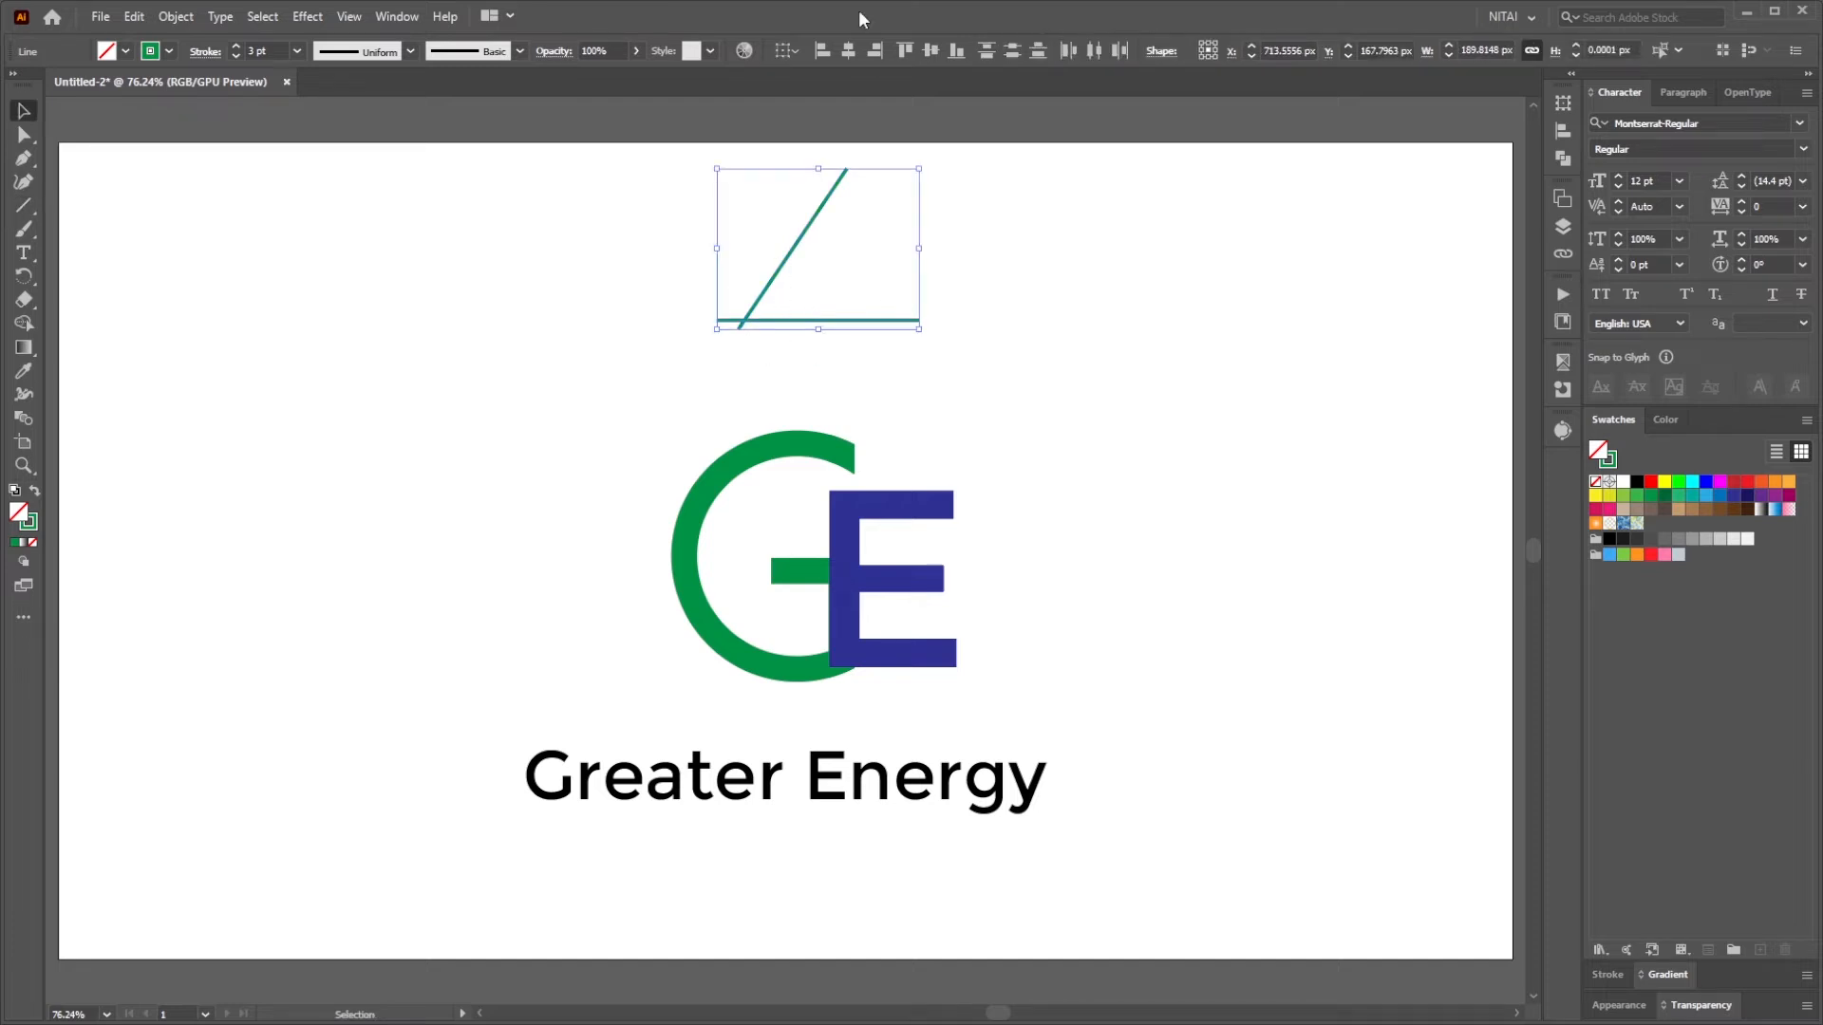
click(822, 50)
click(956, 51)
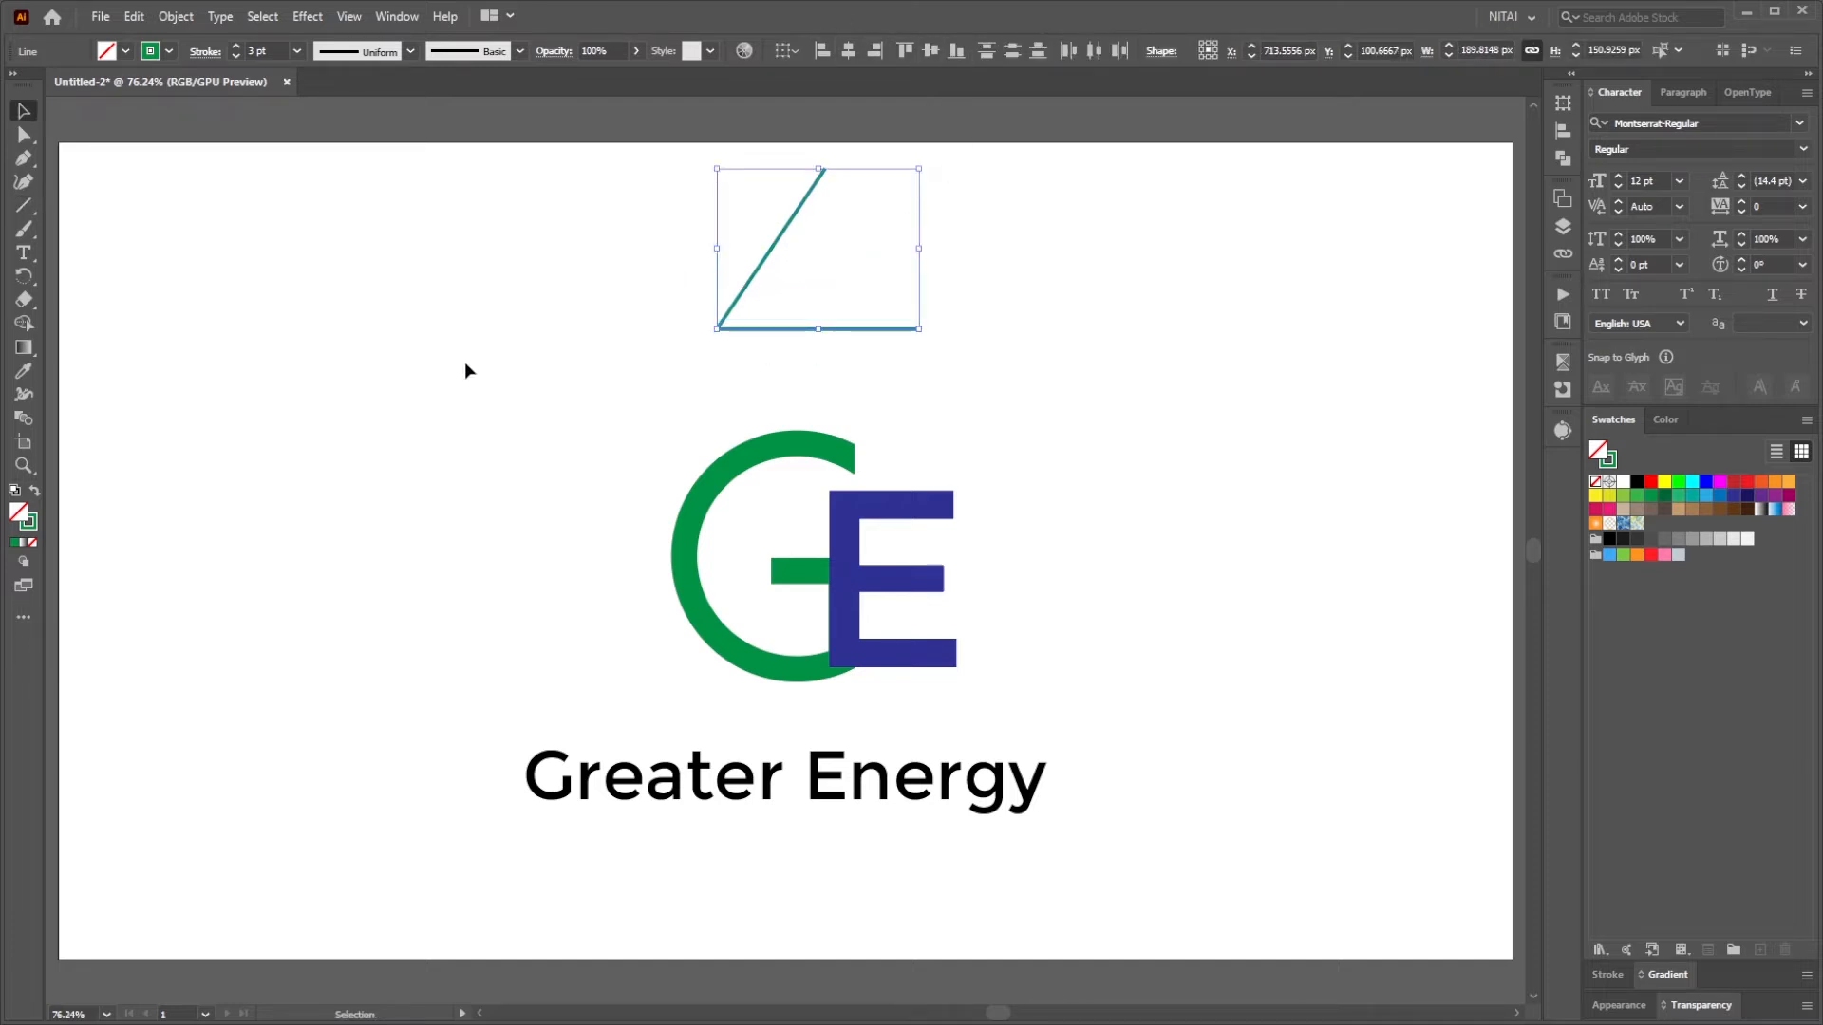
Move the horizontal line up slightly so it crosses the slanted line just above its lower end
click(769, 299)
drag(705, 277, 769, 350)
click(753, 314)
drag(756, 331, 757, 316)
click(920, 357)
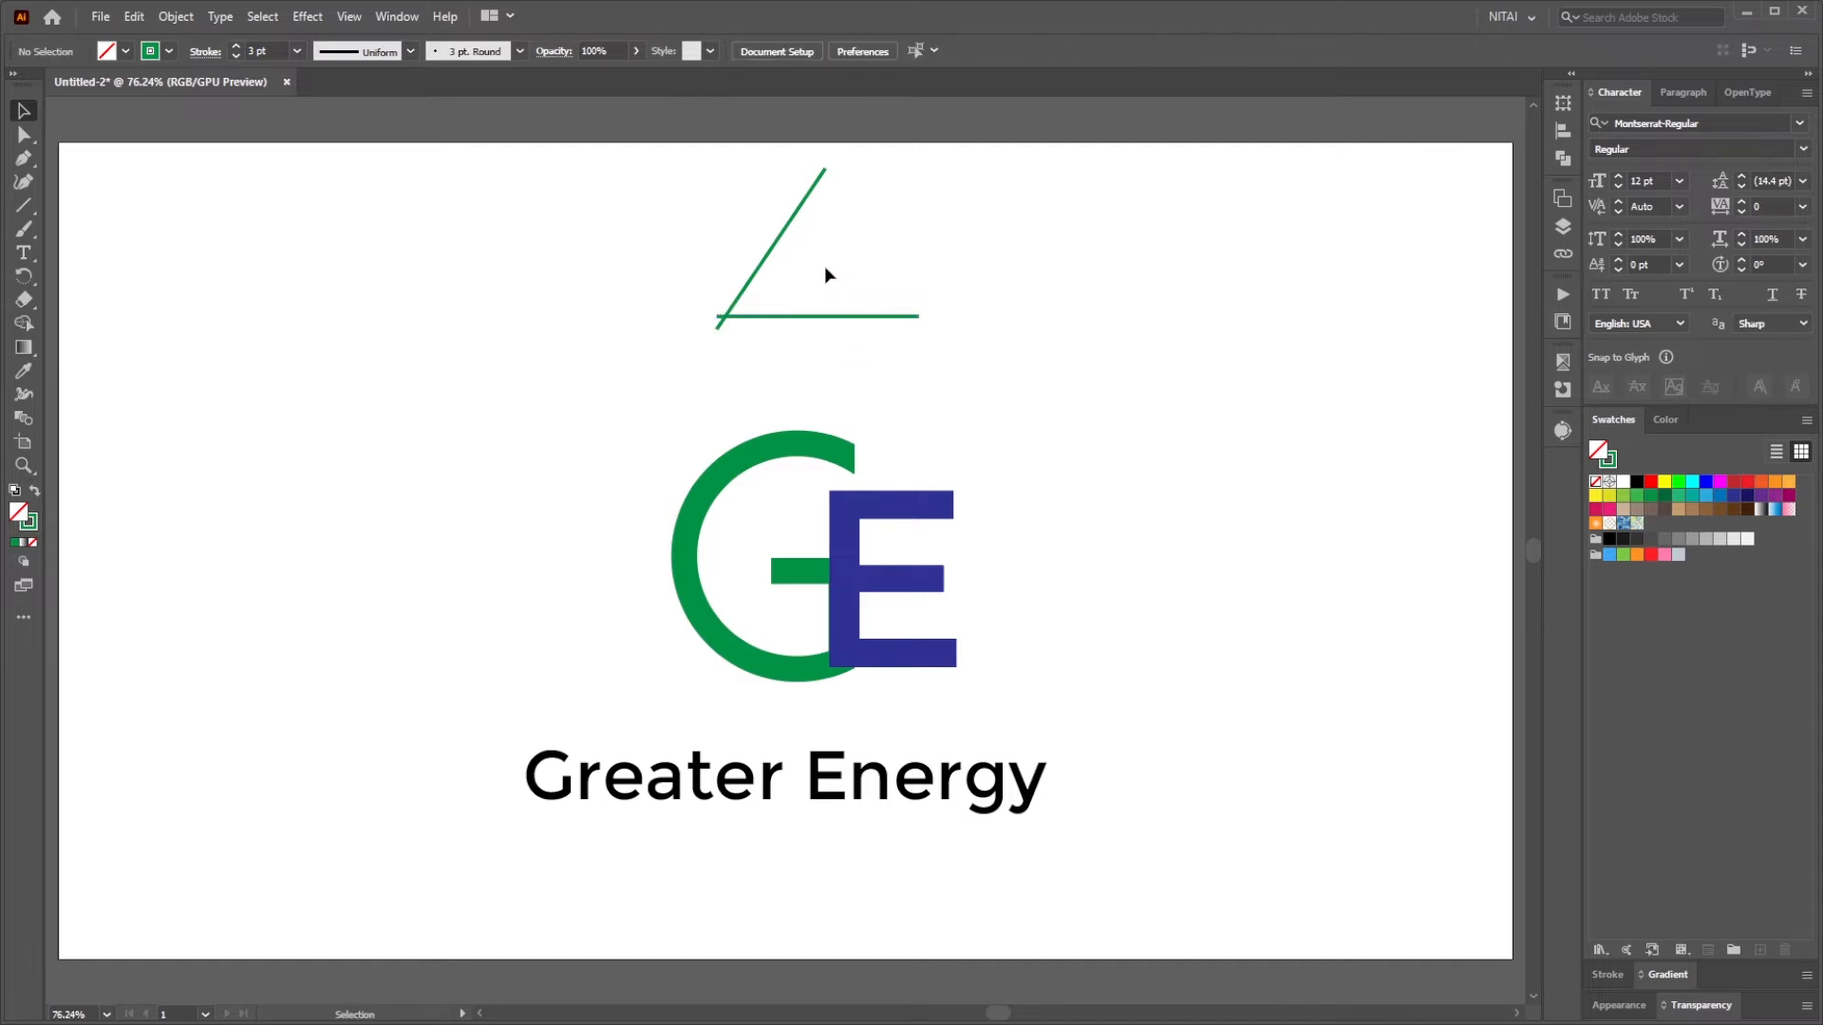
Draw a steep straight segment with the Pen tool from the slanted line's upper end down into the G
key(p)
click(825, 170)
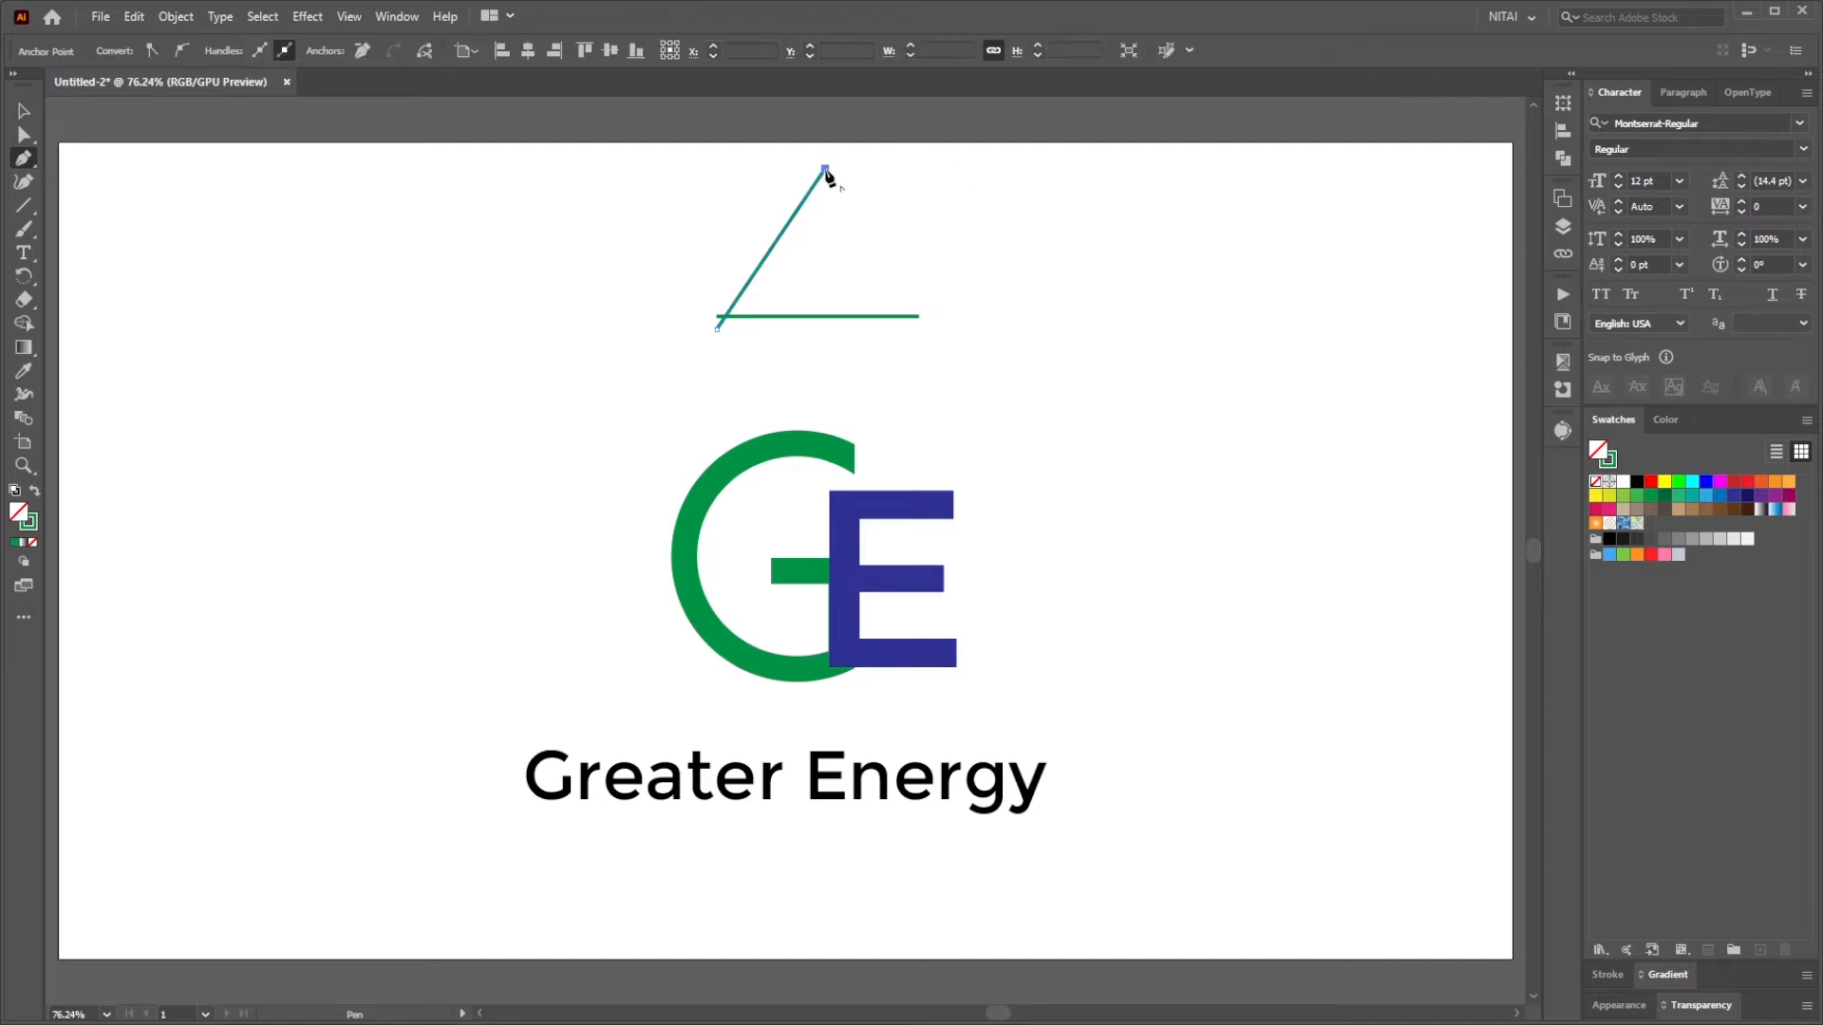
click(719, 517)
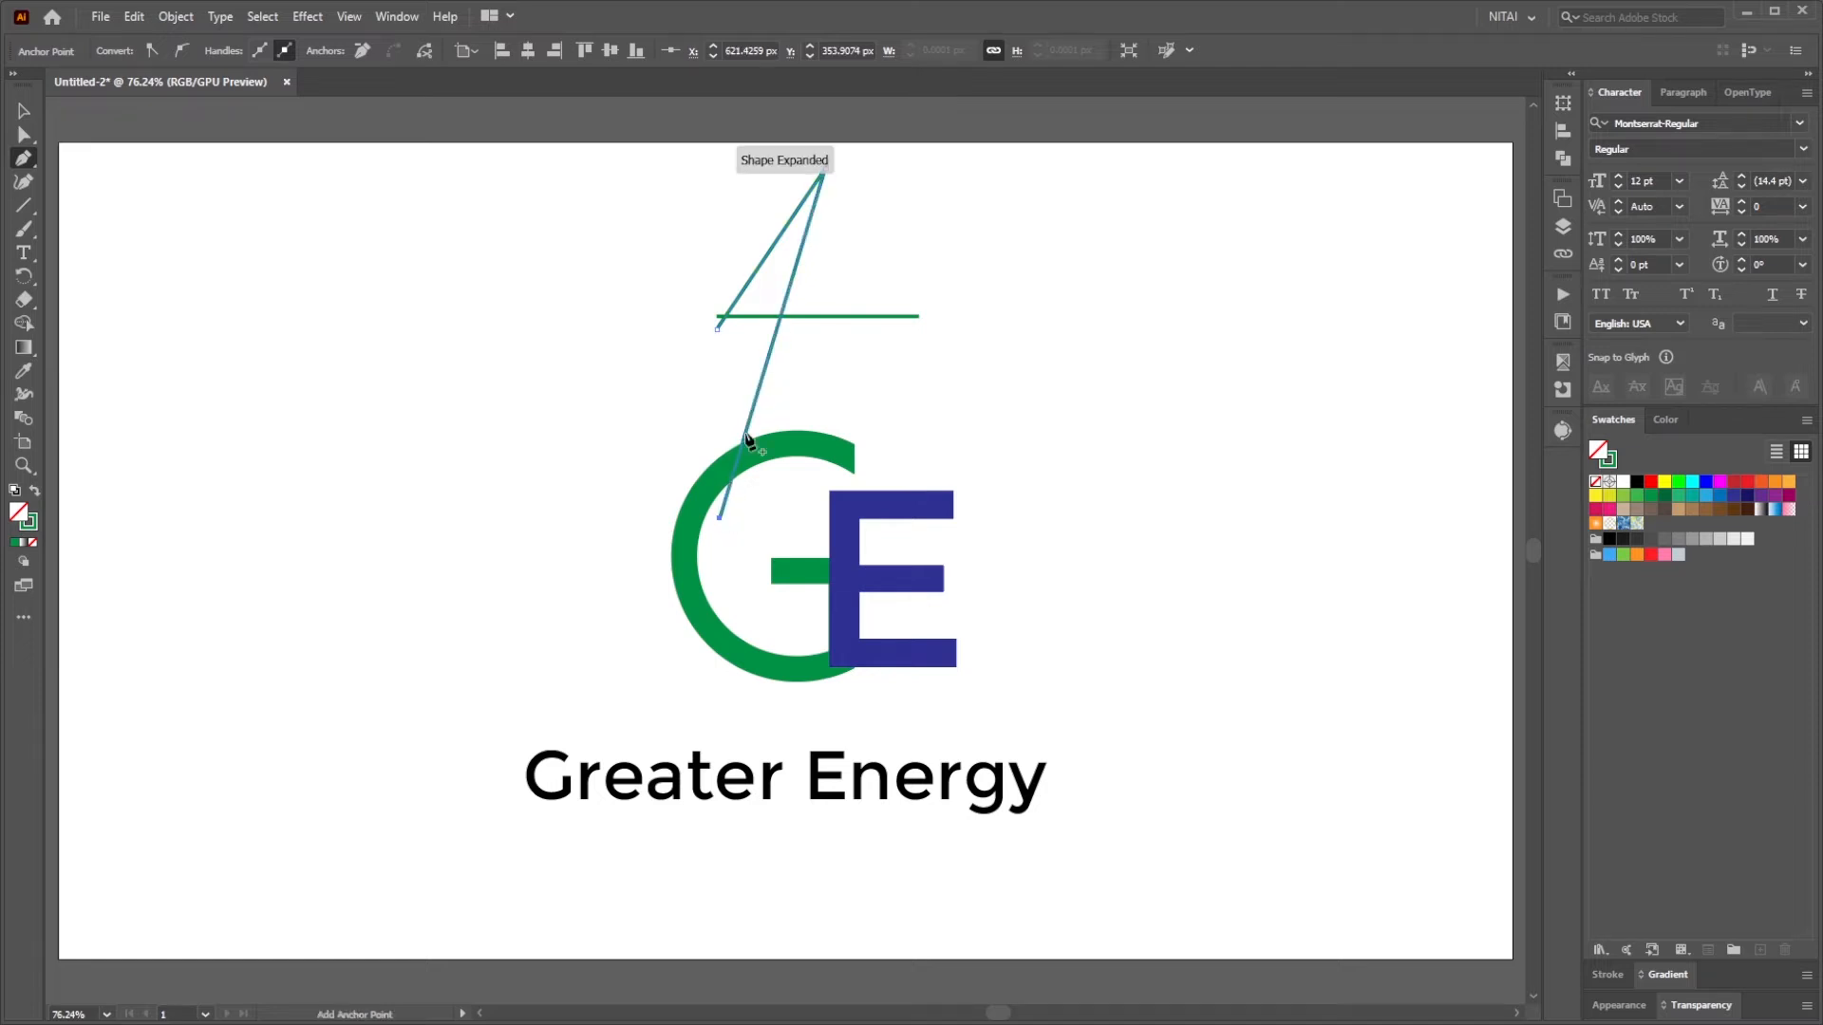
key(v)
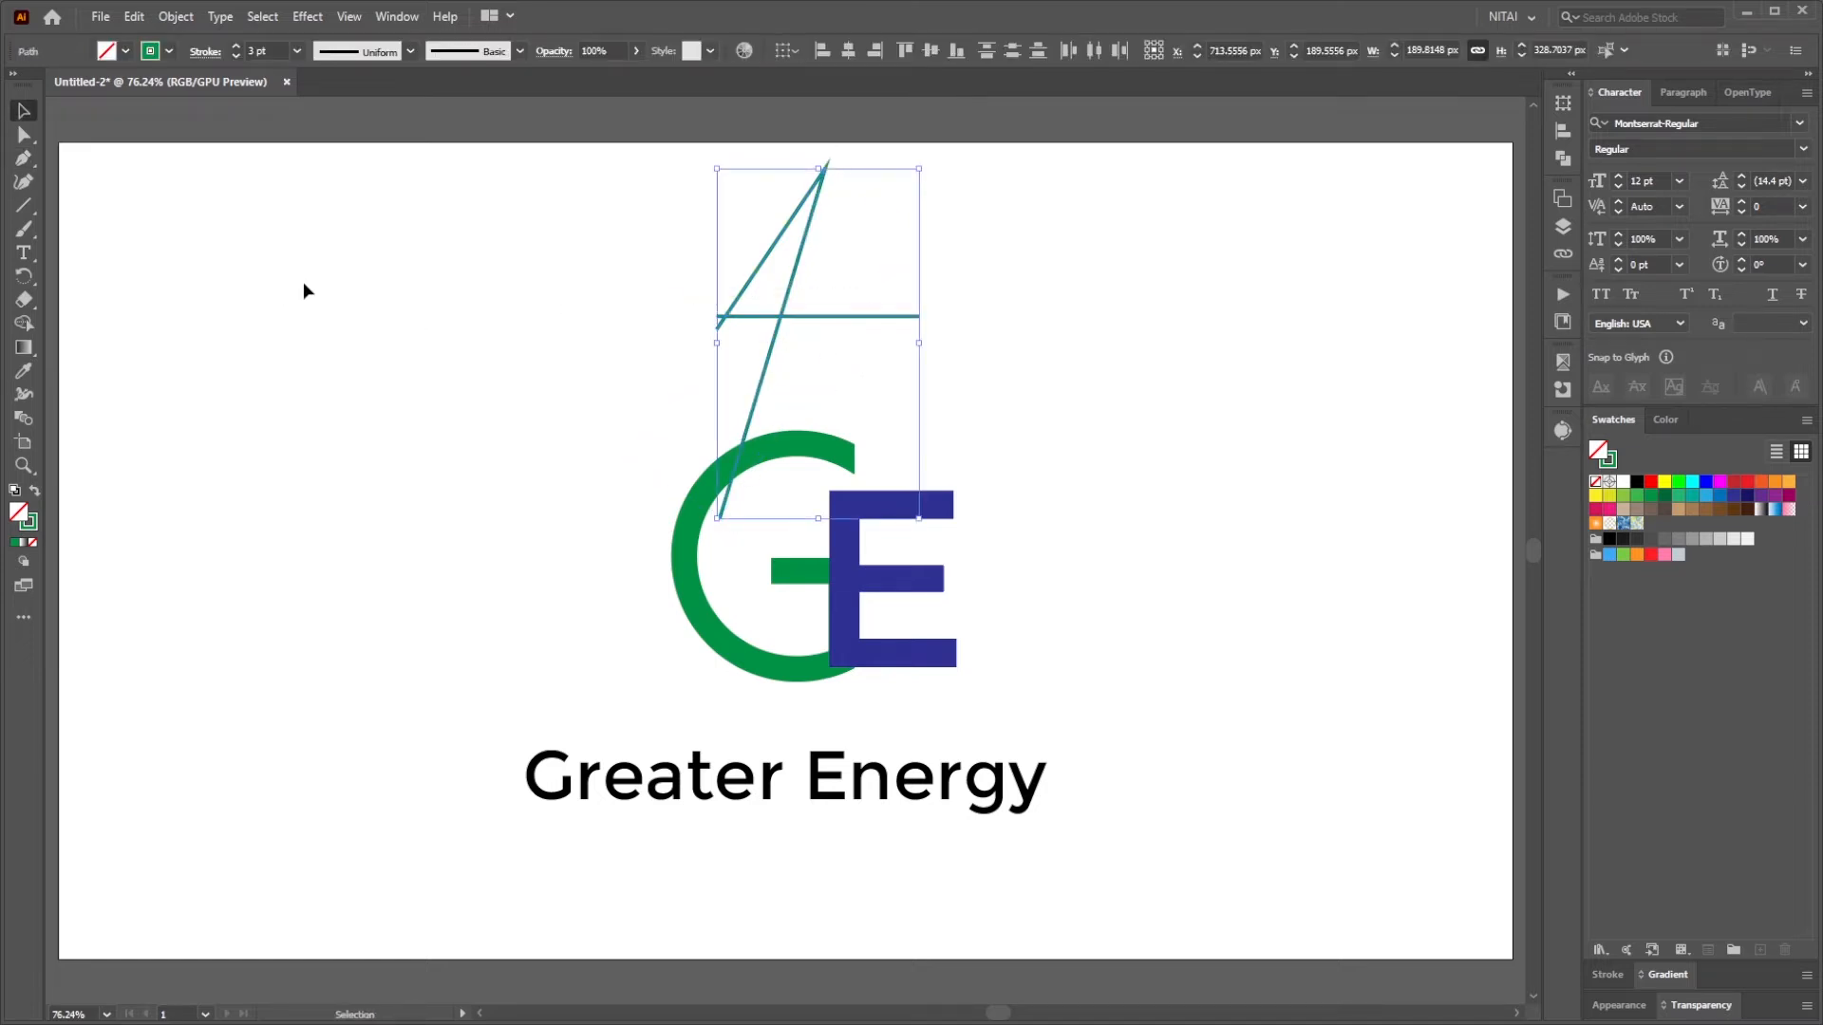
Trim the line stub at the triangle's lower corner with Shape Builder and fill the enclosed triangle with green
click(26, 326)
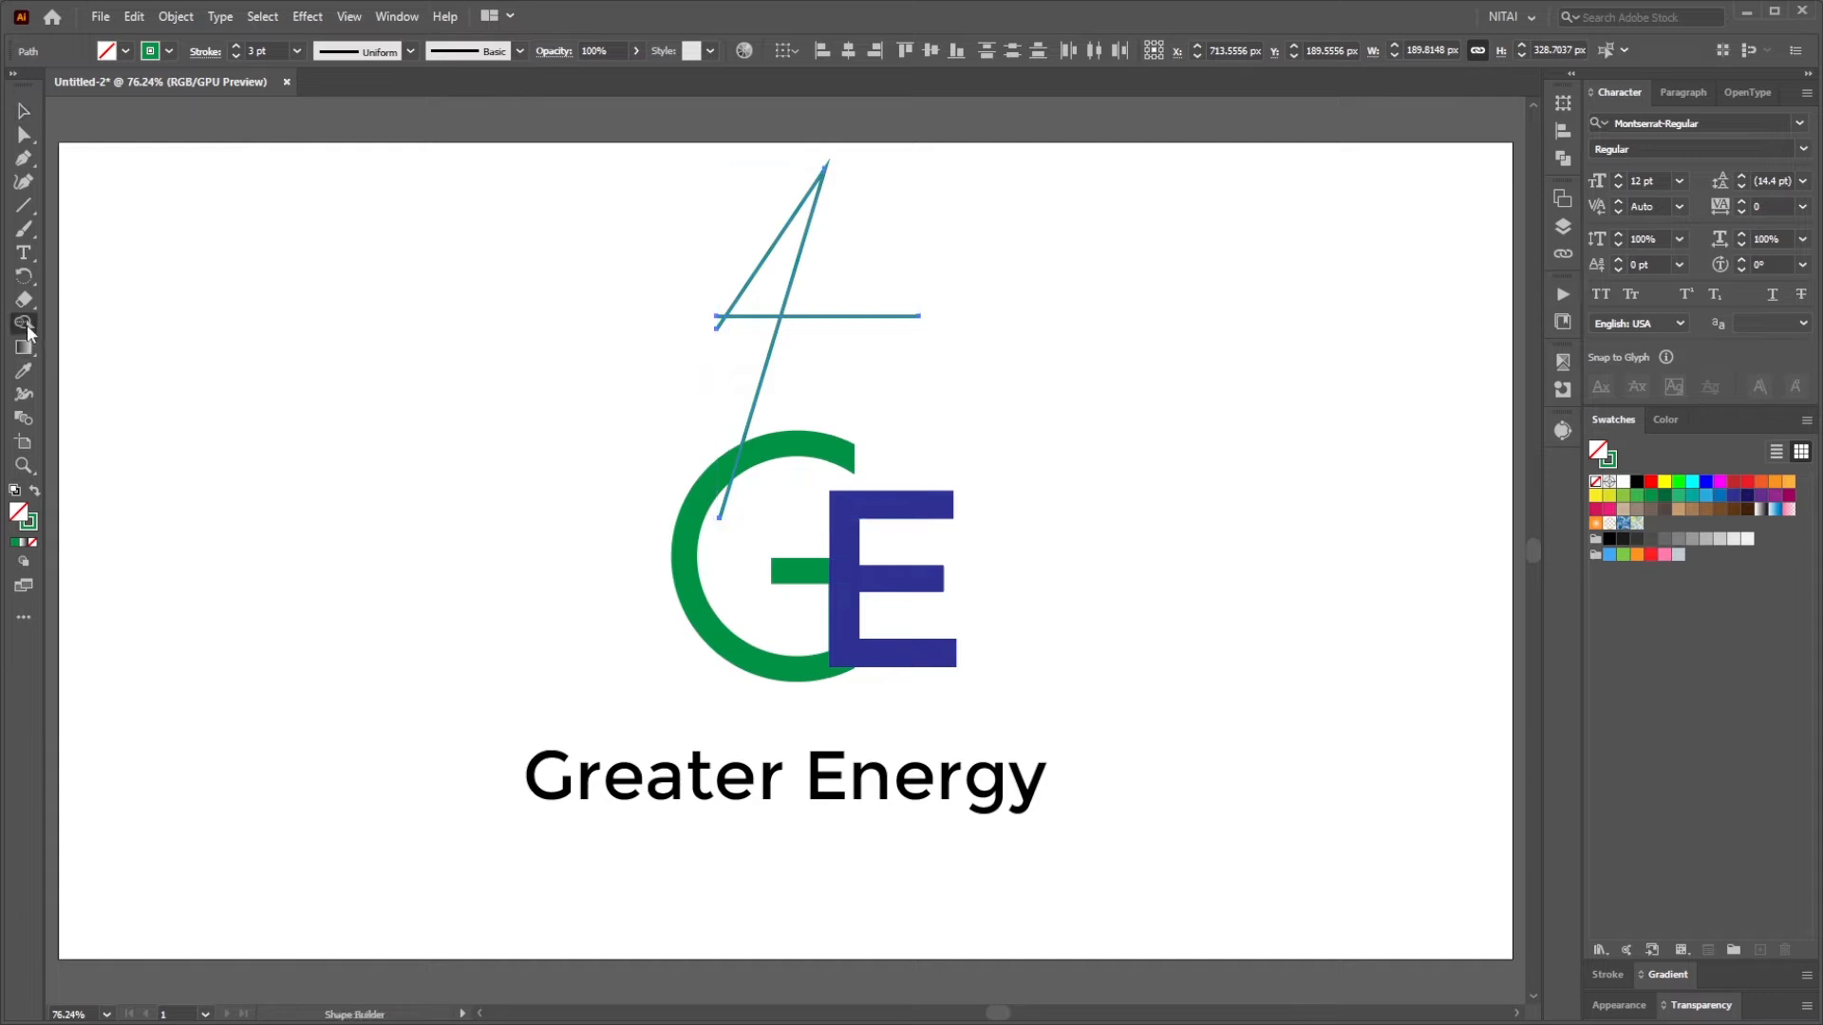
alt+click(717, 315)
click(34, 490)
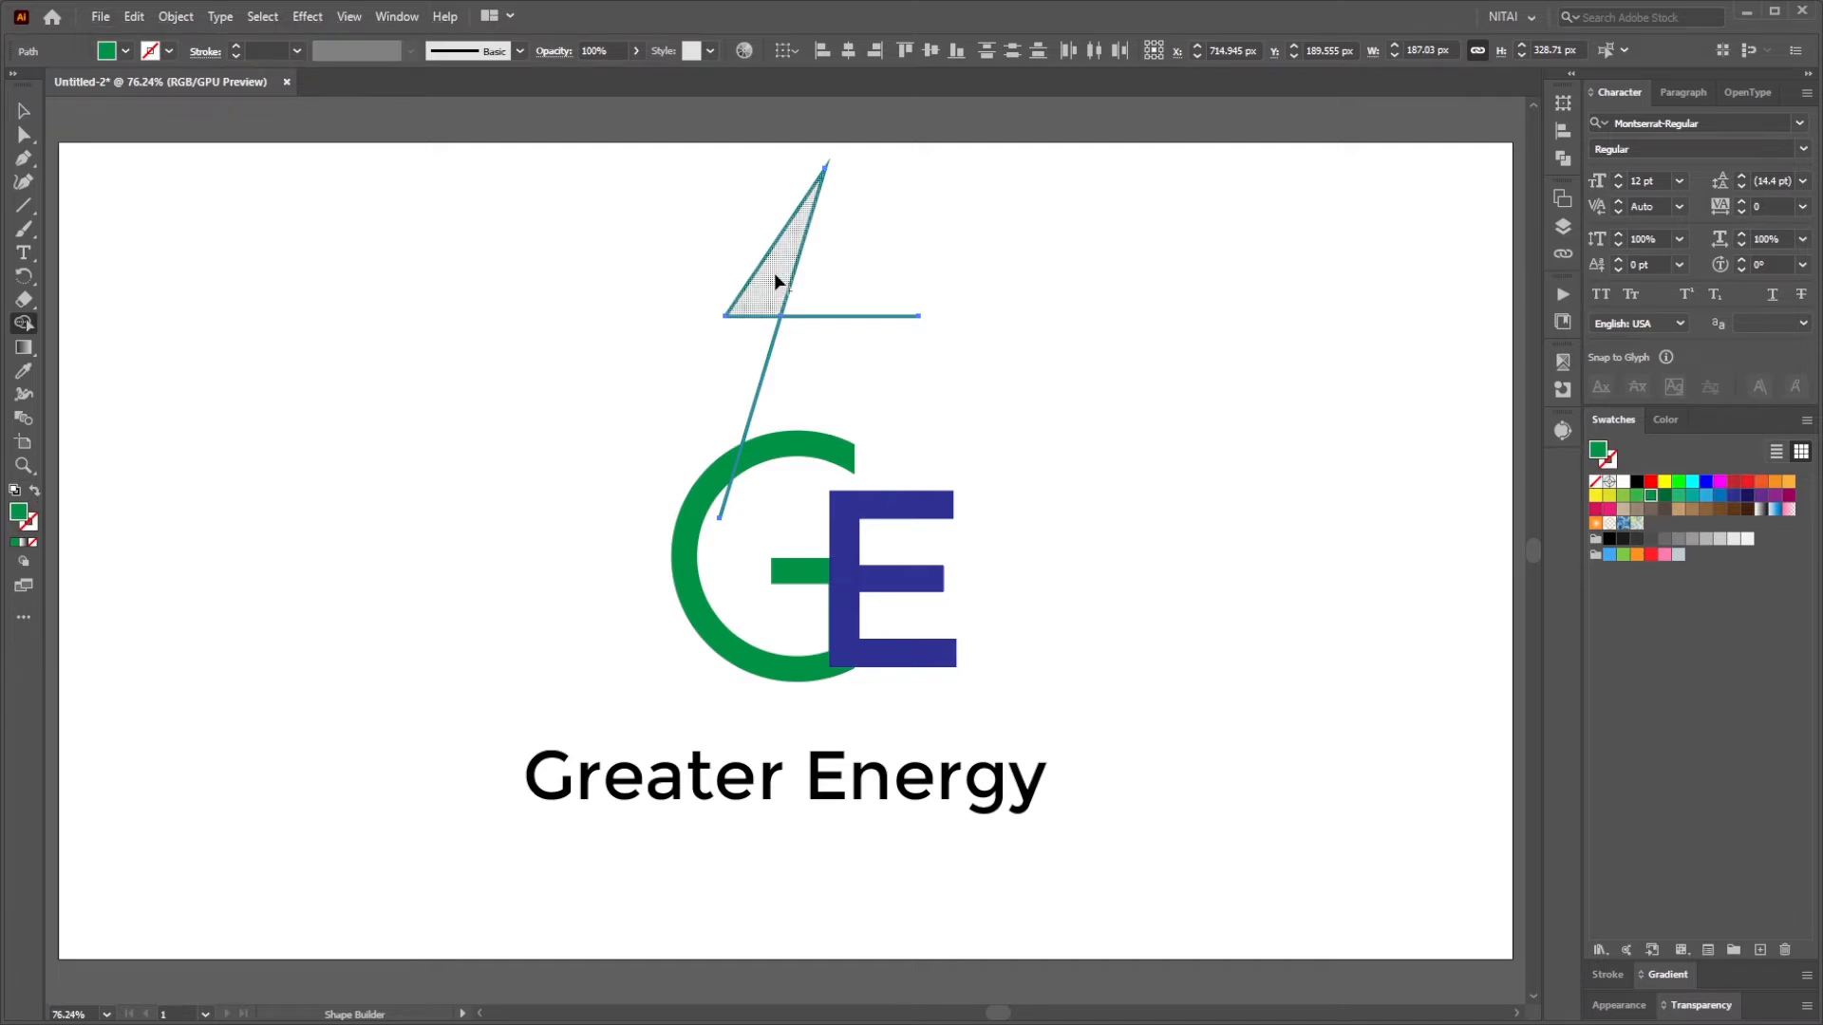
click(775, 275)
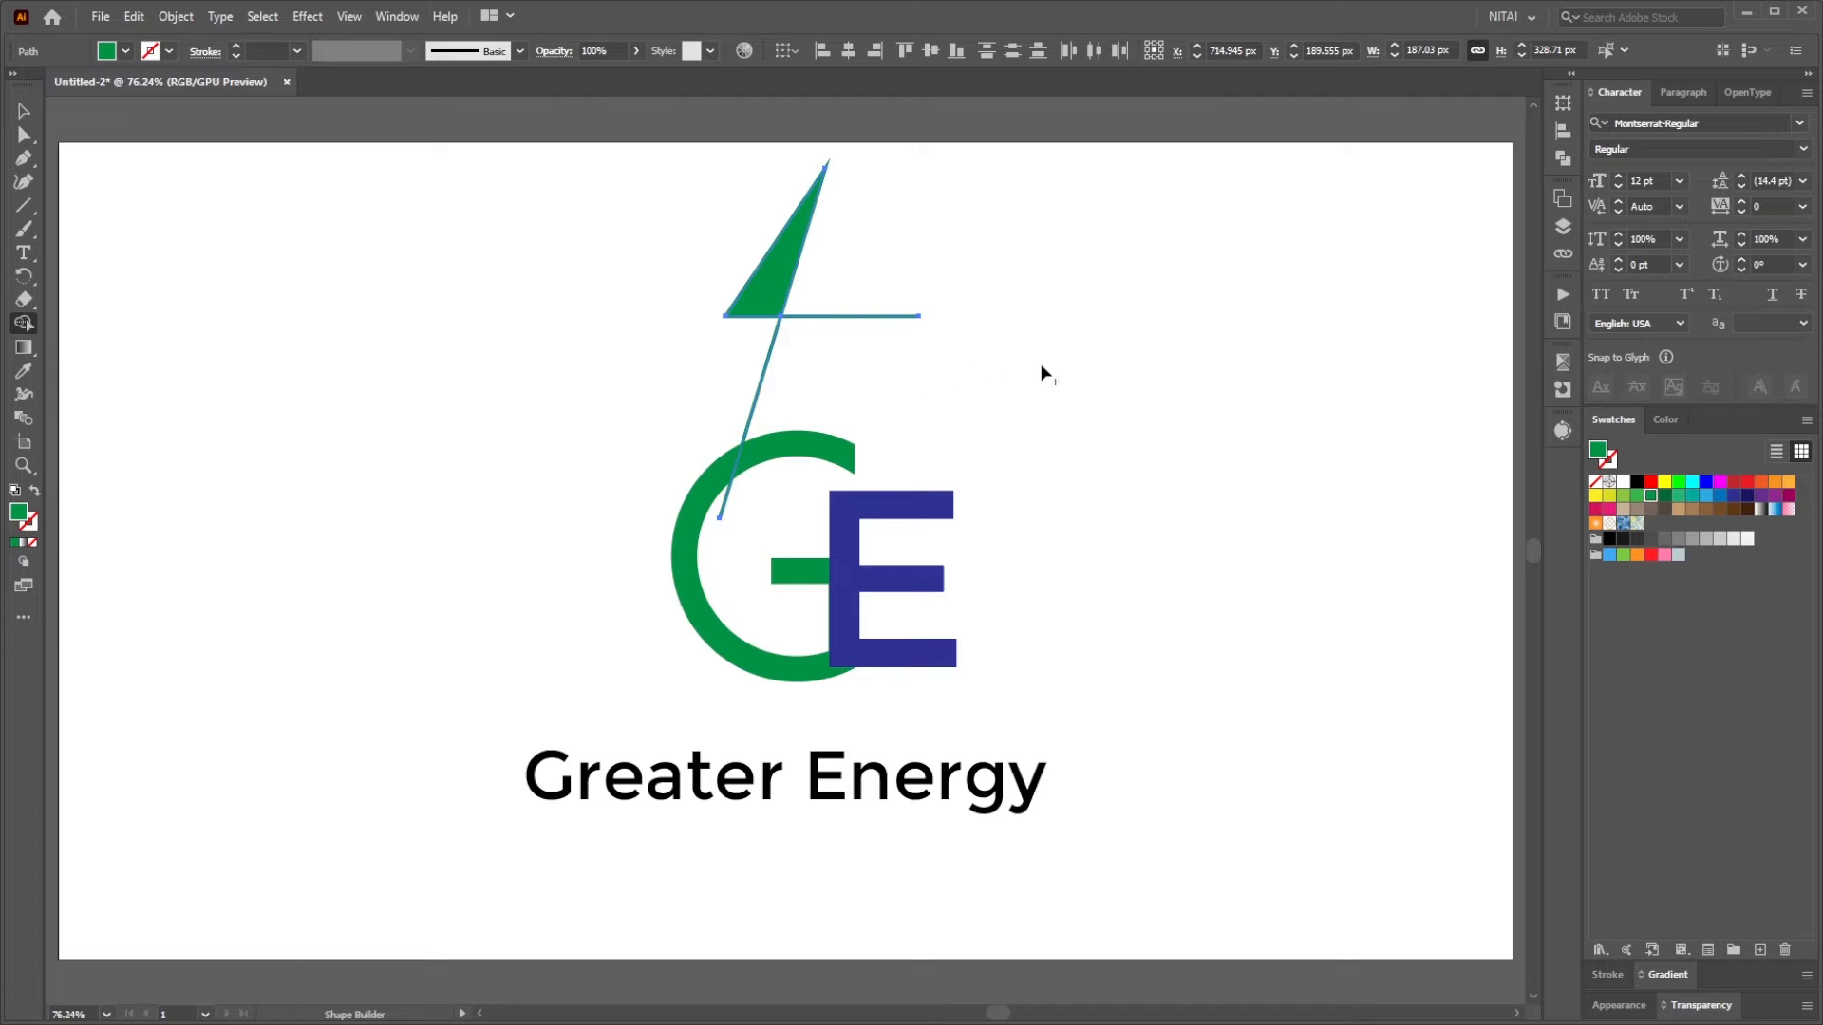
key(v)
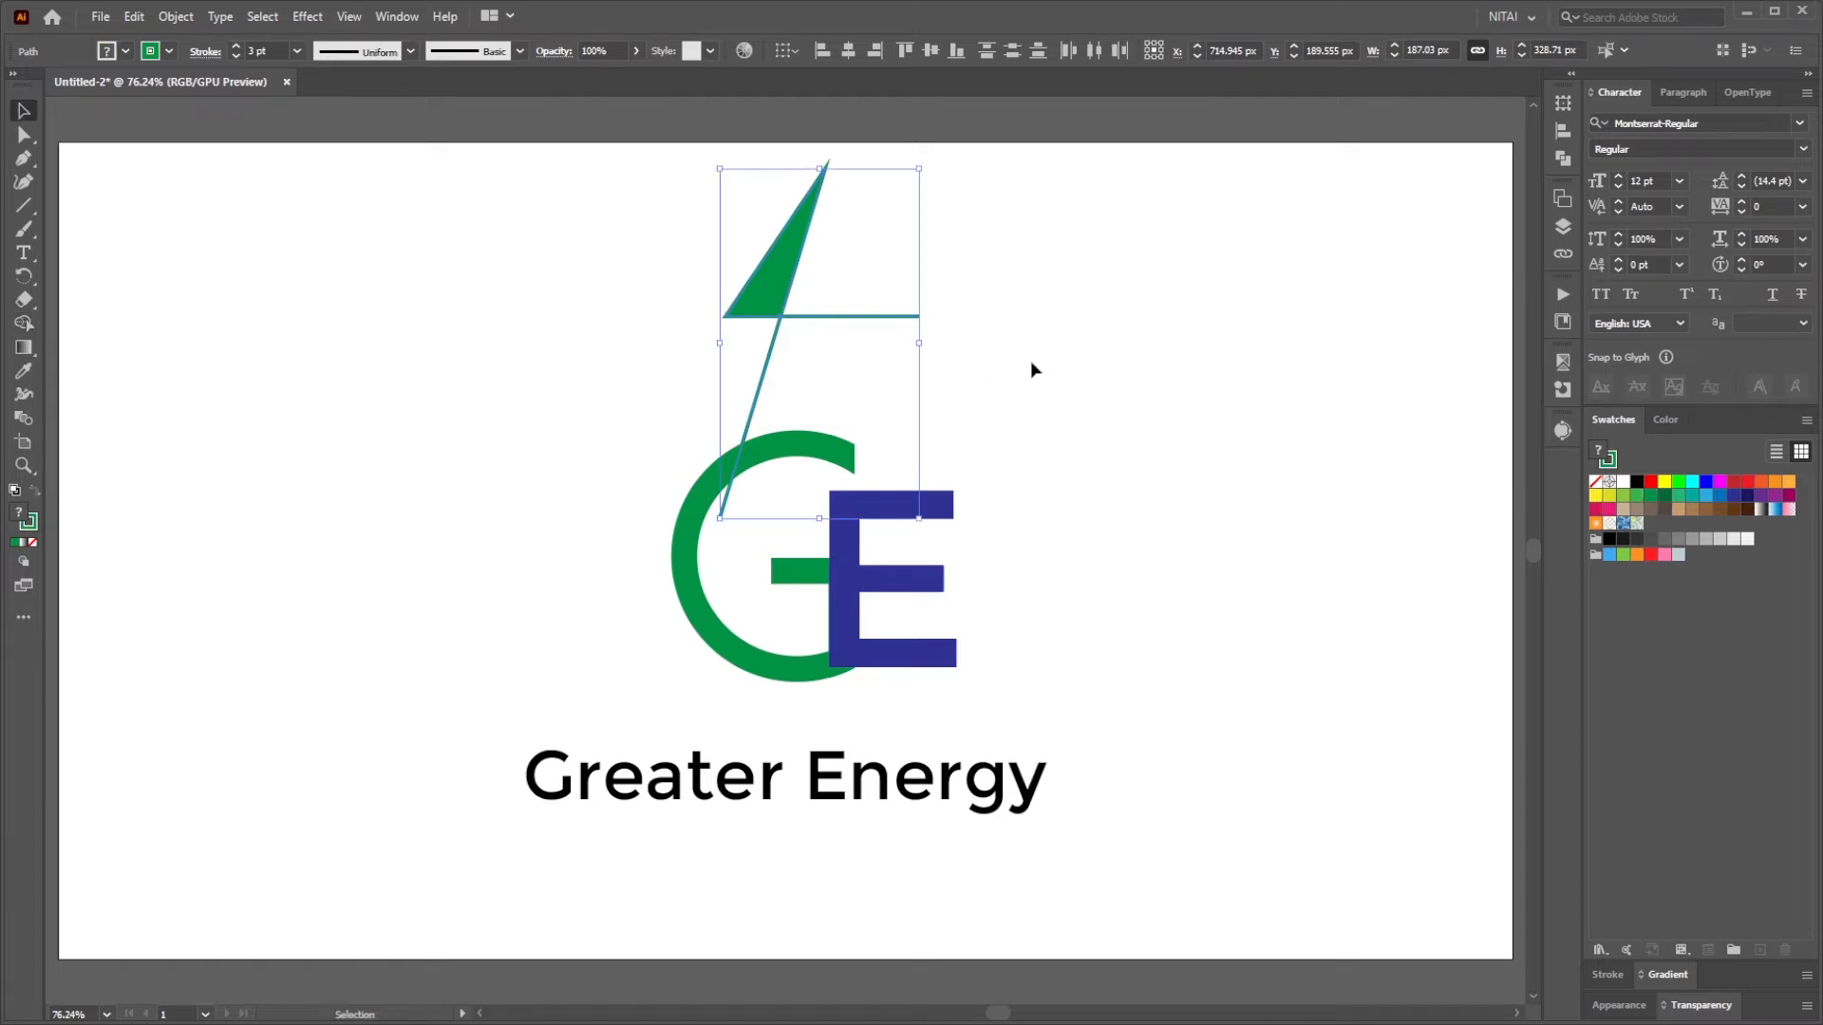
click(1029, 363)
drag(742, 304, 716, 292)
key(ctrl+z)
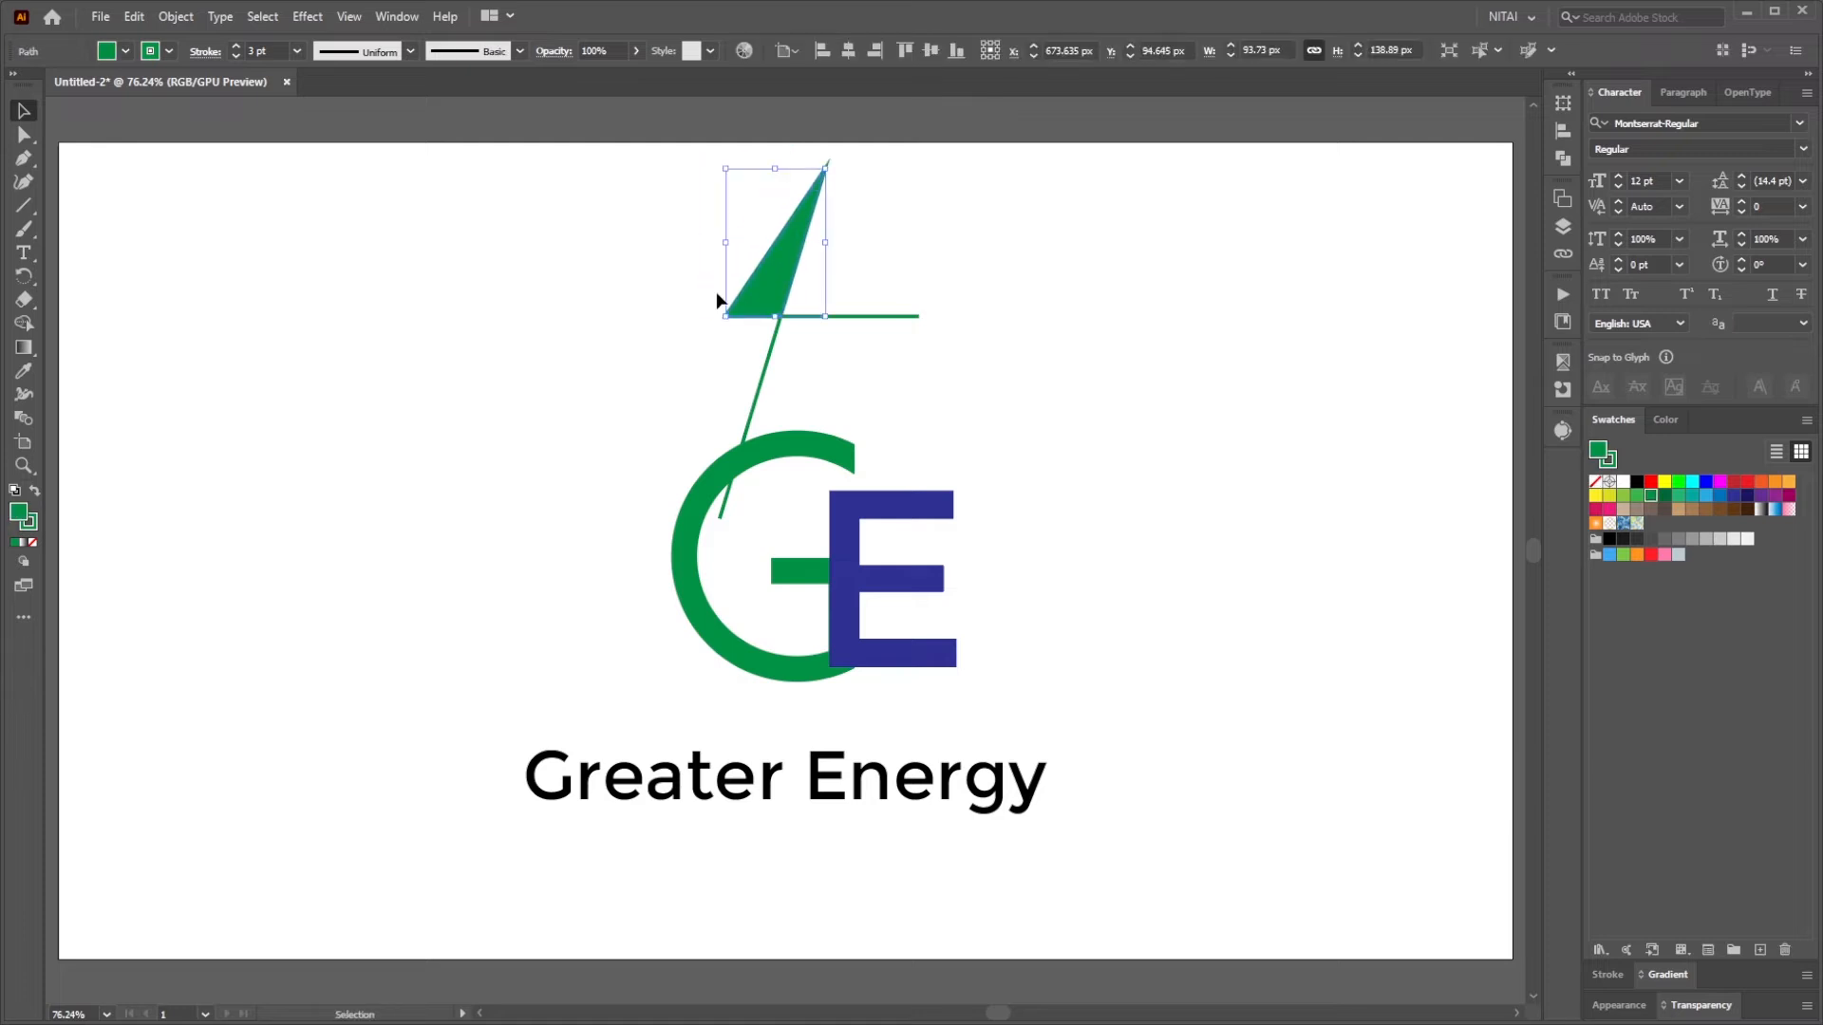
click(871, 326)
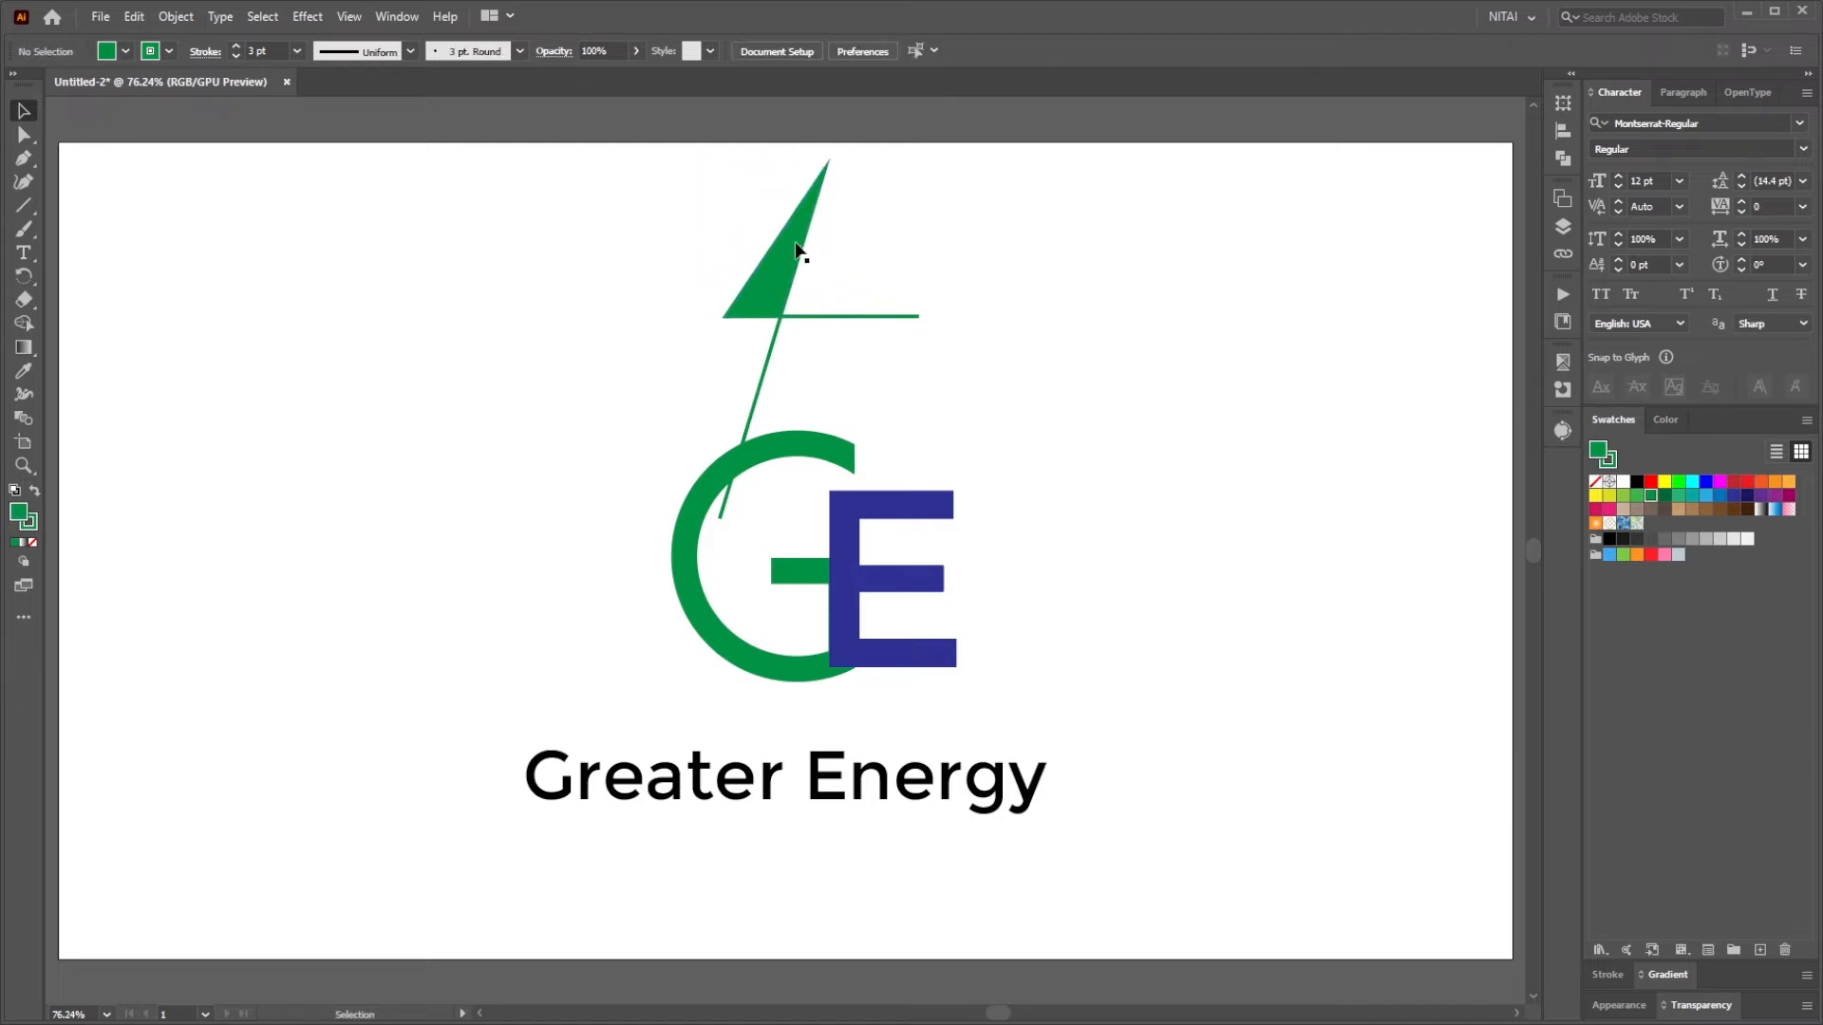
Duplicate the green triangle below the original and rotate the copy 180 degrees
drag(796, 249, 759, 302)
drag(949, 275, 795, 334)
click(847, 349)
click(712, 297)
Move the inverted triangle up and against the upper triangle's steep edge so the two form a lightning bolt
key(ctrl+space)
click(713, 297)
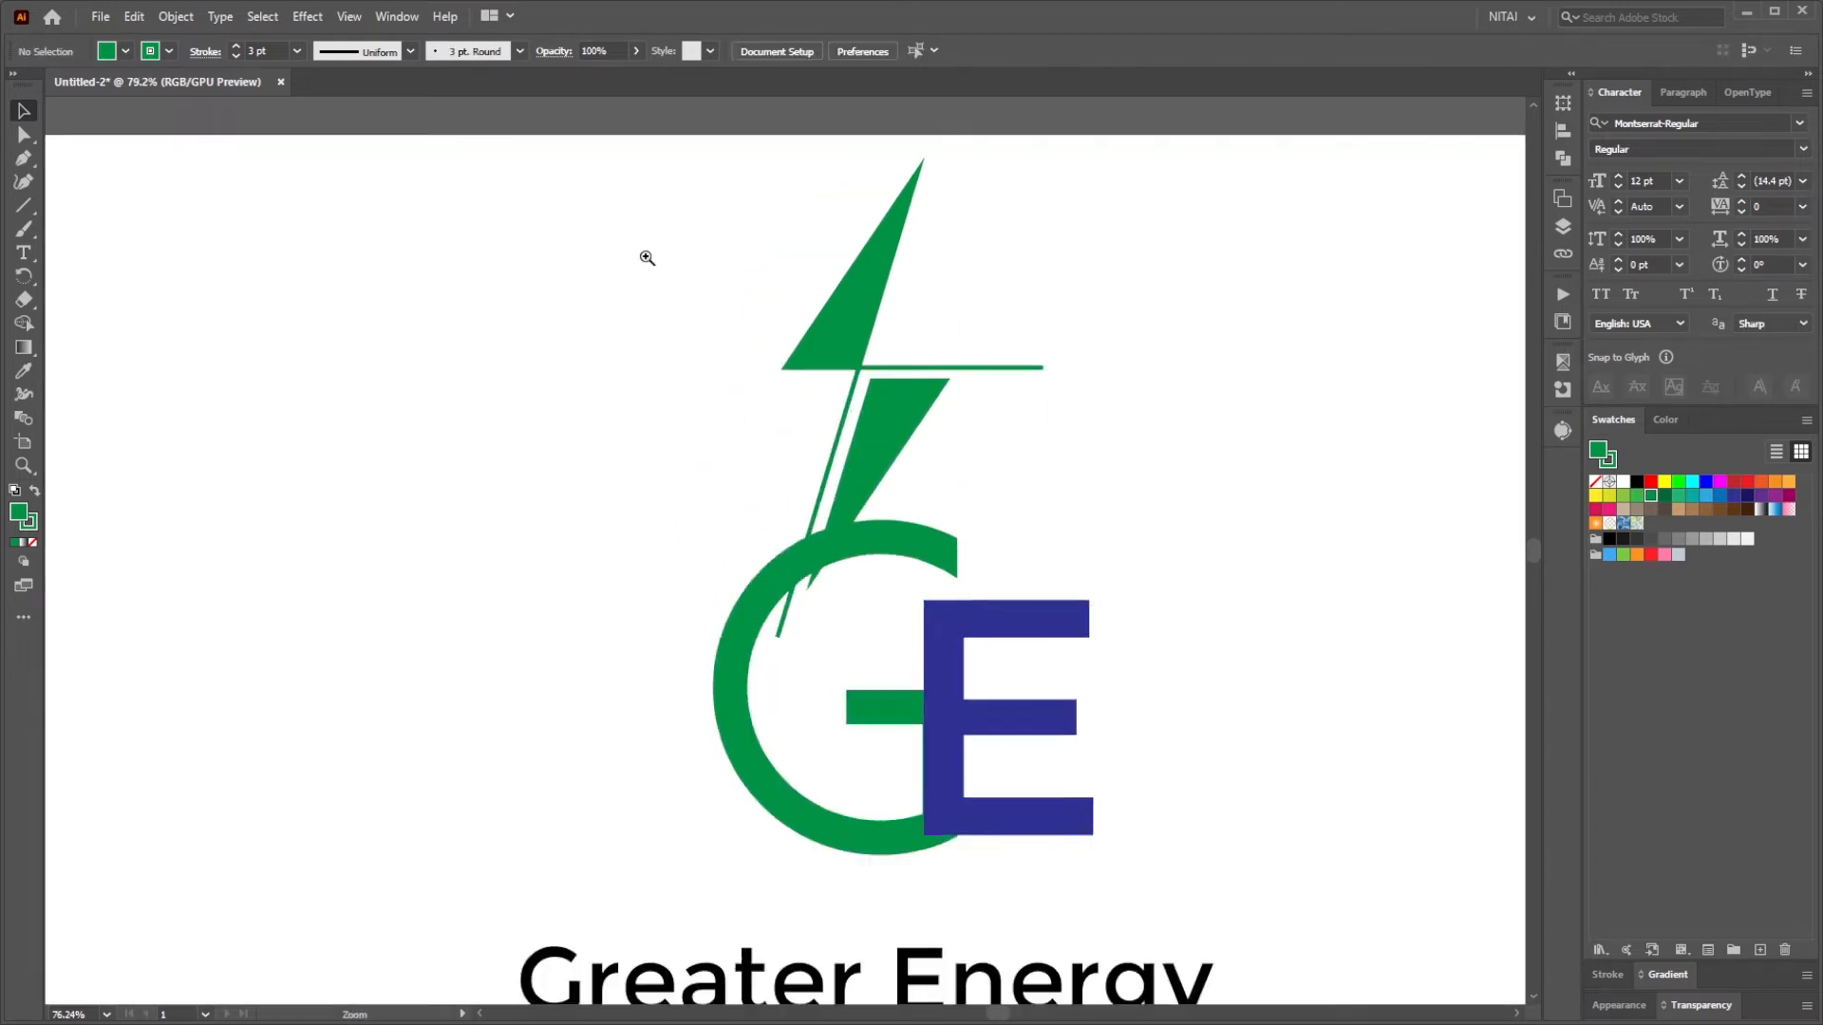
click(760, 374)
click(1216, 570)
drag(1336, 589, 1386, 590)
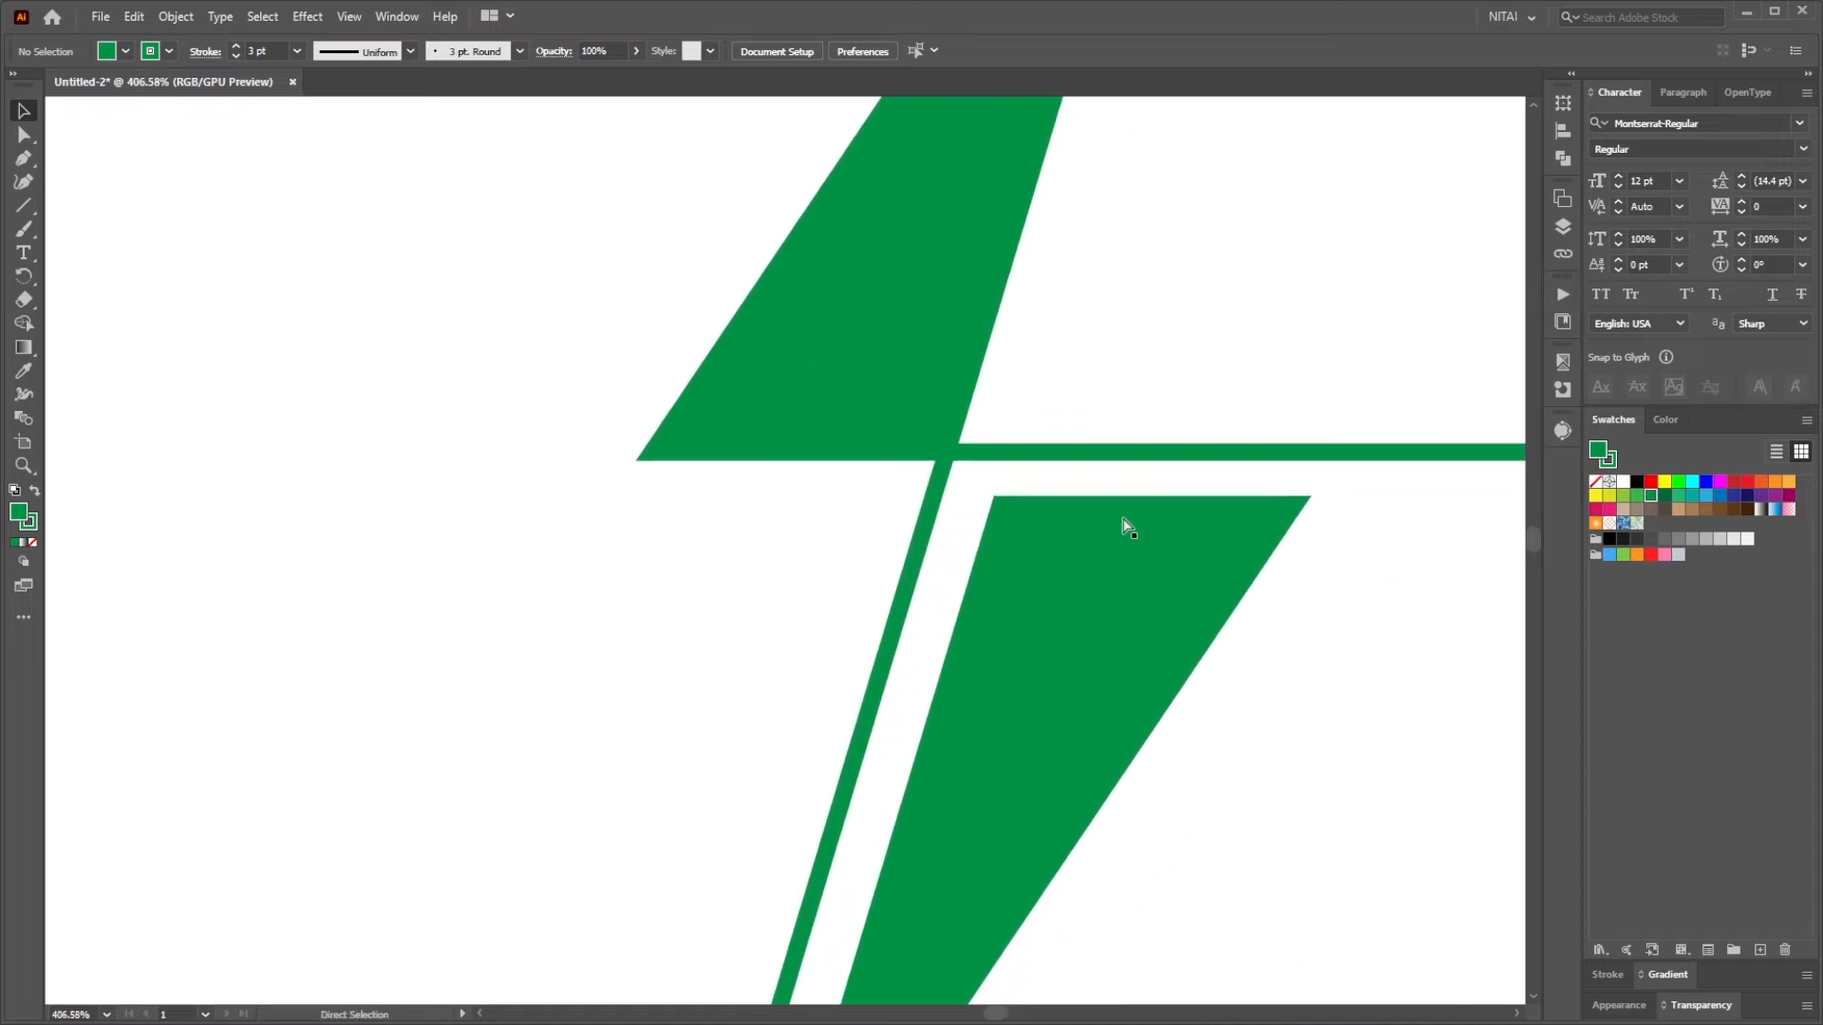
key(ctrl+y)
drag(1000, 503, 484, 330)
click(1096, 377)
key(ctrl+y)
drag(985, 453, 855, 385)
ctrl+click(841, 410)
Delete the leftover horizontal line crossing the lightning bolt
key(v)
click(980, 400)
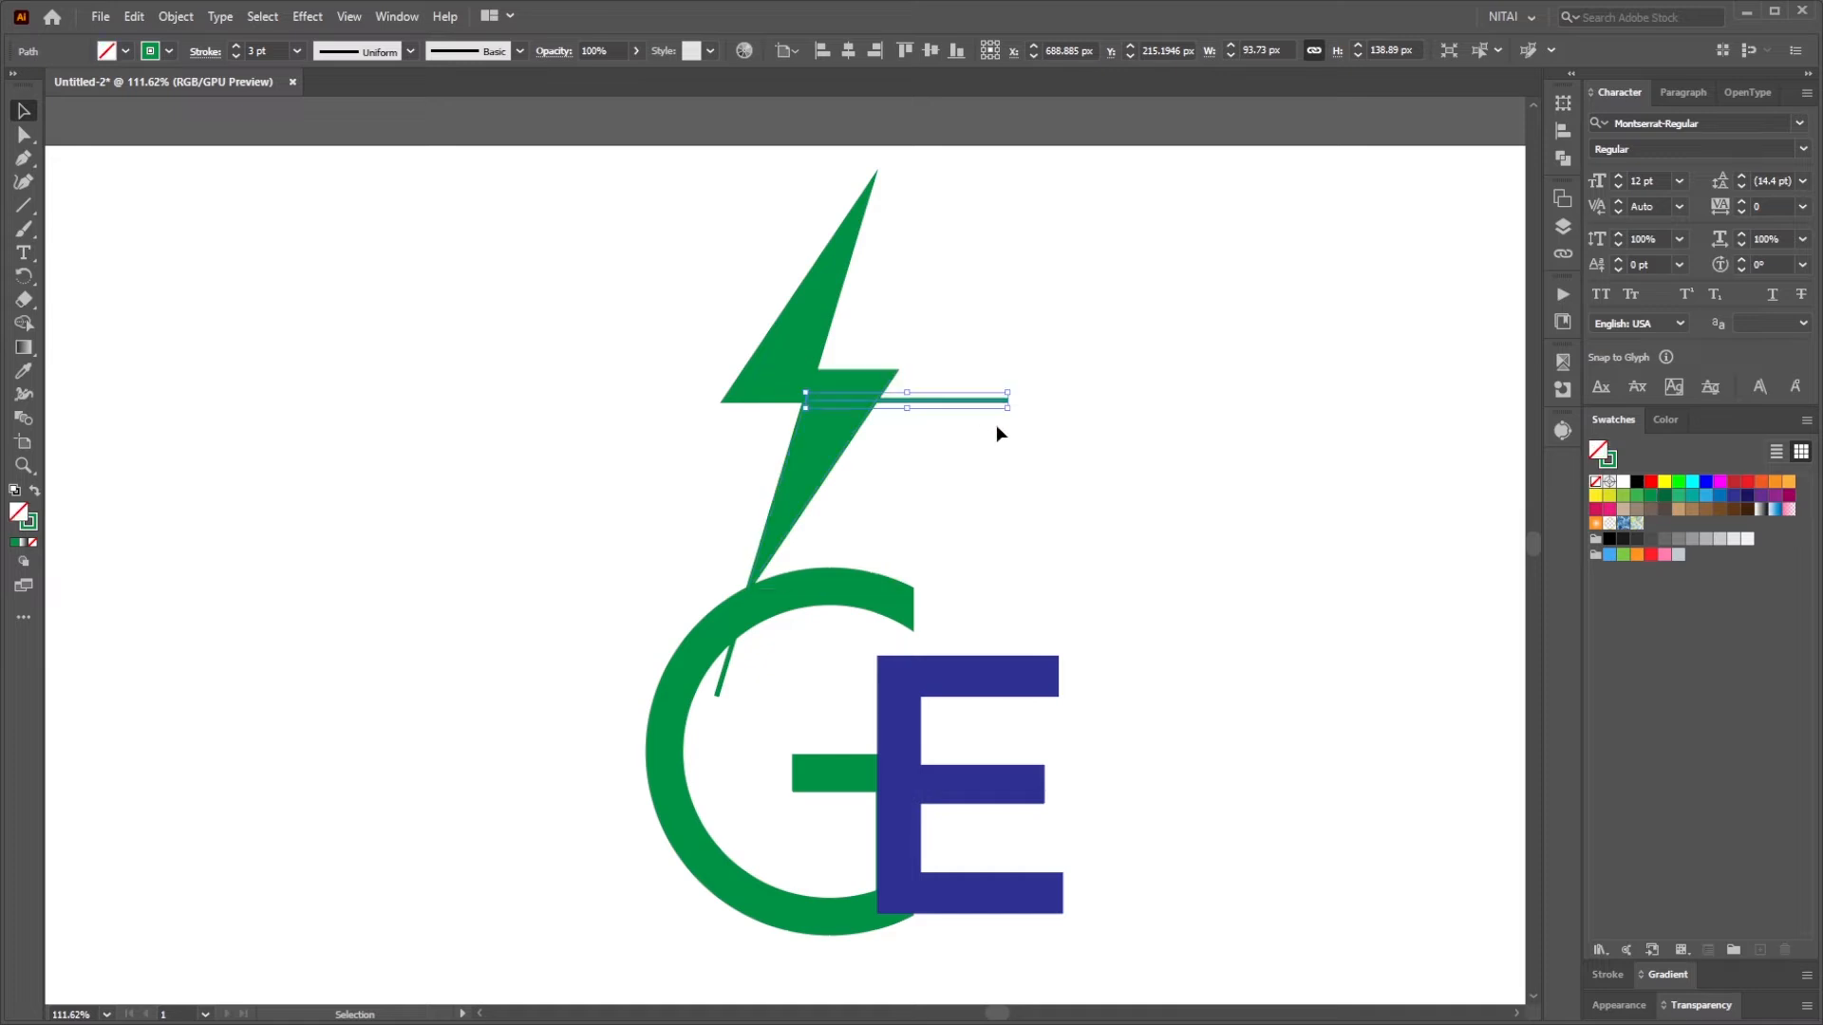
key(Delete)
Temporarily hide the lower triangle, remove the leftover steep line beneath it, and show the triangle again
drag(739, 344, 1166, 533)
key(ctrl+y)
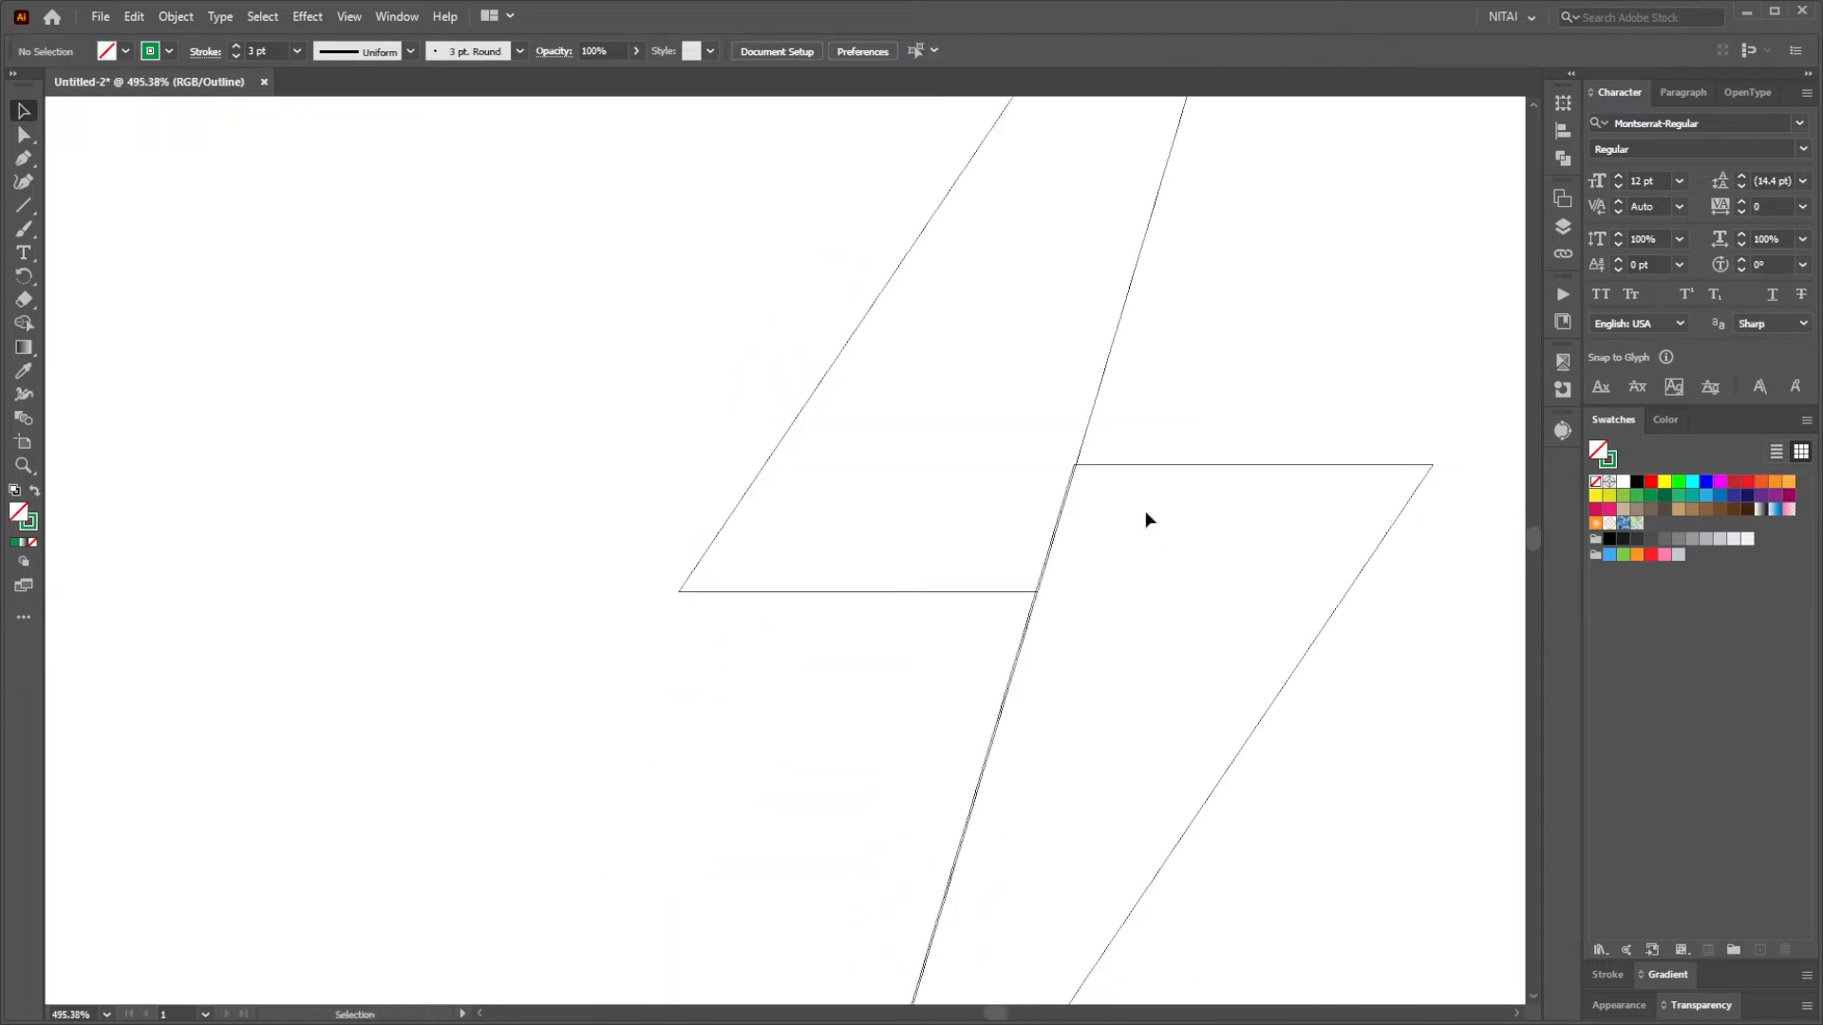
drag(1147, 466, 1090, 416)
click(1130, 455)
key(ctrl+3)
drag(1088, 650, 953, 710)
click(952, 709)
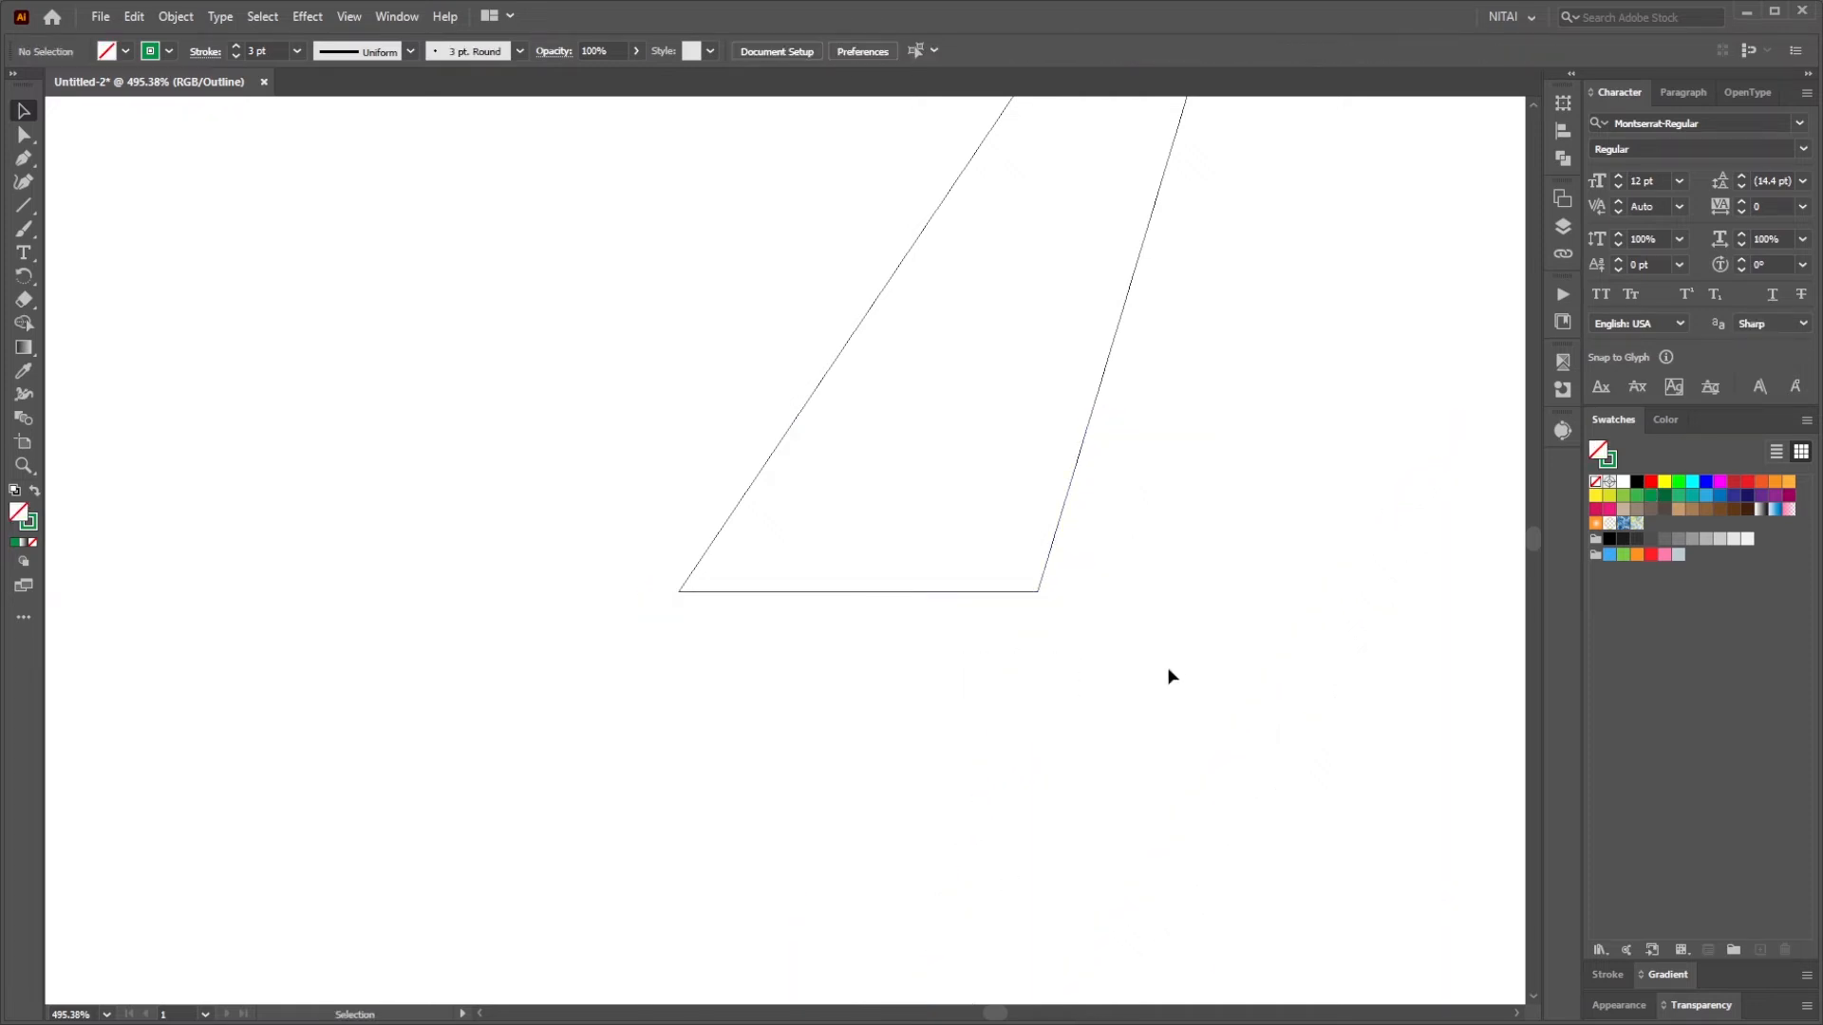
key(ctrl+alt+3)
key(ctrl+0)
key(ctrl+y)
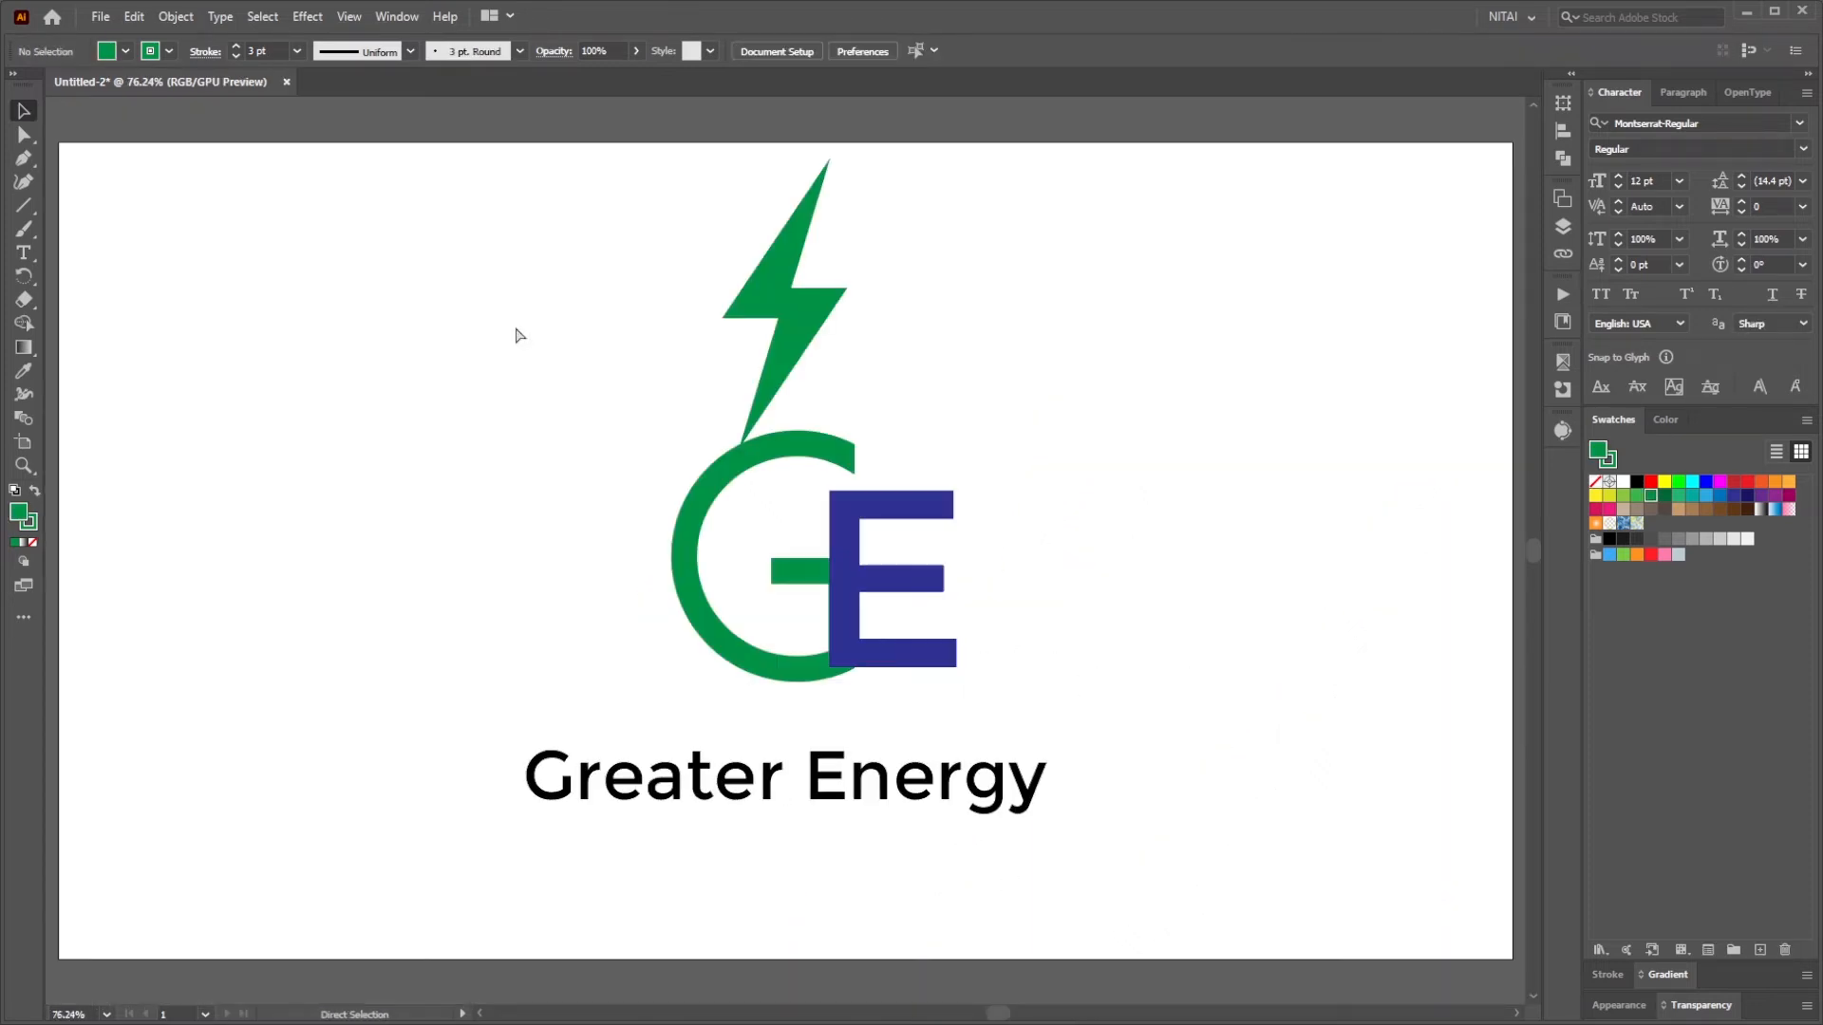
Group the two bolt triangles and scale the lightning bolt down to about 87 px wide and 197 px high
drag(662, 205, 937, 364)
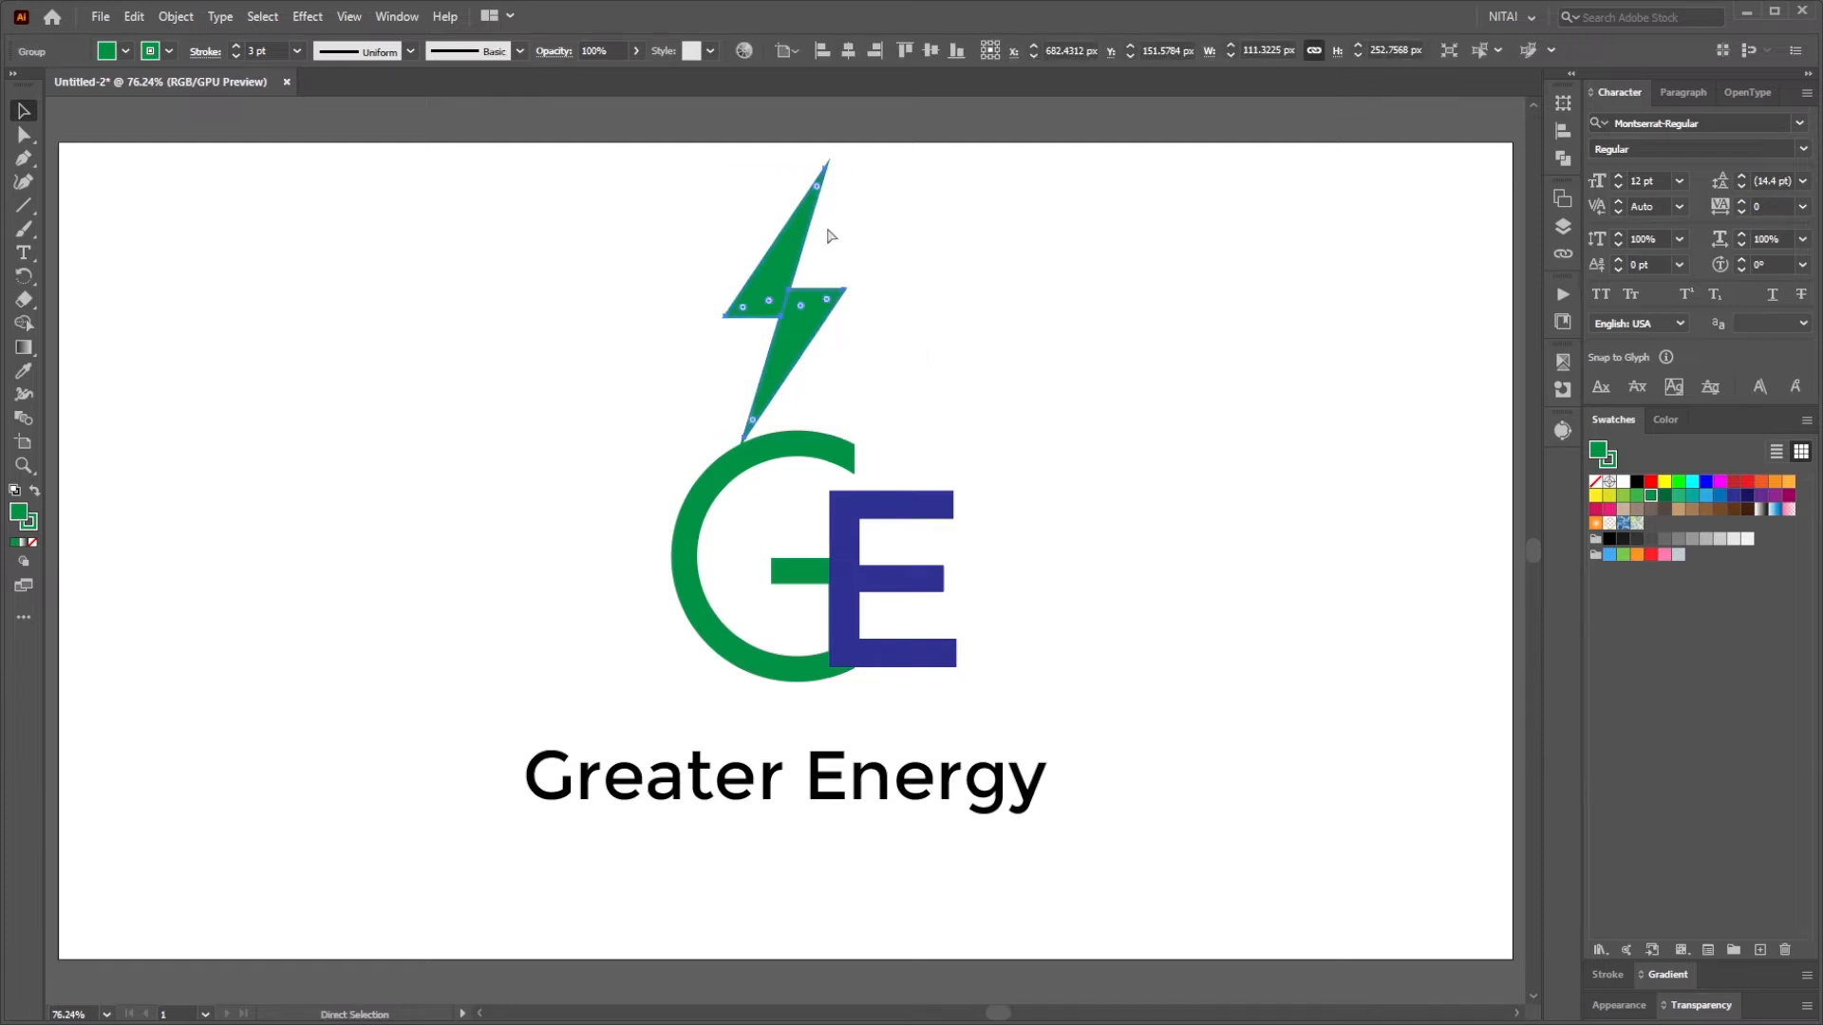
drag(787, 164, 798, 200)
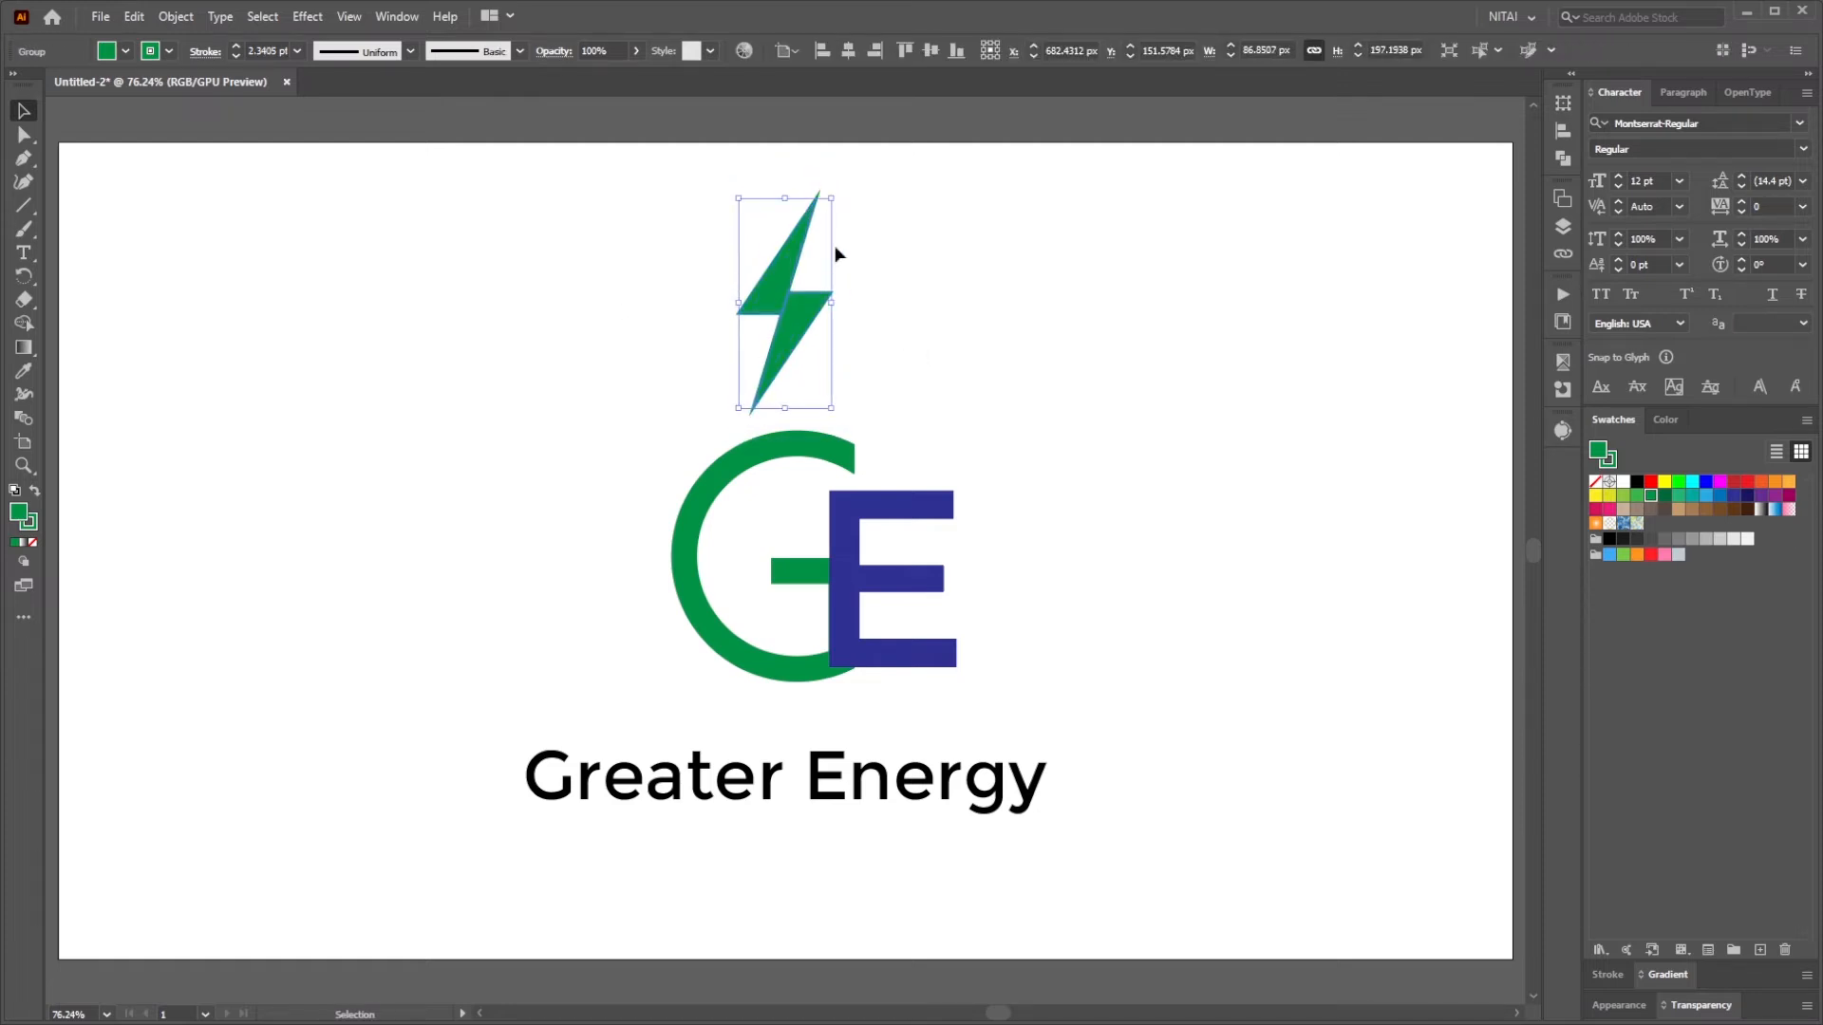
click(828, 275)
Place the lightning bolt over the junction of the G and E and enlarge it to about 129 by 292 px
drag(818, 321, 874, 581)
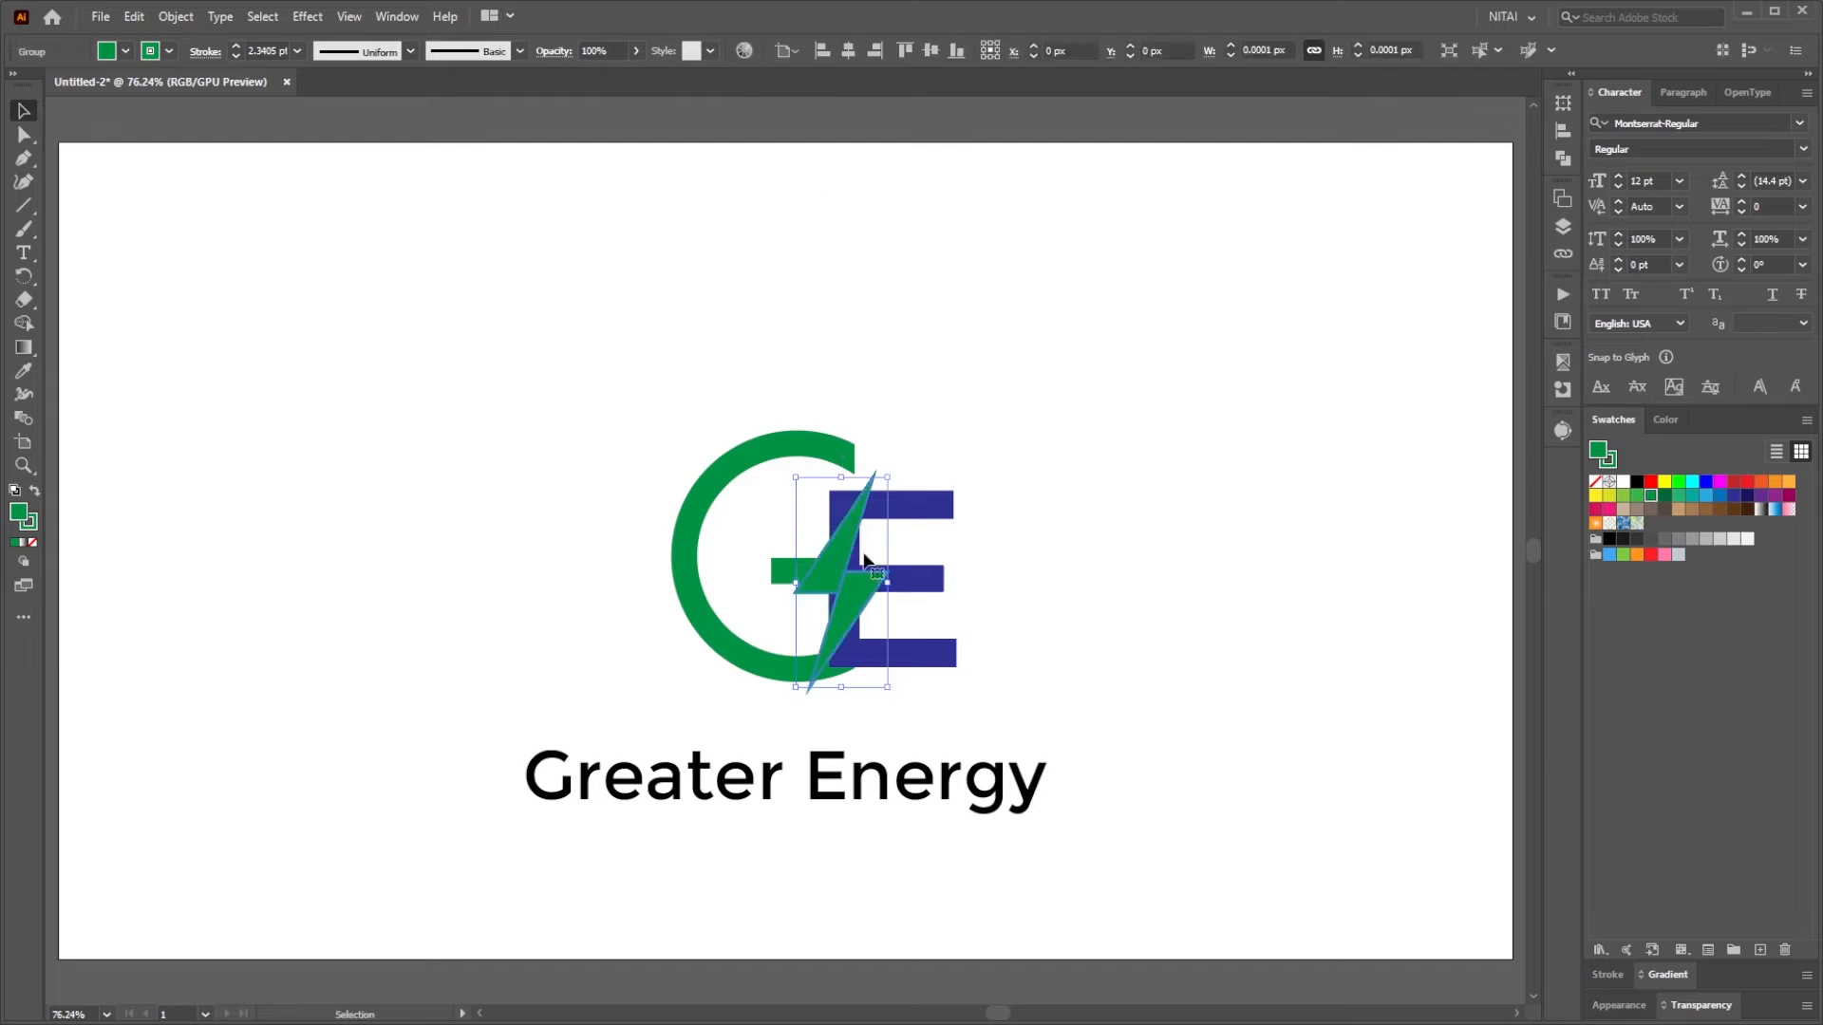
drag(893, 461, 932, 376)
mouse_move(866, 550)
mouse_down()
mouse_move(849, 570)
mouse_move(868, 578)
mouse_up()
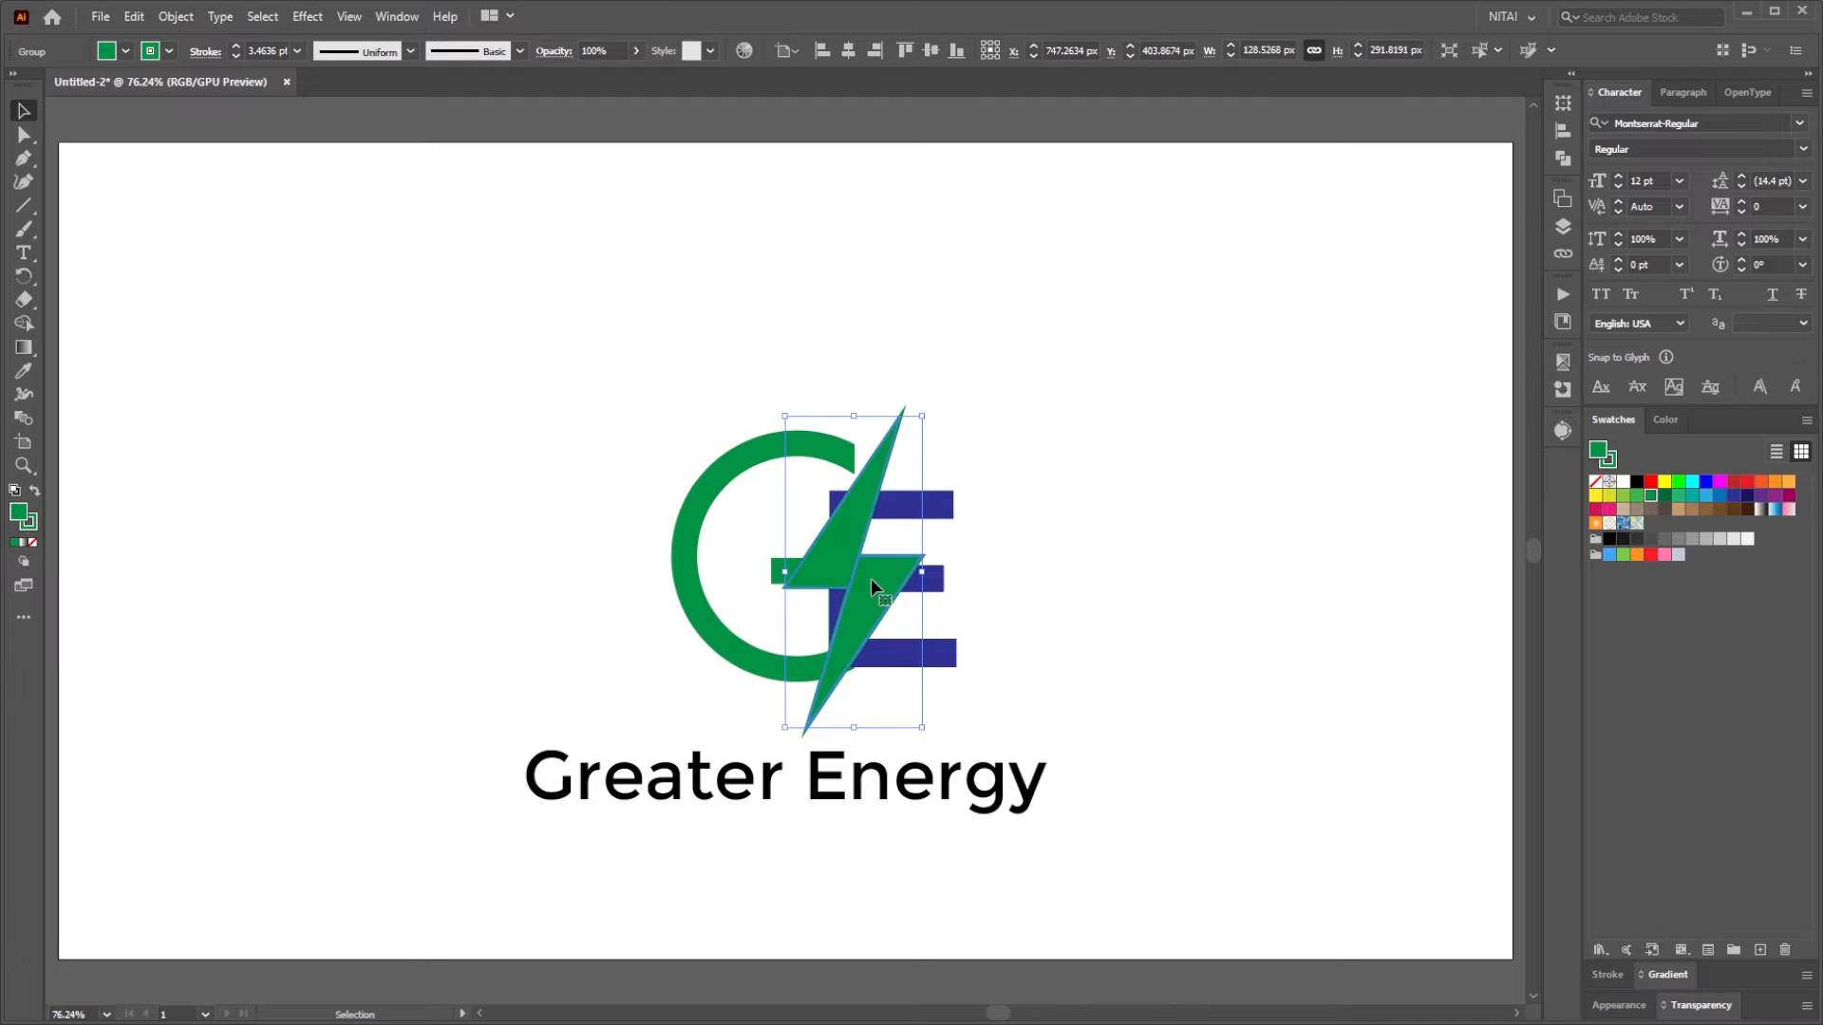
Apply the E's strokeless appearance to the lightning bolt and change the bolt's fill to red
key(i)
click(941, 504)
key(v)
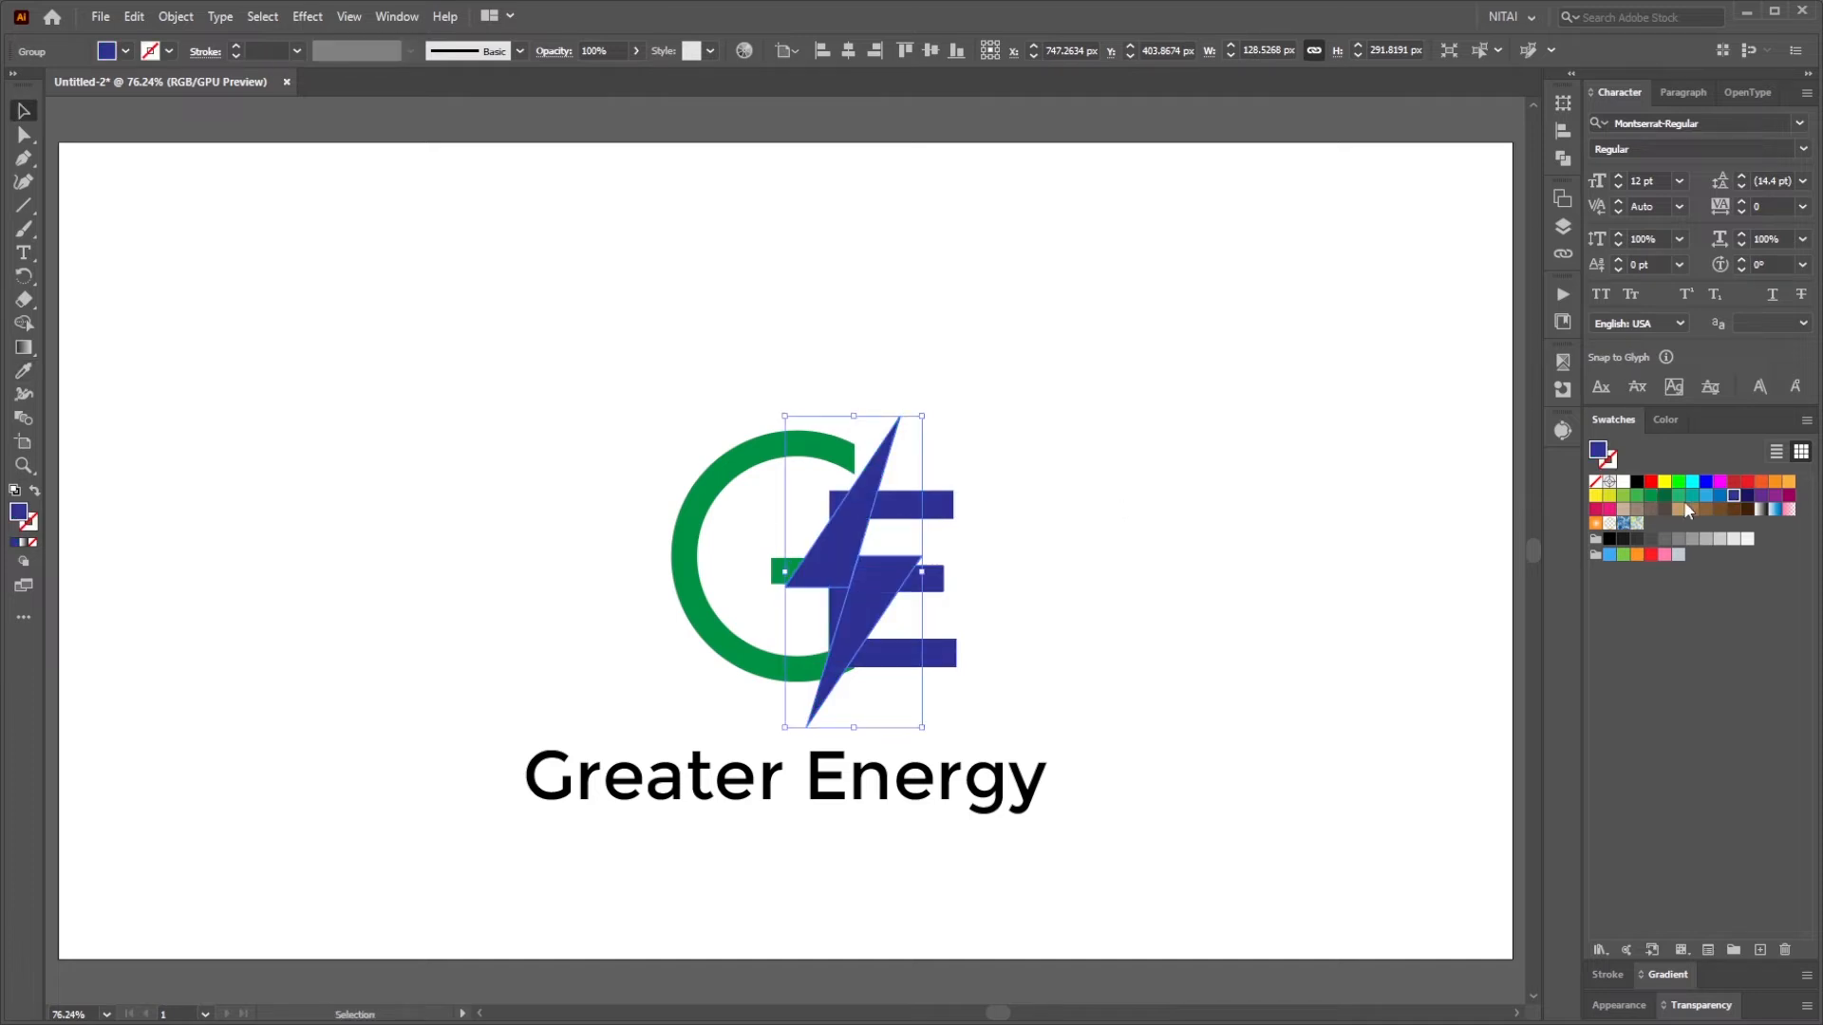
click(1651, 481)
click(1052, 454)
click(917, 498)
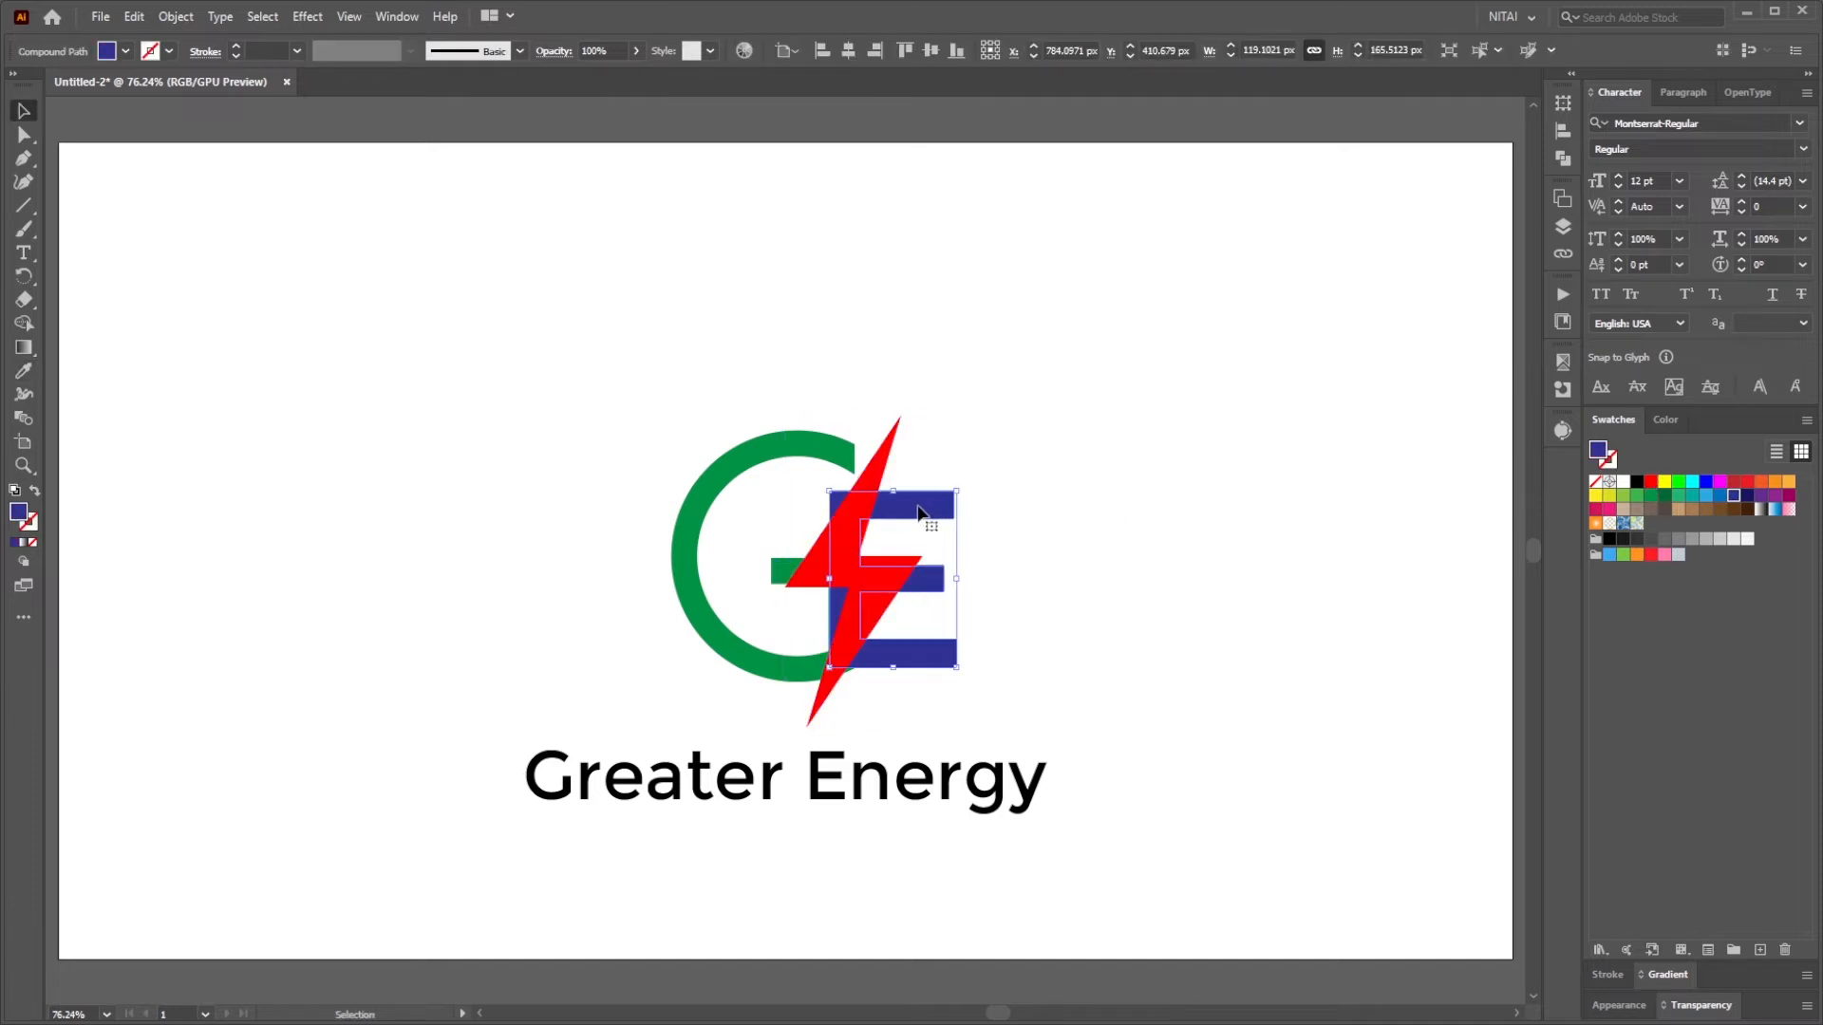
drag(919, 506, 933, 506)
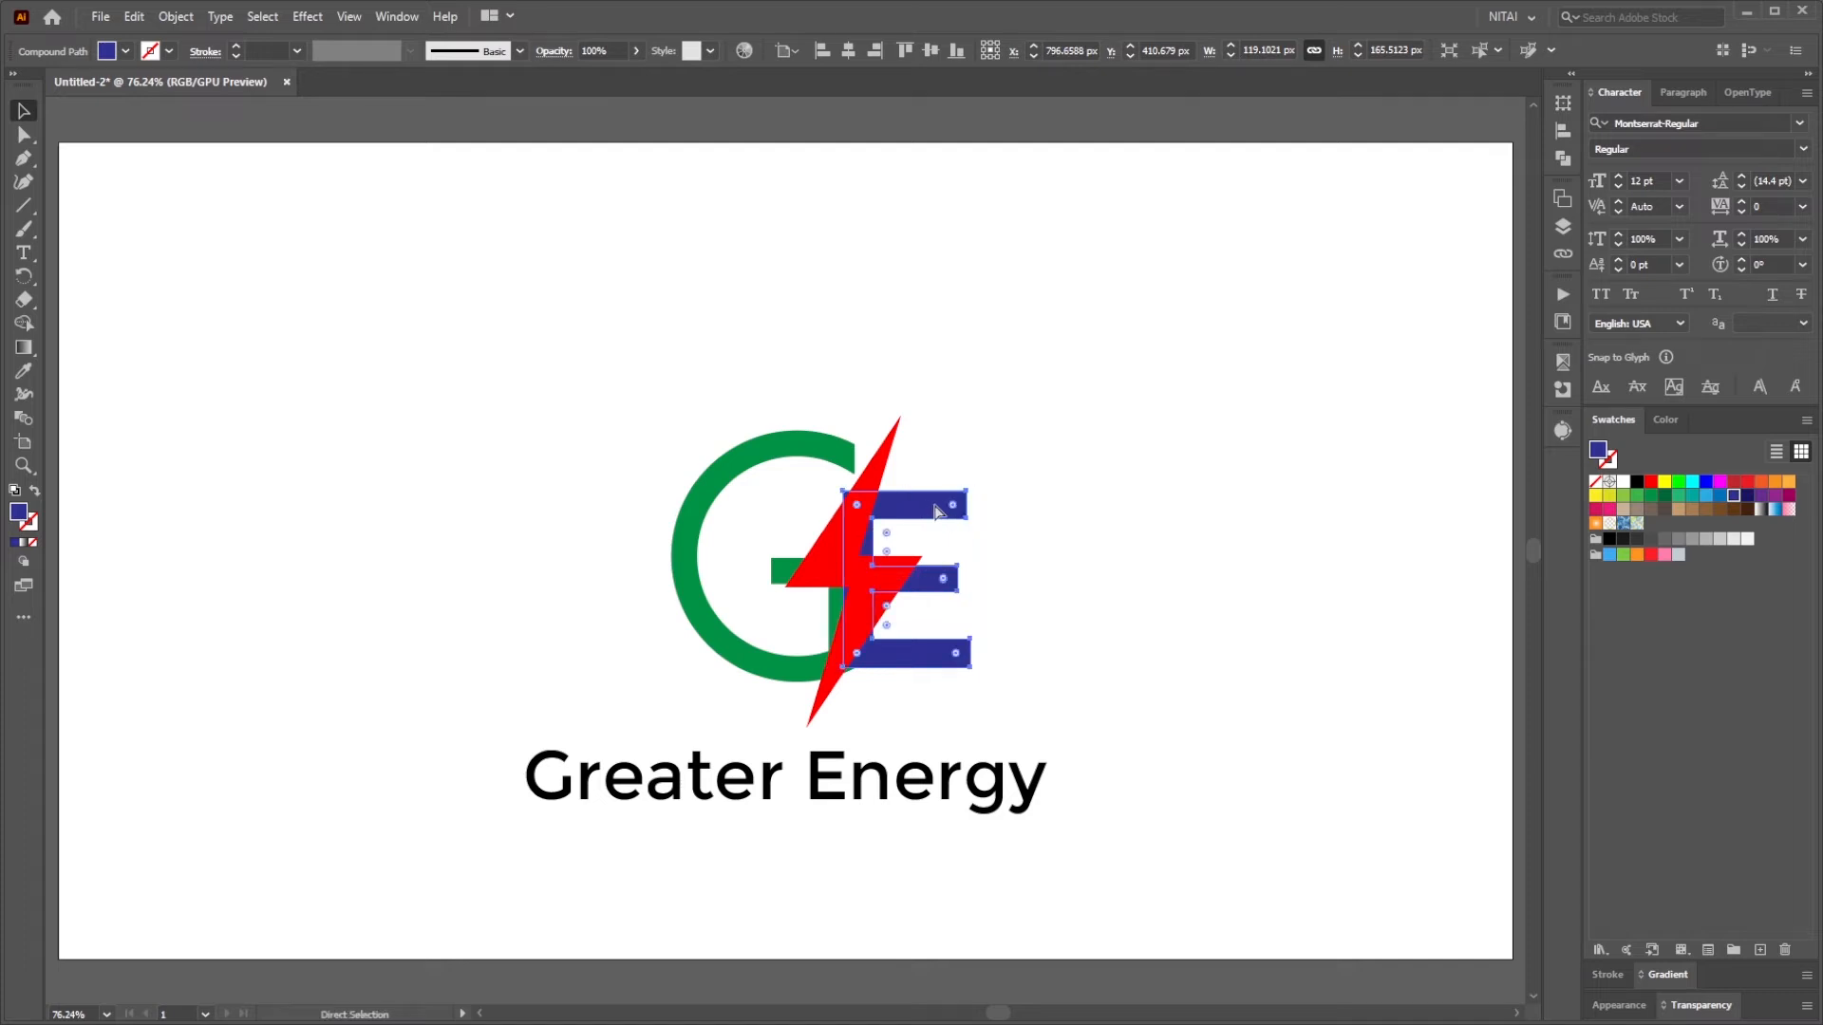
key(ctrl+z)
Raise the E slightly so its middle bar lines up with the G's crossbar
drag(926, 582, 1013, 565)
click(1116, 578)
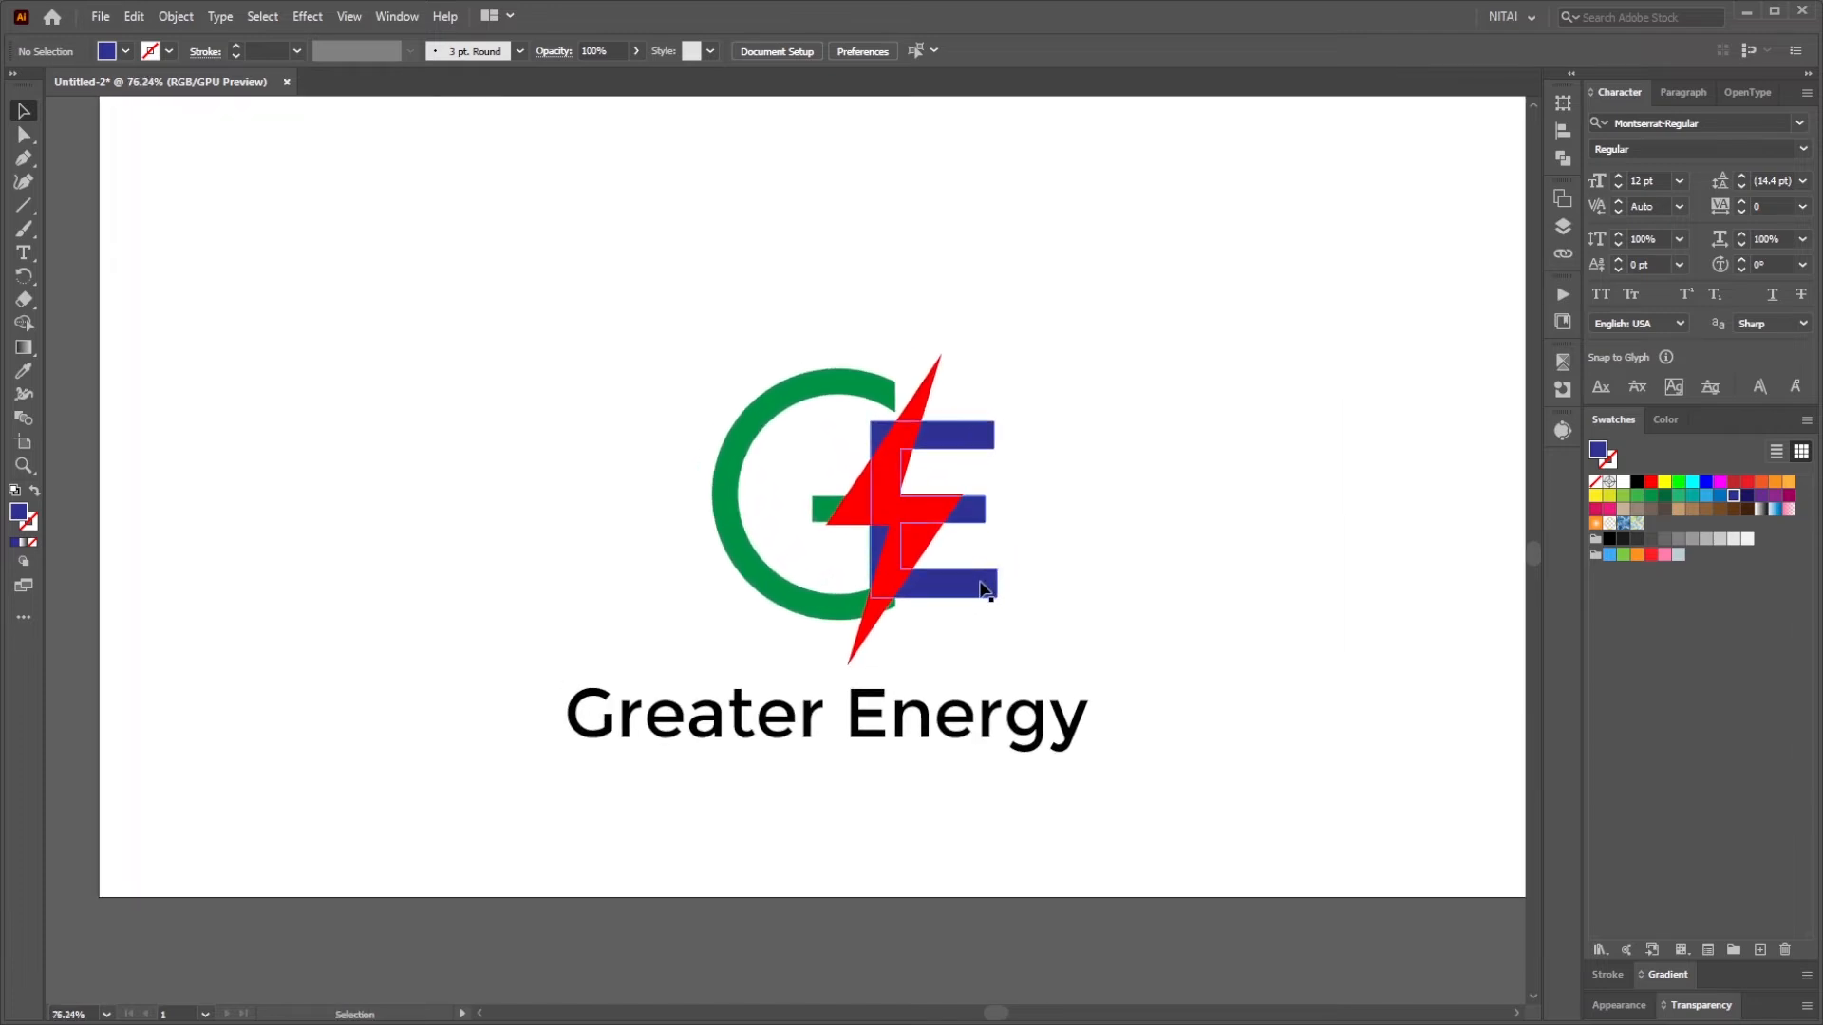
click(984, 589)
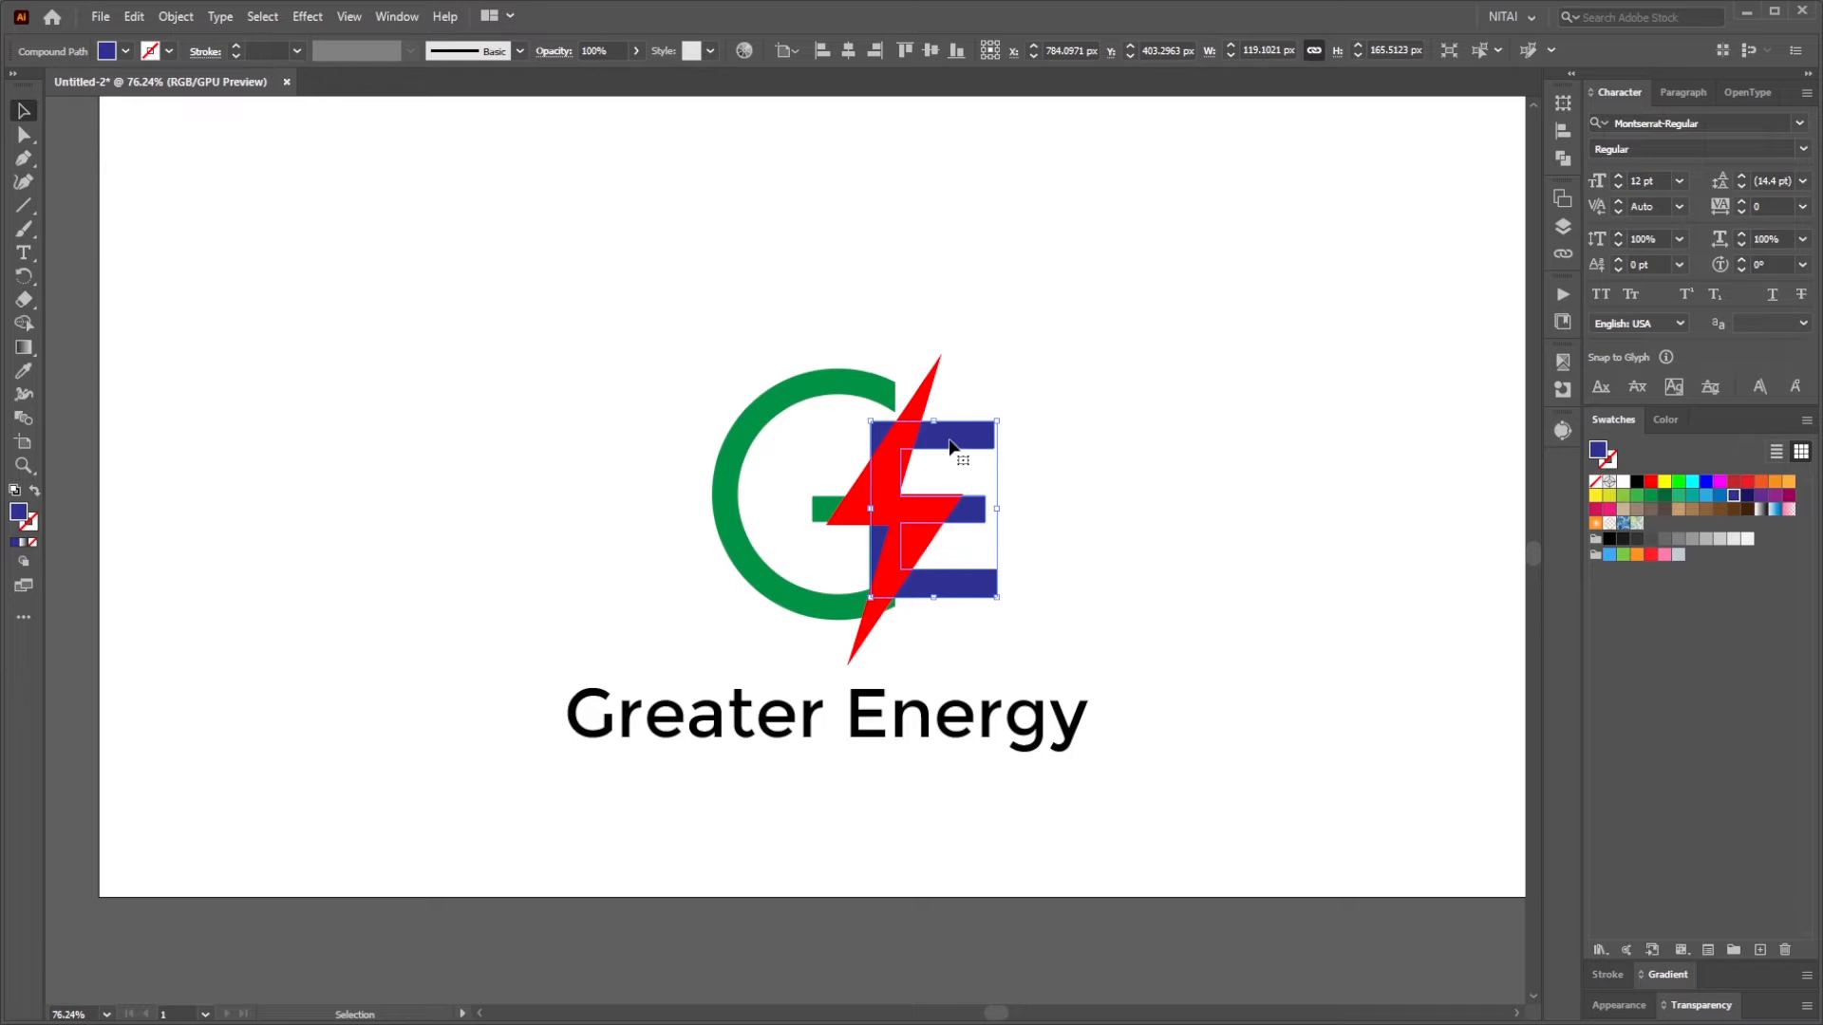
click(1052, 489)
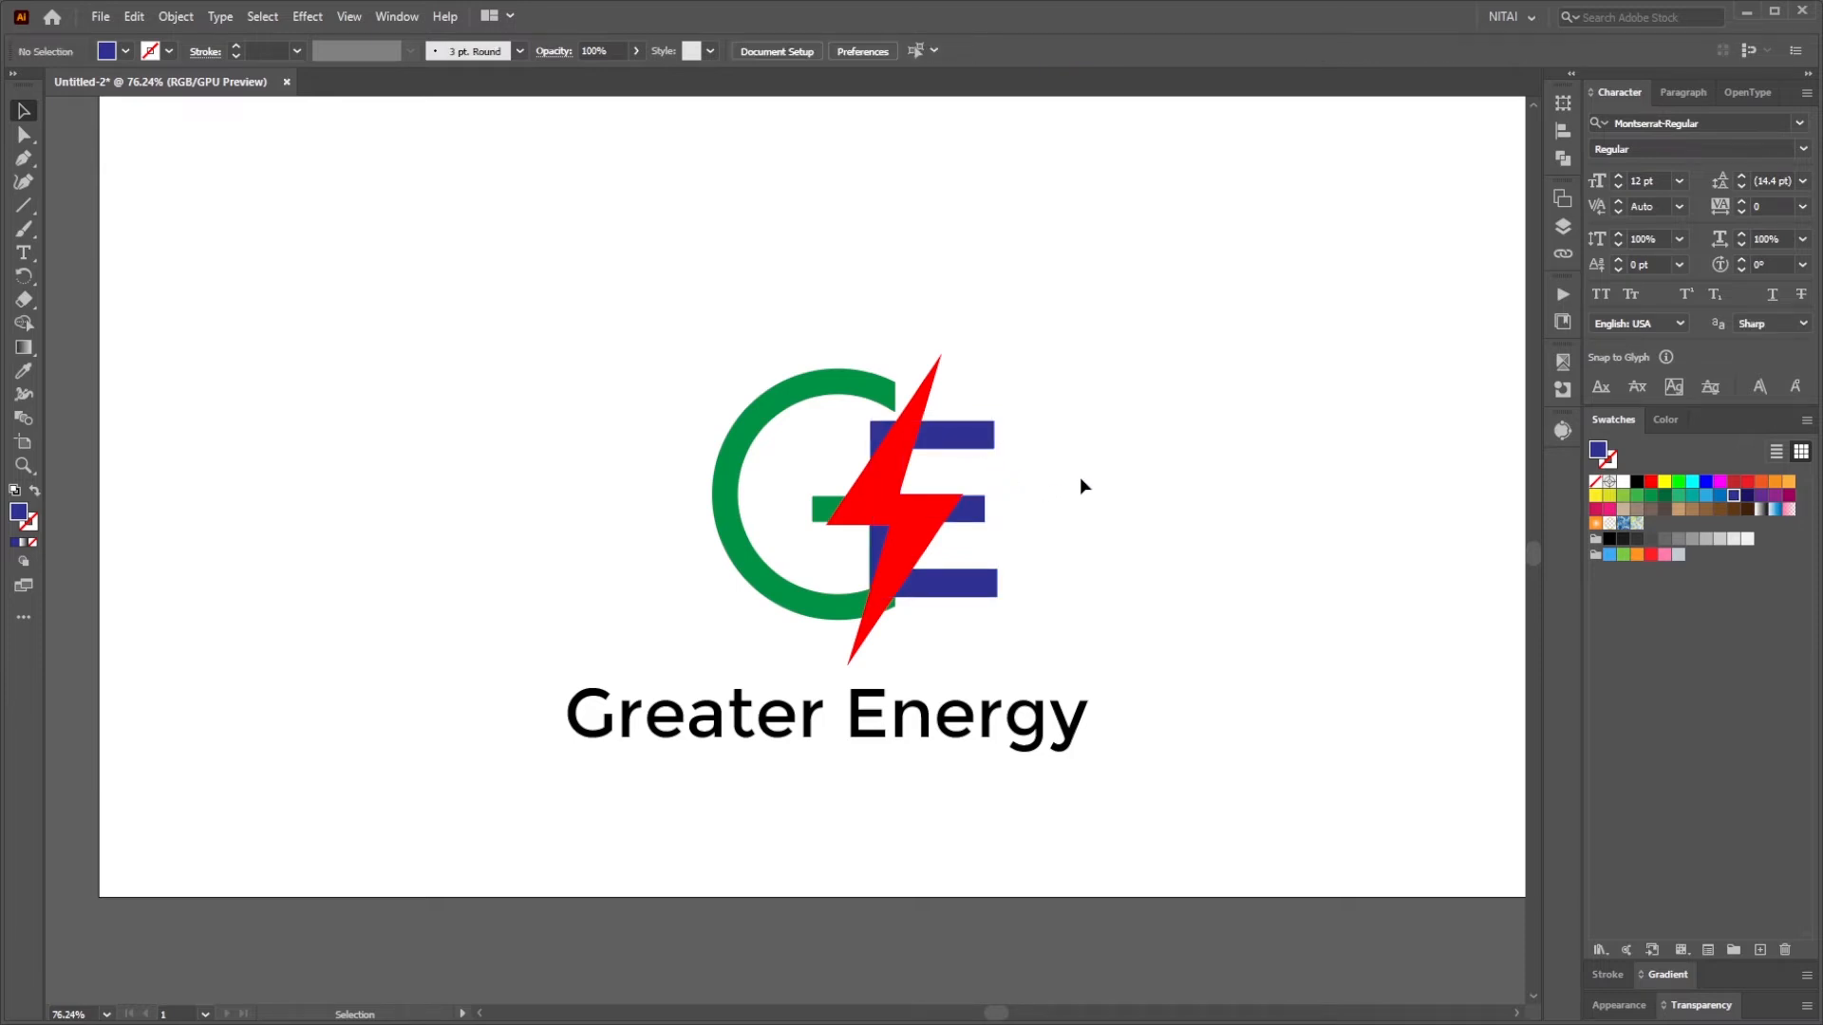
Narrow the red lightning bolt to about 118 px wide
click(921, 533)
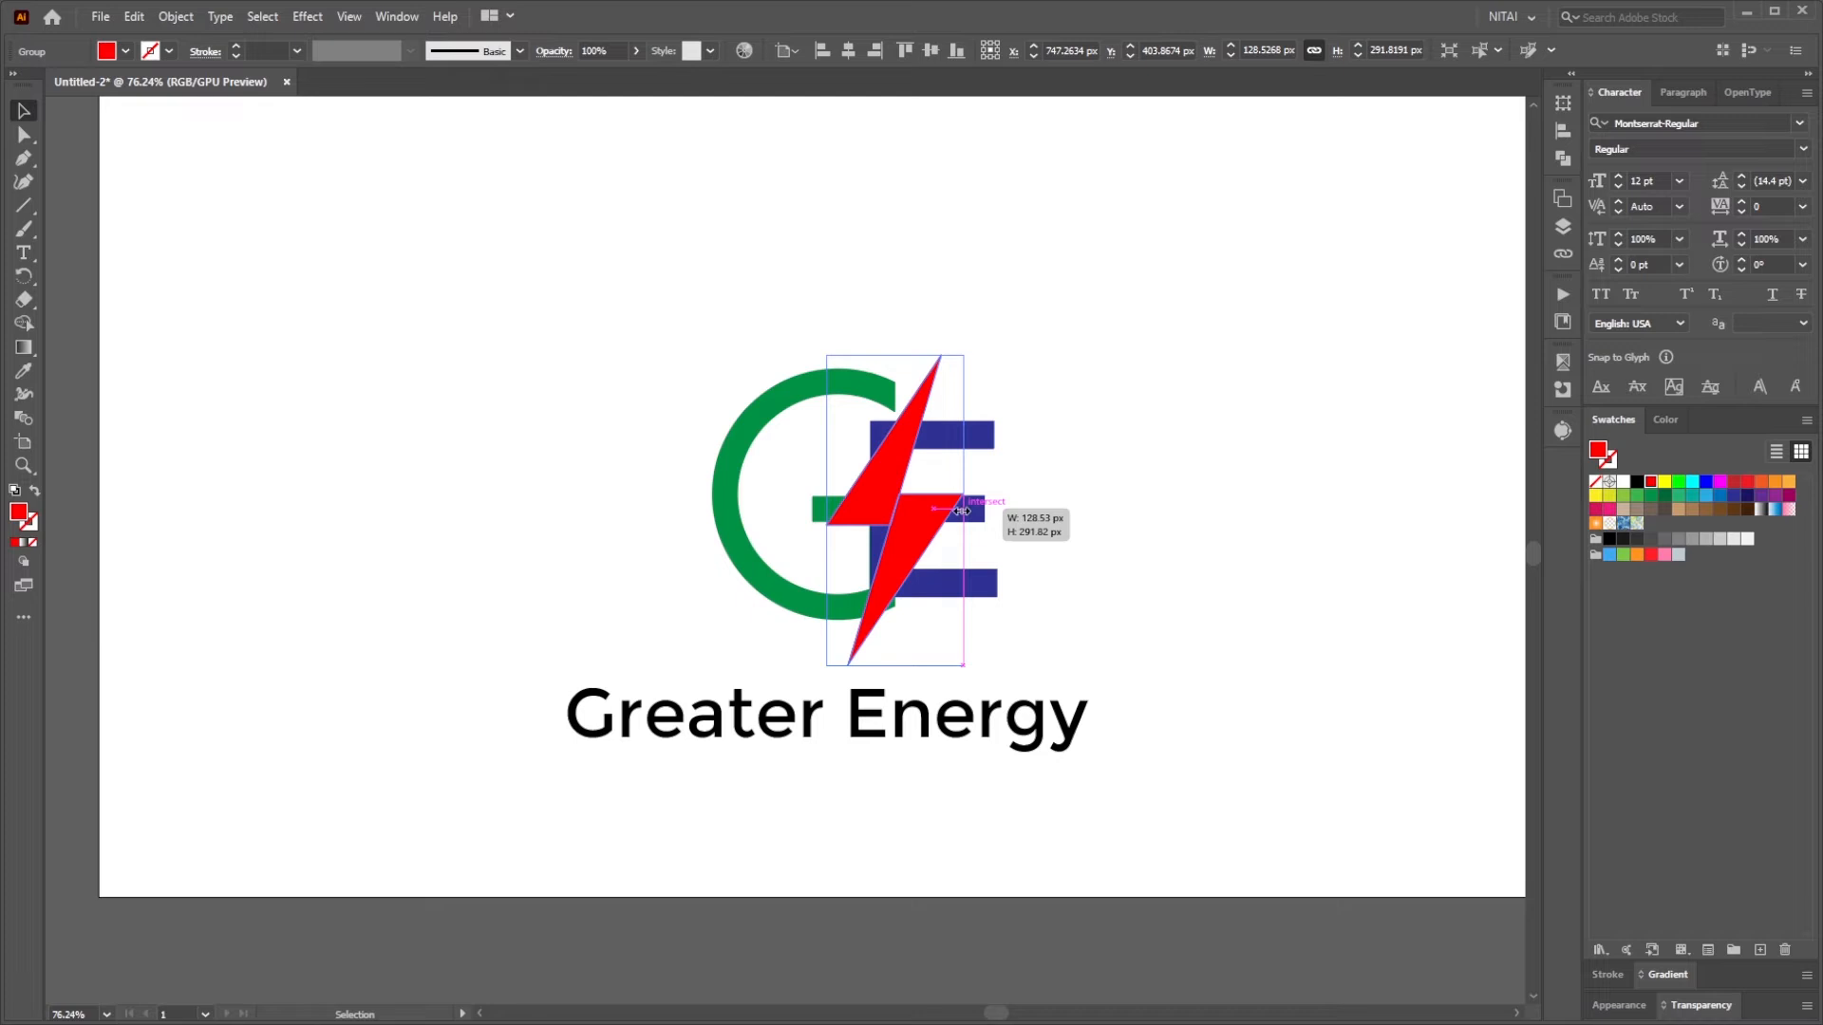
drag(962, 511, 957, 511)
click(1092, 521)
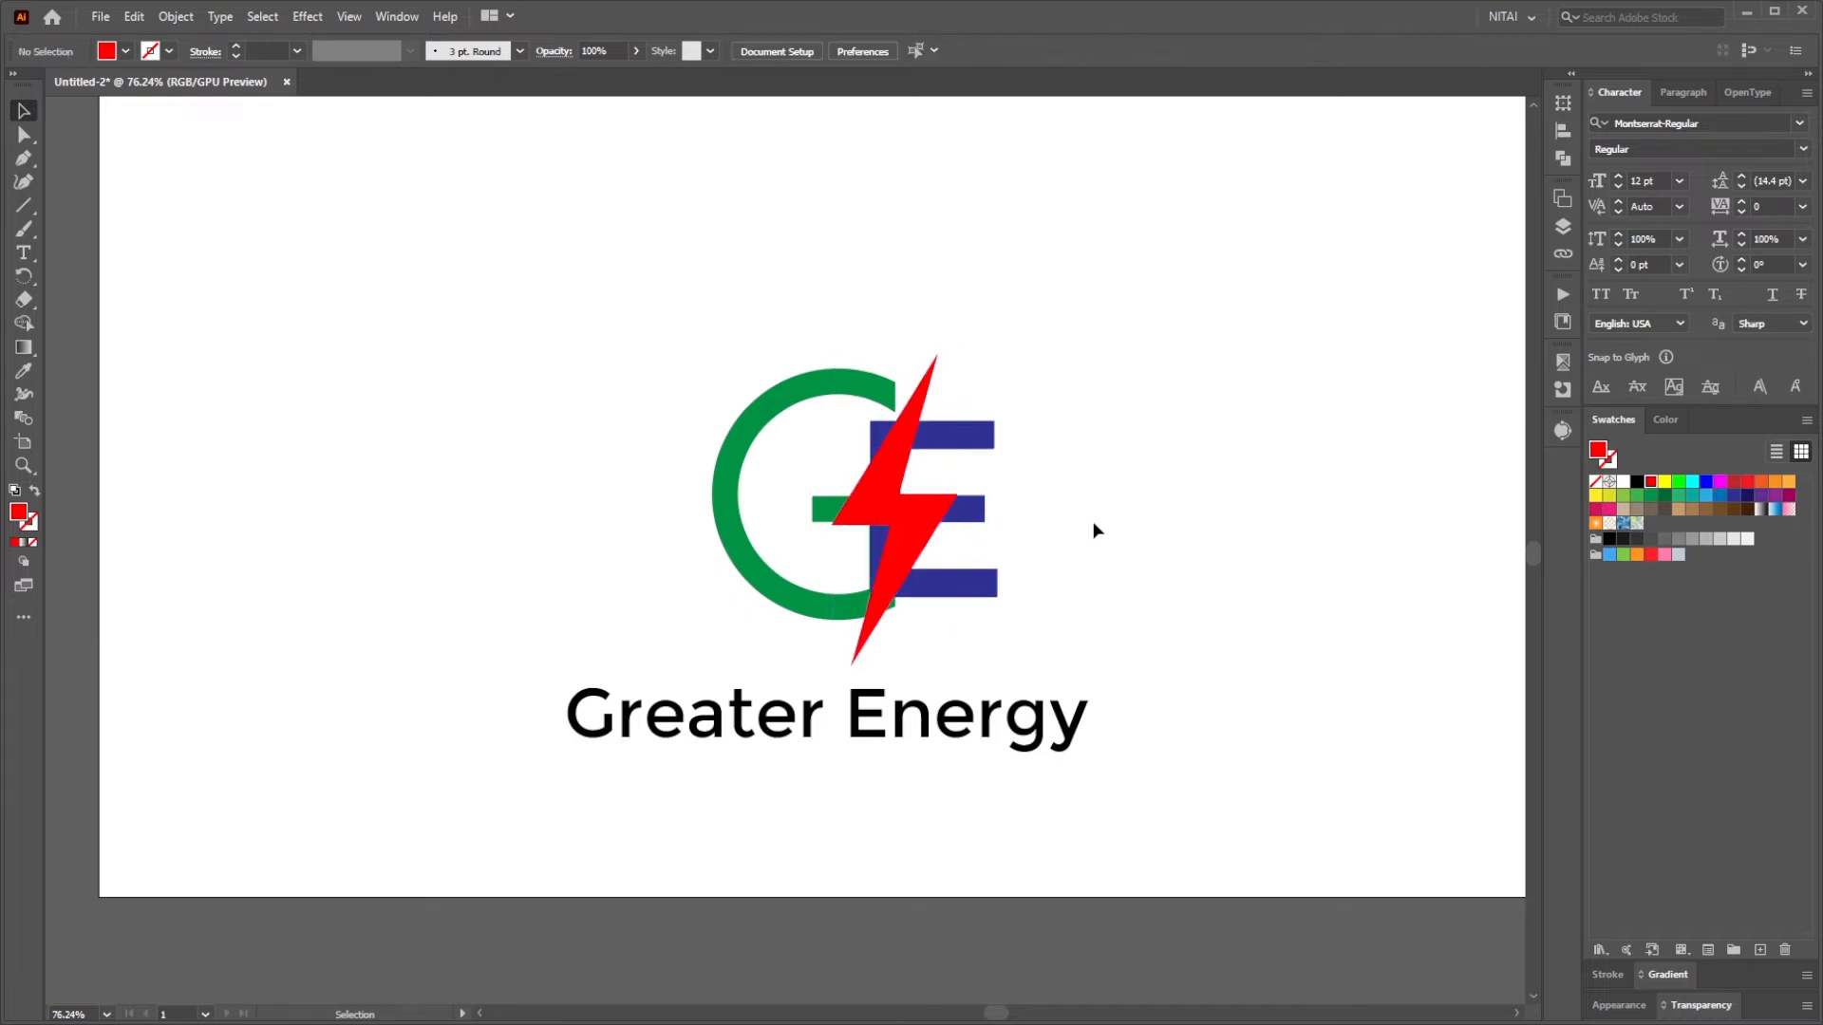
Shift the E's bottom and top edges slightly downward, making the letter about 167 px high
click(981, 512)
drag(933, 598, 933, 608)
drag(933, 420, 935, 431)
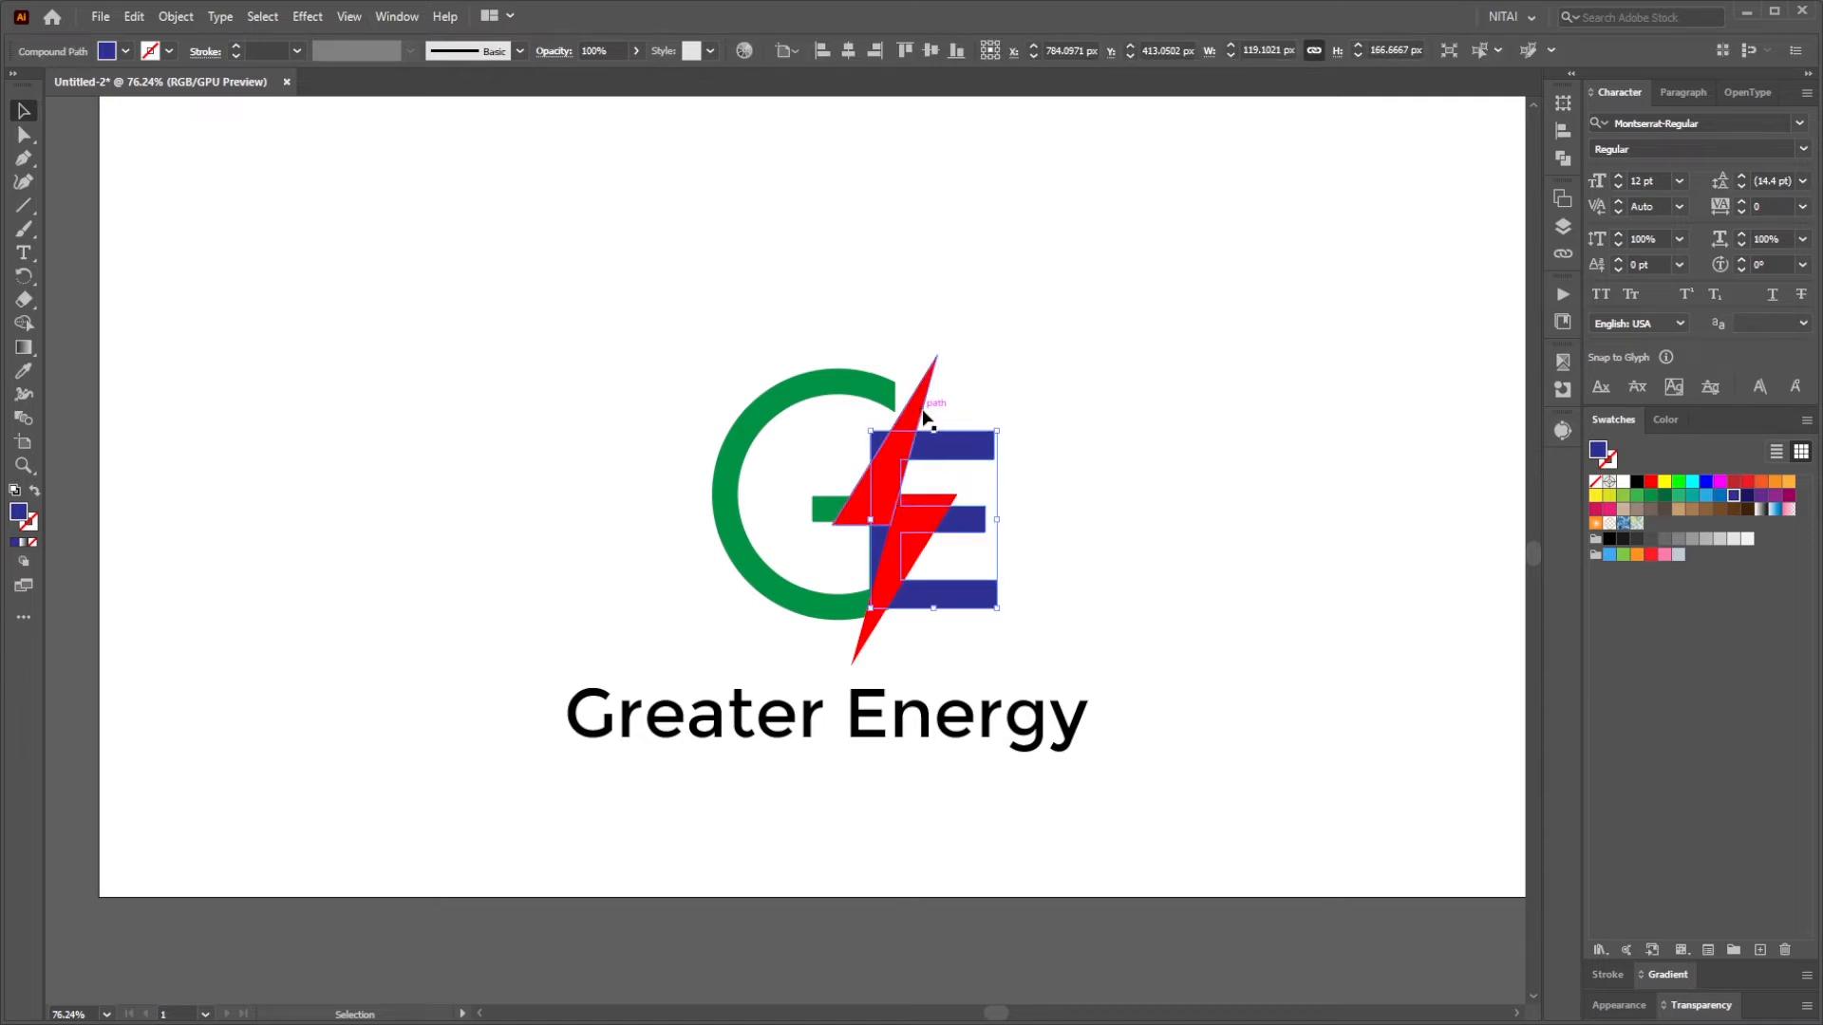
Shorten the red lightning bolt by lowering its upper tip close to the top of the G
click(916, 413)
drag(895, 355, 894, 374)
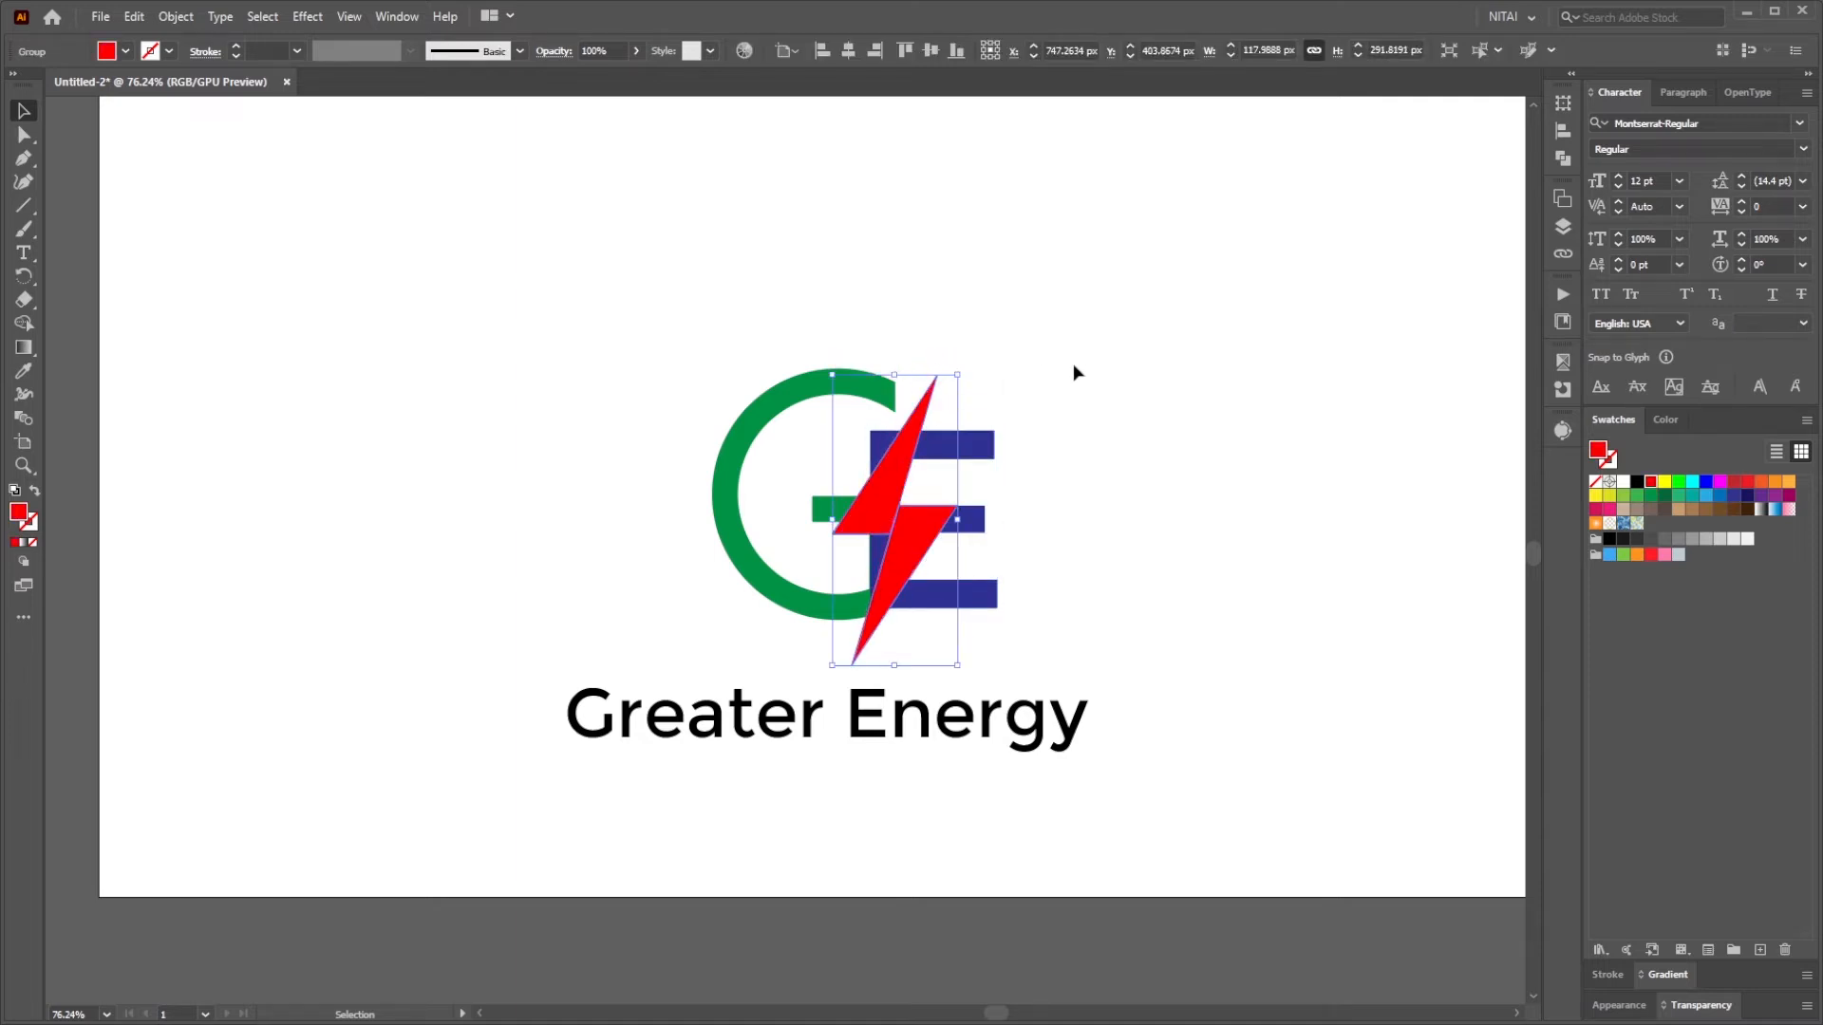
click(1077, 363)
Fine-tune the E's position against the lightning bolt, lining up its middle bar with the bolt's upper horizontal edge
key(ctrl+space)
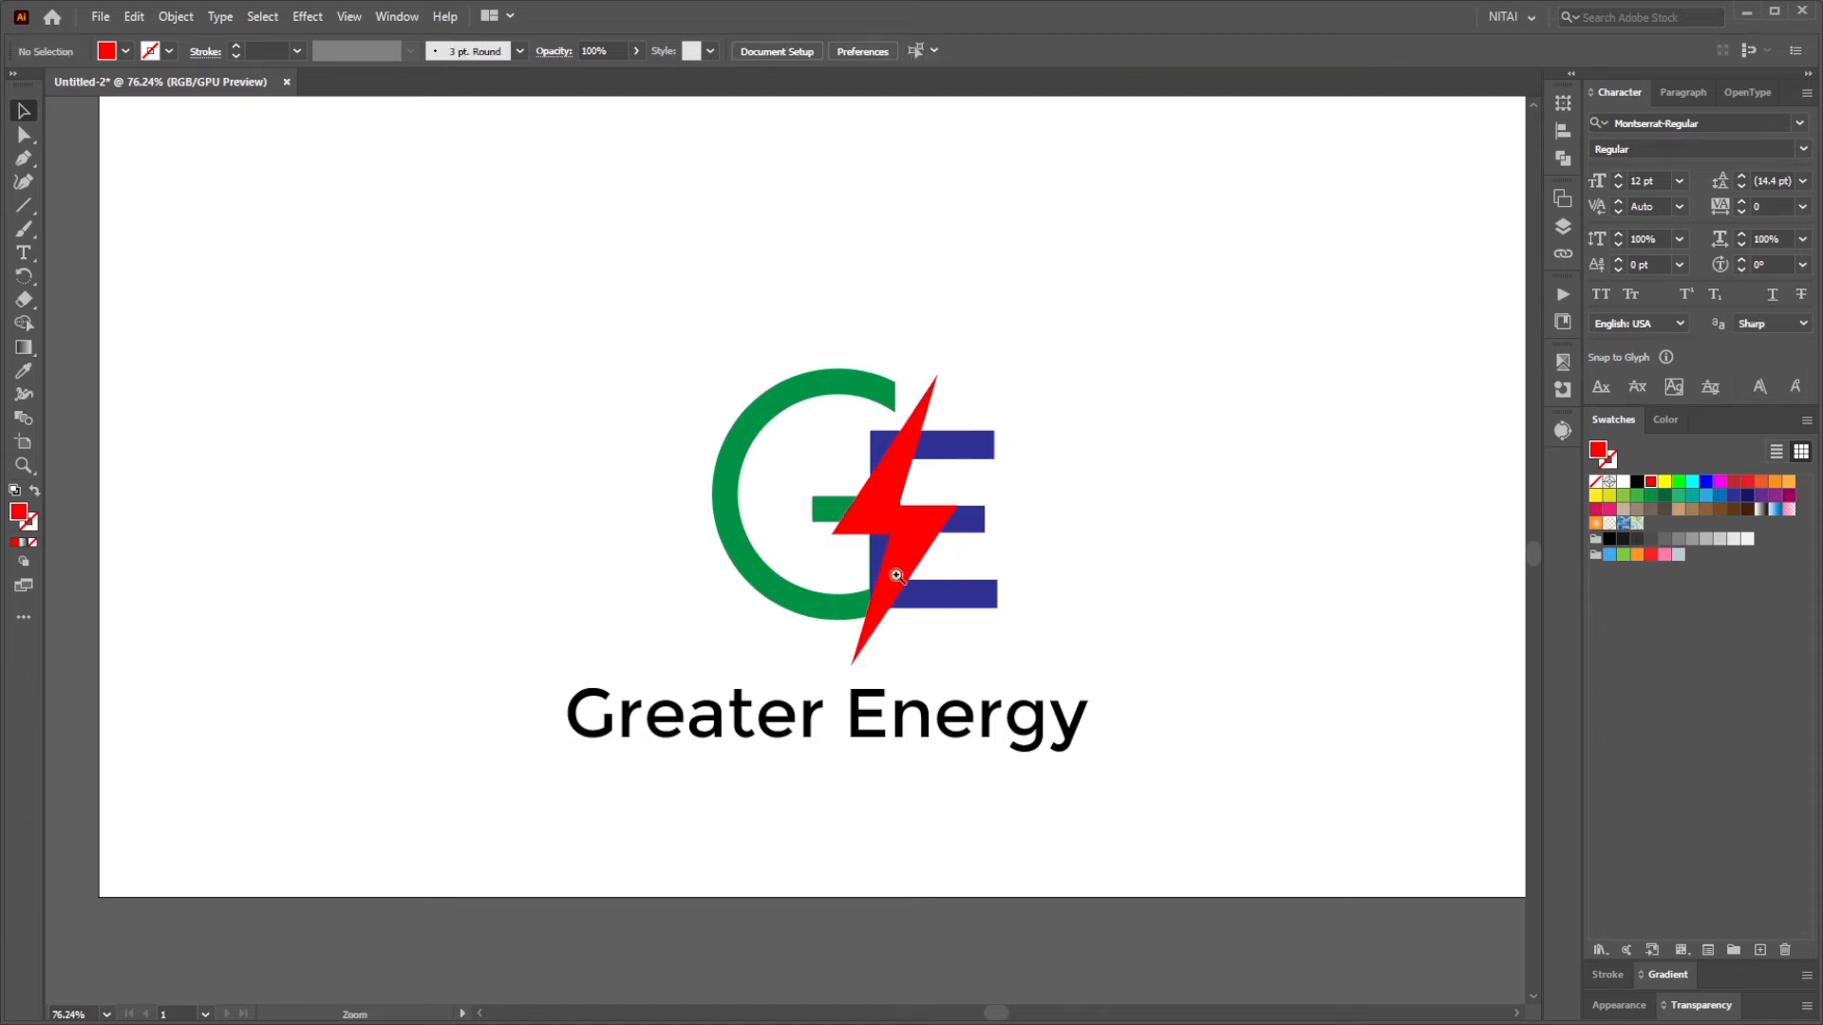
drag(896, 575, 1201, 653)
click(1028, 425)
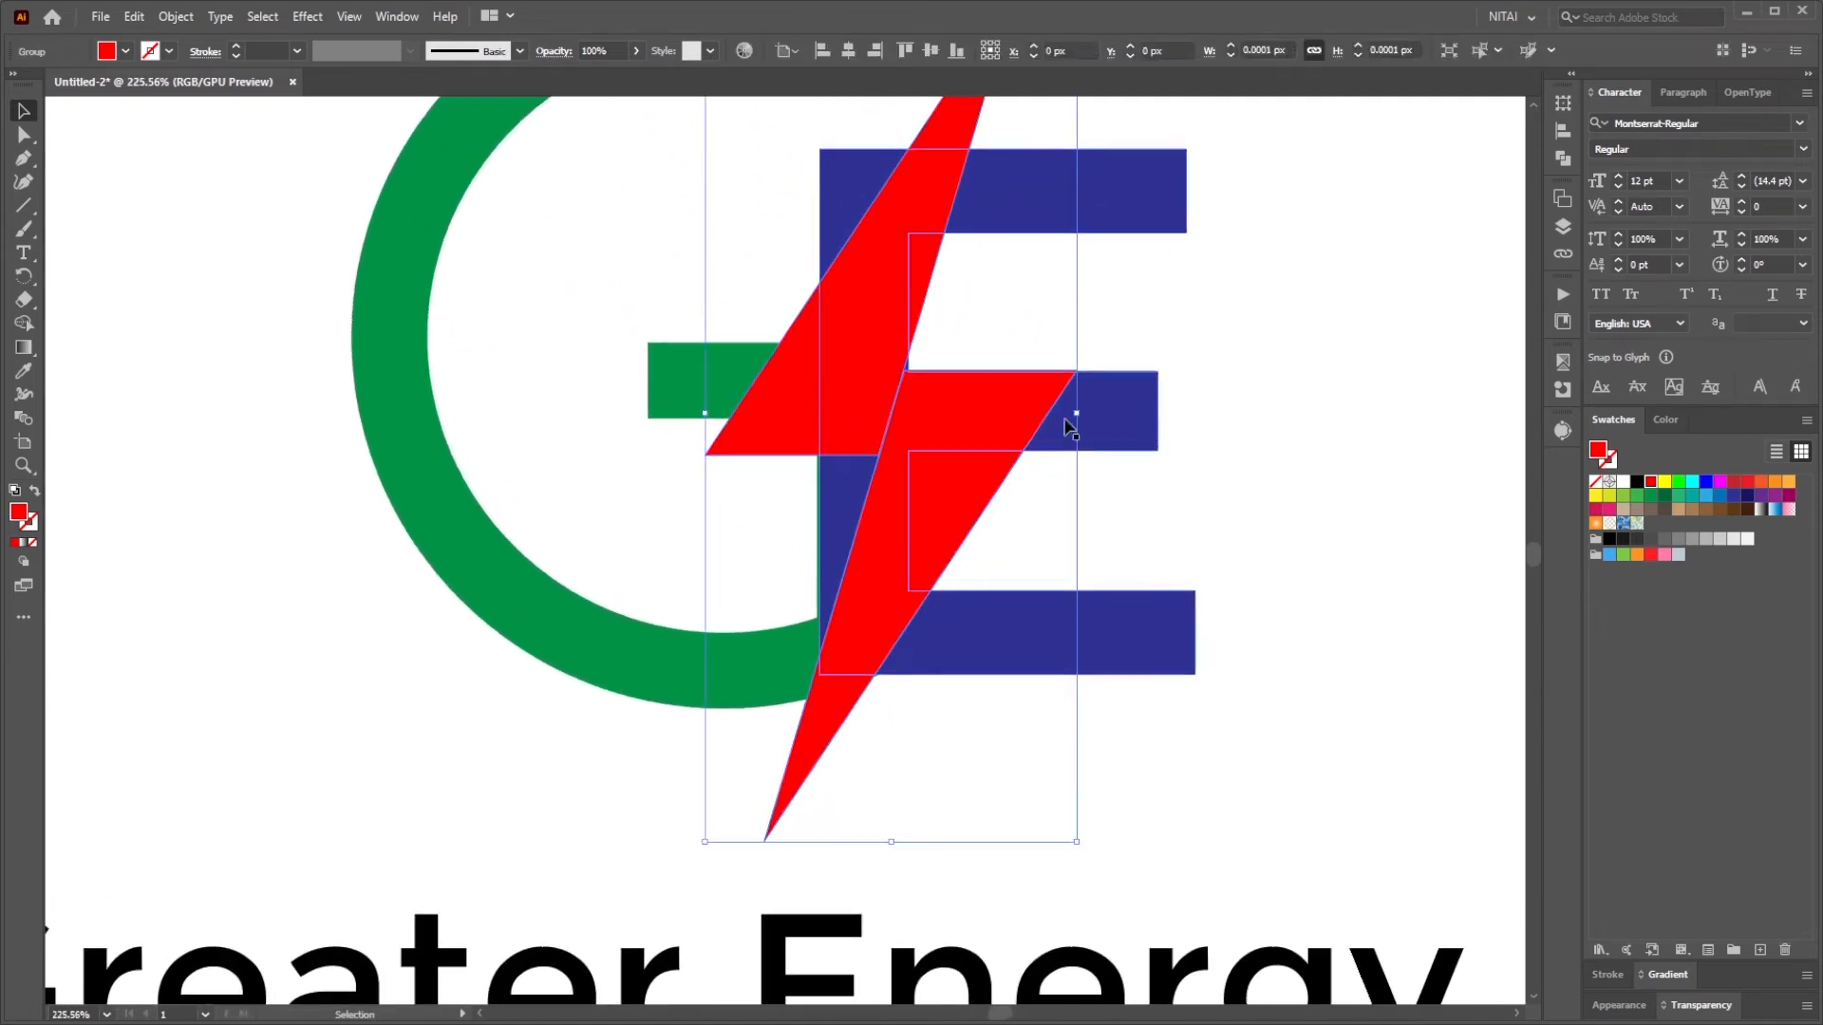
click(1116, 412)
drag(1110, 422, 846, 388)
key(ctrl+y)
click(1072, 467)
key(ctrl+y)
click(1256, 391)
click(1198, 410)
drag(1045, 398, 834, 440)
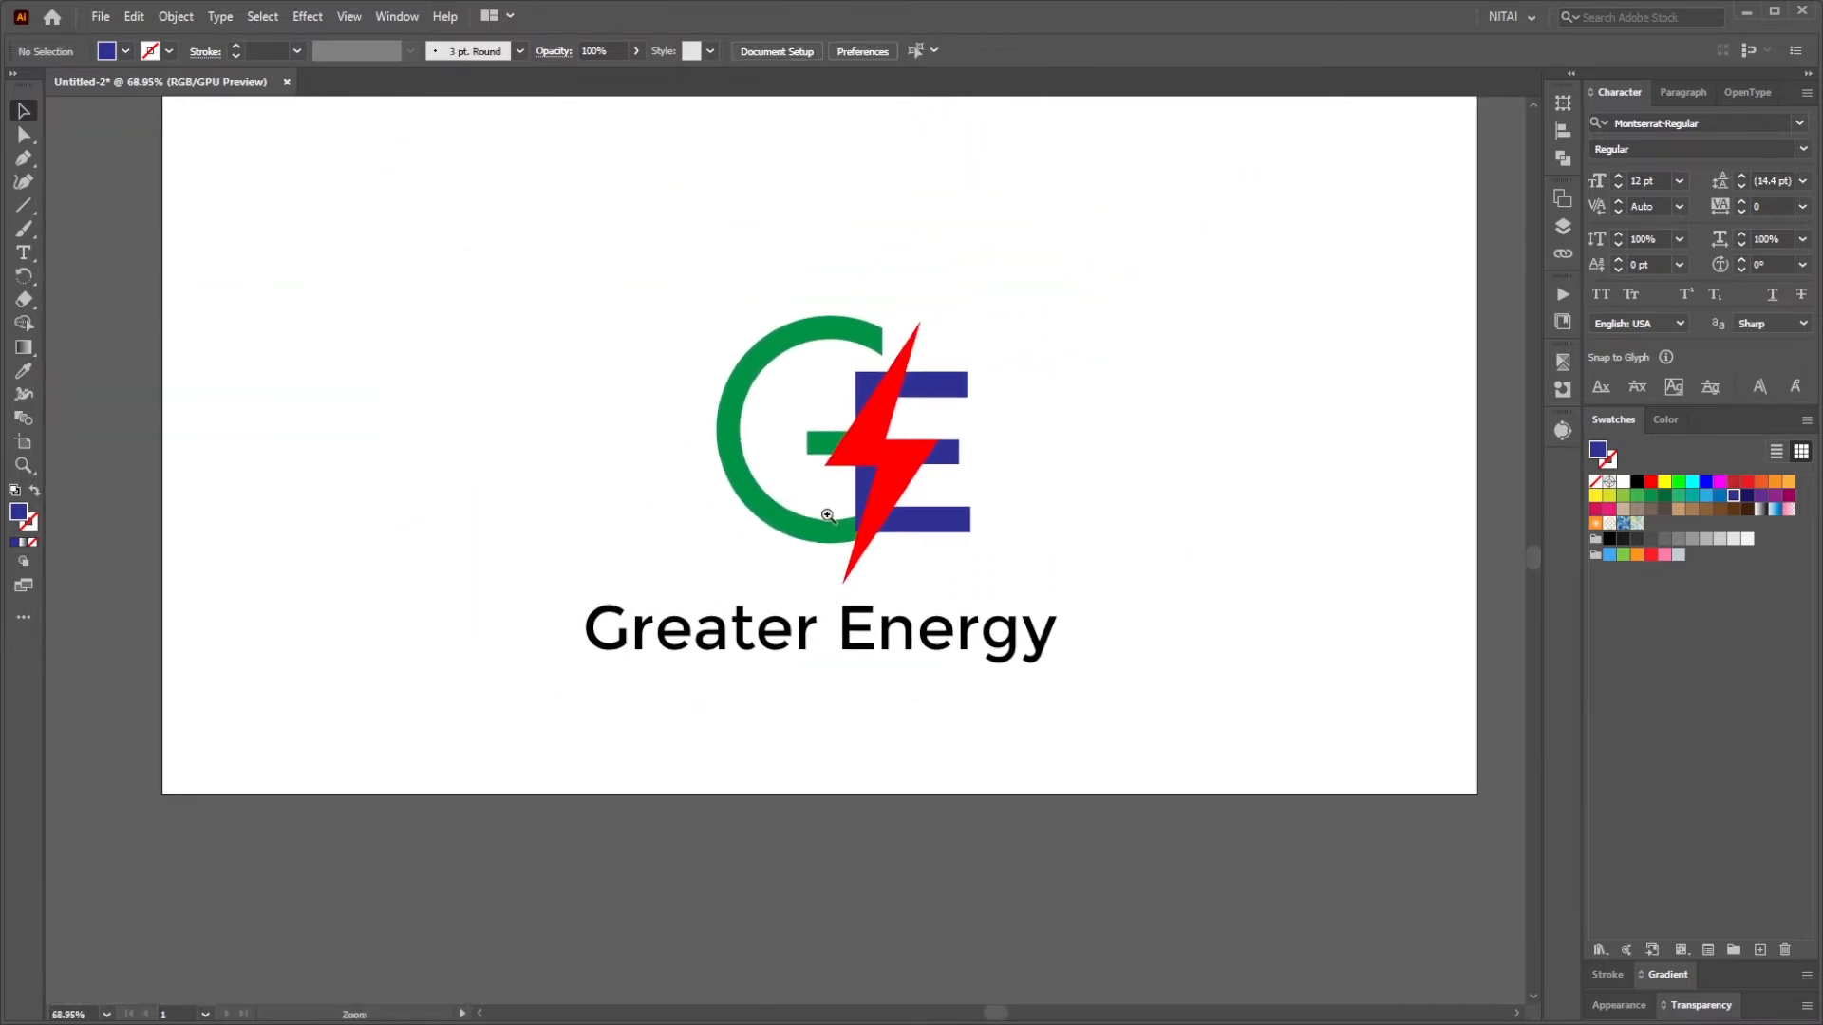
Remove the upper part of the E's stem outside the lightning bolt with Shape Builder, working across the G, E and bolt
drag(855, 503, 995, 559)
scroll(994, 529, down, 4)
scroll(1029, 545, up, 1)
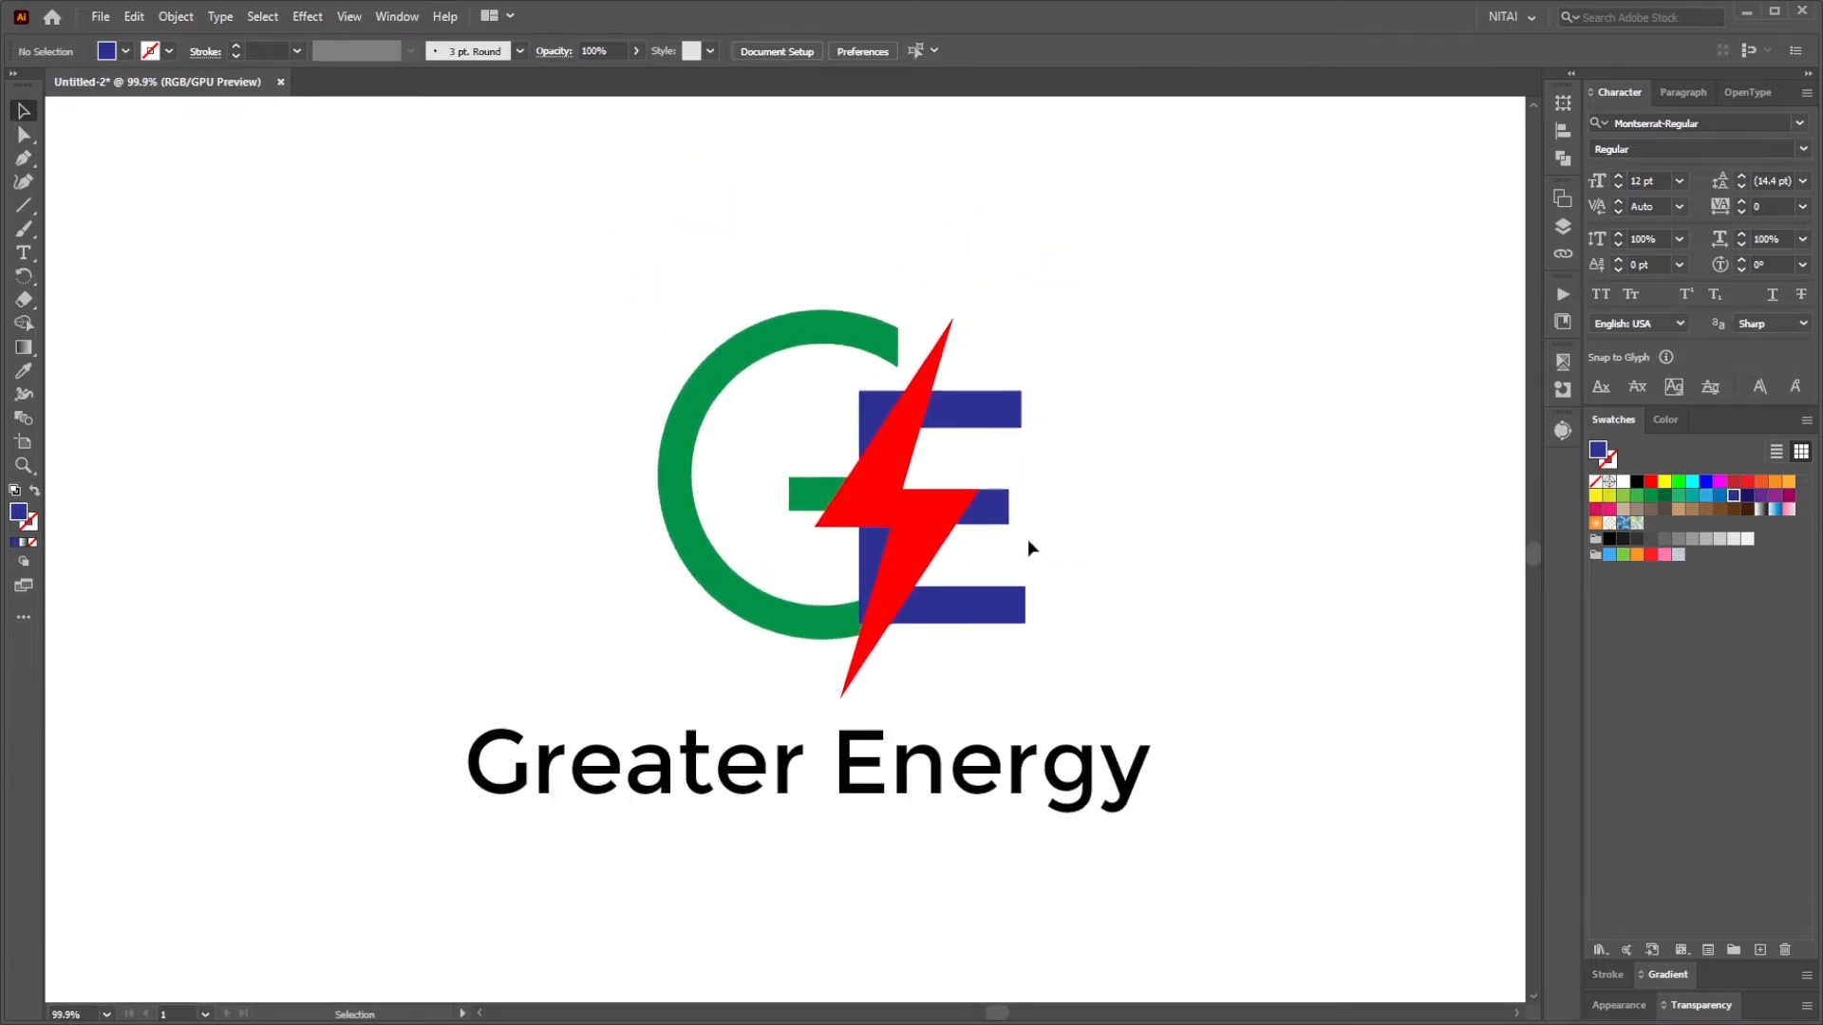
click(959, 414)
click(1109, 478)
drag(567, 291, 1176, 649)
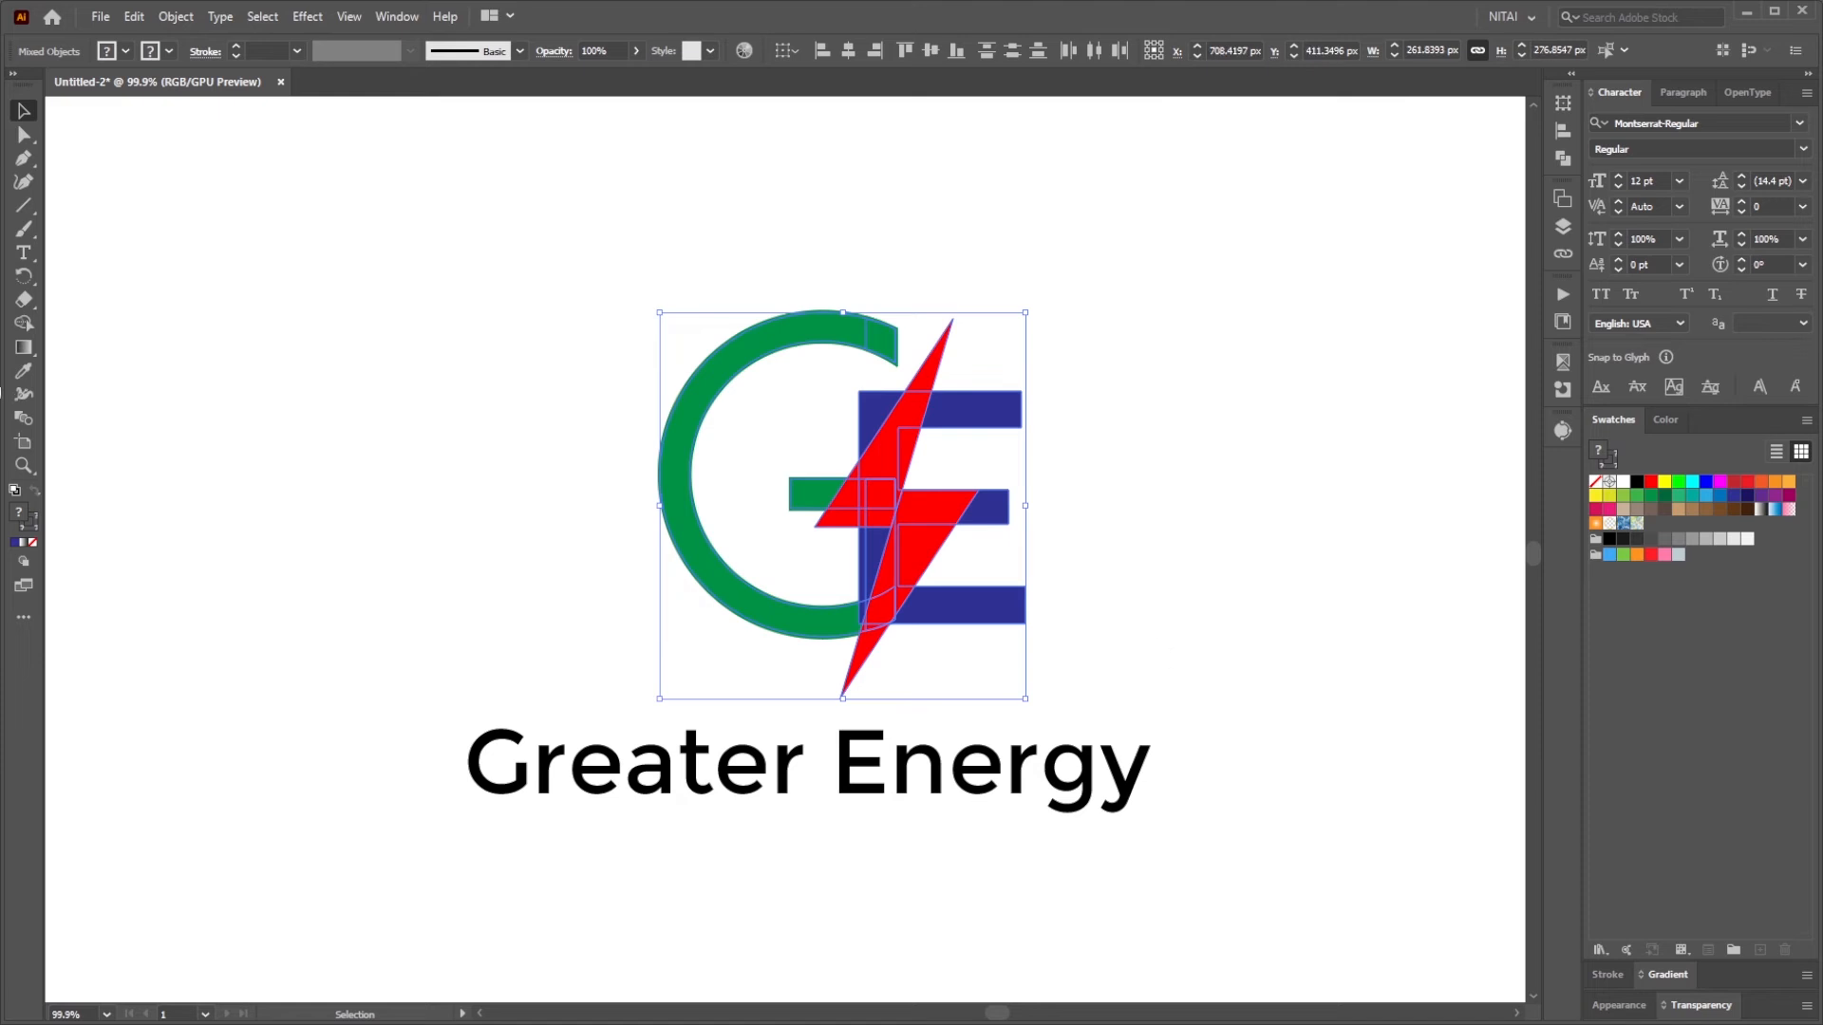
click(24, 416)
scroll(77, 350, down, 2)
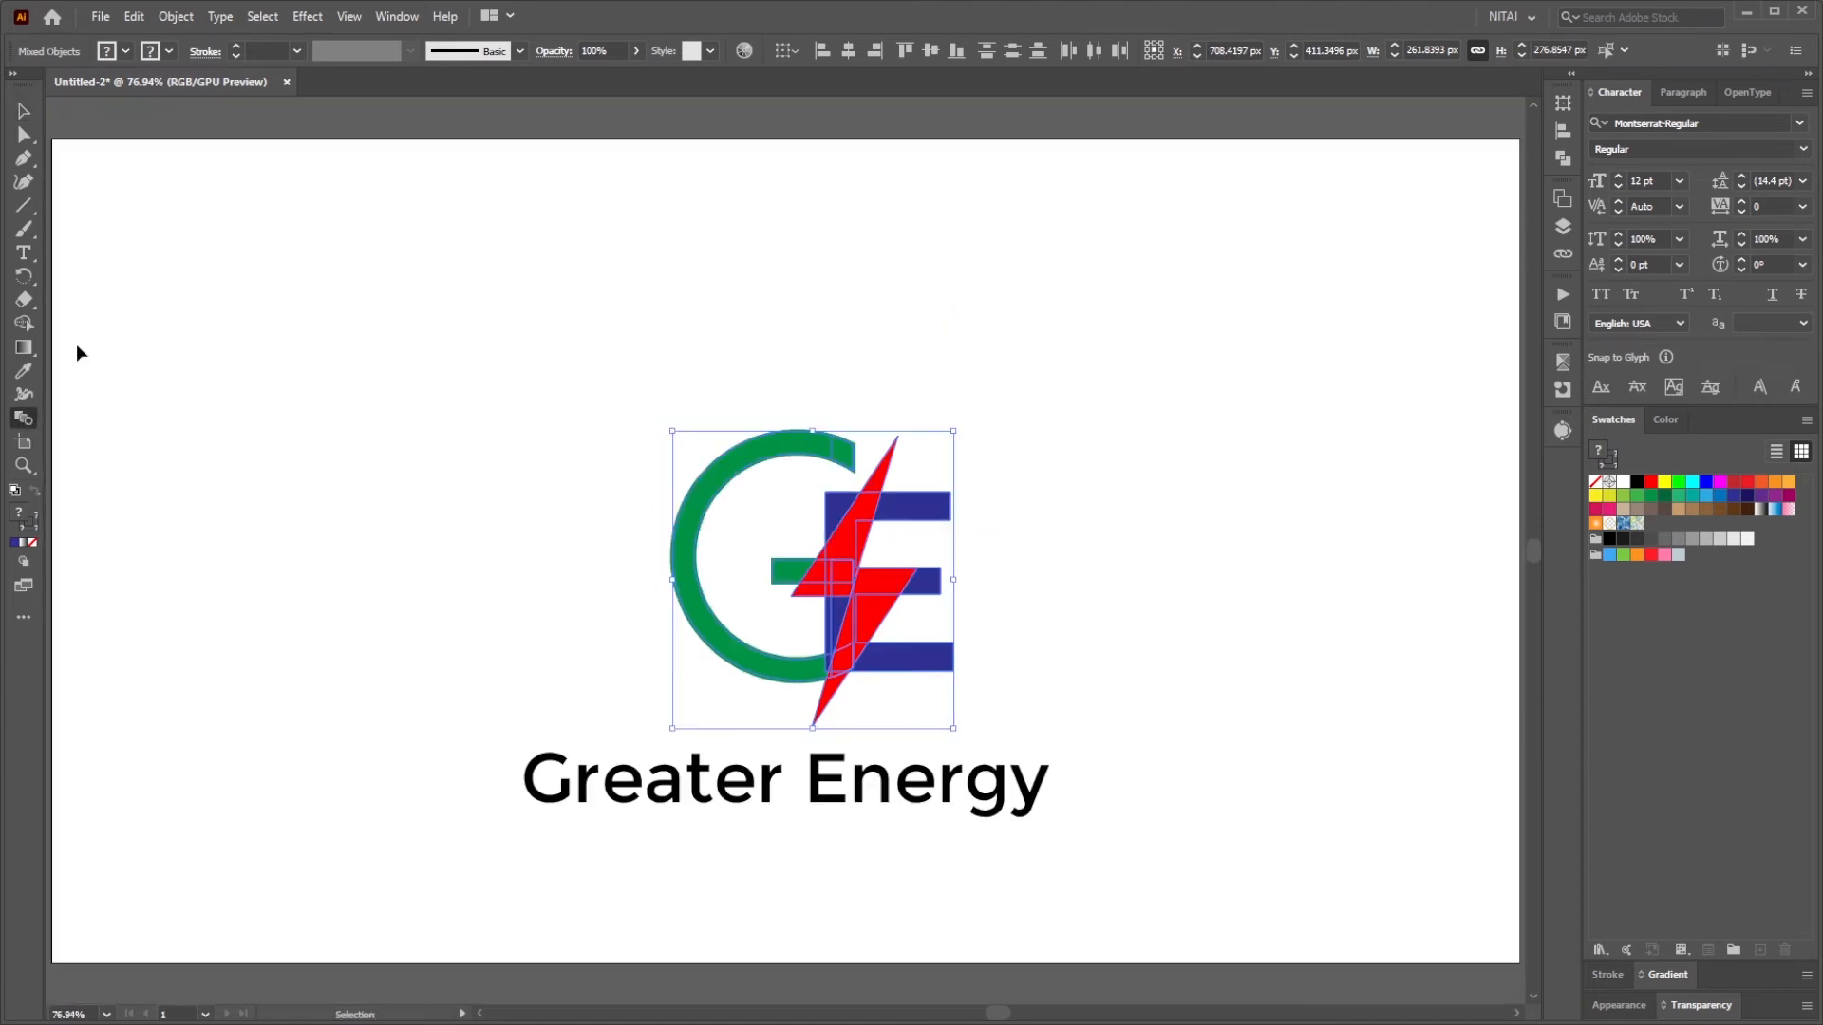
scroll(872, 535, down, 4)
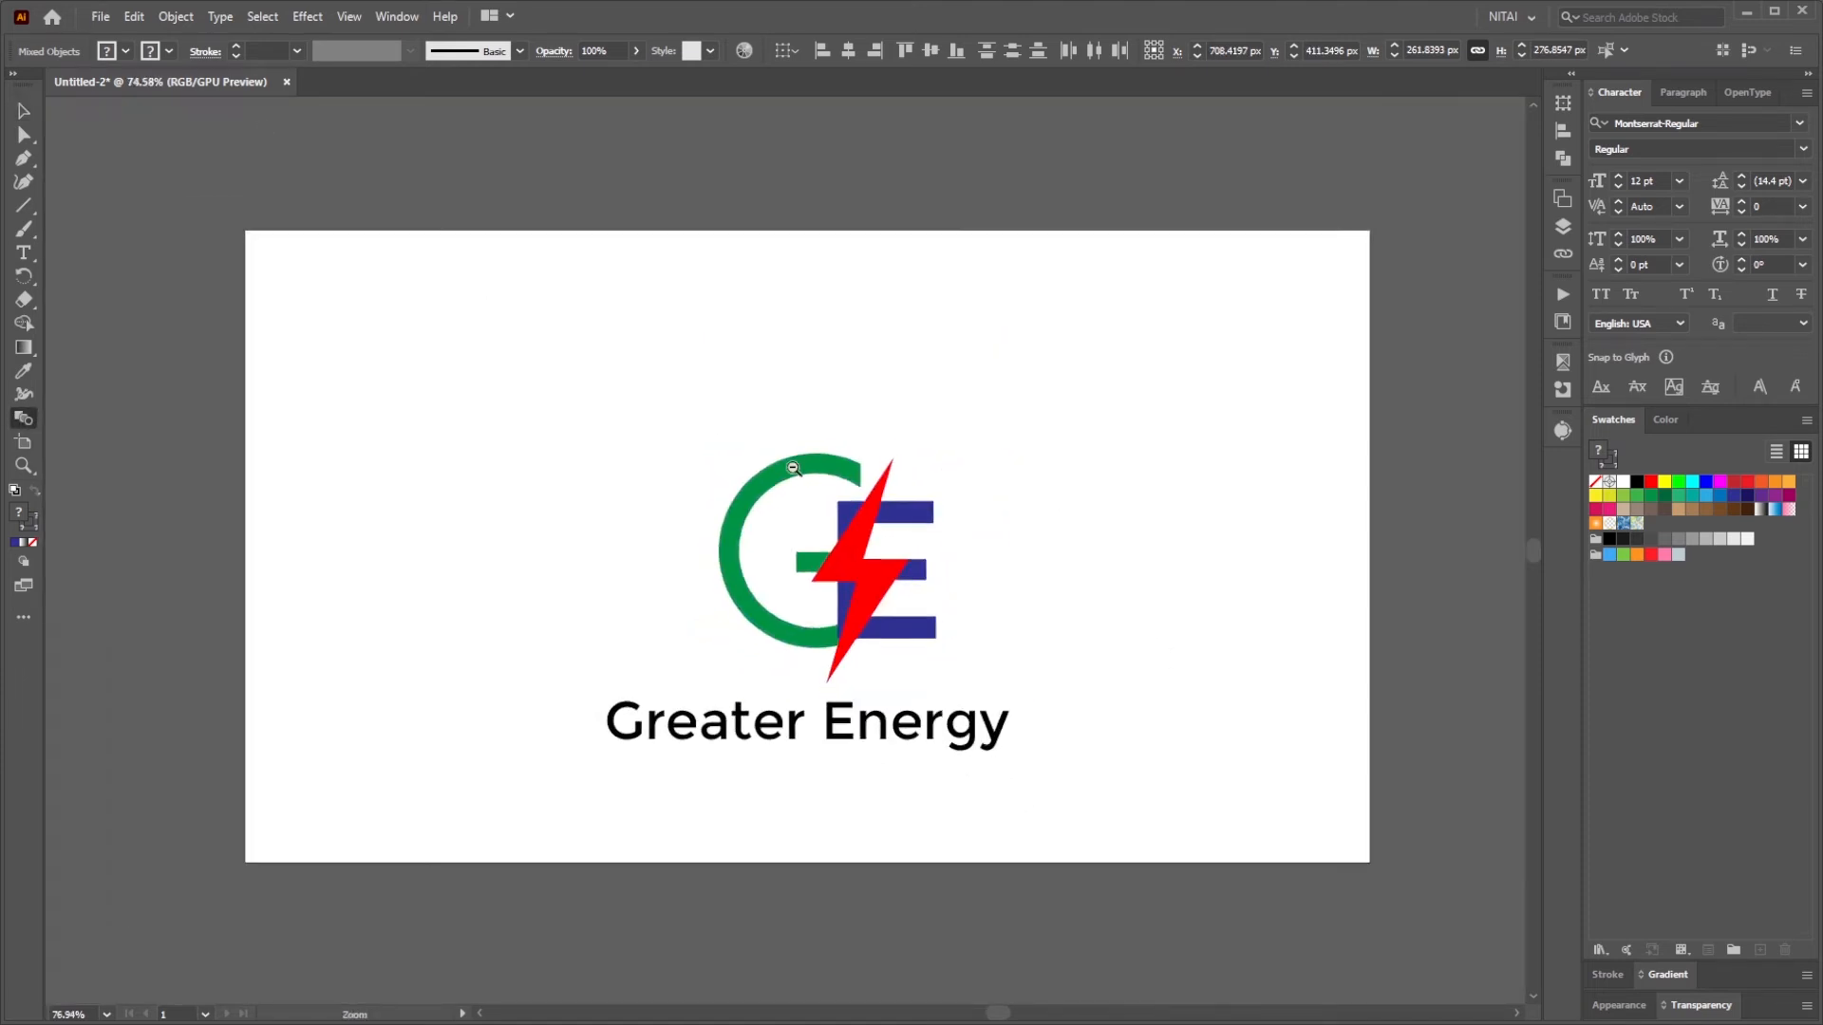
scroll(801, 570, up, 2)
key(ctrl+0)
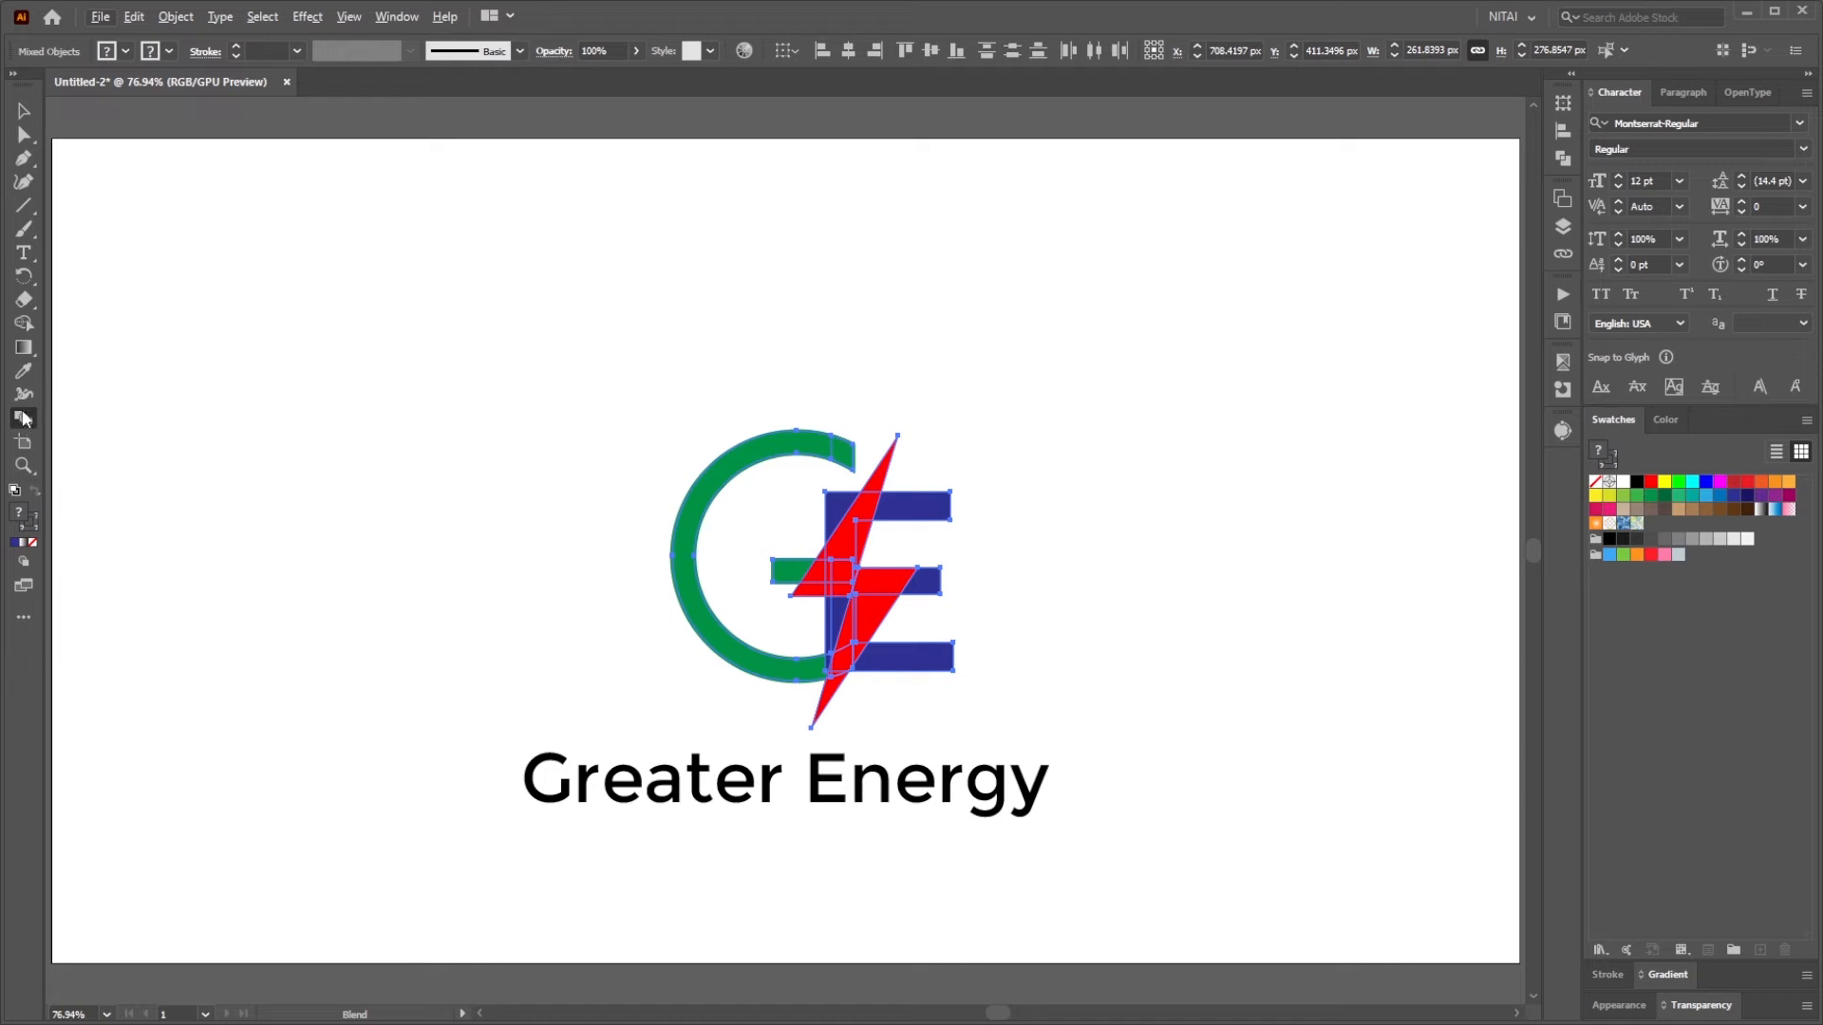
click(24, 323)
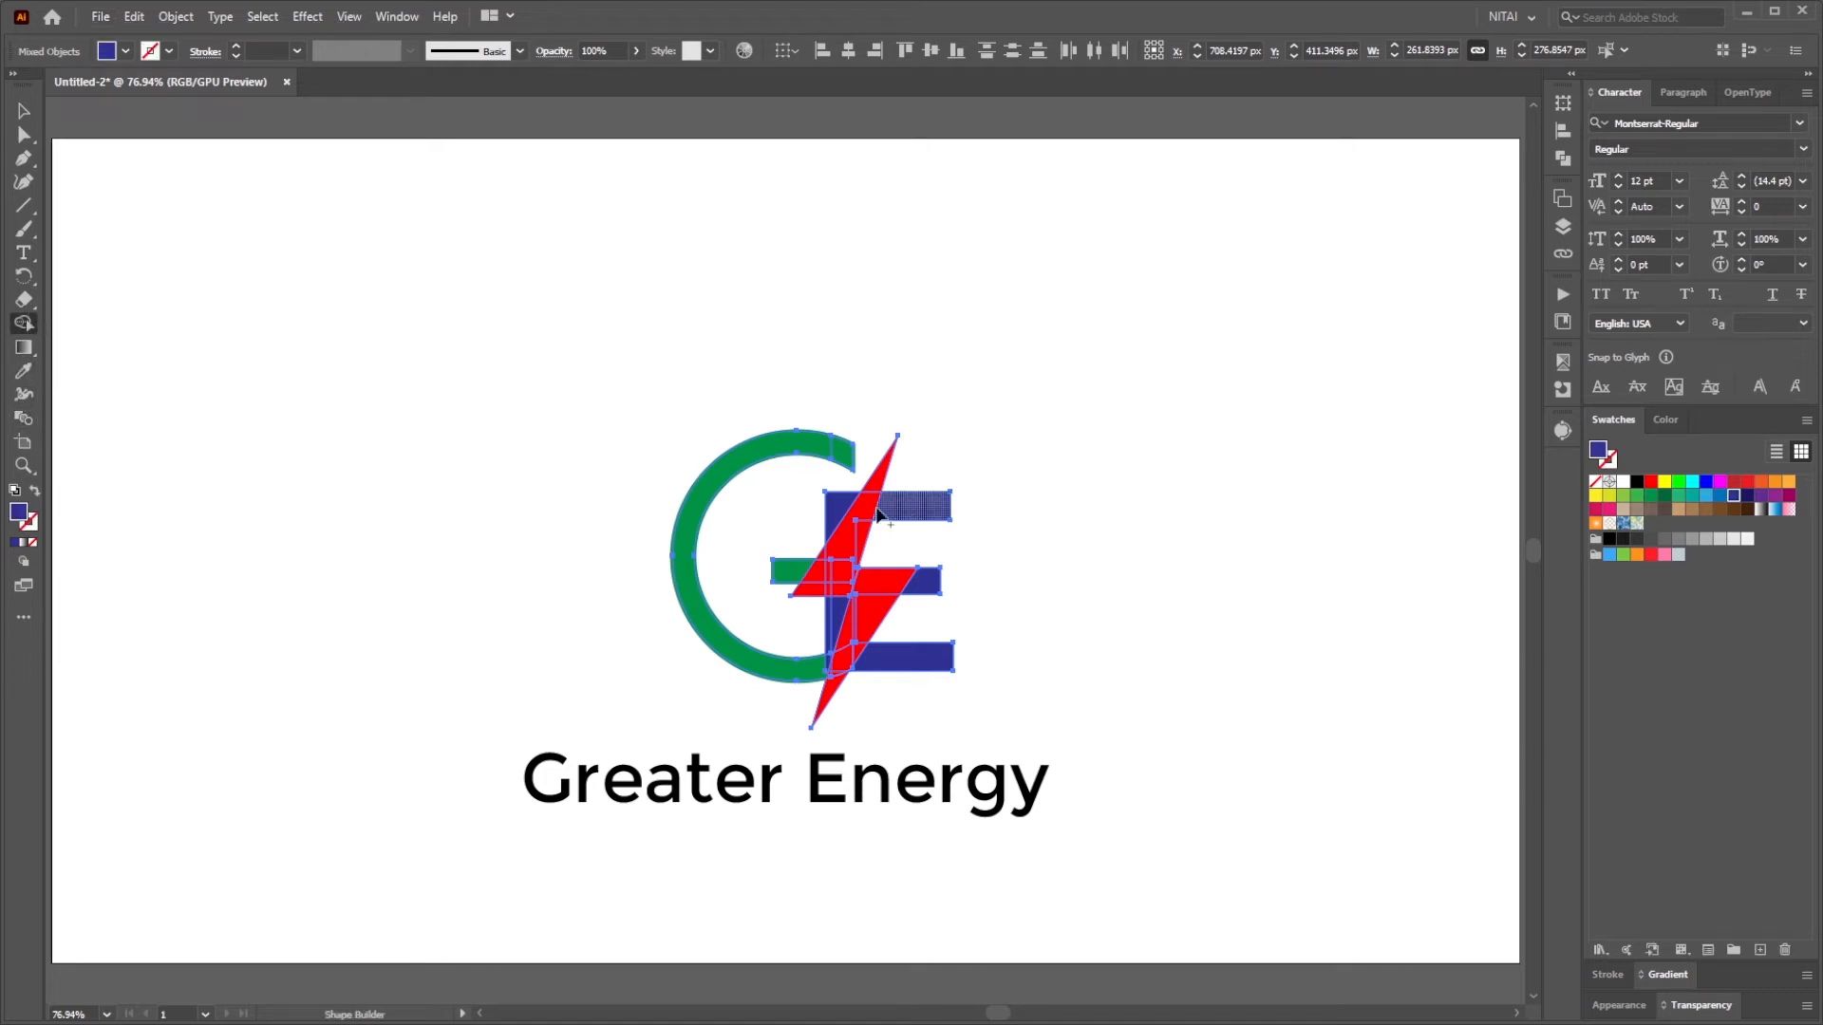
alt+click(839, 503)
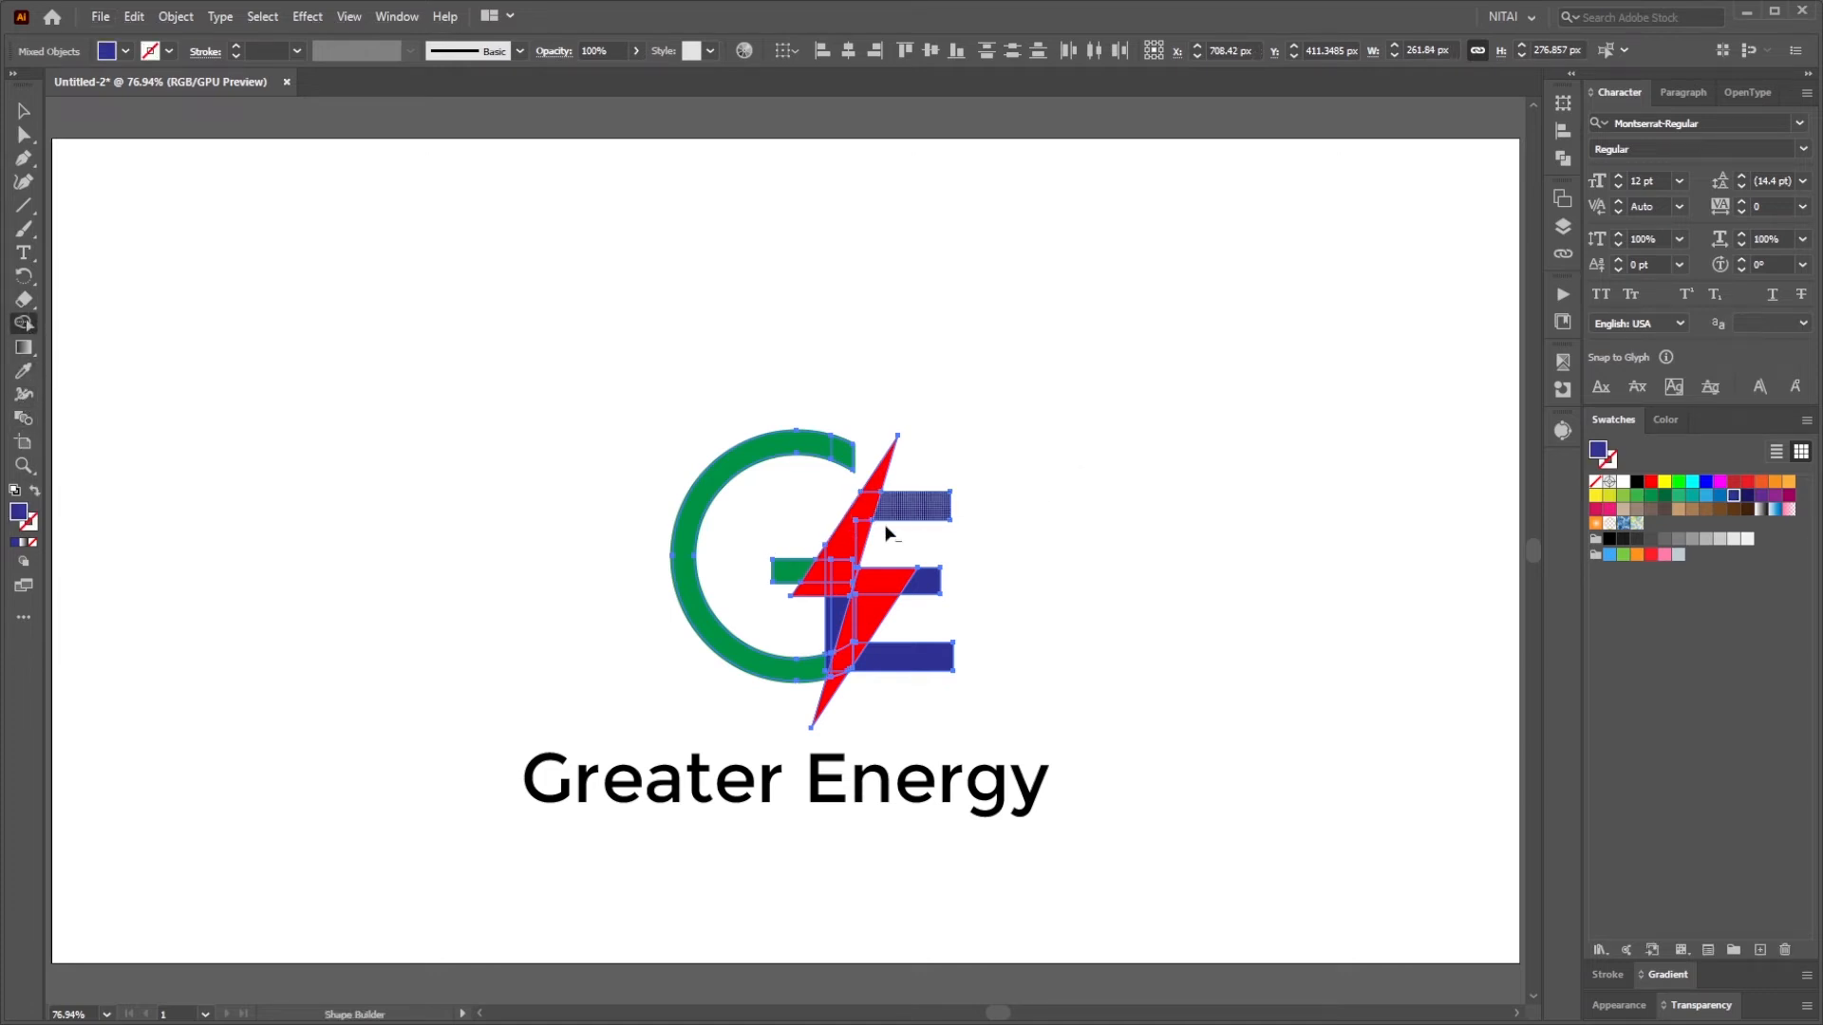
key(v)
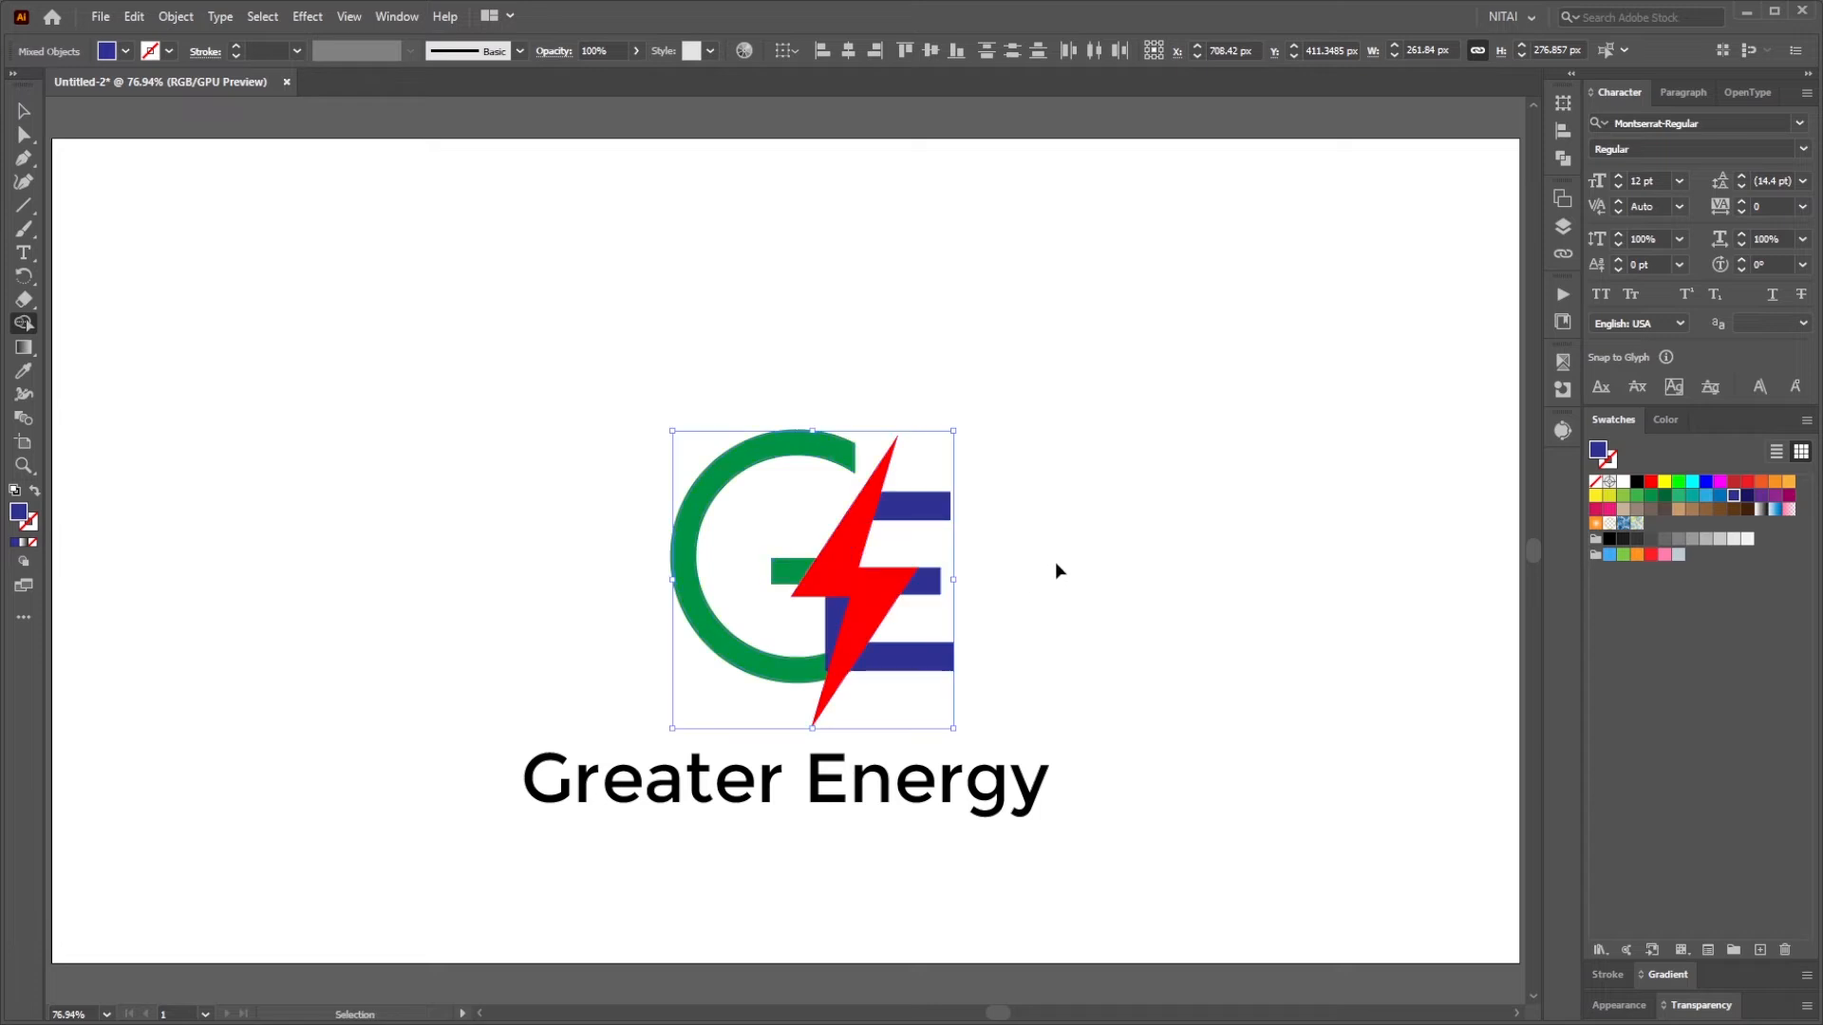
Remove the lower section of the E's stem beside the bolt, between the middle and bottom bars, with Shape Builder
key(shift+m)
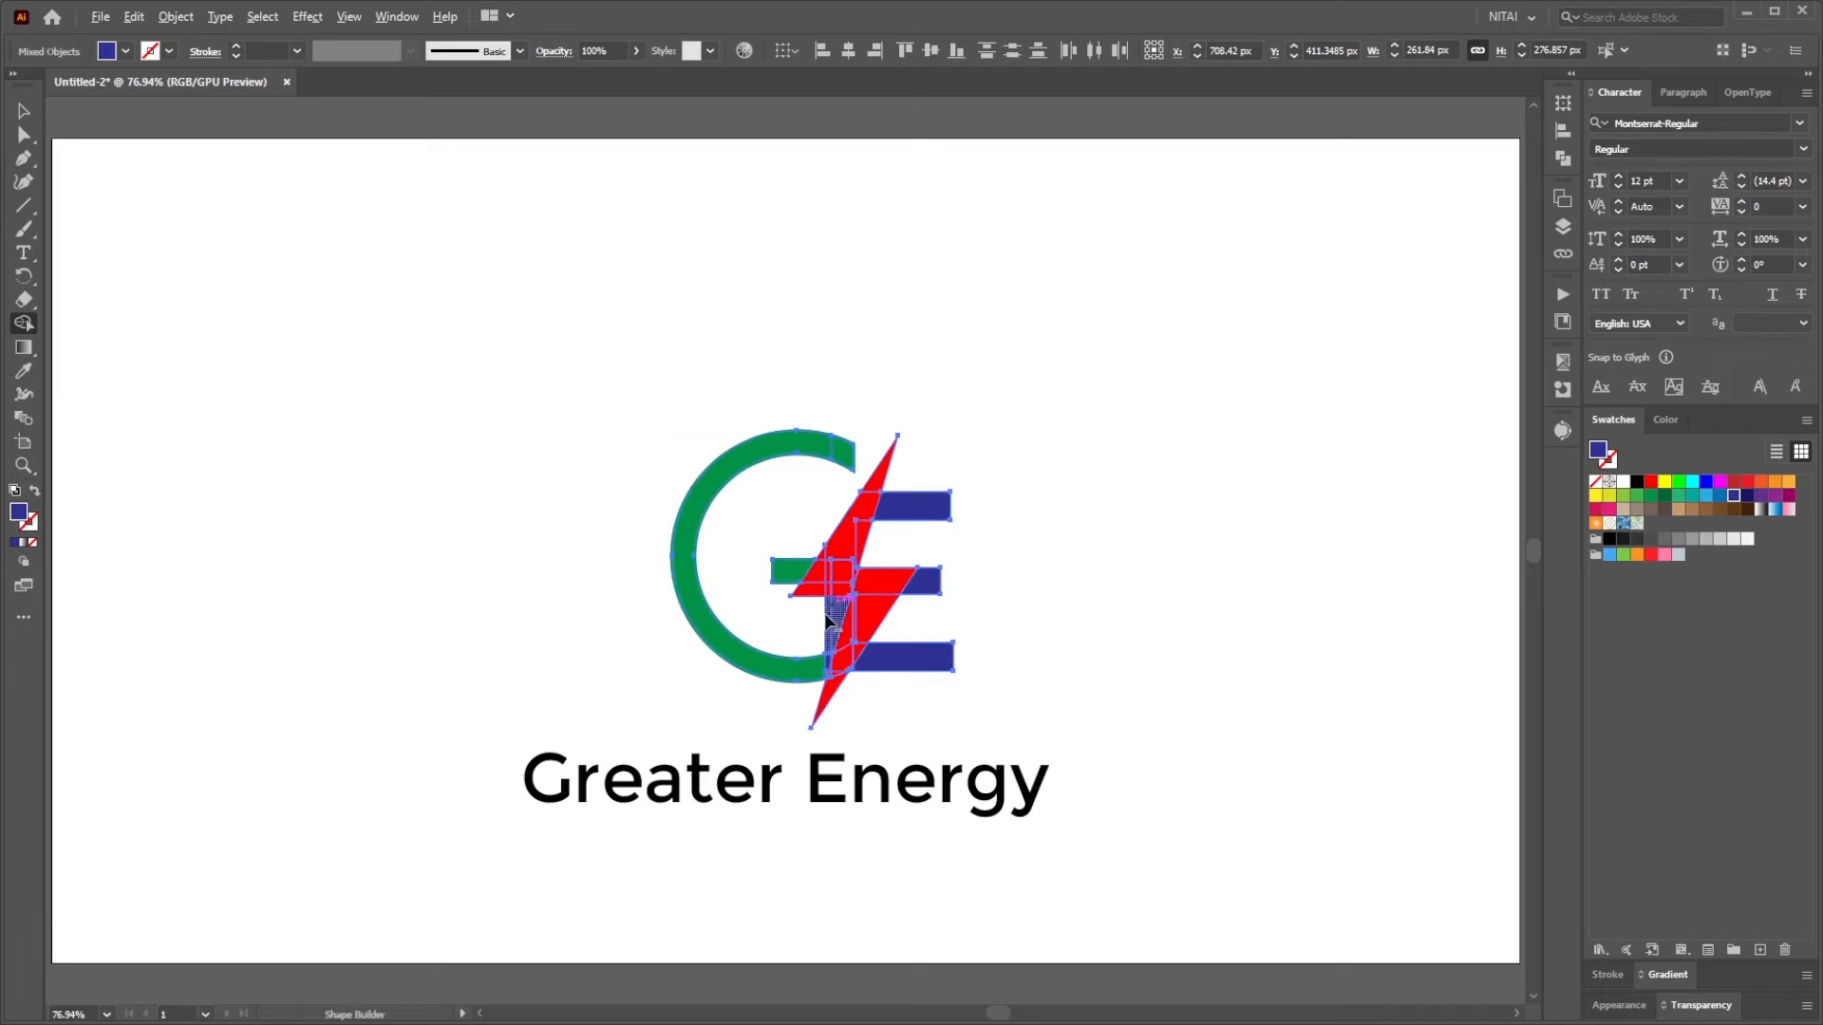
alt+click(826, 618)
key(v)
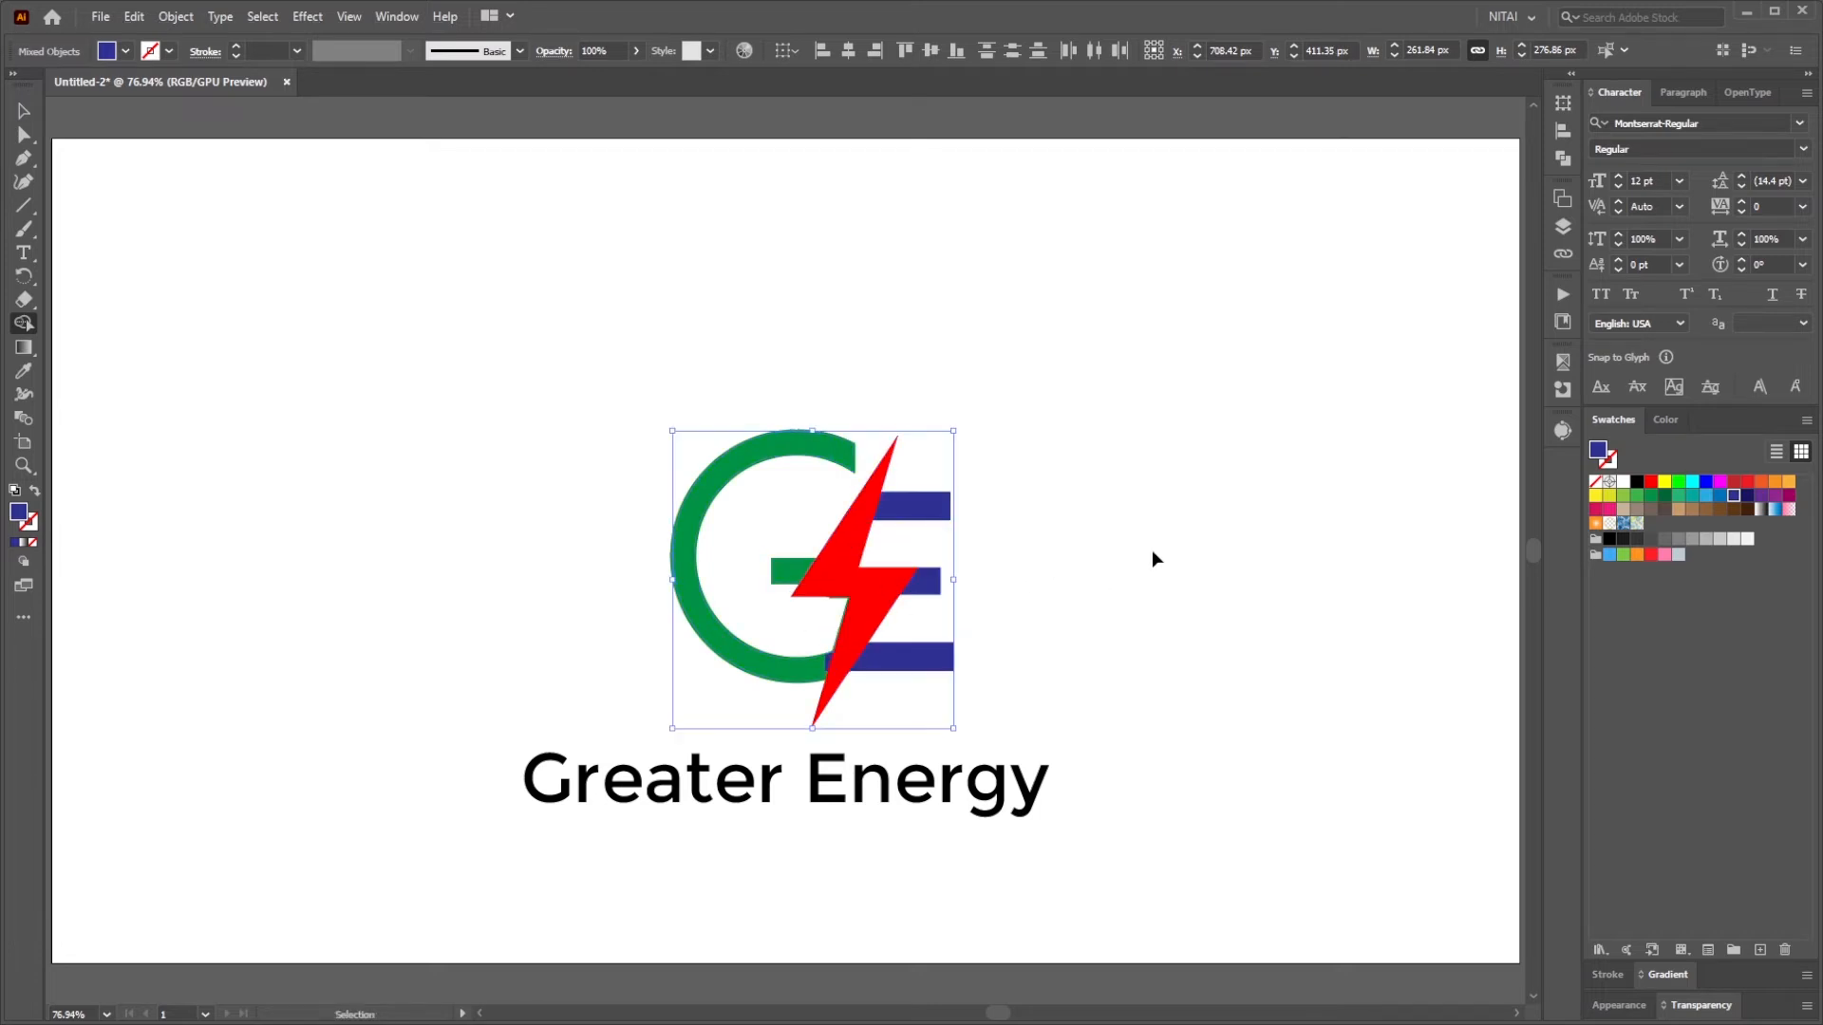
Remove the G's horizontal bar where it sticks out beyond the lightning bolt with Shape Builder
key(ctrl+space)
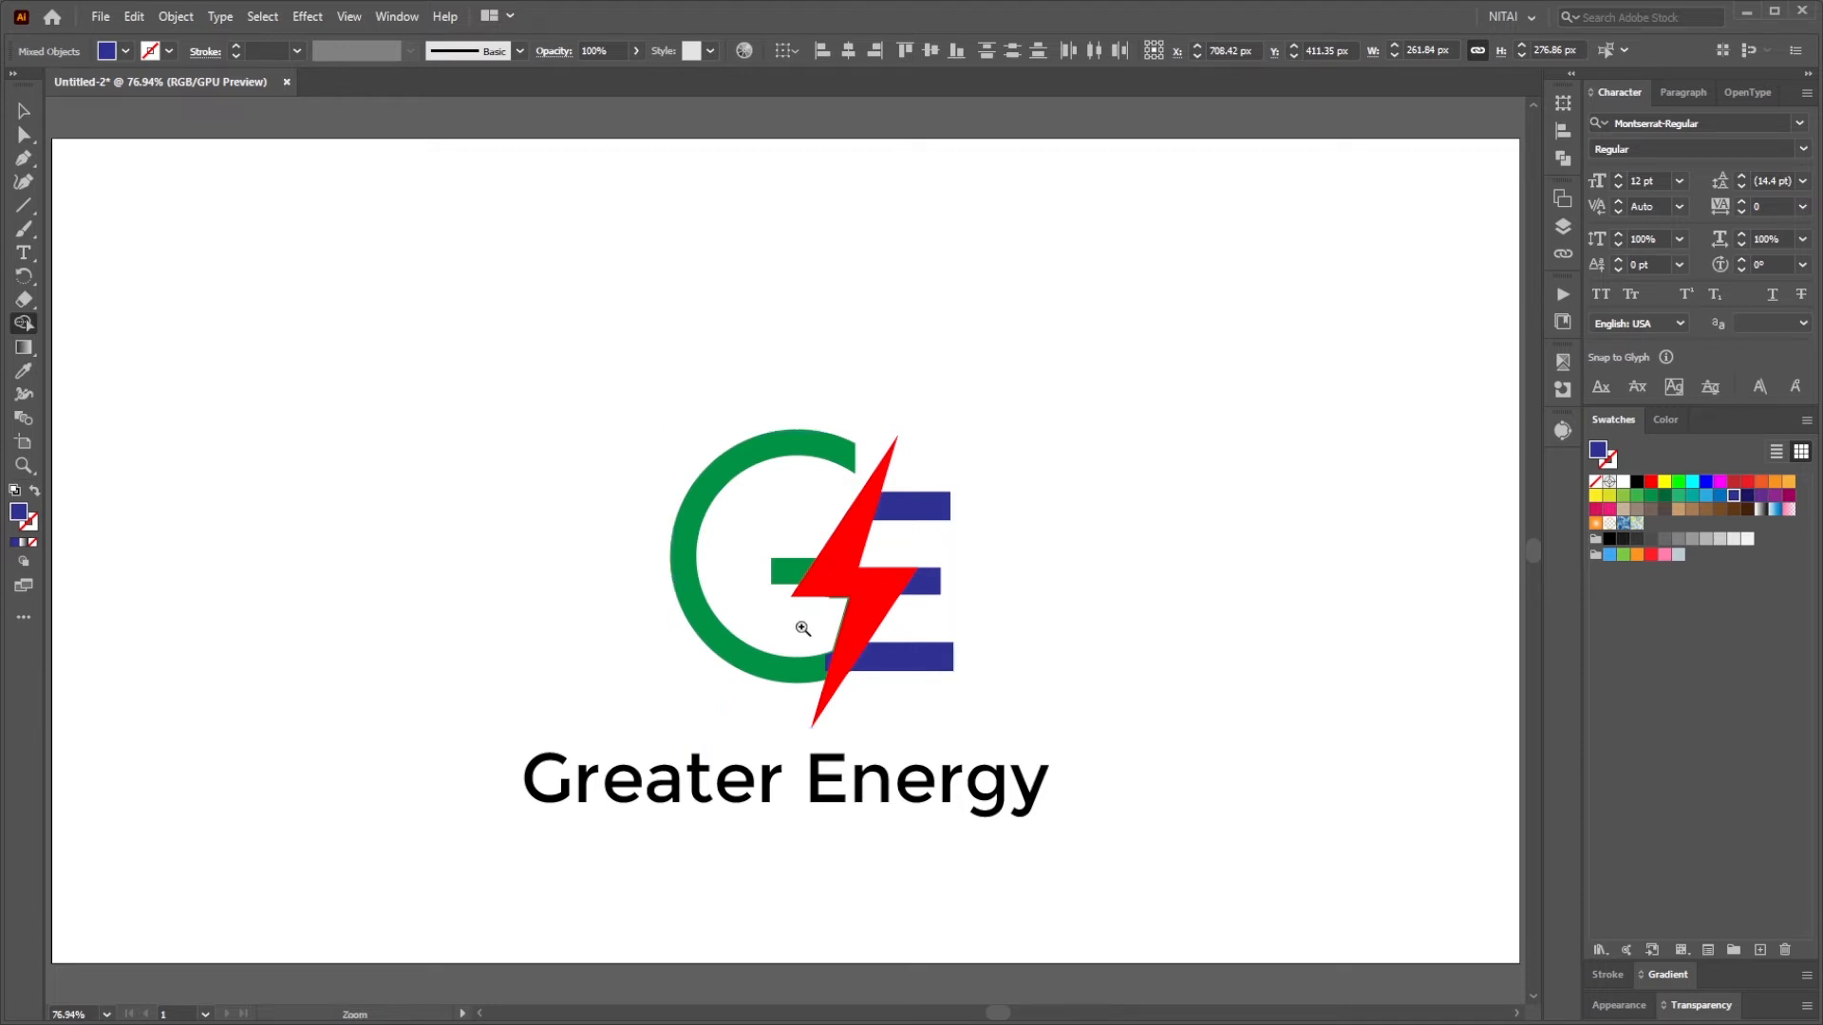
drag(830, 636, 906, 538)
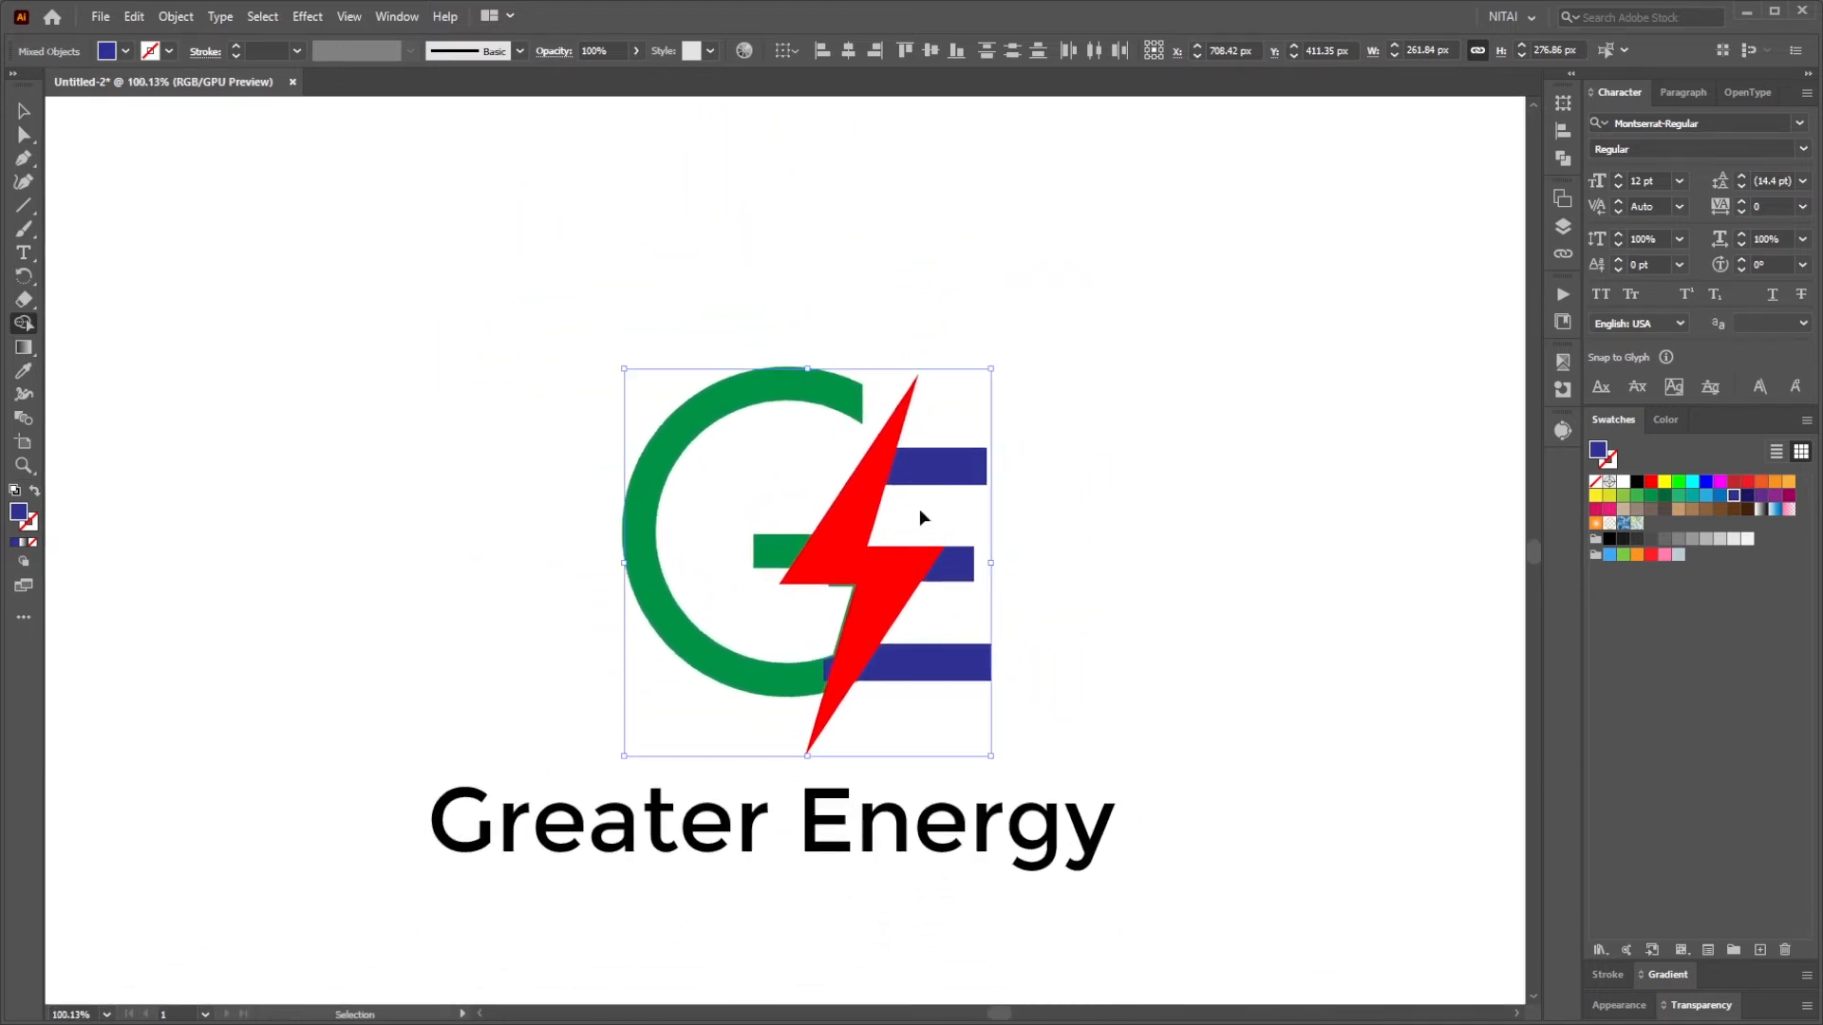
key(ctrl+0)
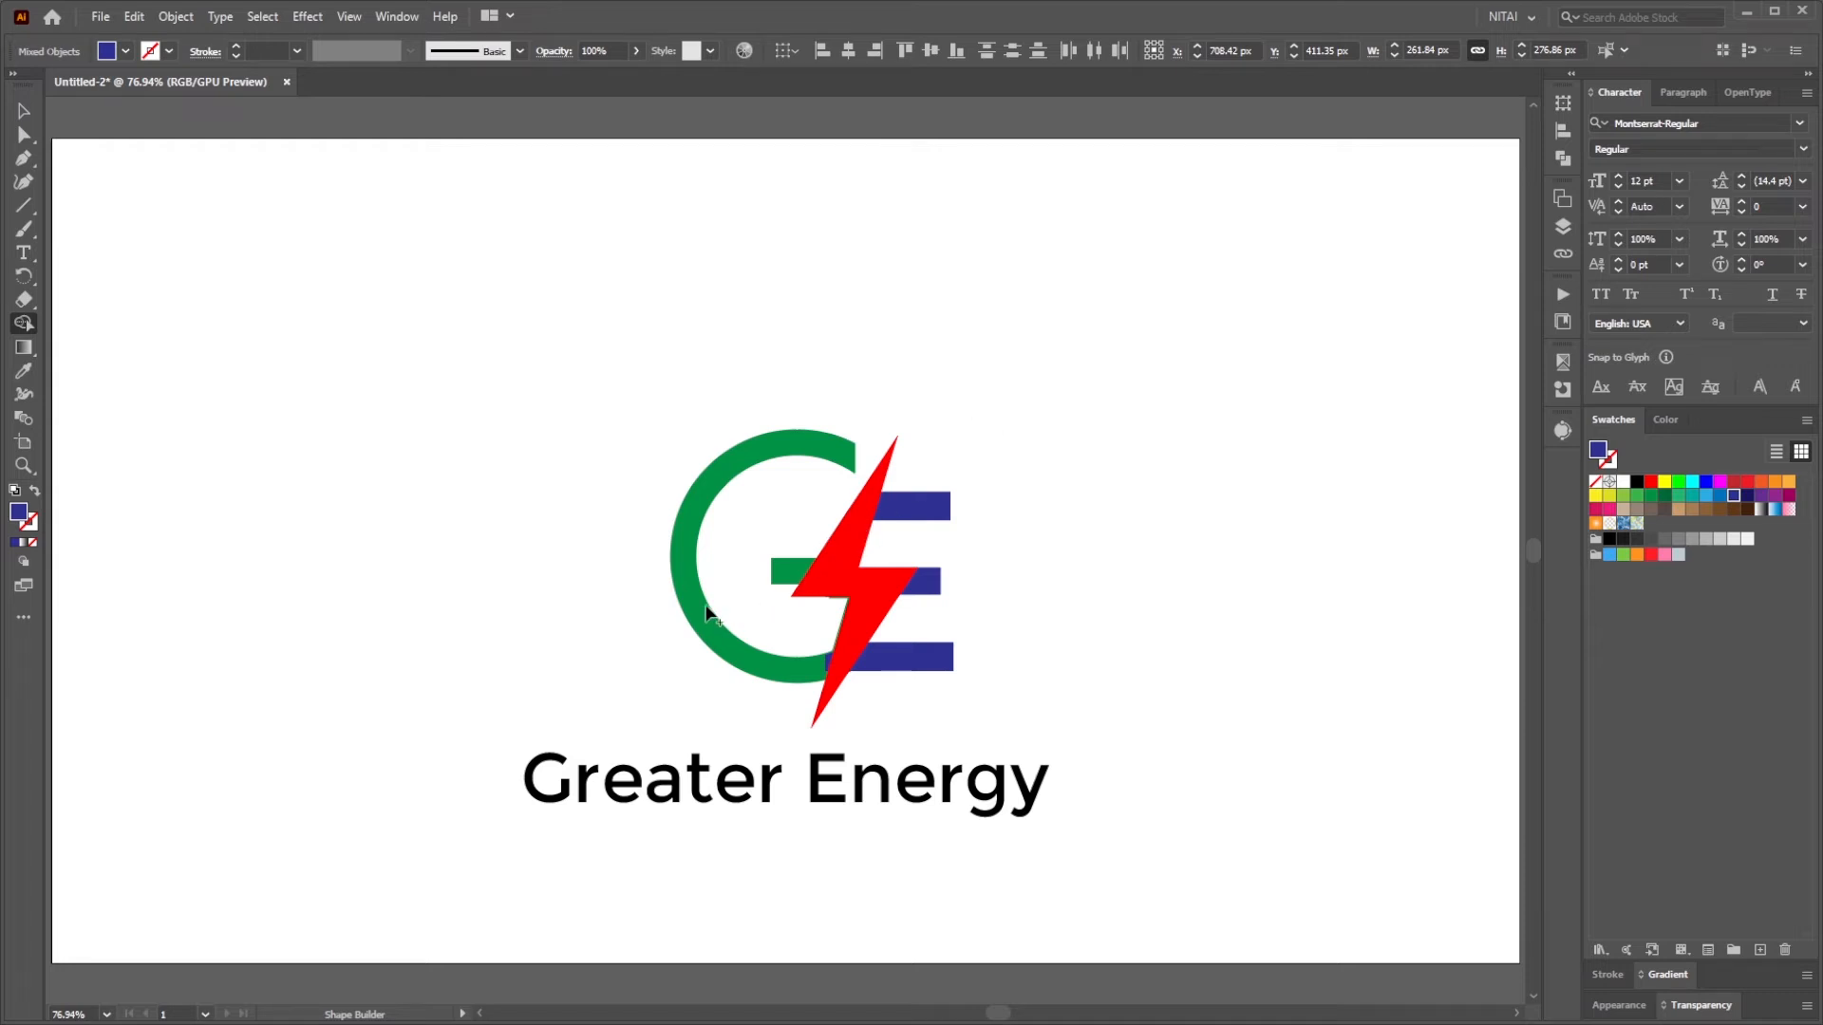
alt+click(776, 568)
key(v)
click(1112, 567)
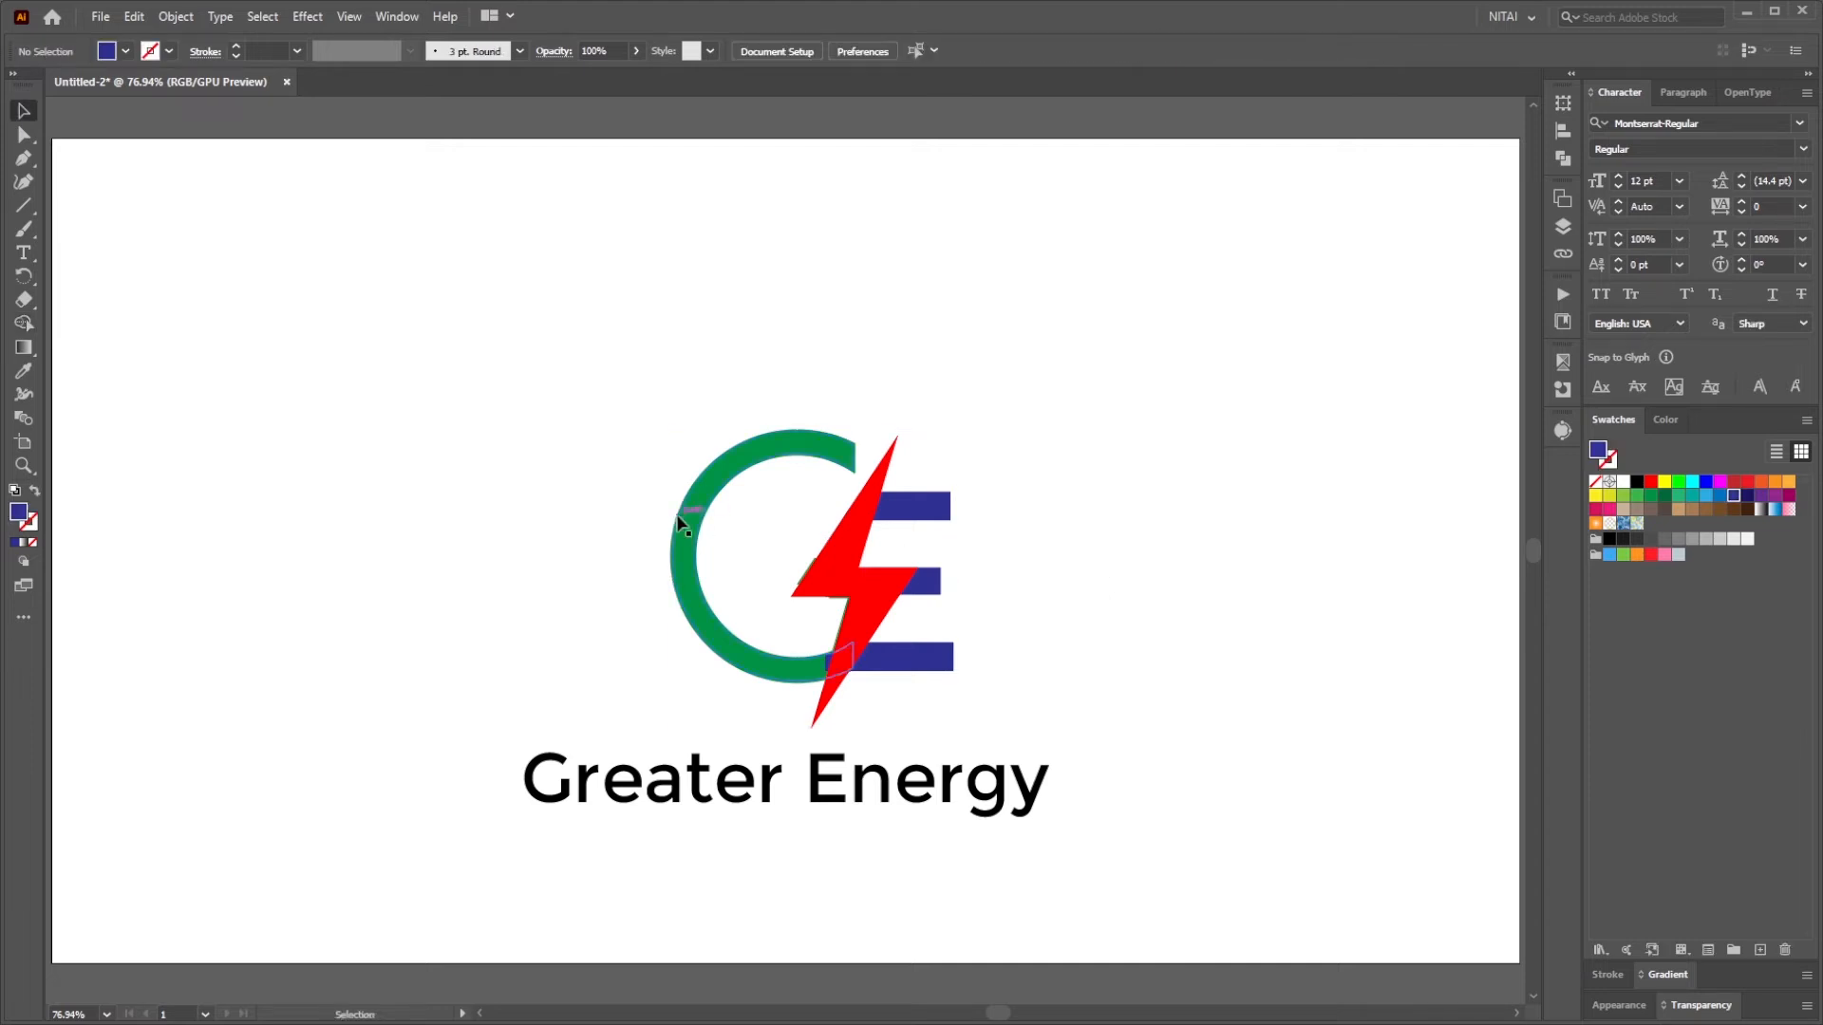
Remove the stroke from the green G, leaving only its fill
click(679, 519)
click(30, 522)
key(slash)
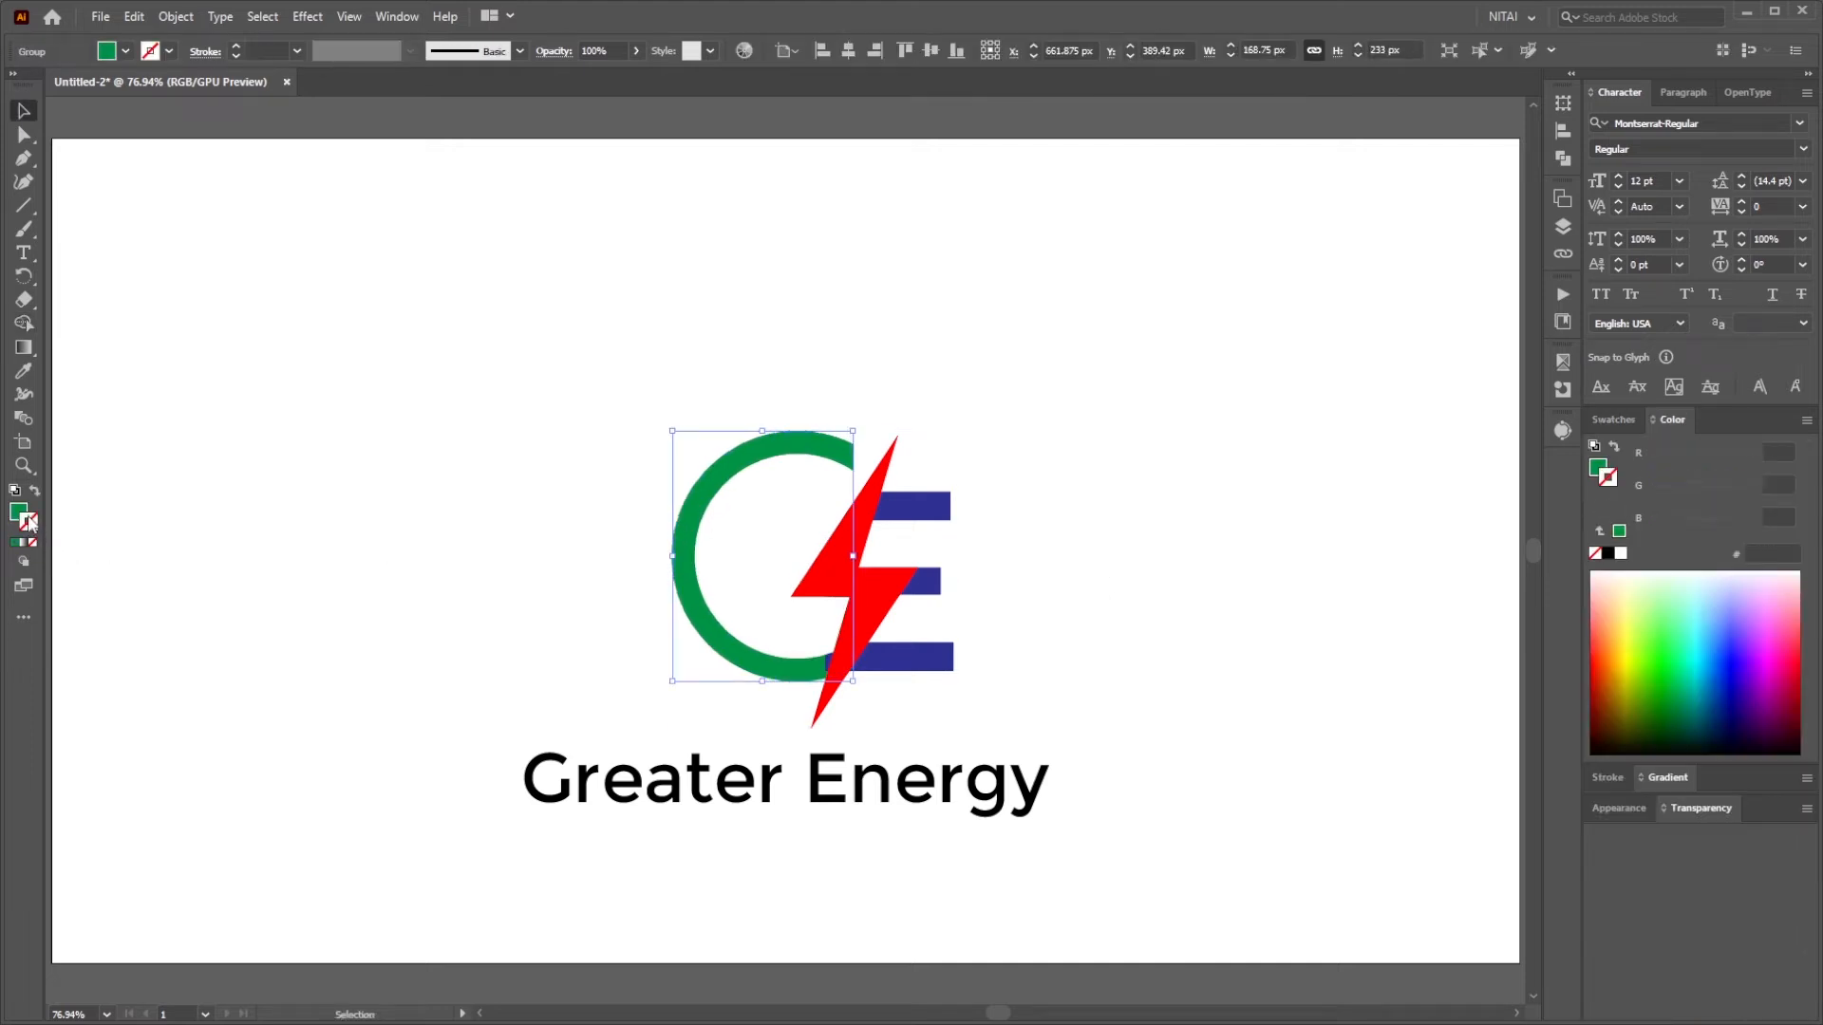
click(20, 515)
click(634, 362)
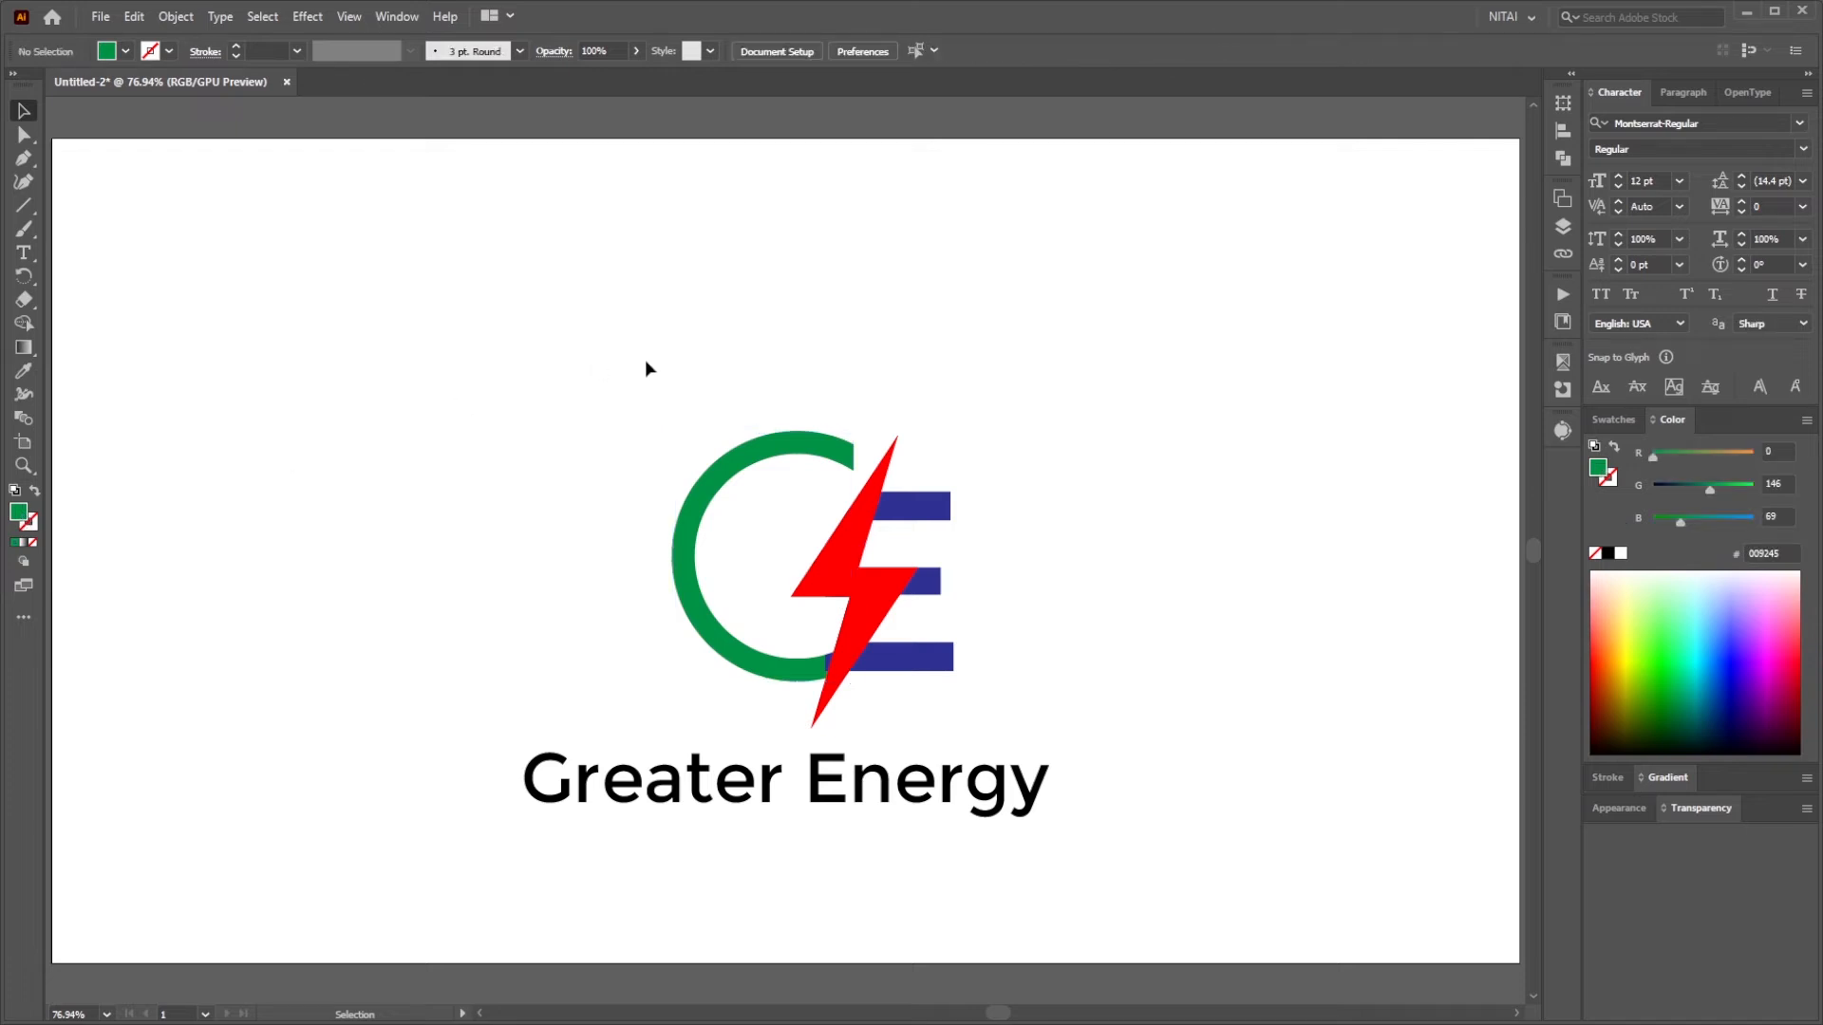
Try shrinking the green G proportionally to about 155 px wide and 213 px high
click(839, 458)
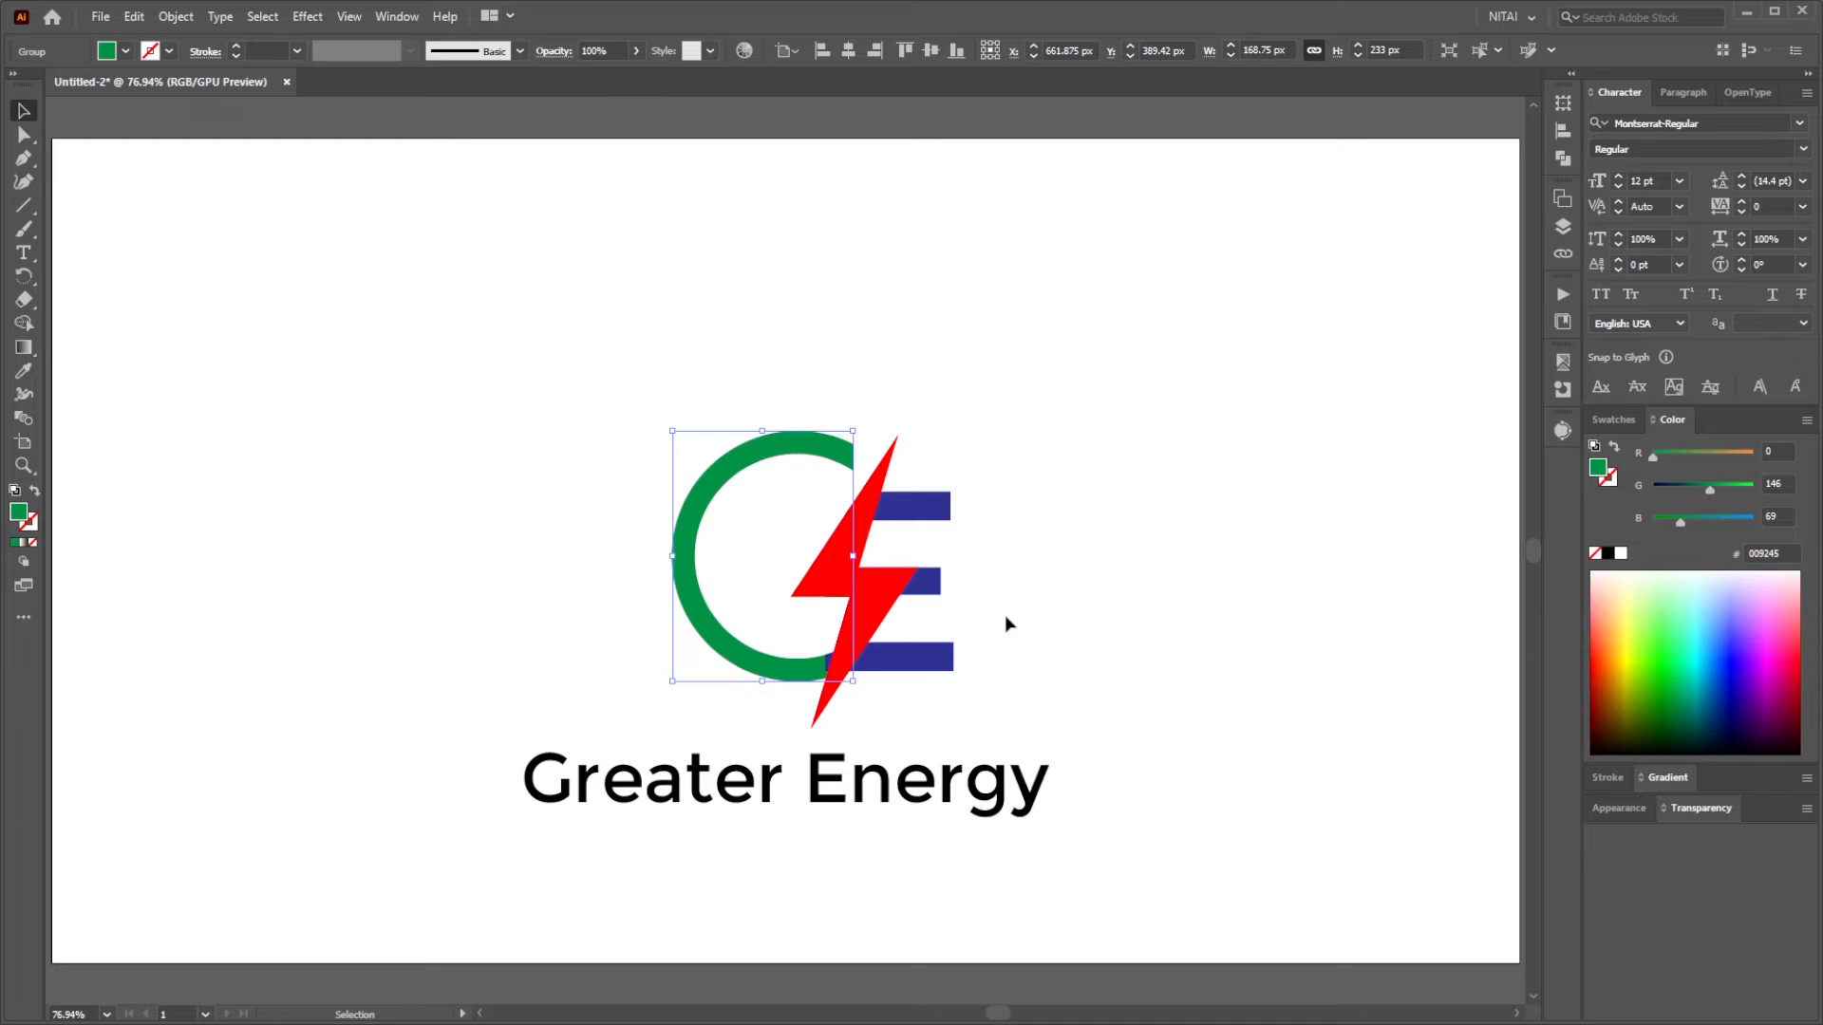
drag(762, 429, 782, 455)
key(ctrl+z)
key(v)
drag(674, 432, 687, 453)
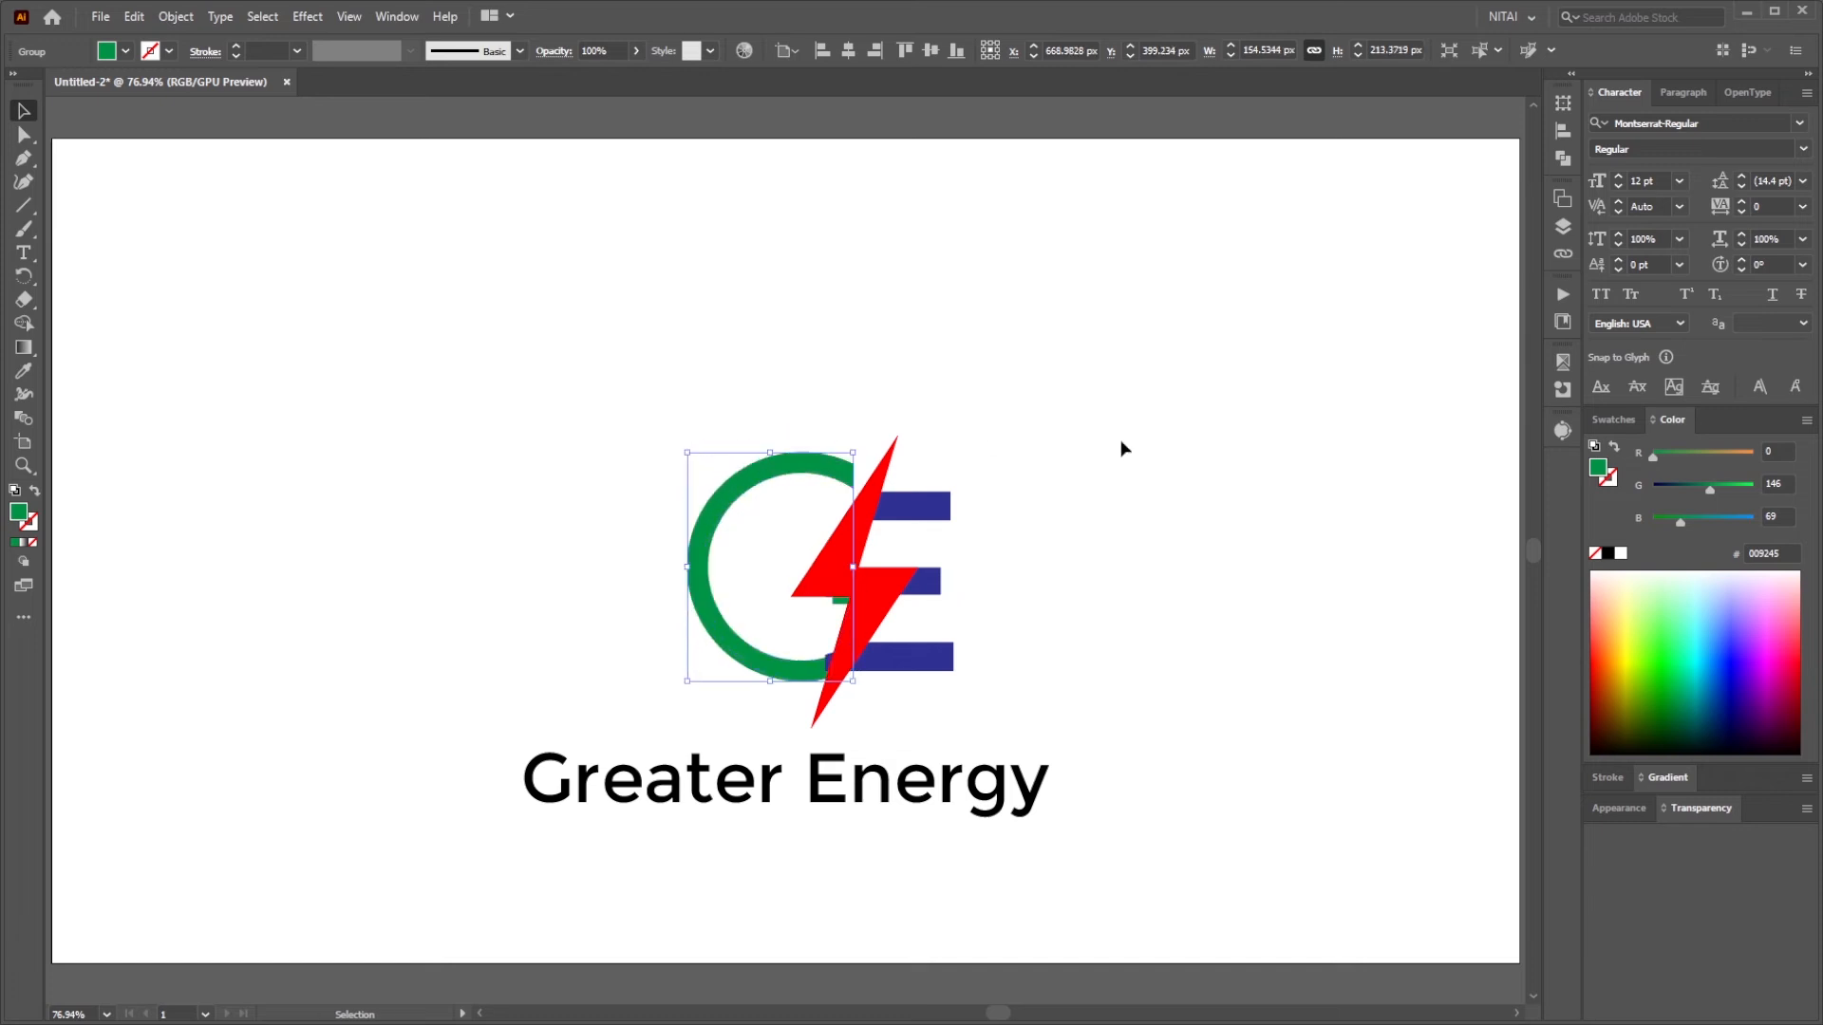
click(1125, 450)
Undo the trial scaling of the green G
key(a)
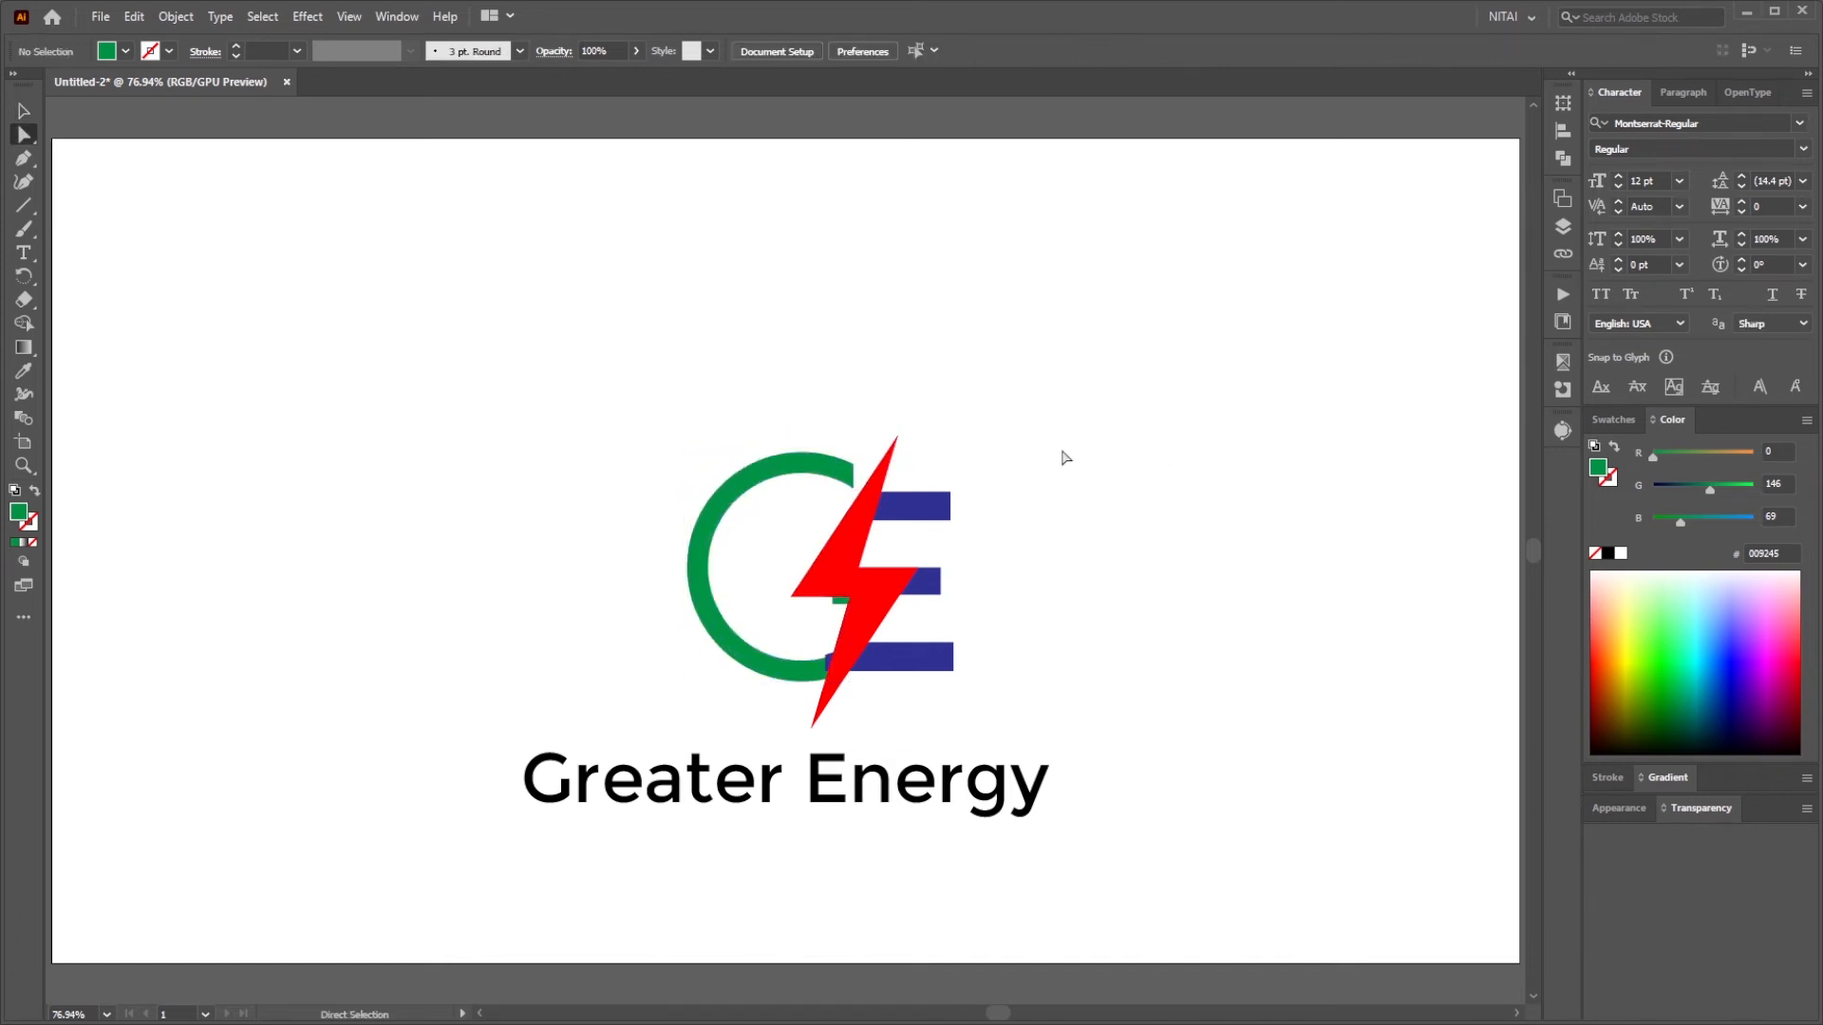
drag(843, 467, 871, 427)
key(ctrl+z)
key(v)
scroll(812, 707, up, 1)
key(ctrl+z)
key(ctrl+z)
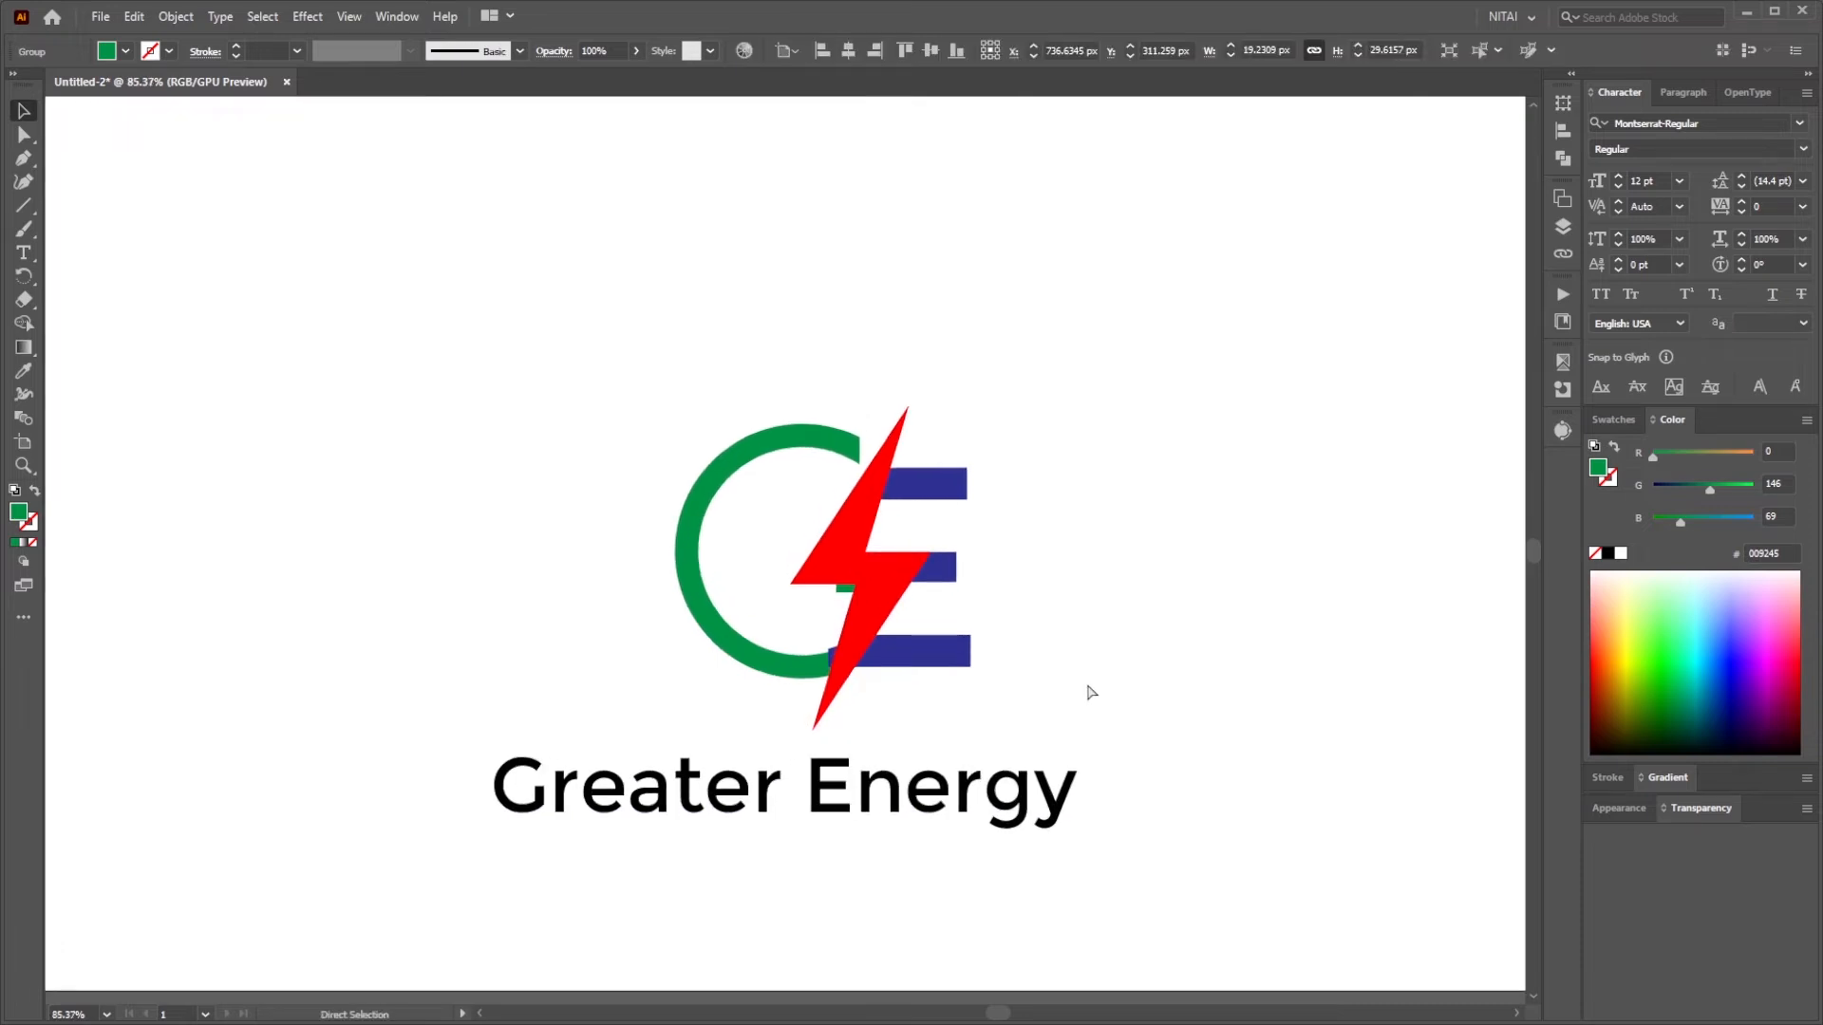
click(1174, 669)
Clear the blue remnant of the E that shows over the G's lower end beside the bolt
click(878, 657)
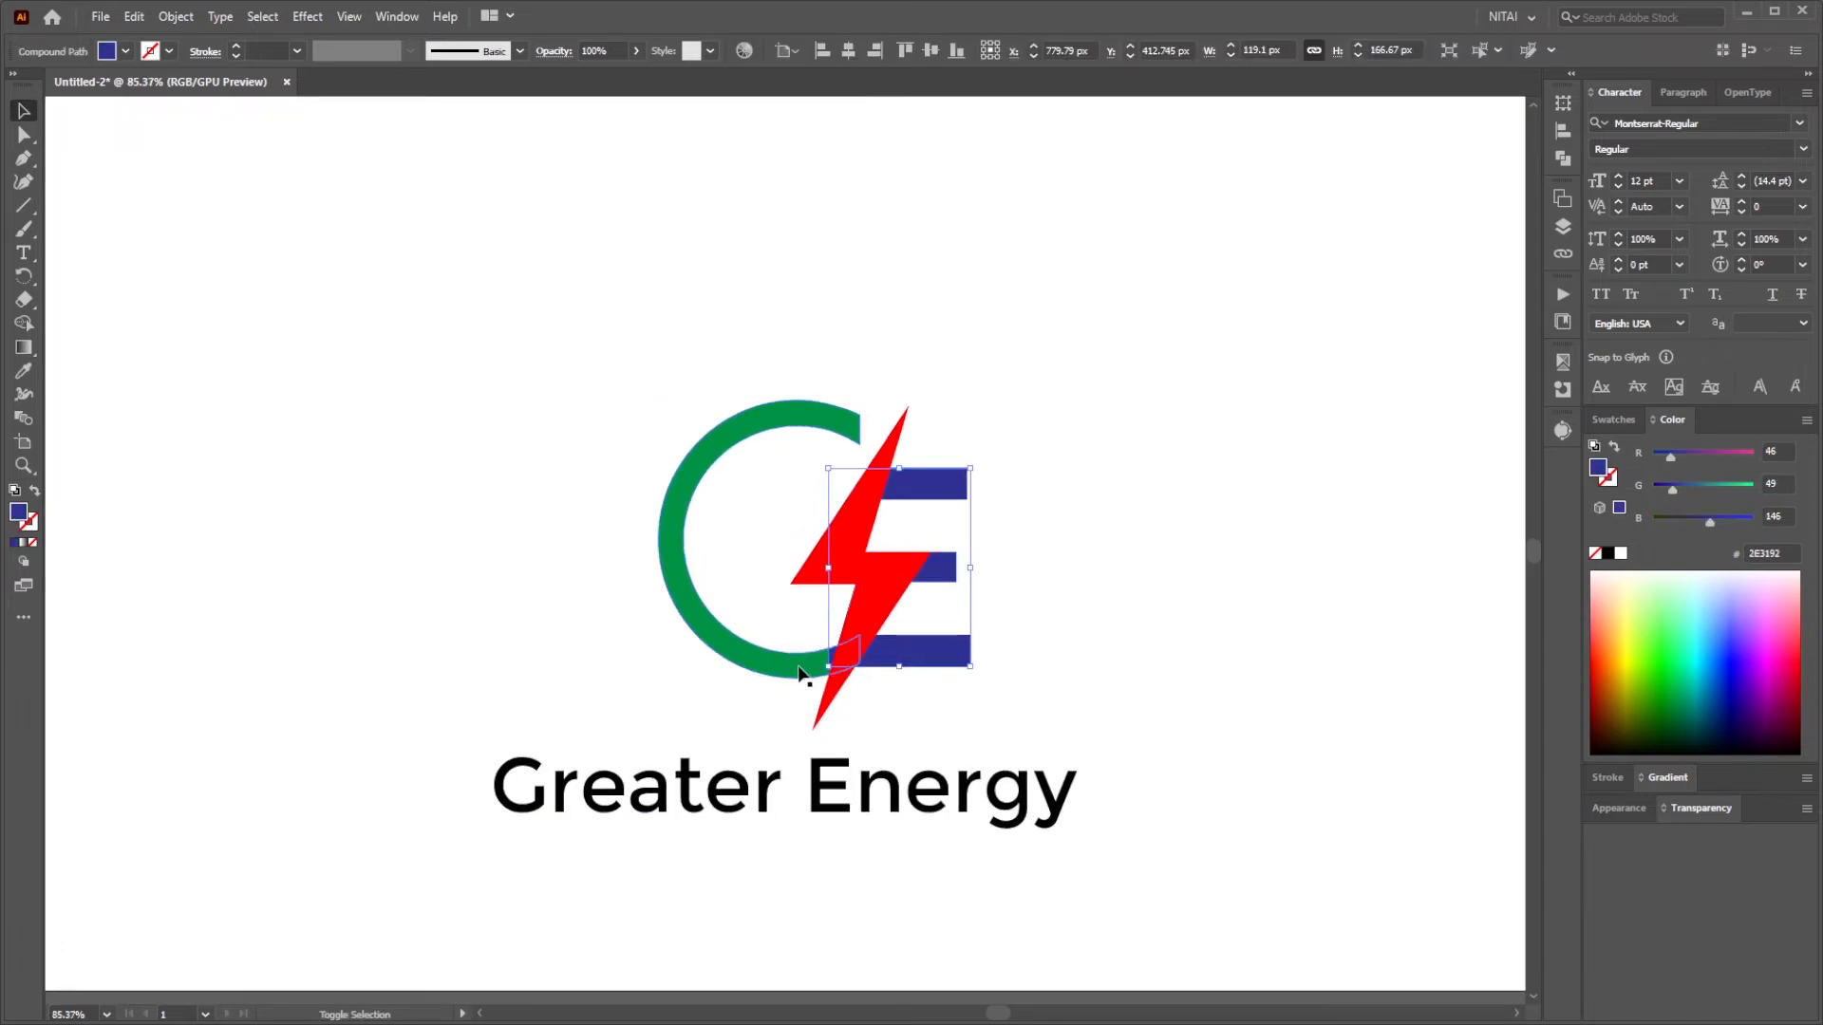
key(a)
key(ctrl+0)
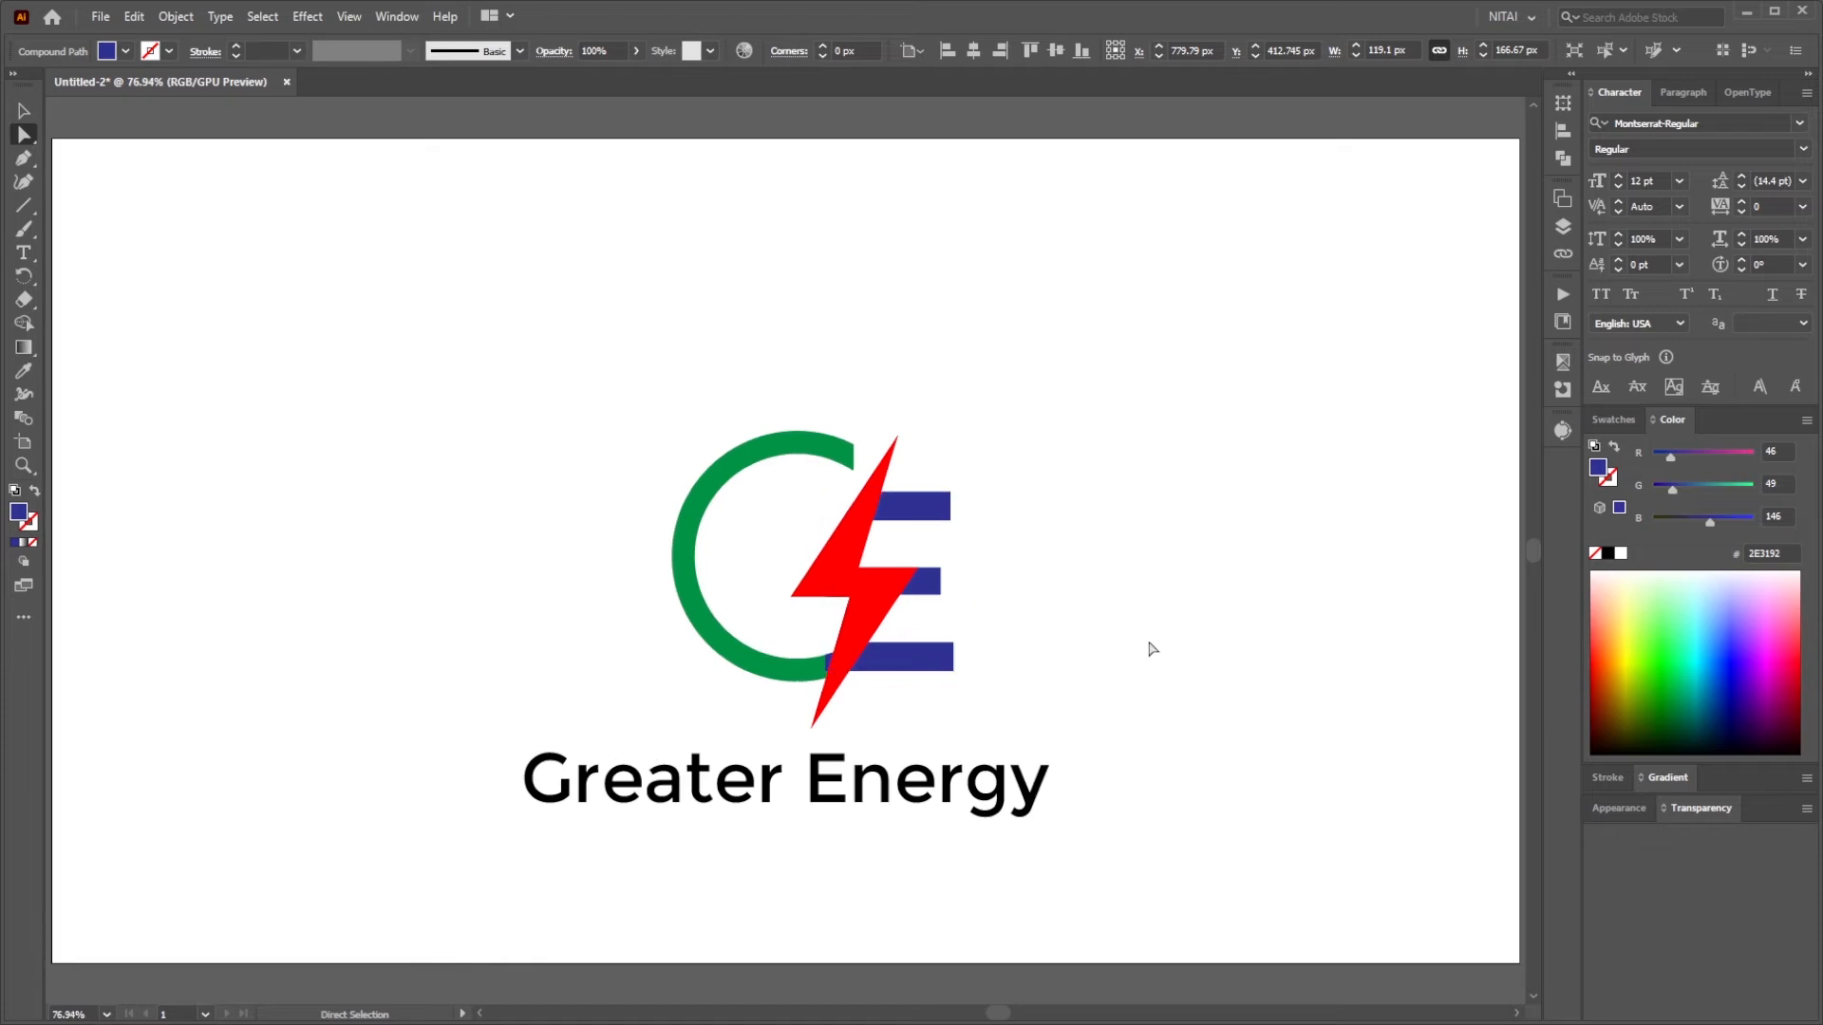
click(892, 655)
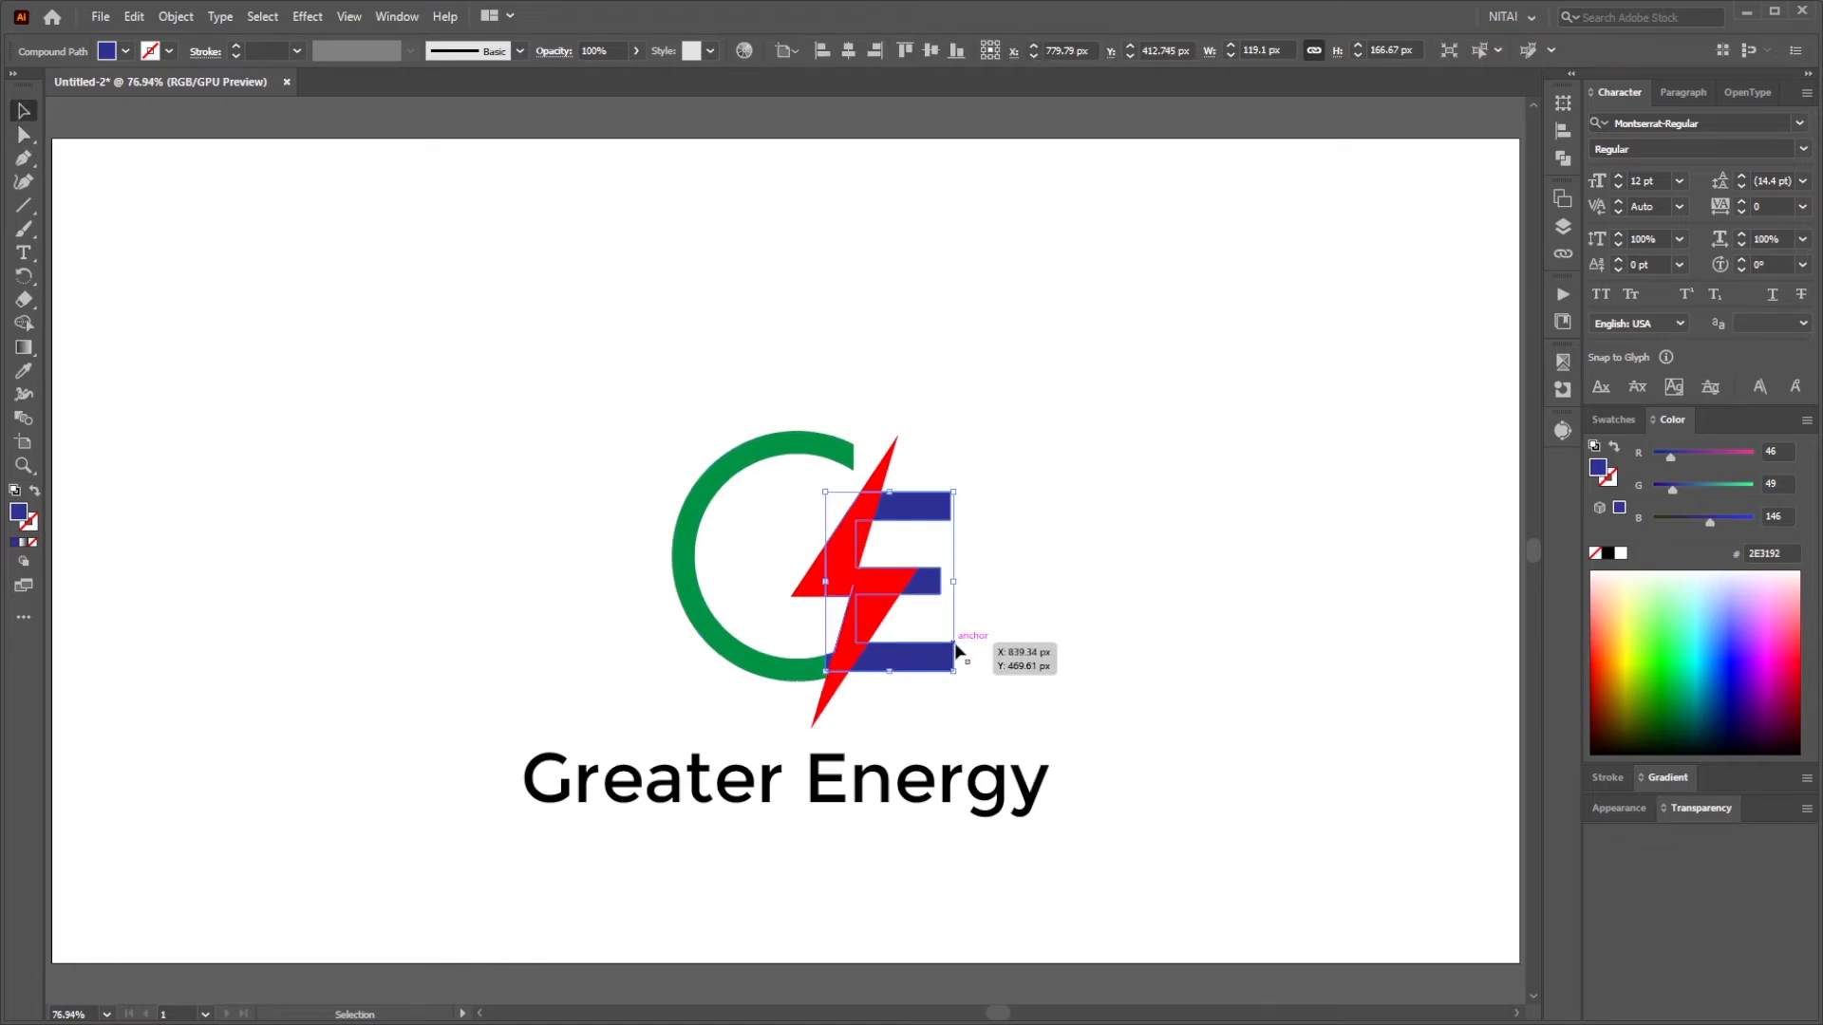
click(987, 600)
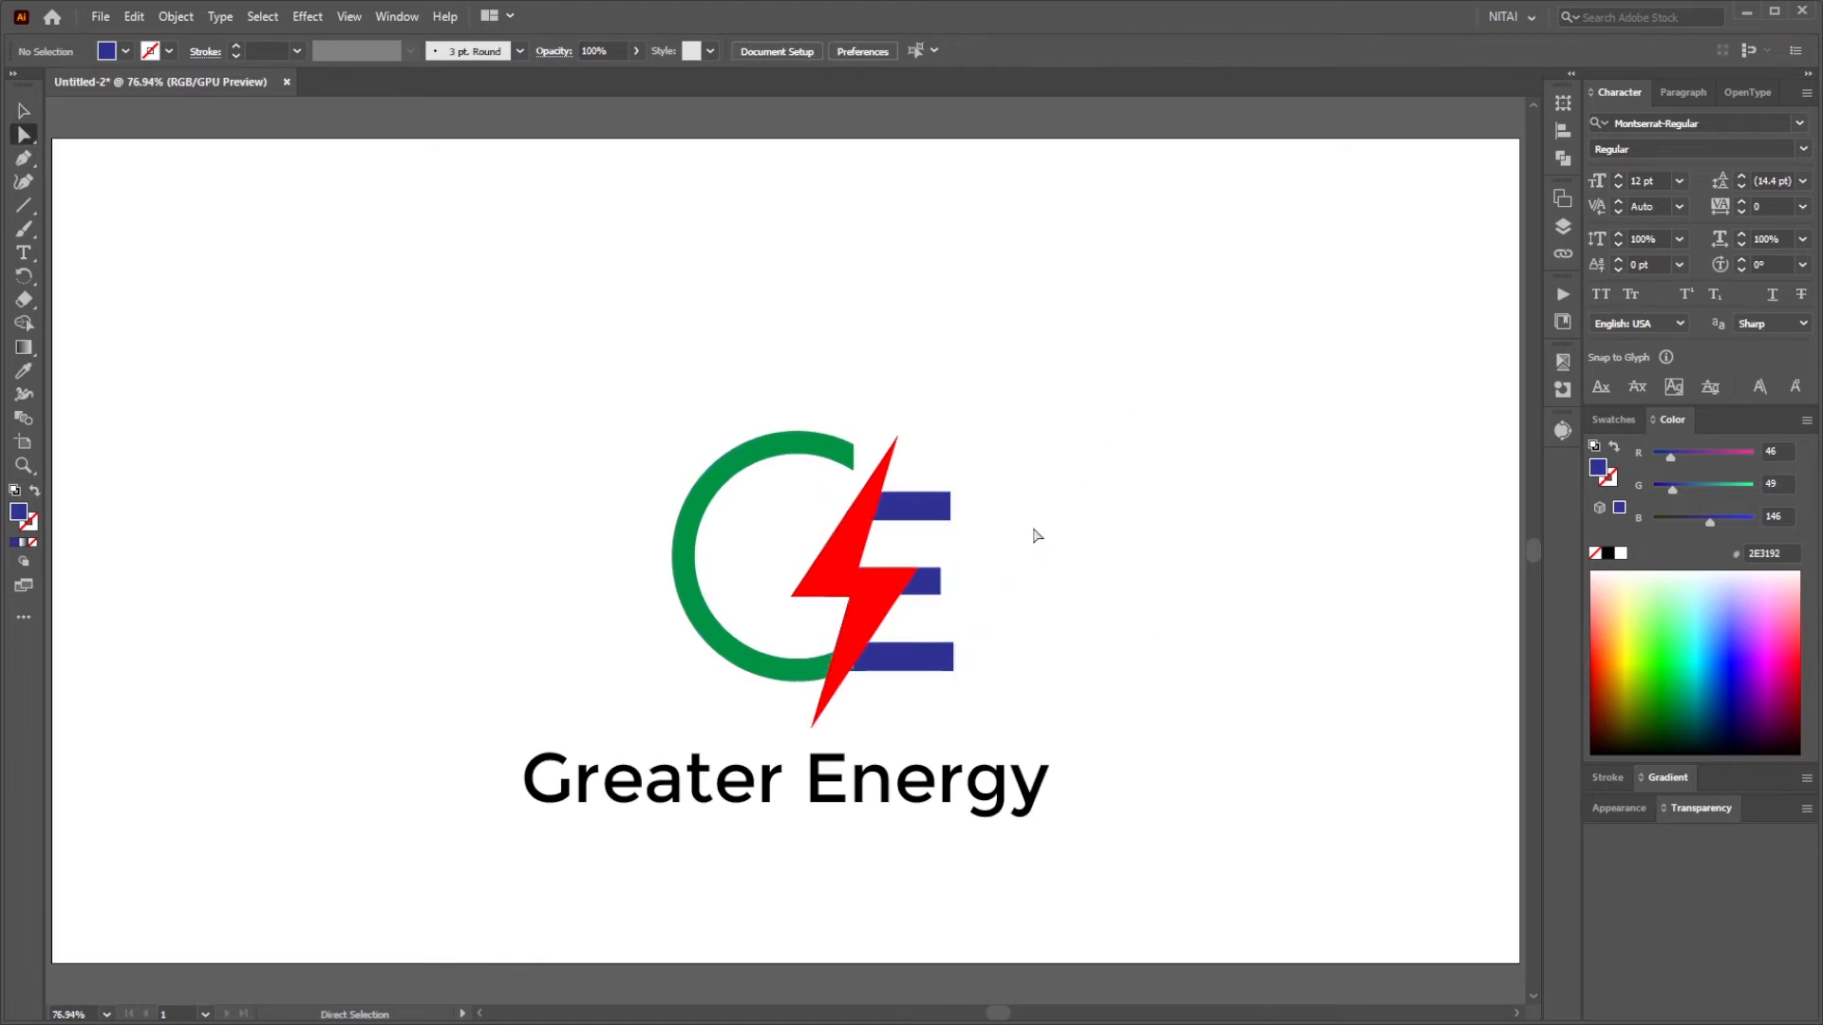
Recolour the lightning bolt with the green sampled from the G (009245)
key(v)
click(868, 595)
key(a)
click(1044, 576)
key(i)
click(1265, 558)
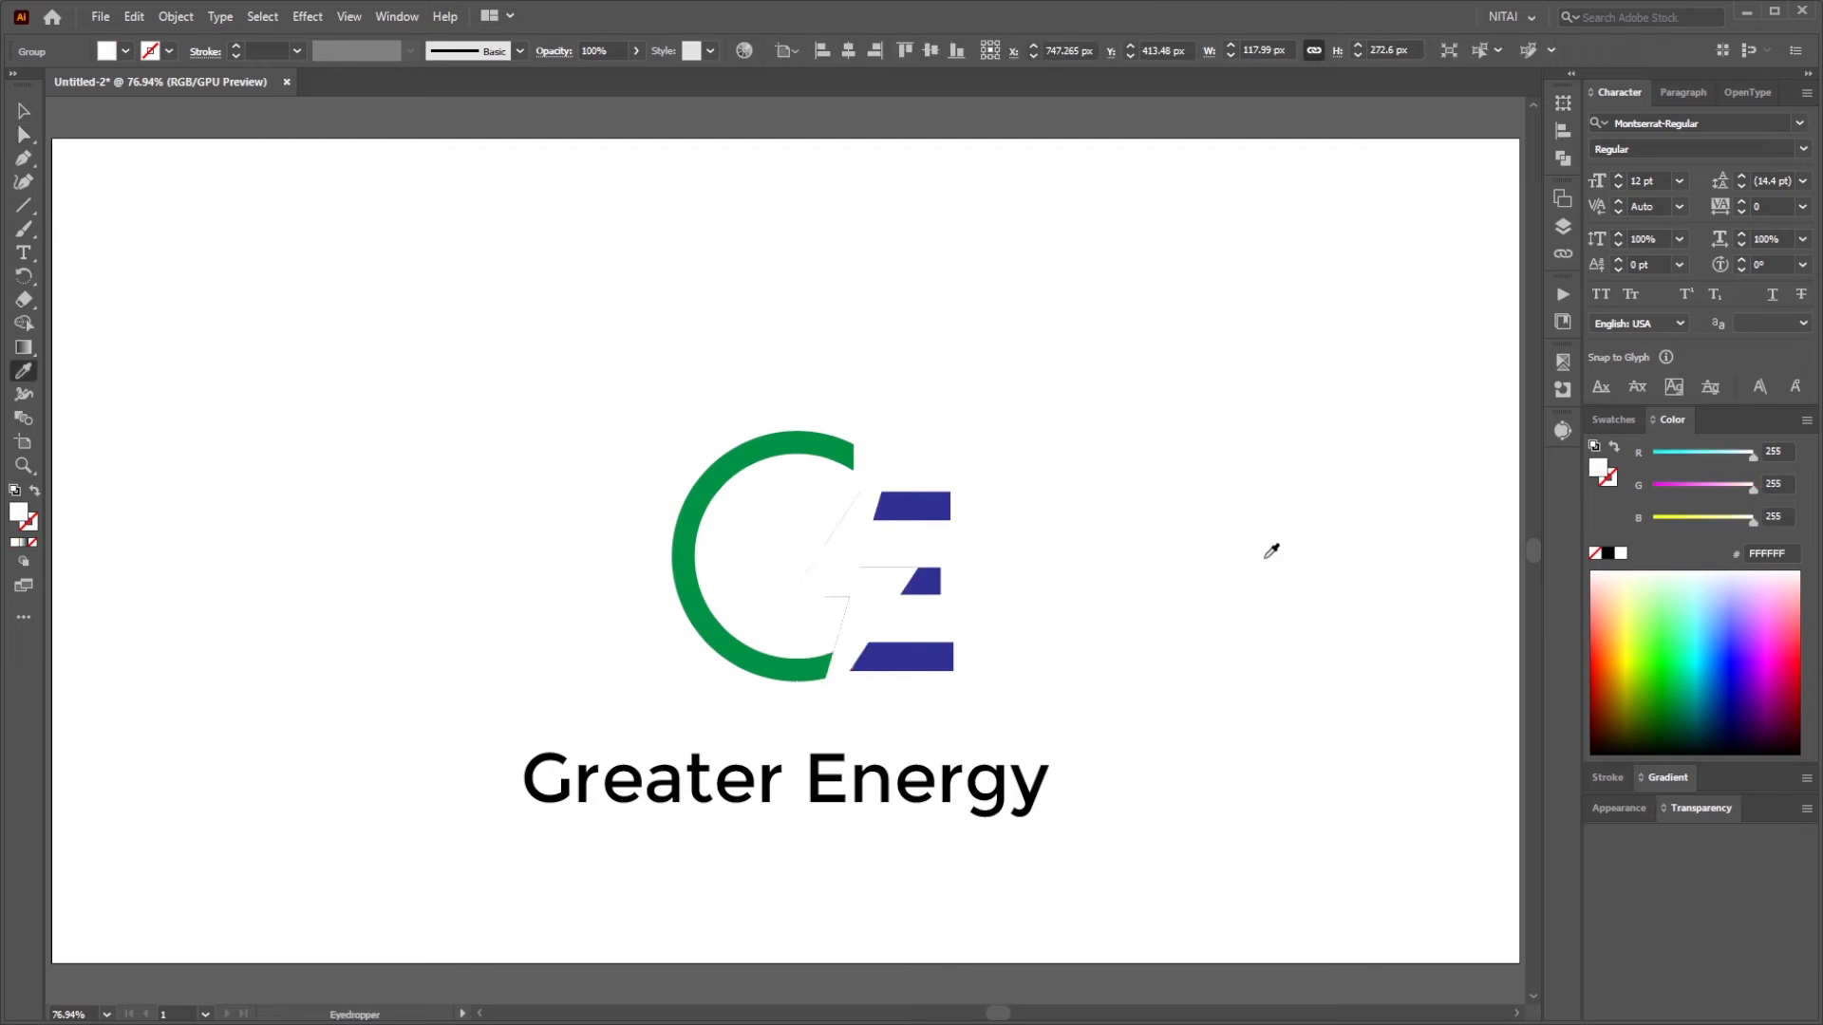
click(818, 441)
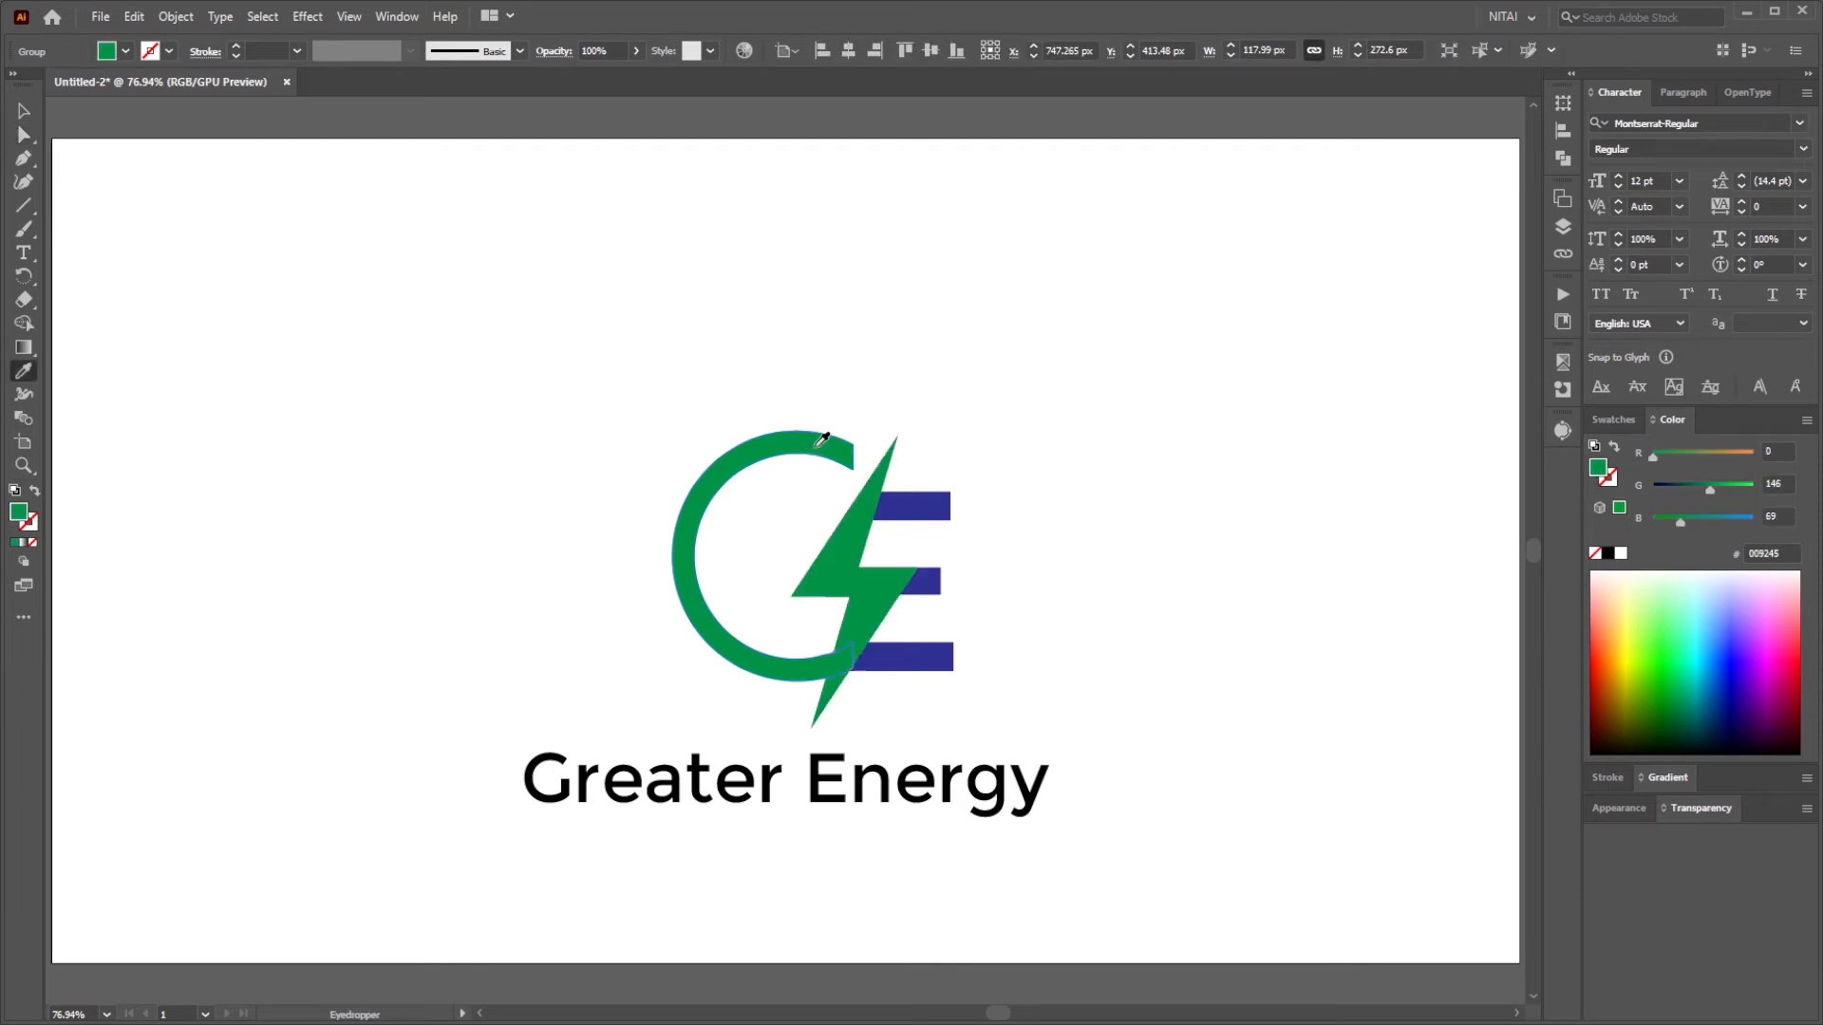
key(a)
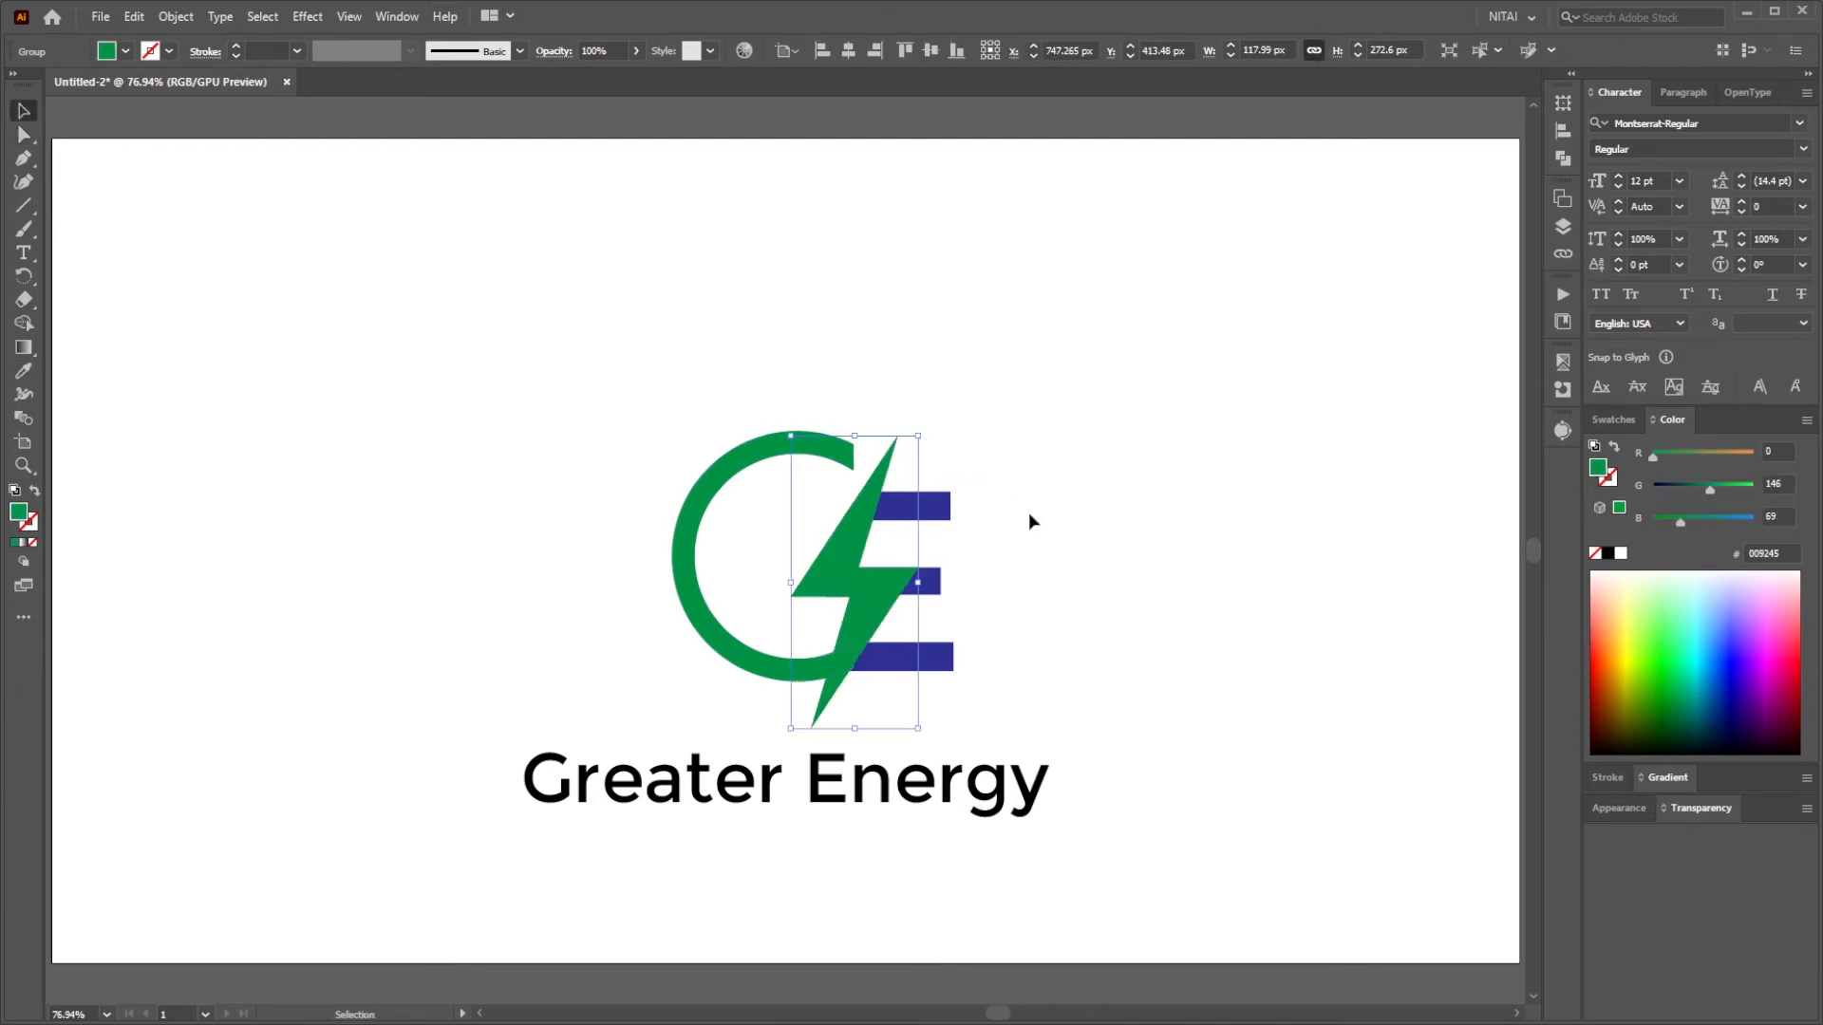
click(1028, 511)
Centre the Greater Energy text horizontally on the artboard
click(944, 517)
click(834, 802)
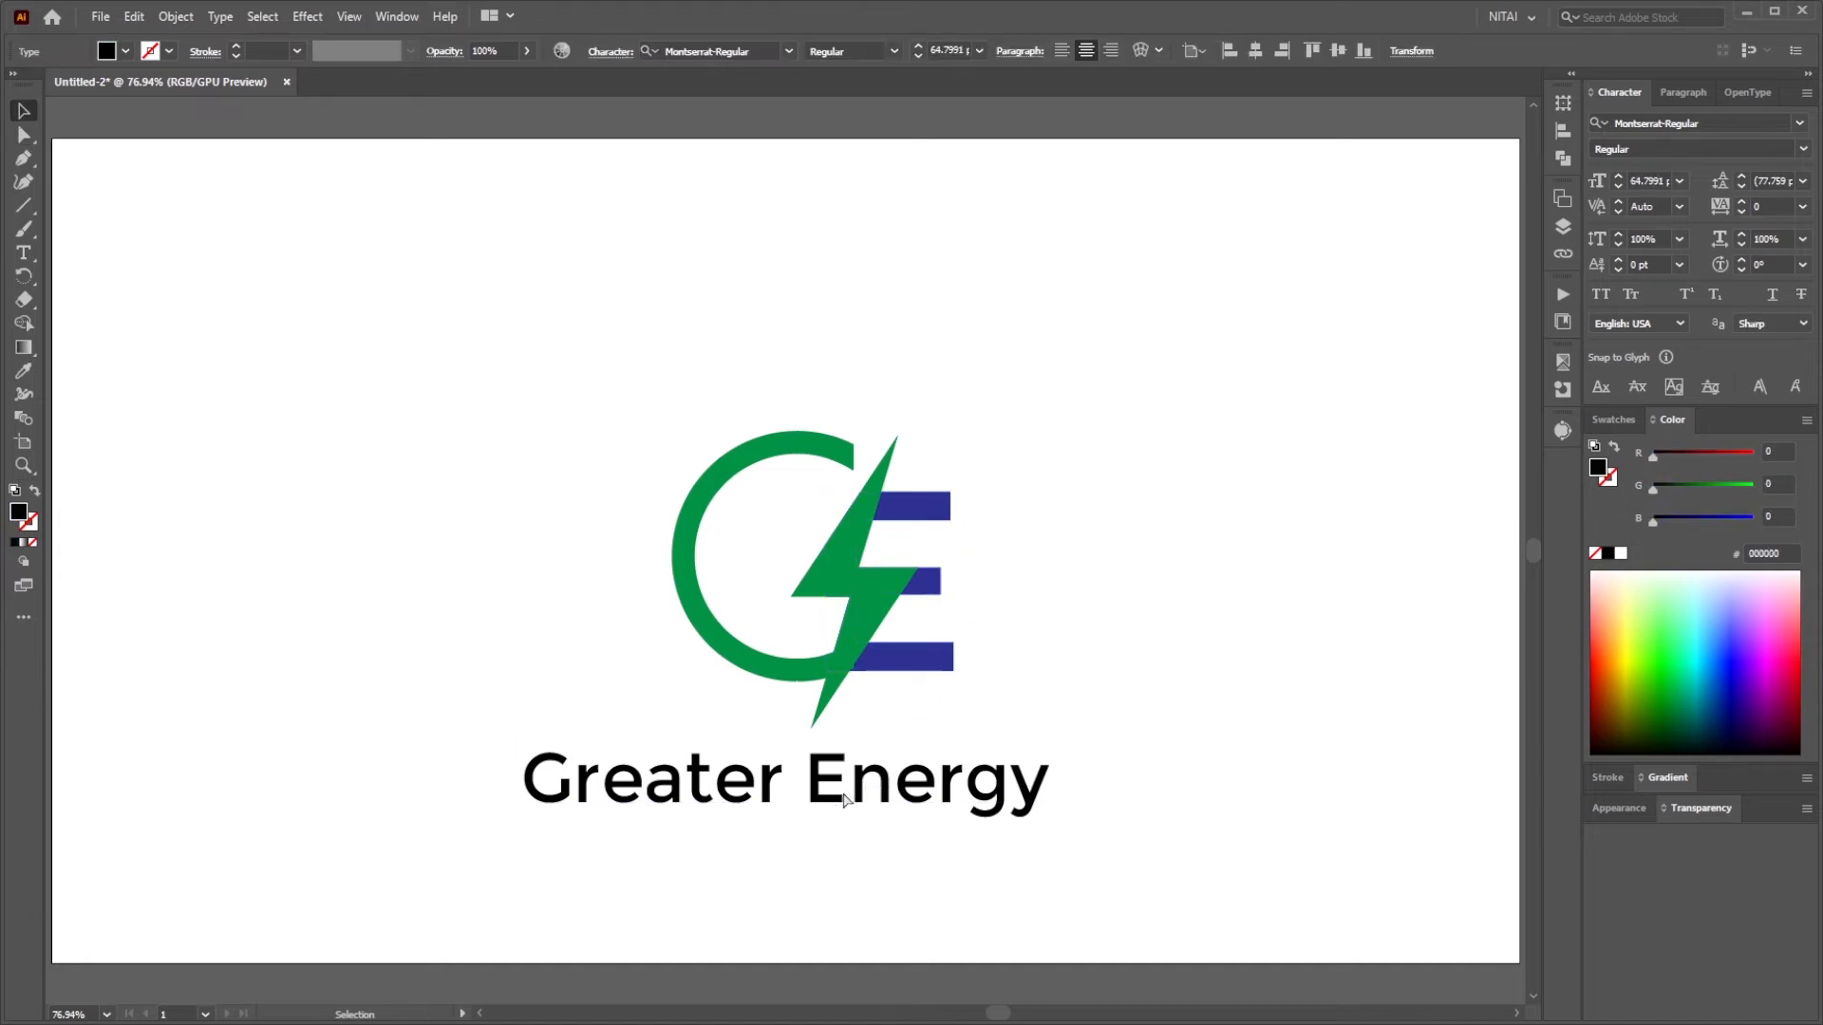
key(v)
click(1258, 51)
click(1258, 52)
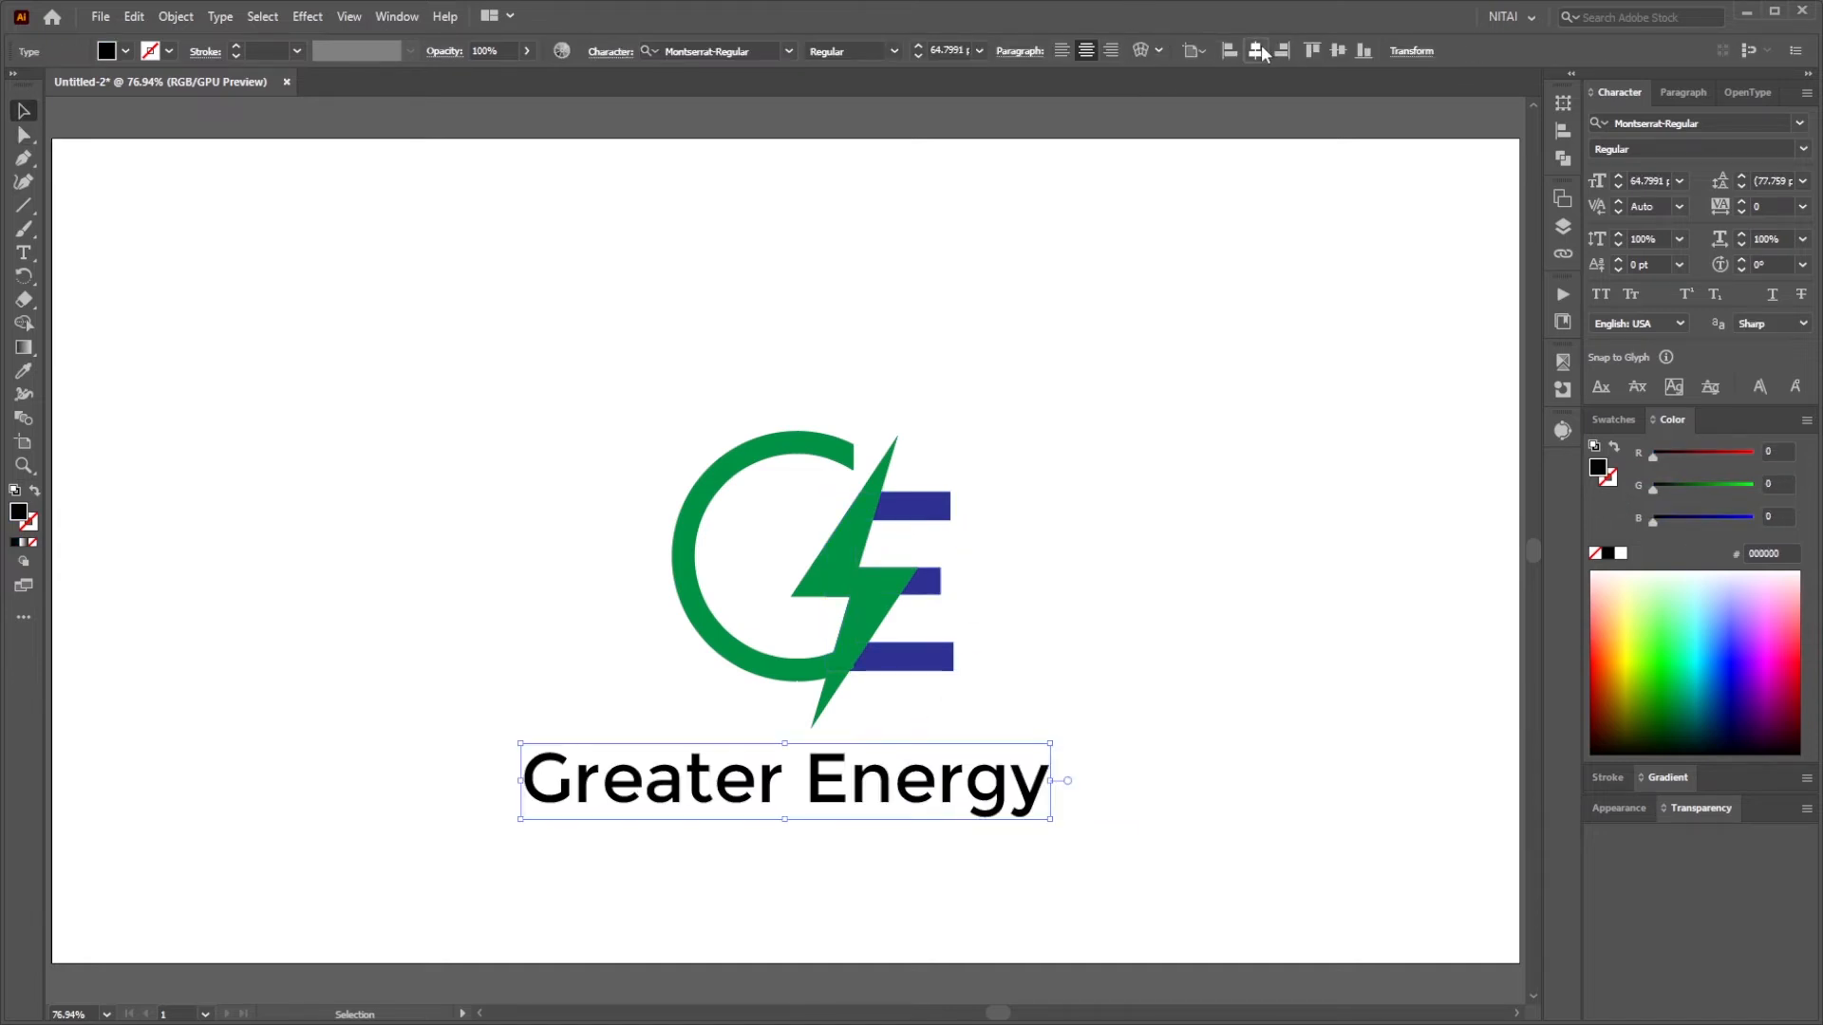
click(605, 372)
drag(606, 372, 1153, 659)
click(1096, 465)
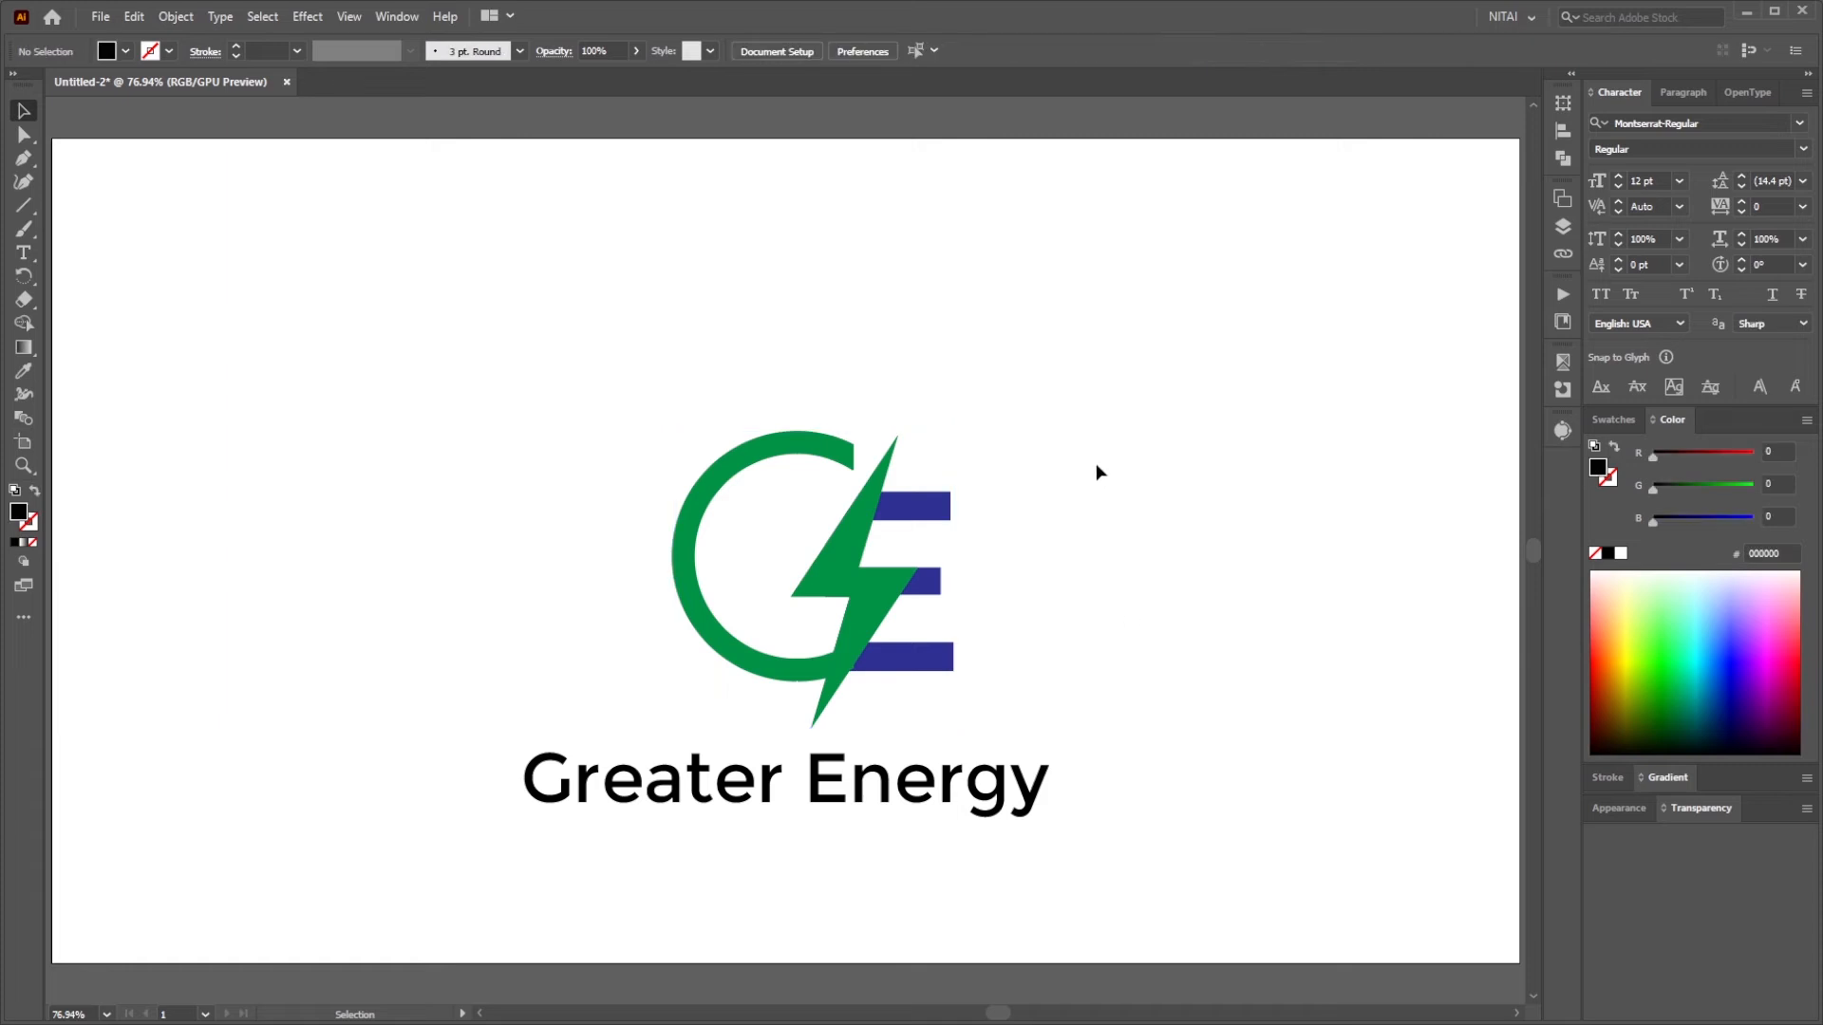
Draw a vertical line about 74 px long across the G's upper arm and select it together with the G
click(813, 449)
click(24, 205)
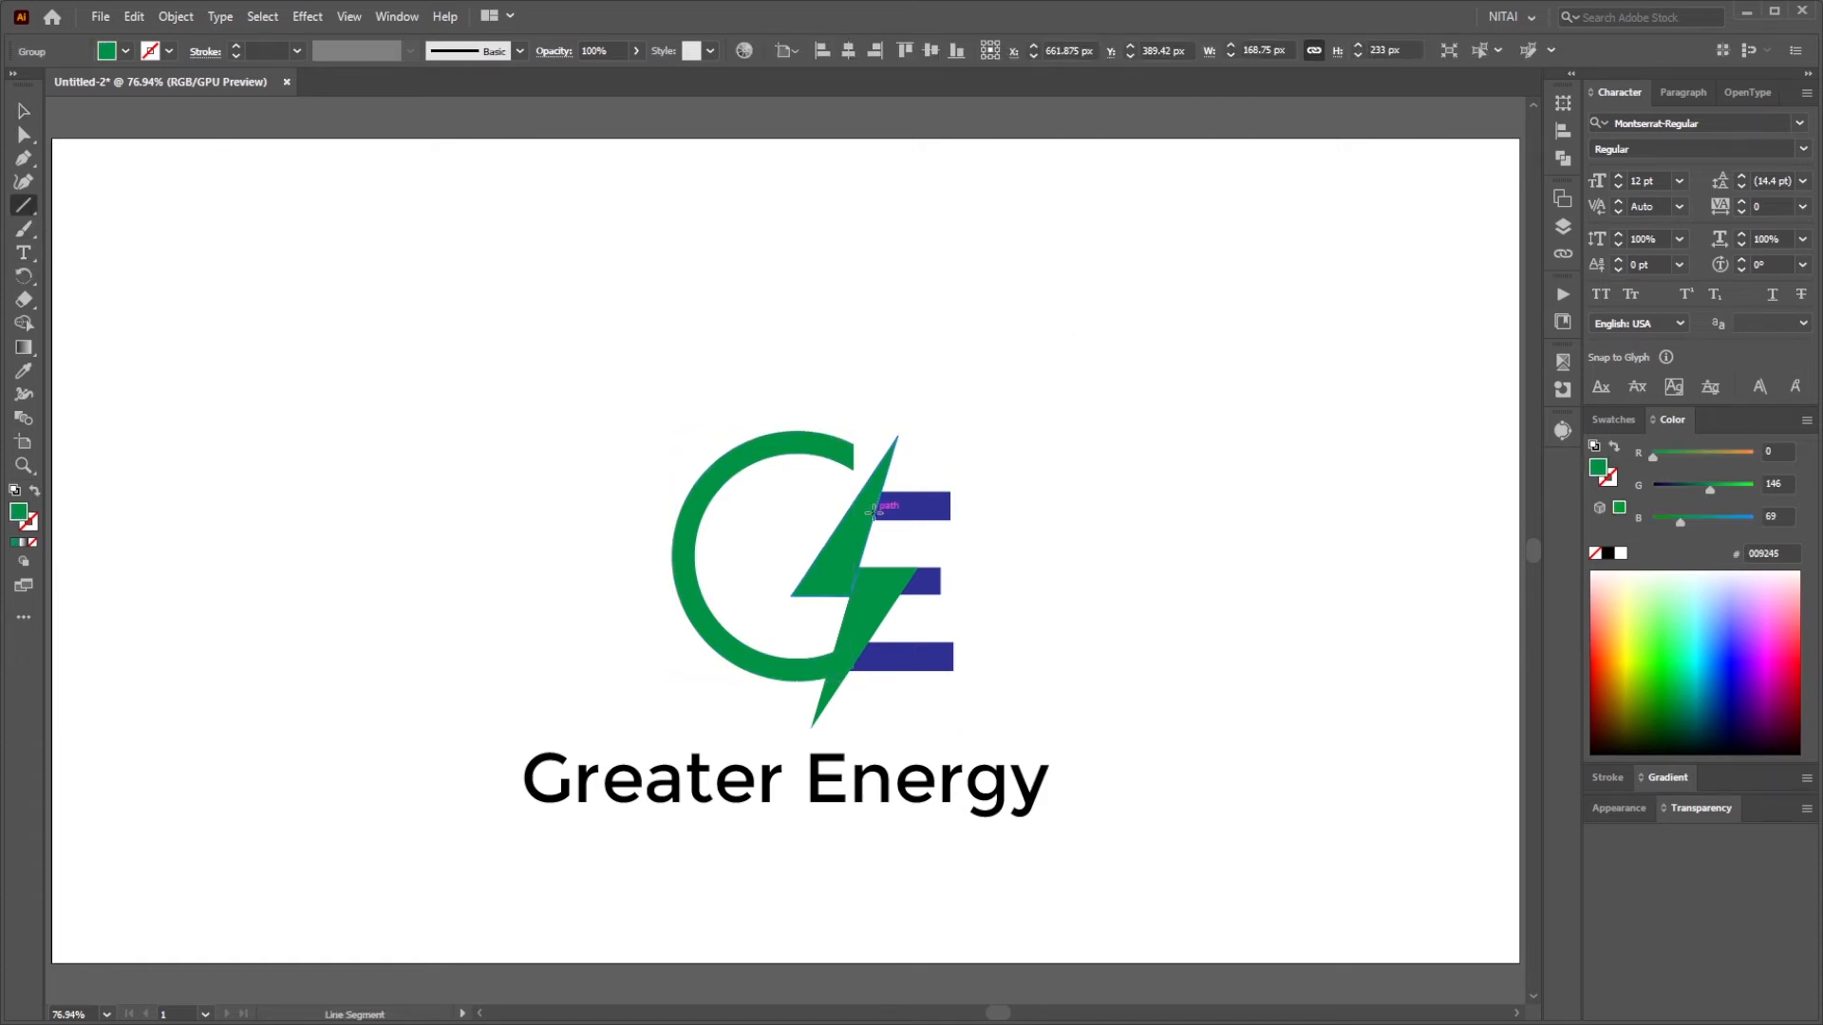
drag(810, 417, 811, 490)
key(v)
shift+click(814, 448)
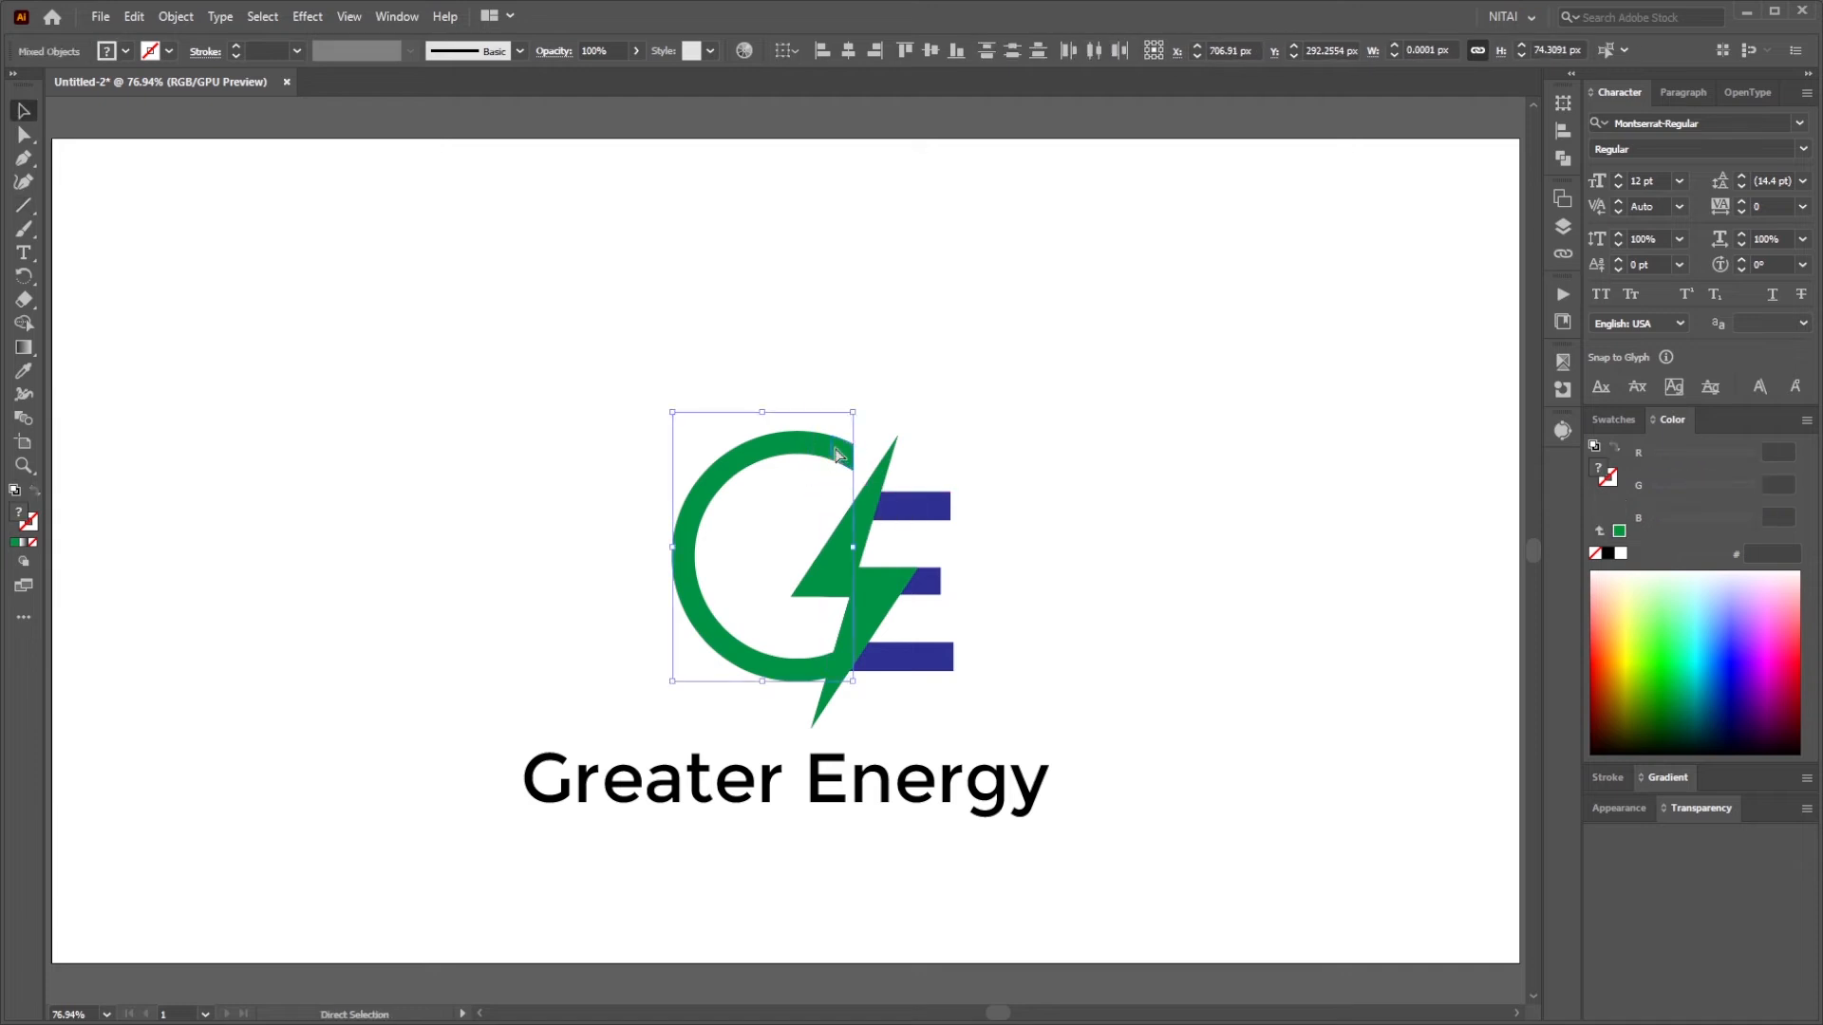
Trim the end piece off the G's upper arm beside the bolt with Shape Builder
click(24, 417)
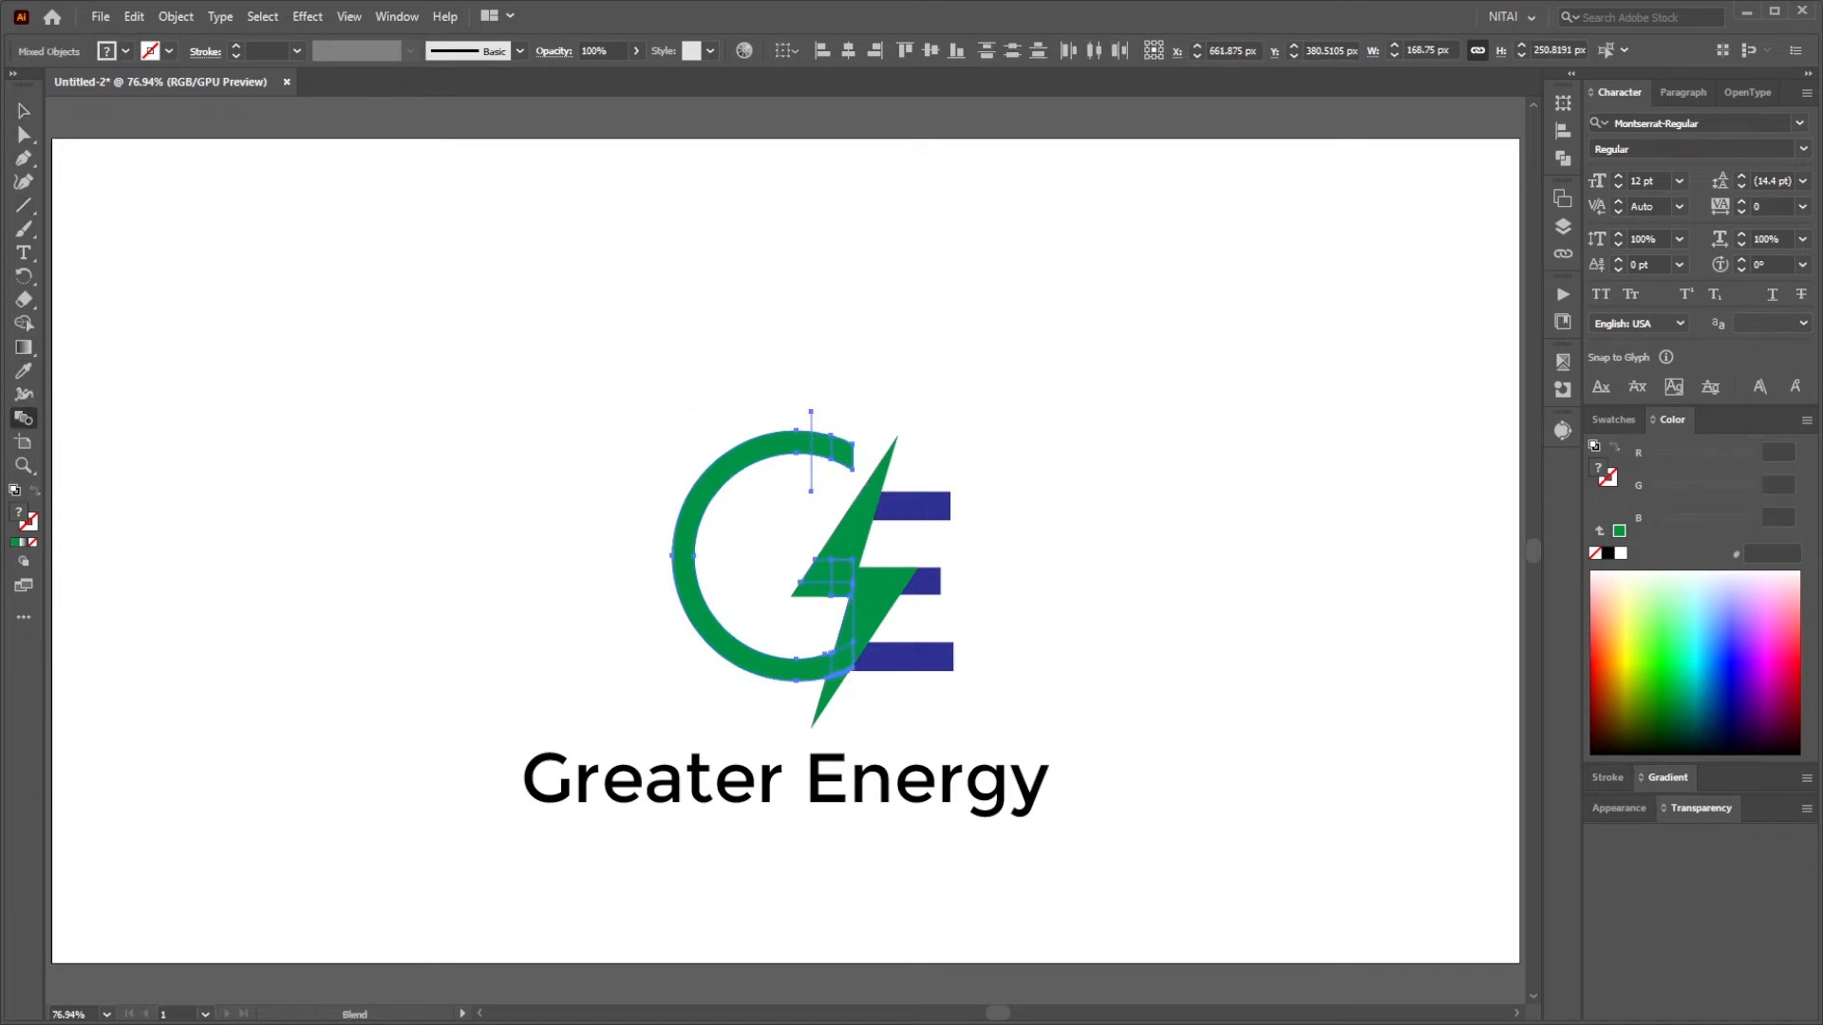
click(20, 325)
alt+click(837, 475)
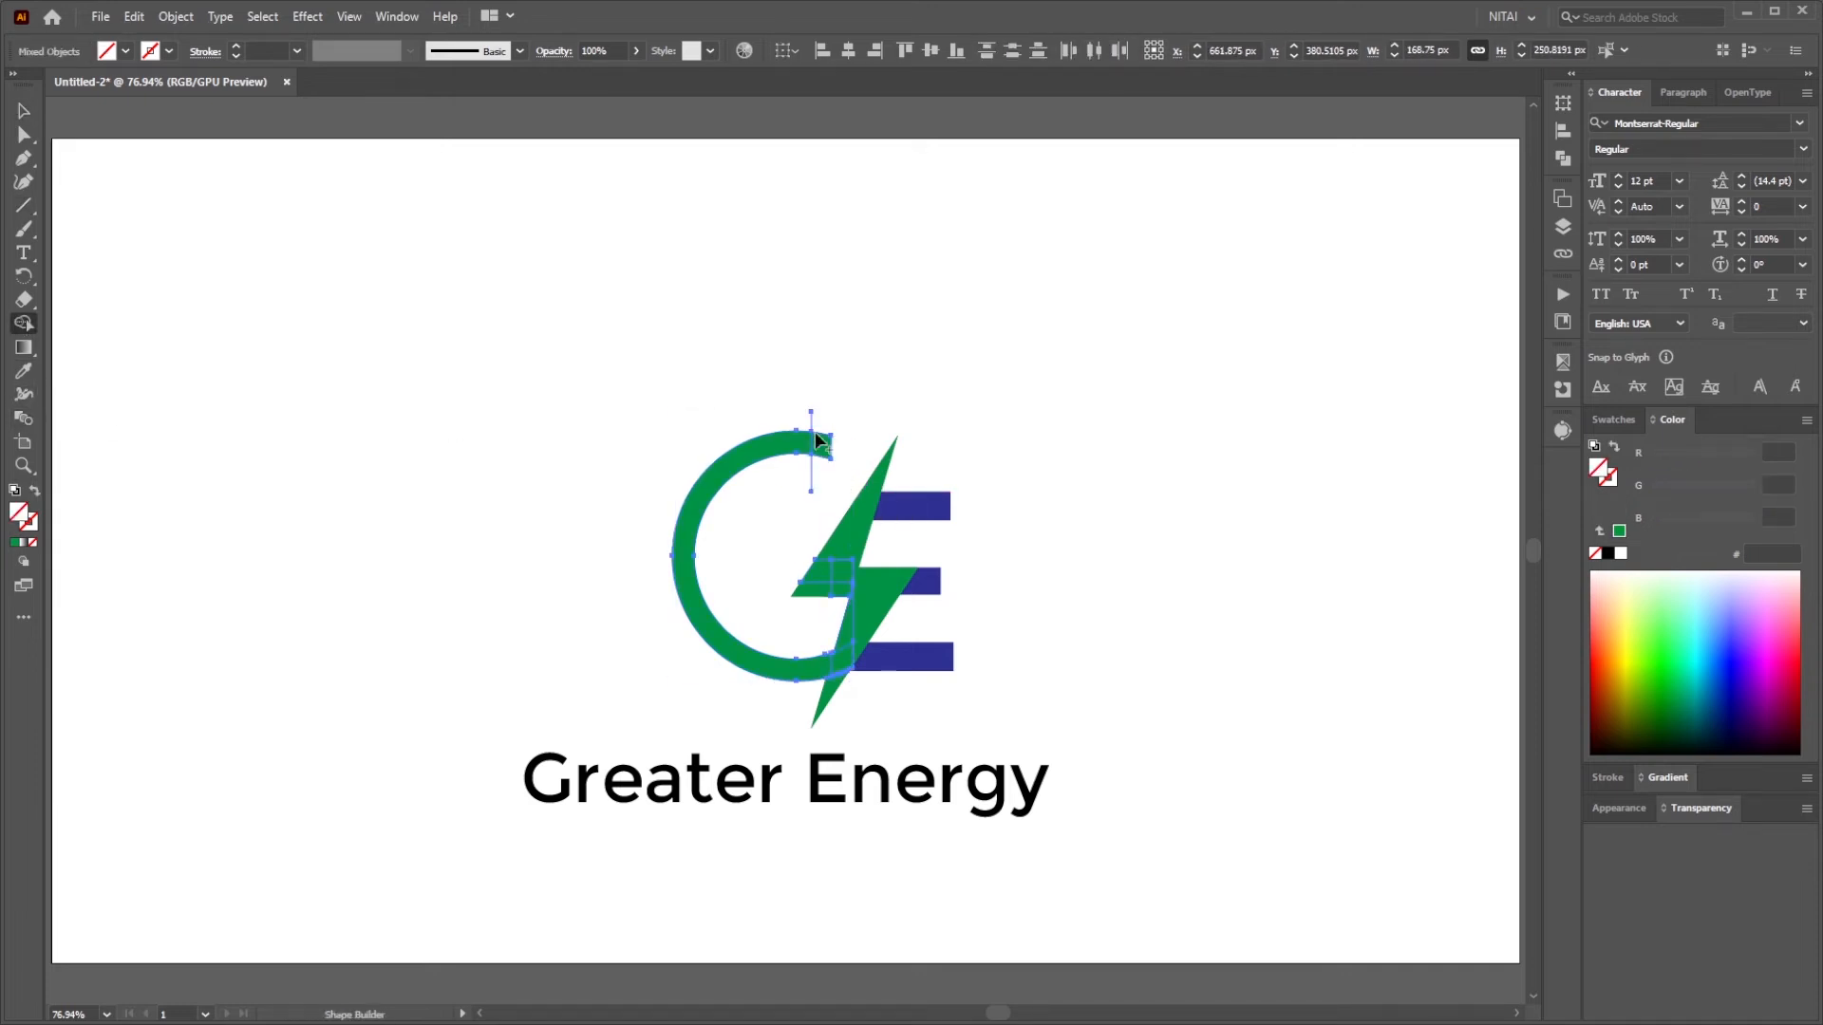
key(v)
click(803, 407)
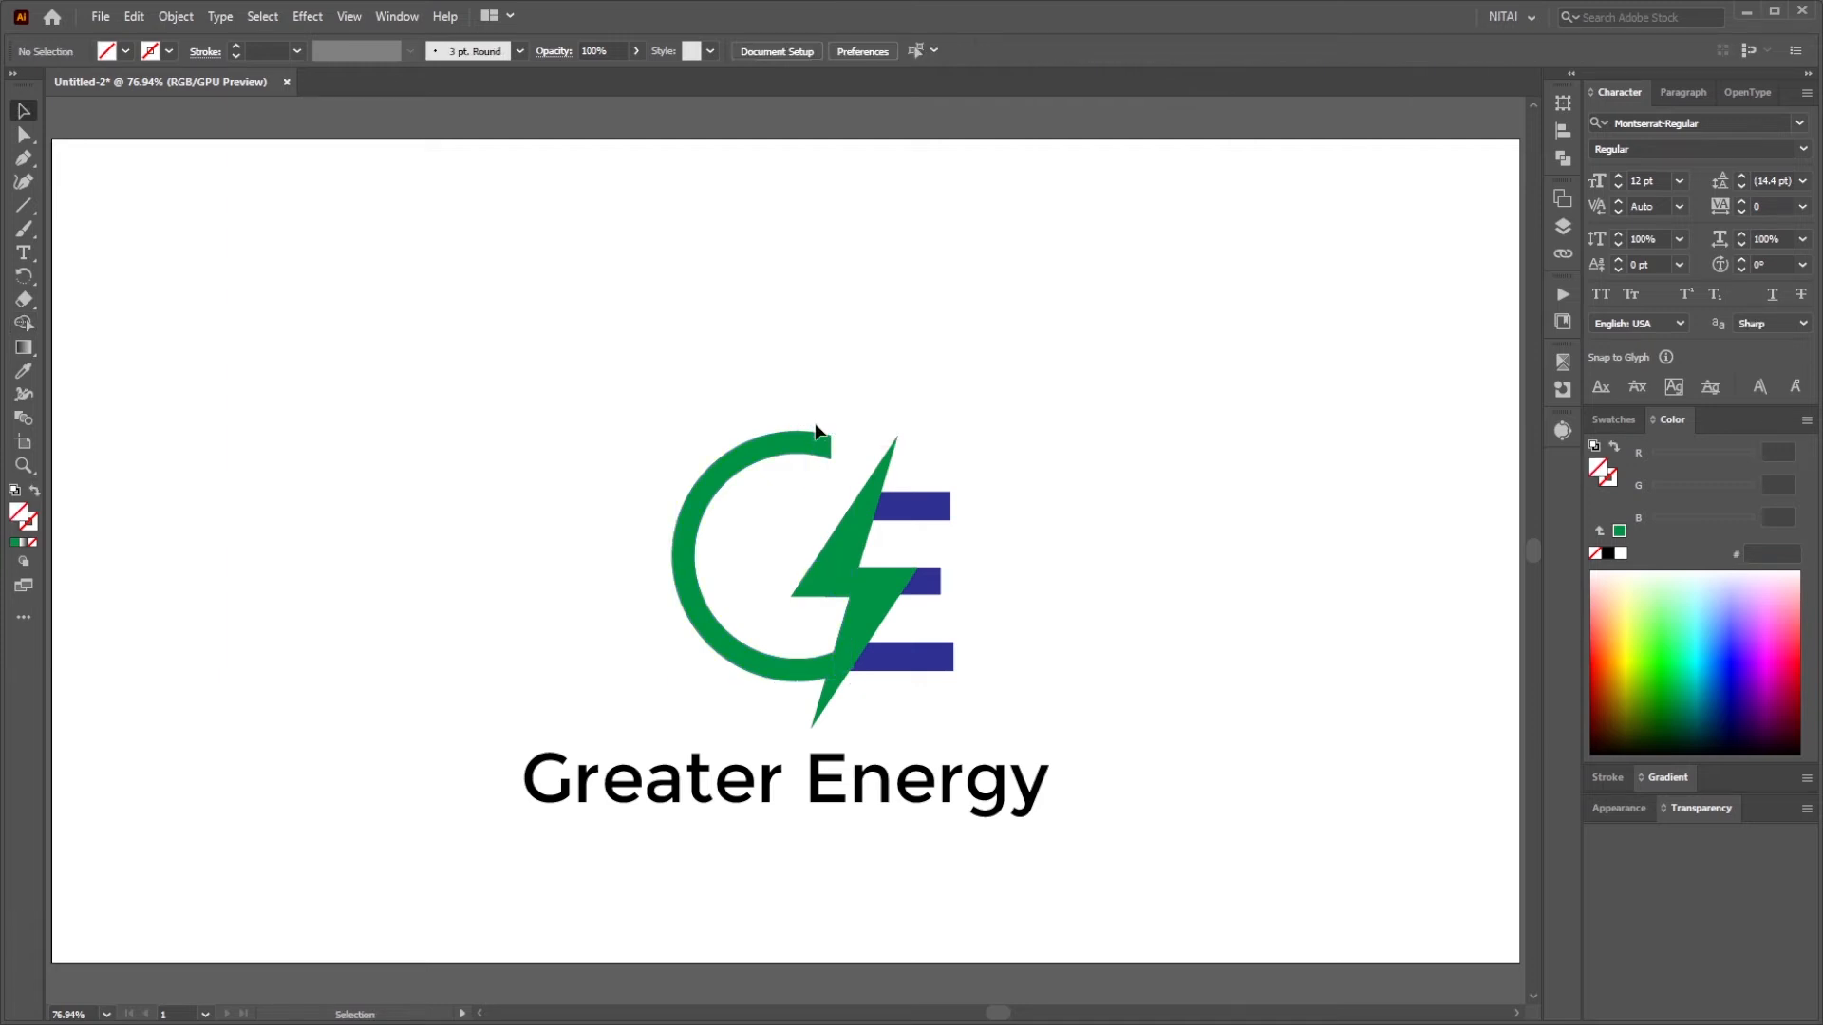